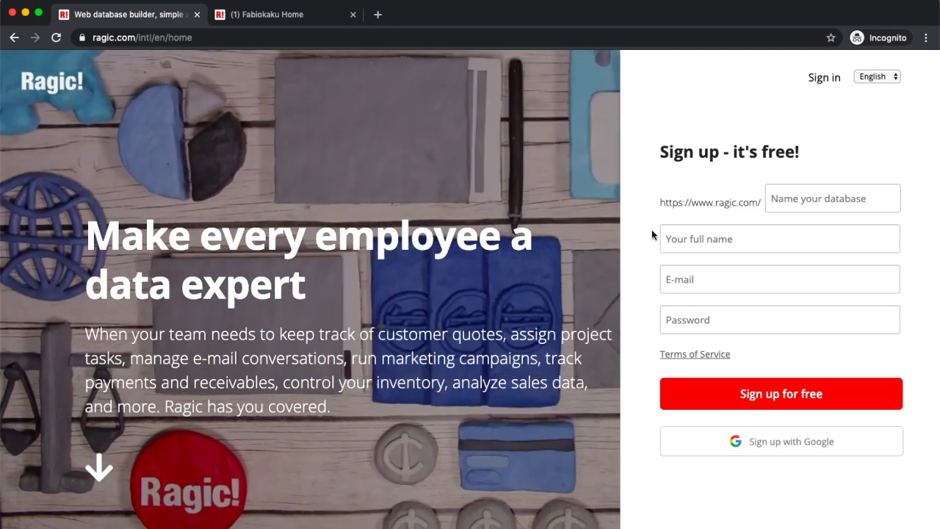
Step: Go to the workspace home page and begin adding a new sheet
{"action": "left_click", "coordinate": [306, 16]}
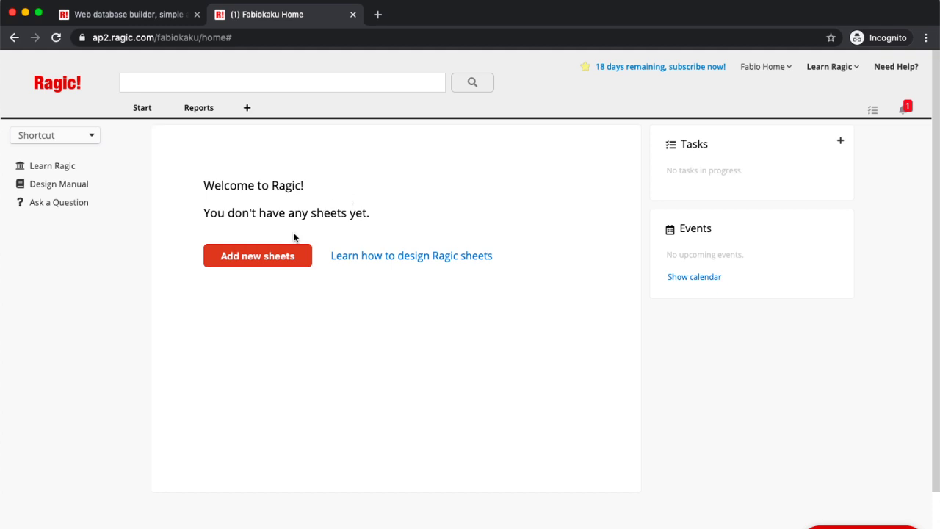
{"action": "left_click", "coordinate": [271, 254]}
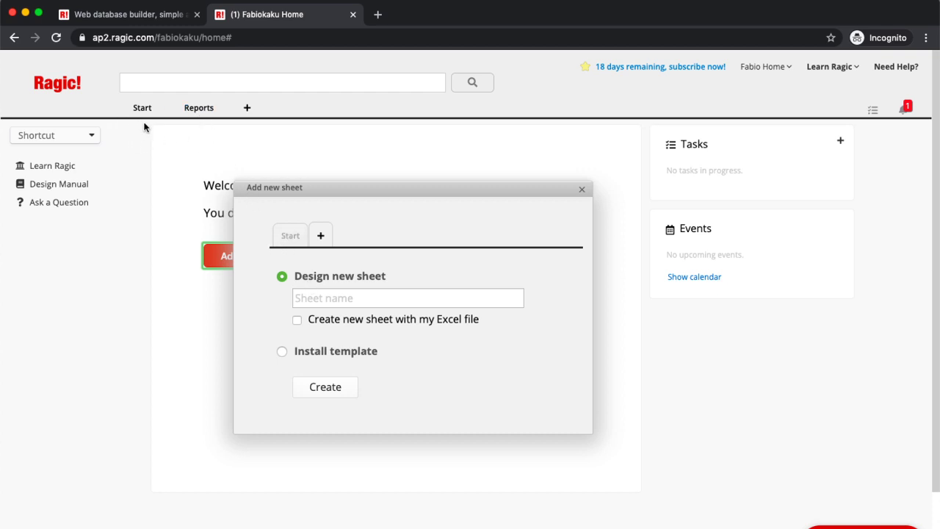
Step: Add a tab named 'Sports Sales Order' and create 'Products sheet' inside it
{"action": "left_click", "coordinate": [320, 235]}
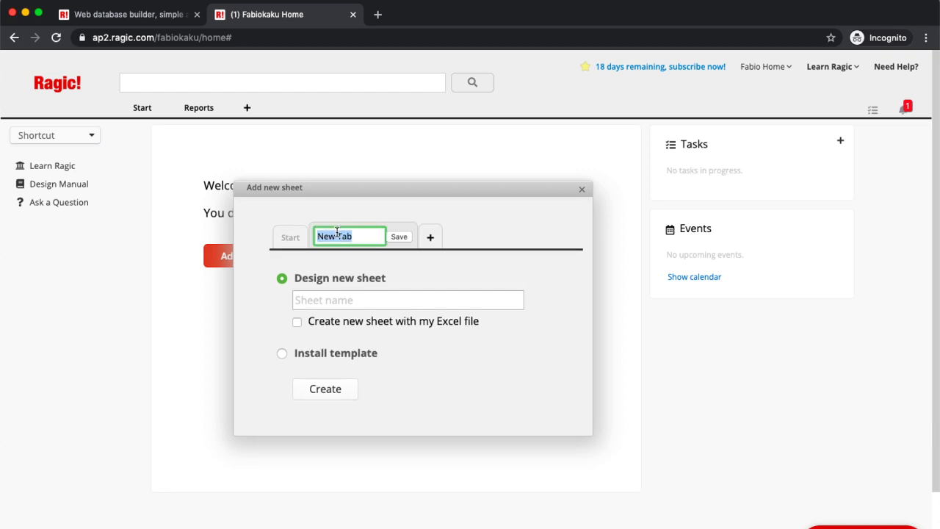
{"action": "type", "text": "Sports Sa"}
{"action": "type", "text": "les Order"}
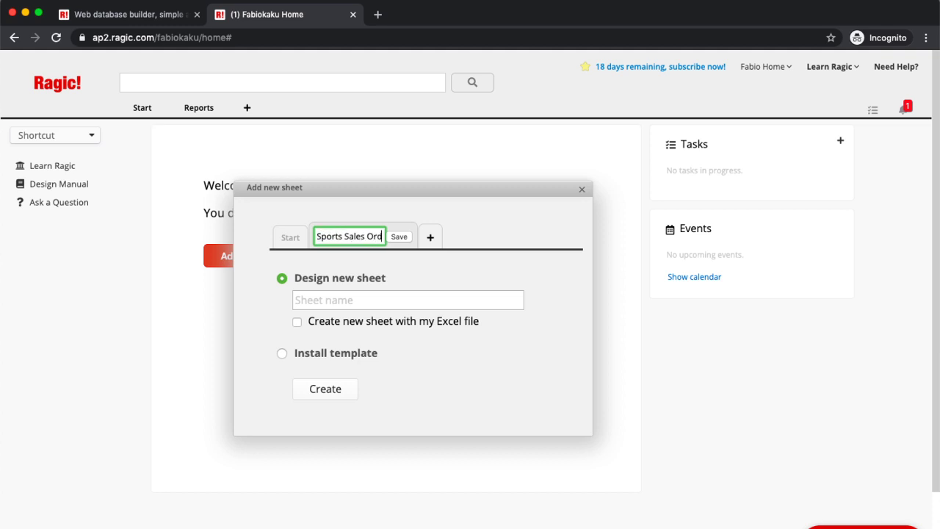
{"action": "left_click", "coordinate": [357, 300]}
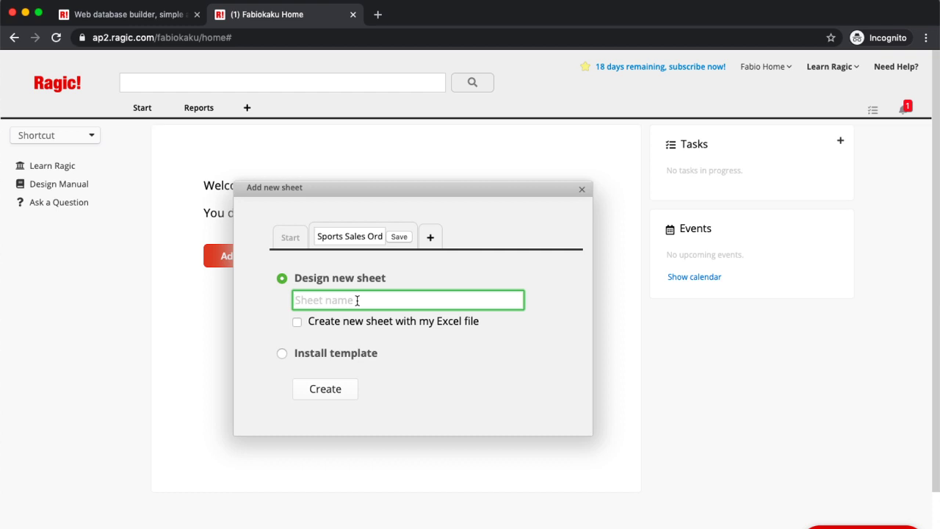
{"action": "type", "text": "Products sheet"}
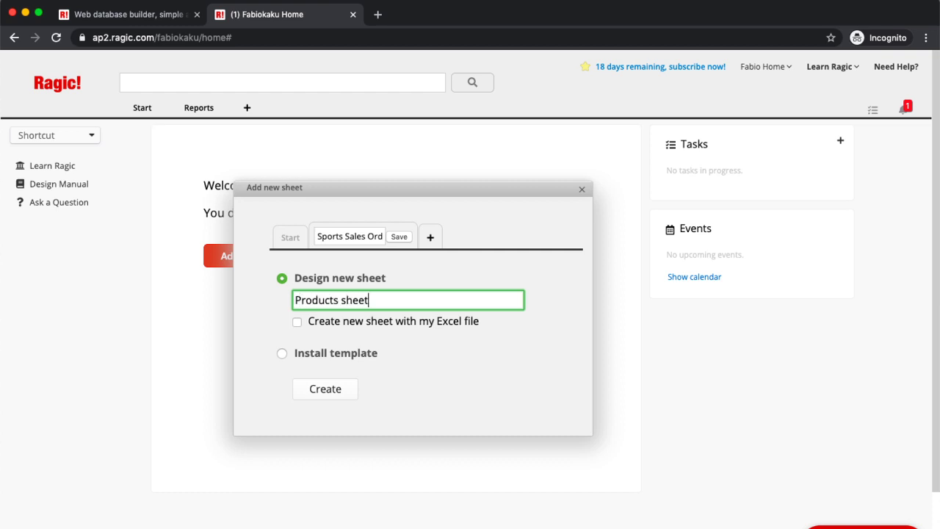
{"action": "left_click", "coordinate": [337, 398]}
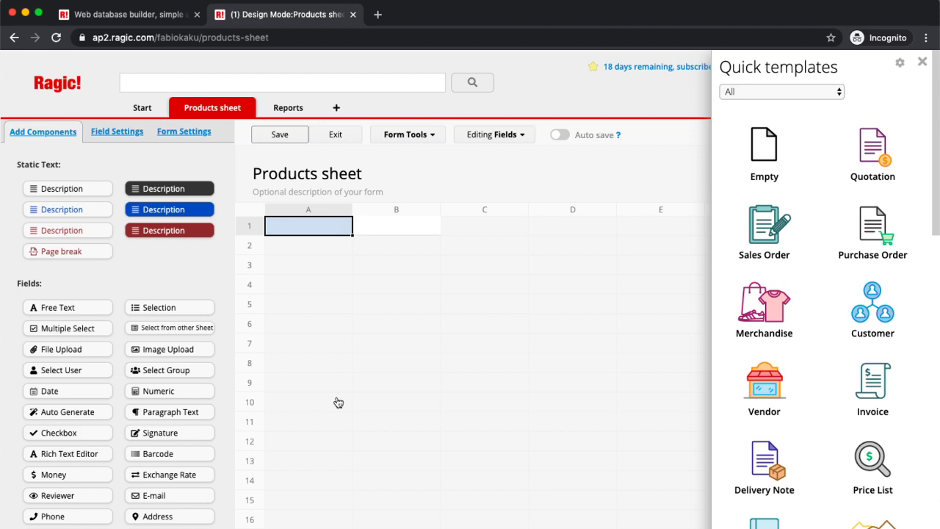
Step: Close Quick templates and label the first field 'Product ID'
{"action": "left_click", "coordinate": [924, 63]}
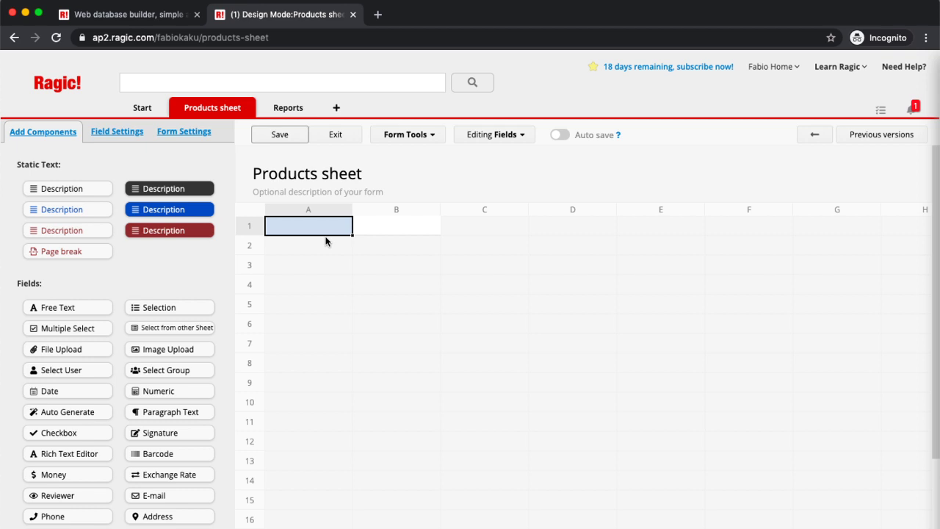
{"action": "double_click", "coordinate": [317, 224]}
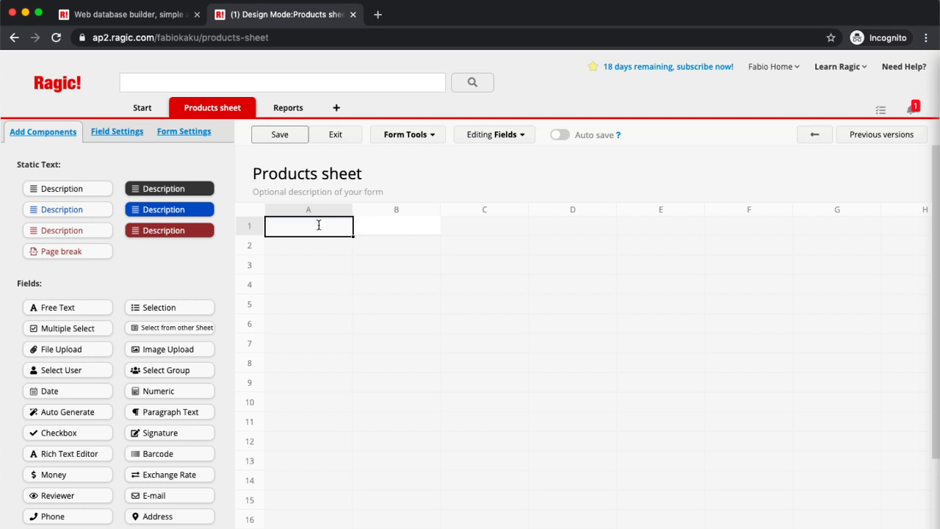
{"action": "type", "text": "Product"}
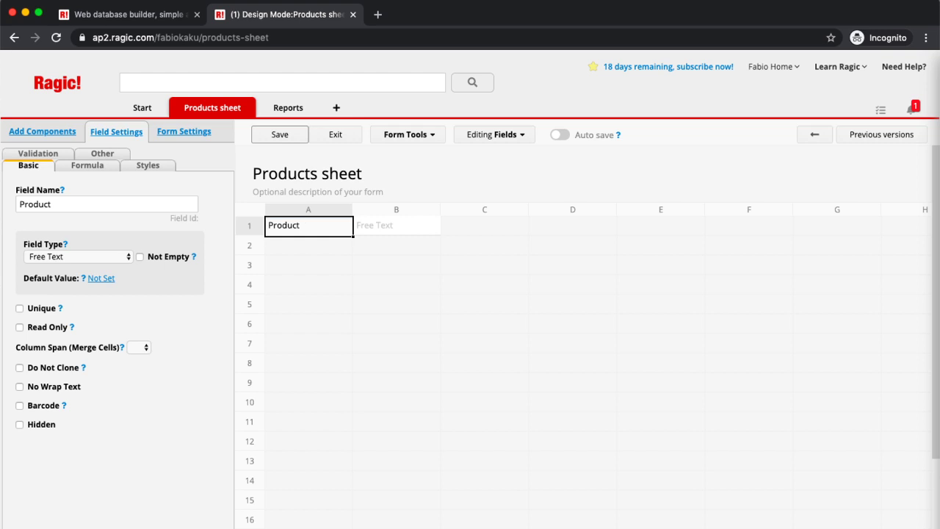
{"action": "type", "text": "ID"}
{"action": "key", "text": "Return"}
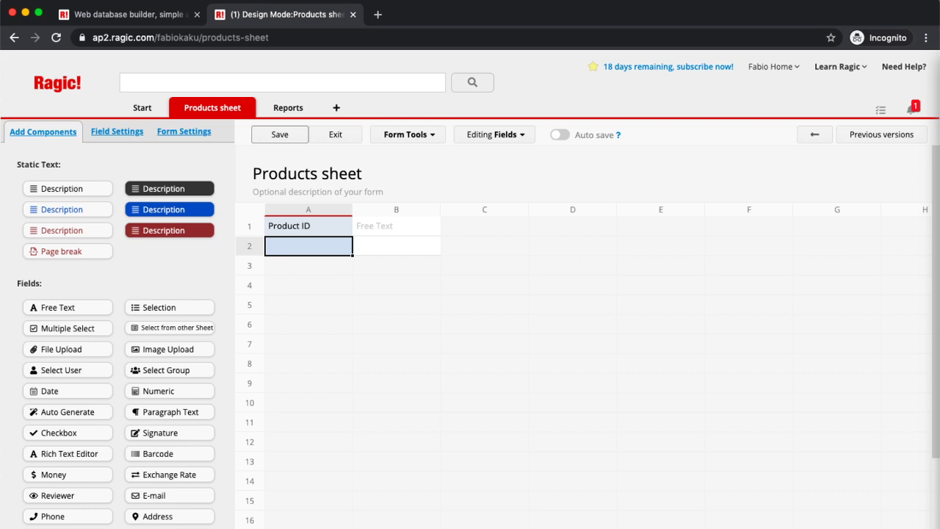
Step: Add the fields Product Name, Unit Price, Category and Color below Product ID
{"action": "mouse_move", "coordinate": [335, 514]}
{"action": "type", "text": "Produ"}
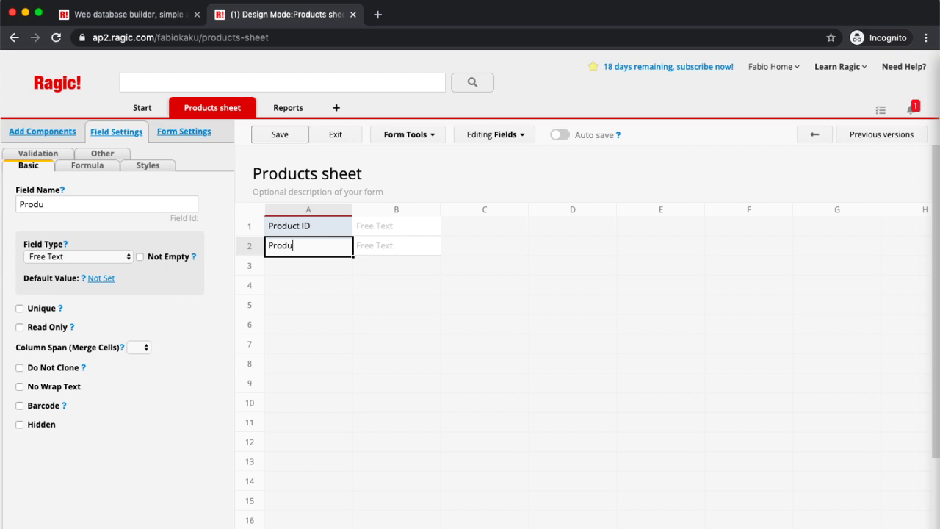
{"action": "type", "text": "ct Name"}
{"action": "key", "text": "Return"}
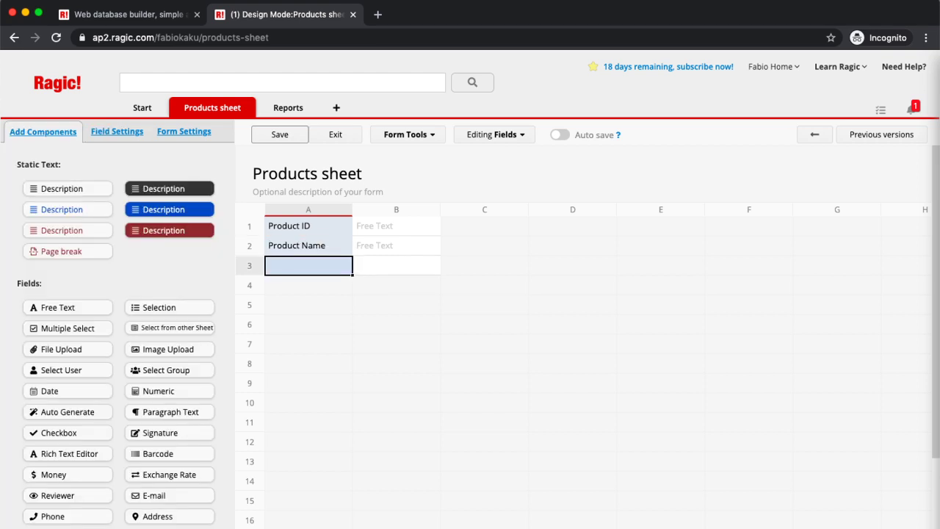
{"action": "type", "text": "Unit Price"}
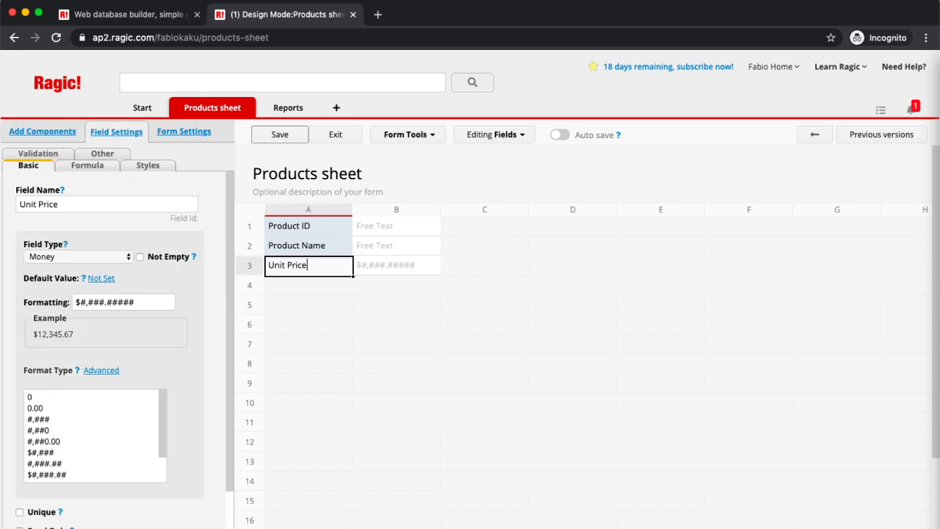
{"action": "key", "text": "Return"}
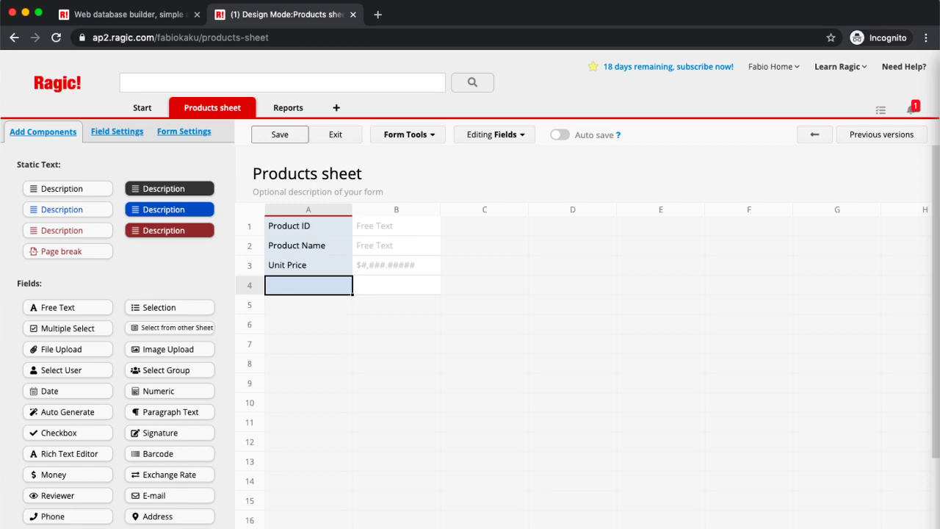
{"action": "type", "text": "Category"}
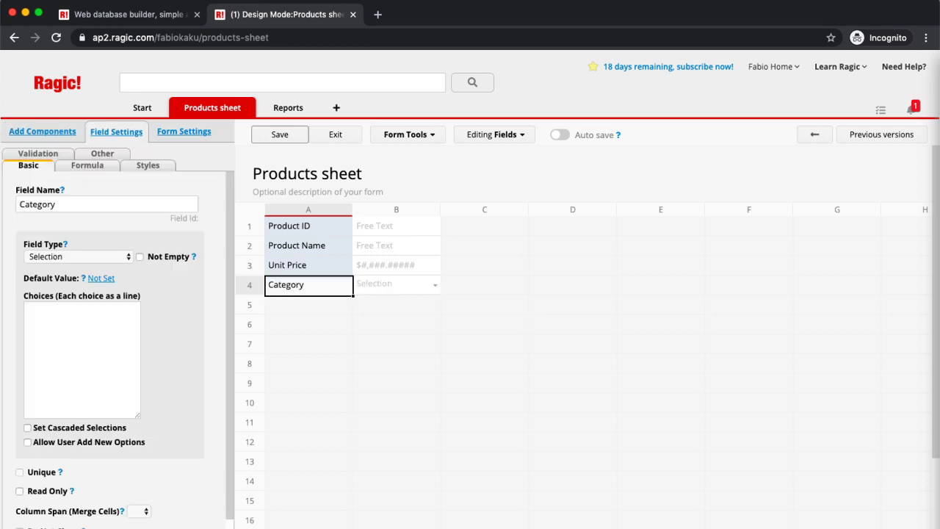
{"action": "key", "text": "Return"}
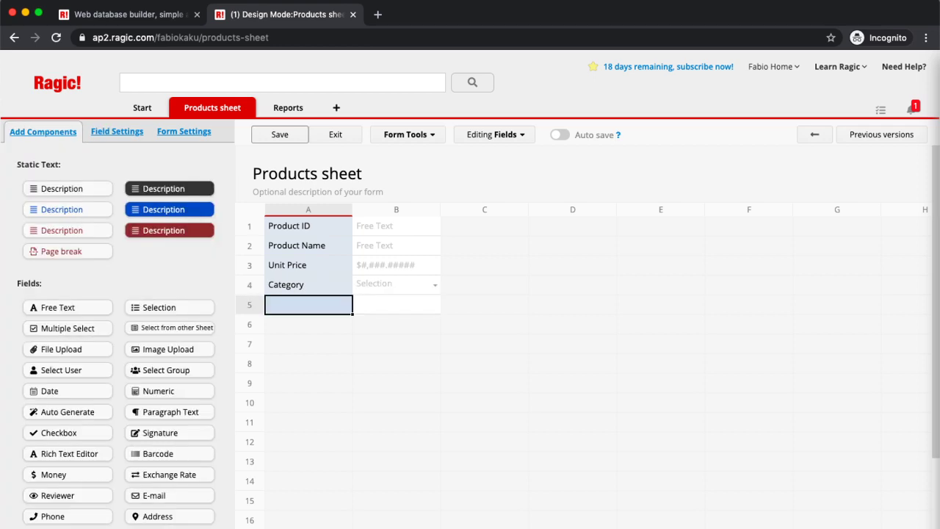
{"action": "type", "text": "Color"}
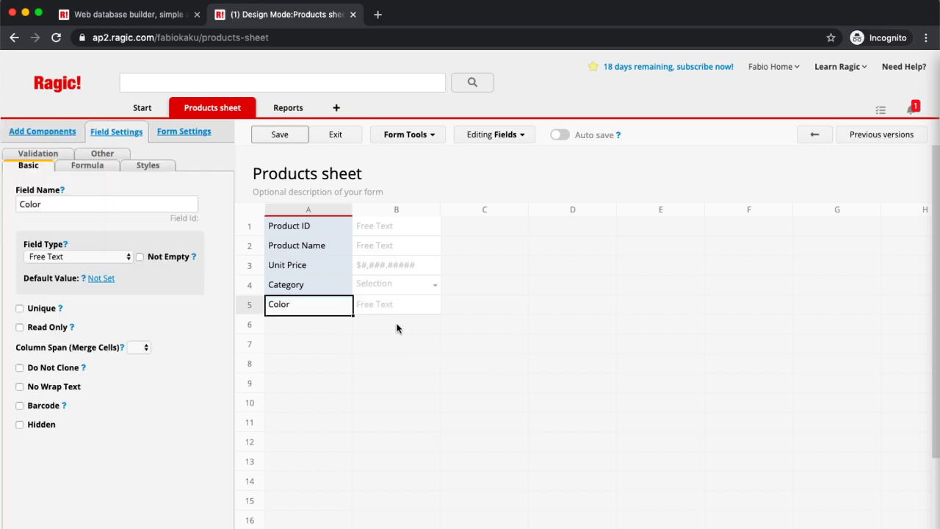
Step: Keep Product ID as Free Text, save the design and exit to the entry form
{"action": "left_click", "coordinate": [292, 225]}
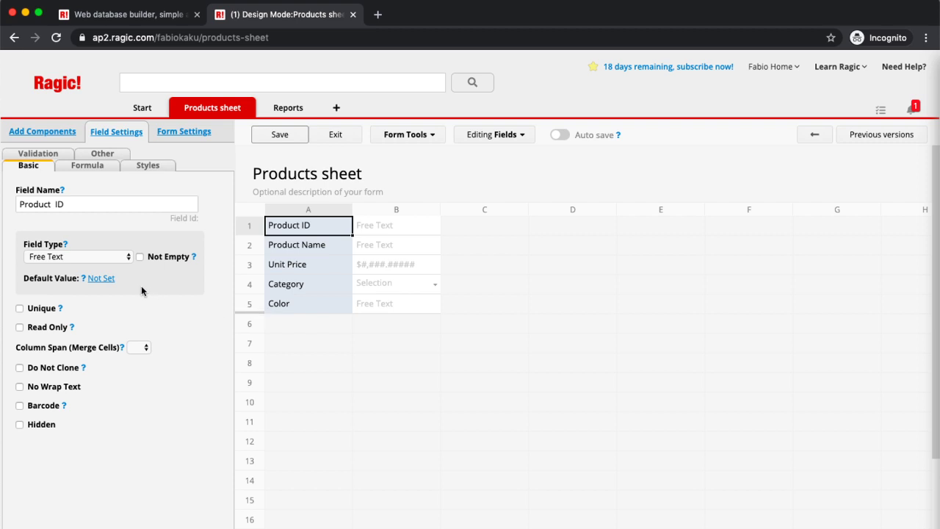
{"action": "left_click", "coordinate": [104, 262]}
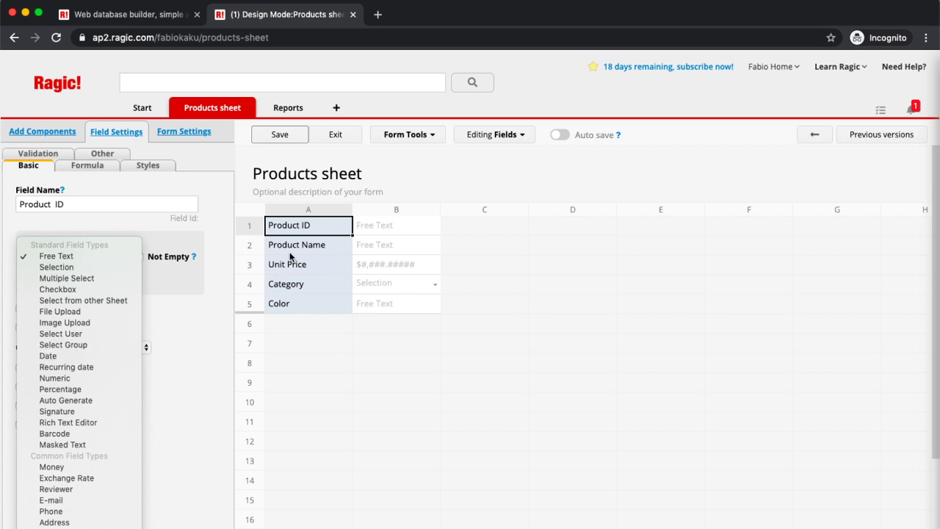
{"action": "left_click", "coordinate": [303, 324]}
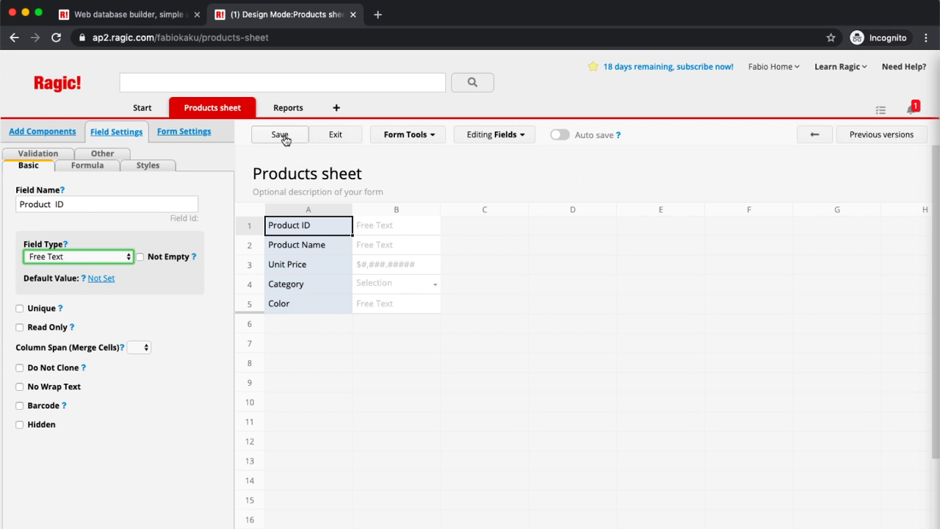
{"action": "left_click", "coordinate": [285, 139]}
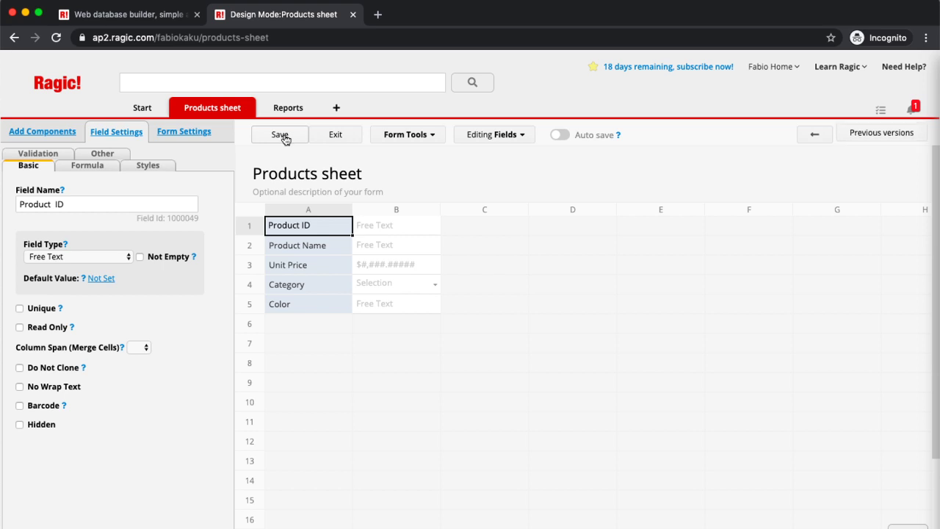
{"action": "left_click", "coordinate": [354, 137]}
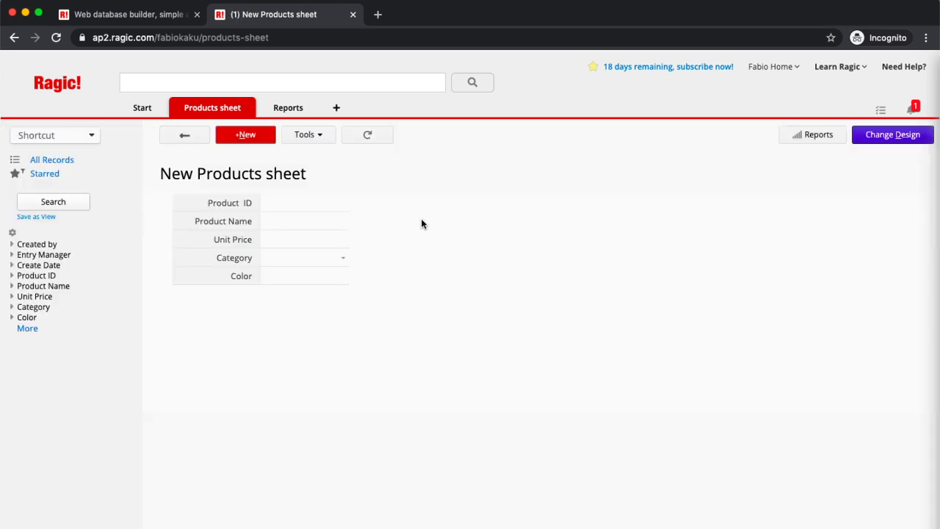
Step: Enter a Basketball product with Unit Price 30 and Color Red, then save it
{"action": "left_click", "coordinate": [313, 207]}
{"action": "left_click", "coordinate": [297, 216]}
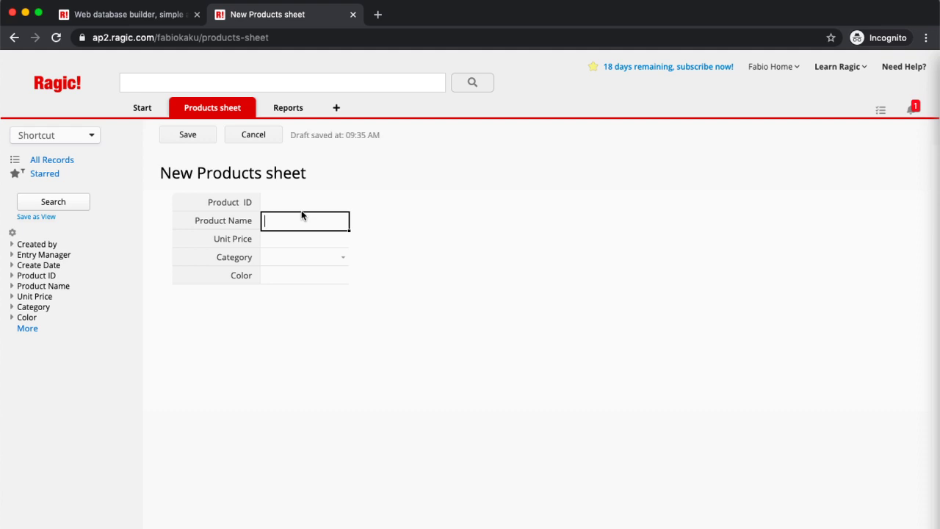
{"action": "type", "text": "Basketball"}
{"action": "key", "text": "Tab"}
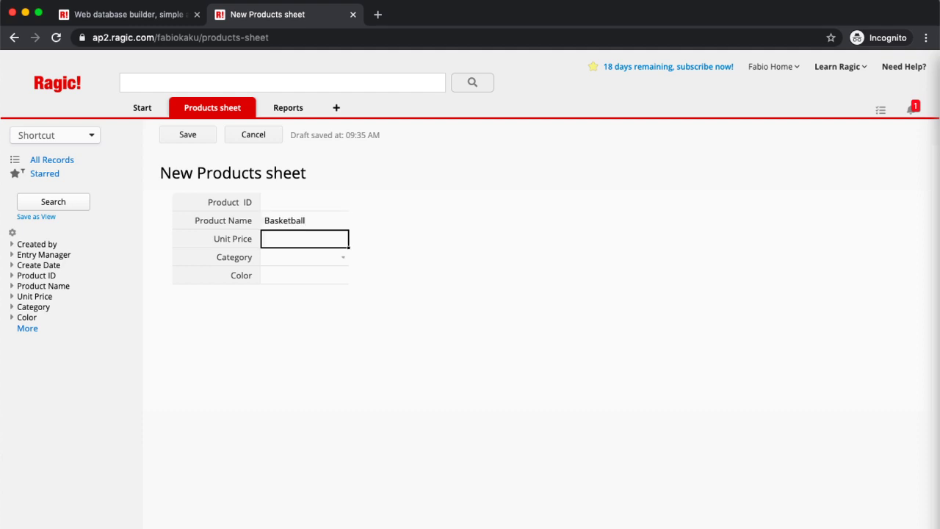
{"action": "type", "text": "30"}
{"action": "left_click", "coordinate": [289, 280]}
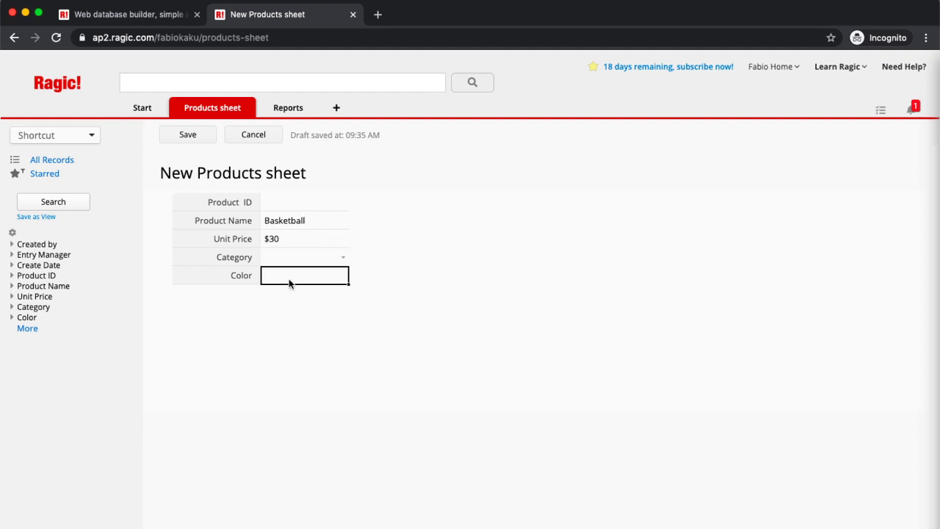
{"action": "type", "text": "Red"}
{"action": "left_click", "coordinate": [340, 254]}
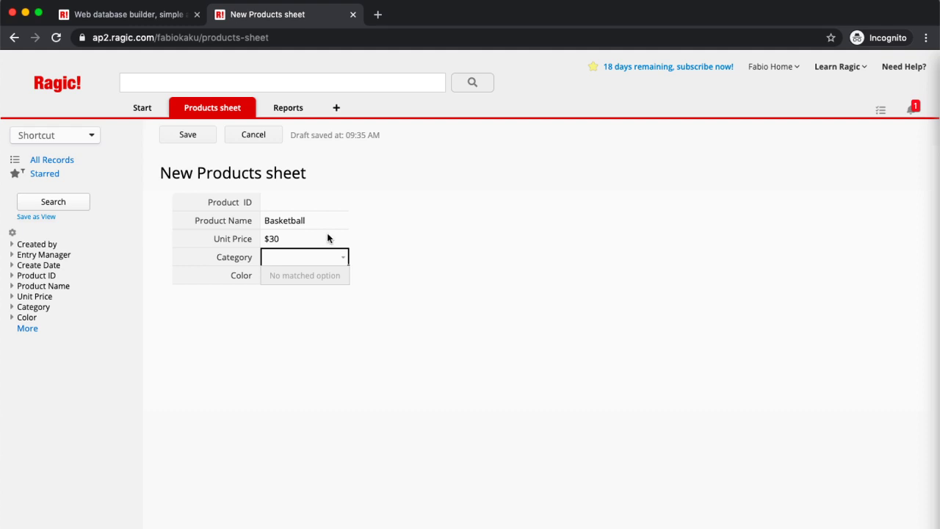
{"action": "left_click", "coordinate": [257, 138]}
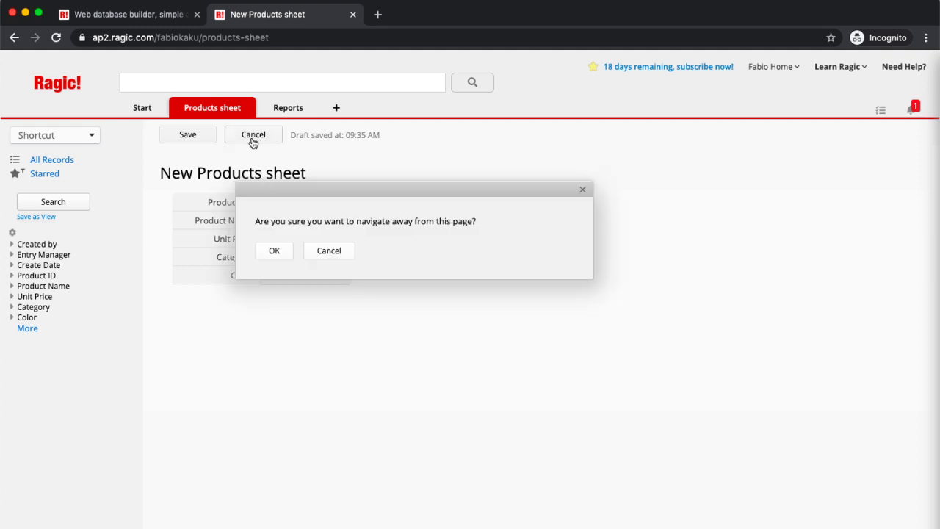
{"action": "left_click", "coordinate": [332, 250]}
{"action": "left_click", "coordinate": [192, 132]}
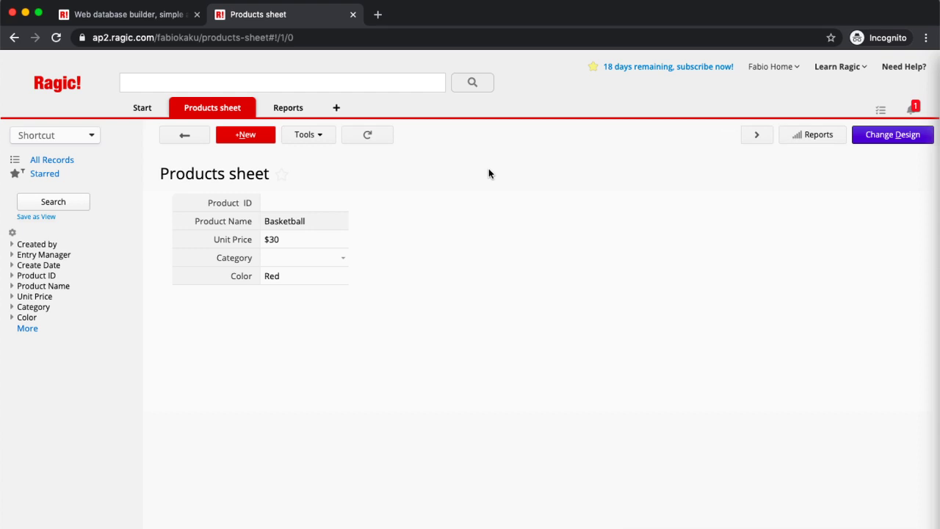
Step: Make Product ID an Auto Generate field with format prefix 'Product-'
{"action": "left_click", "coordinate": [912, 145]}
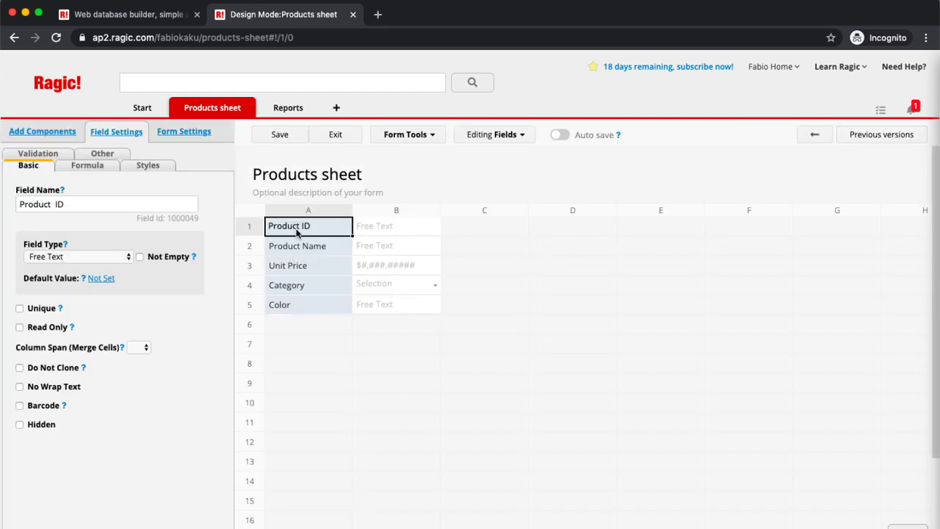
{"action": "left_click", "coordinate": [98, 259]}
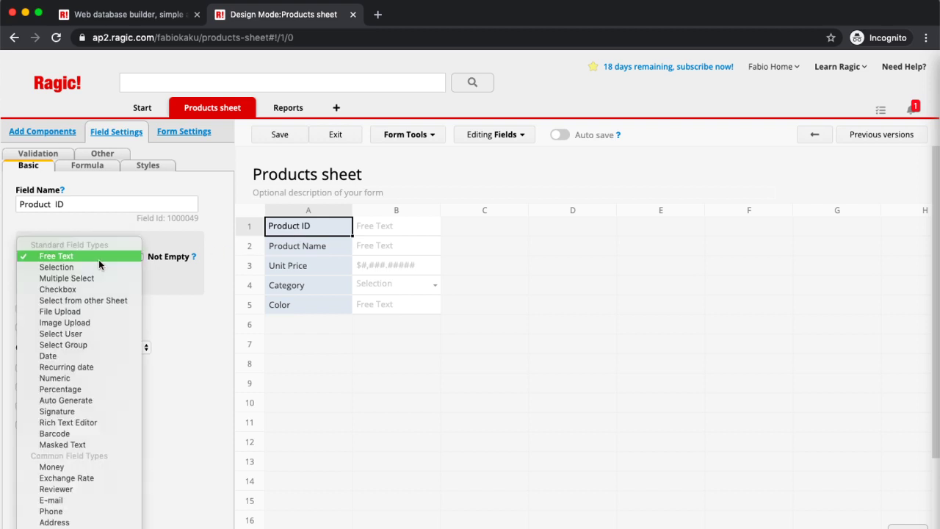
{"action": "left_click", "coordinate": [94, 400]}
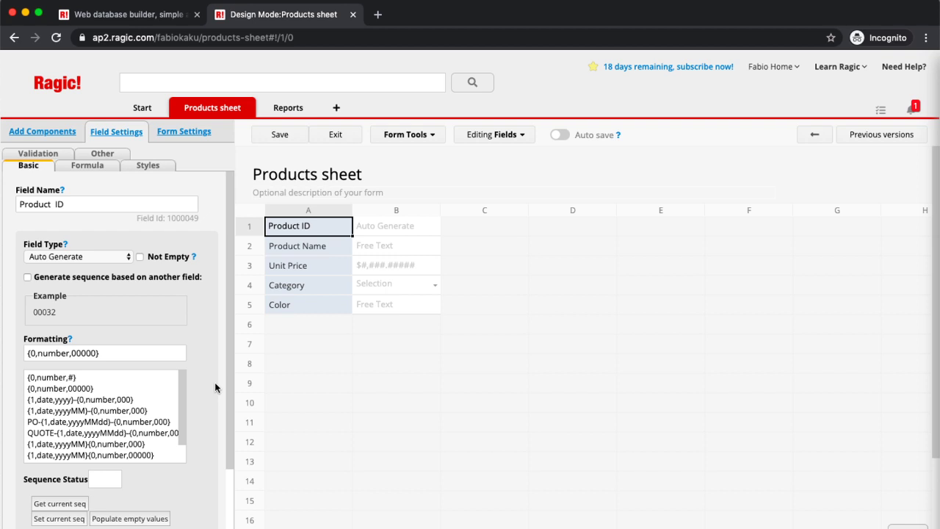
{"action": "scroll", "coordinate": [215, 387], "scroll_direction": "down", "scroll_amount": 1}
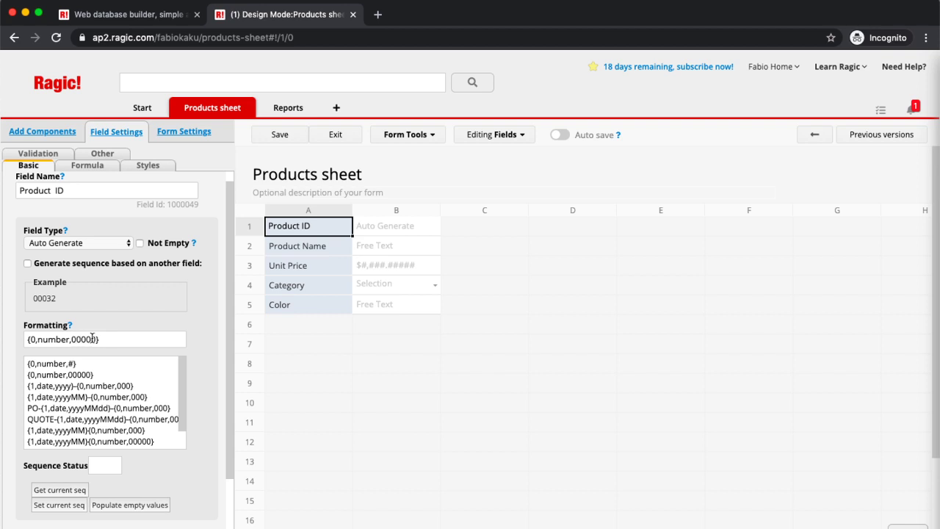
{"action": "left_click", "coordinate": [31, 338]}
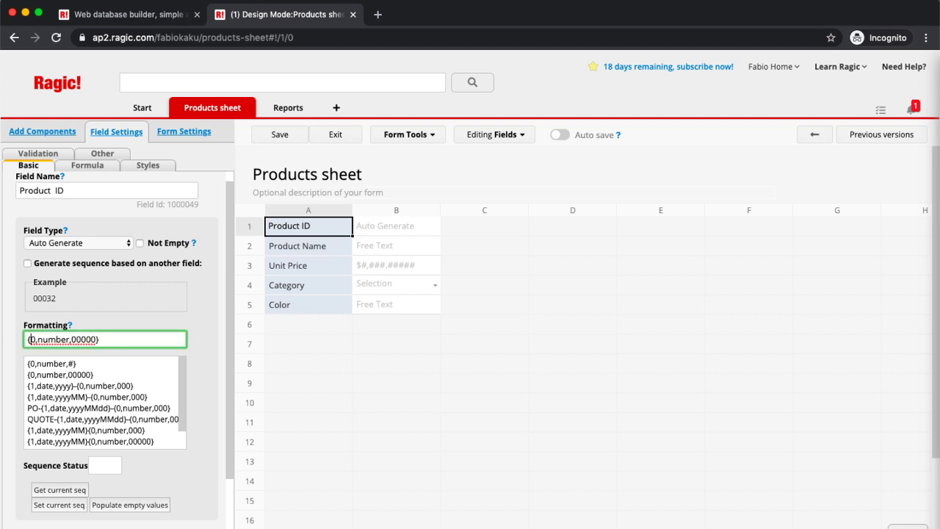
{"action": "type", "text": "Product-"}
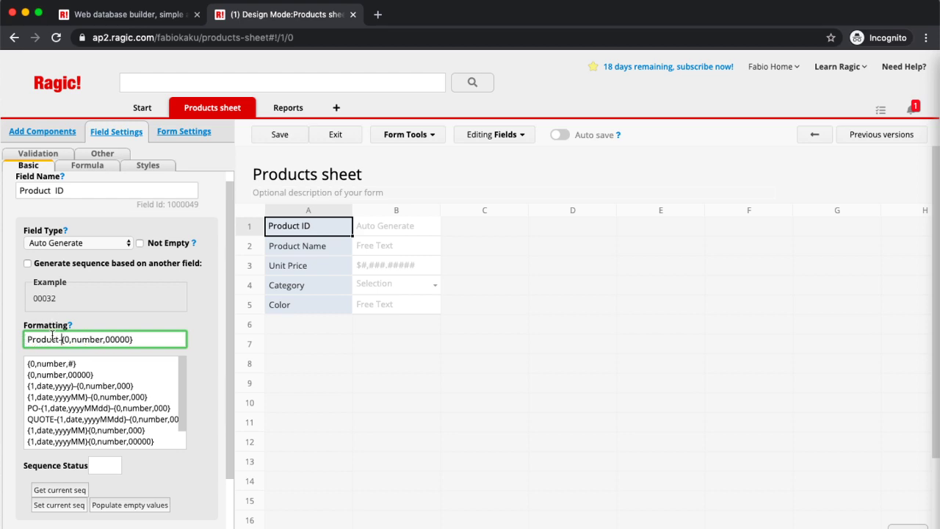
Step: Give Category the choices Equipment, Fashion and Others, and save the design
{"action": "left_click", "coordinate": [282, 289]}
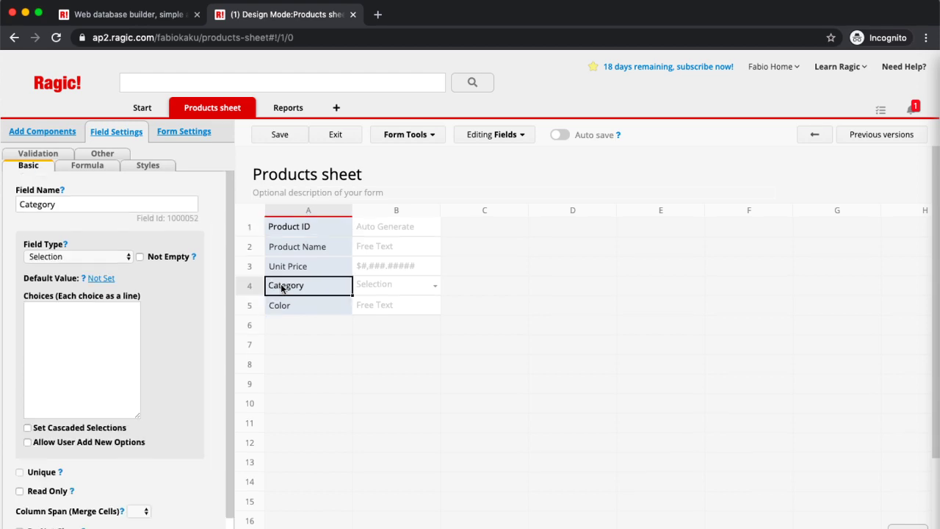
{"action": "left_click", "coordinate": [113, 328]}
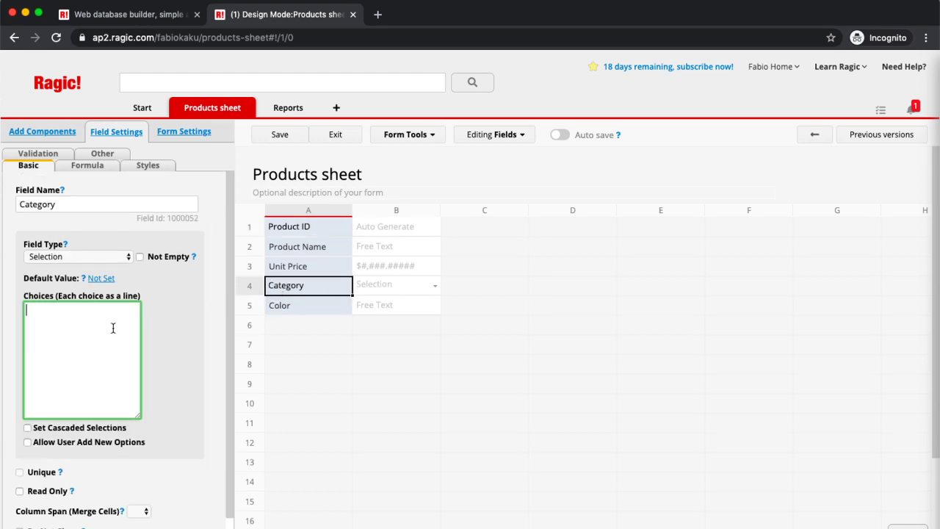
{"action": "type", "text": "Equipment"}
{"action": "key", "text": "Return"}
{"action": "type", "text": "Fashion"}
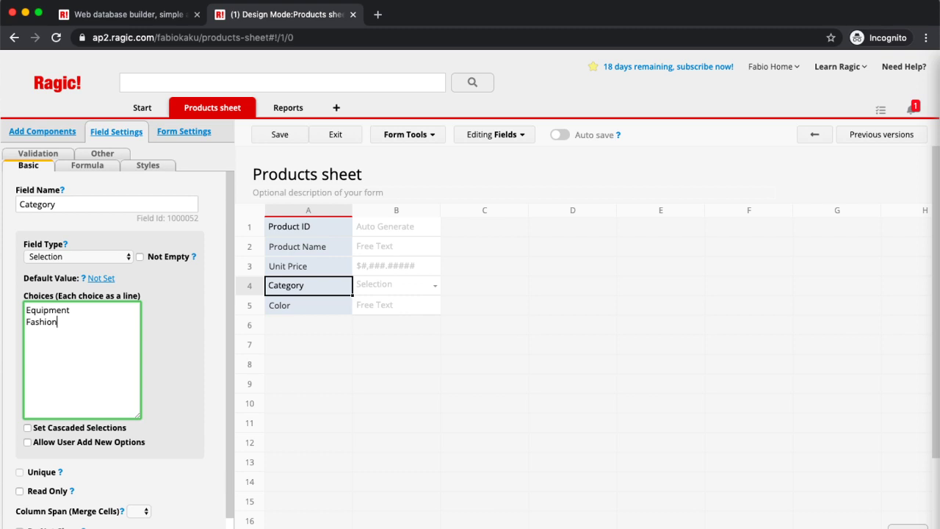
{"action": "key", "text": "Return"}
{"action": "type", "text": "Others"}
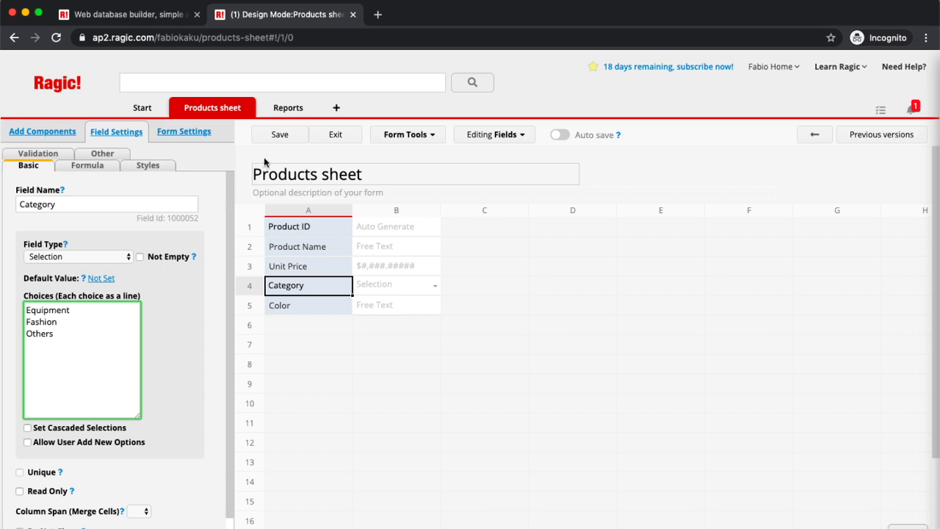
{"action": "left_click", "coordinate": [277, 139]}
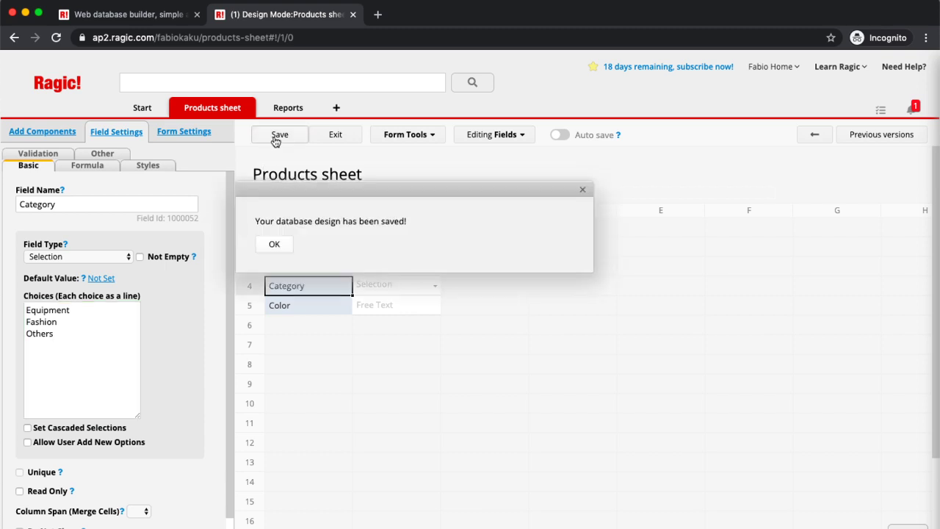
Step: Save the sheet design again and exit design mode
{"action": "left_click", "coordinate": [274, 244]}
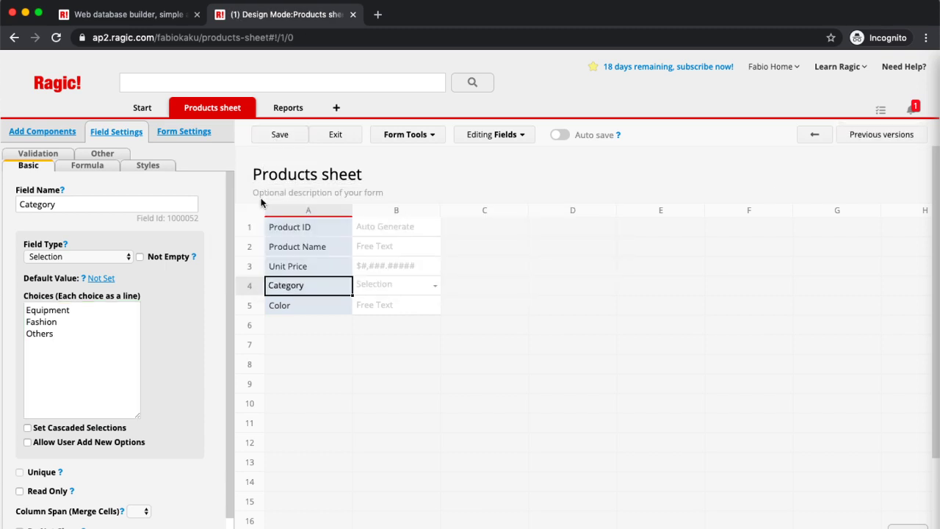
{"action": "left_click", "coordinate": [320, 231]}
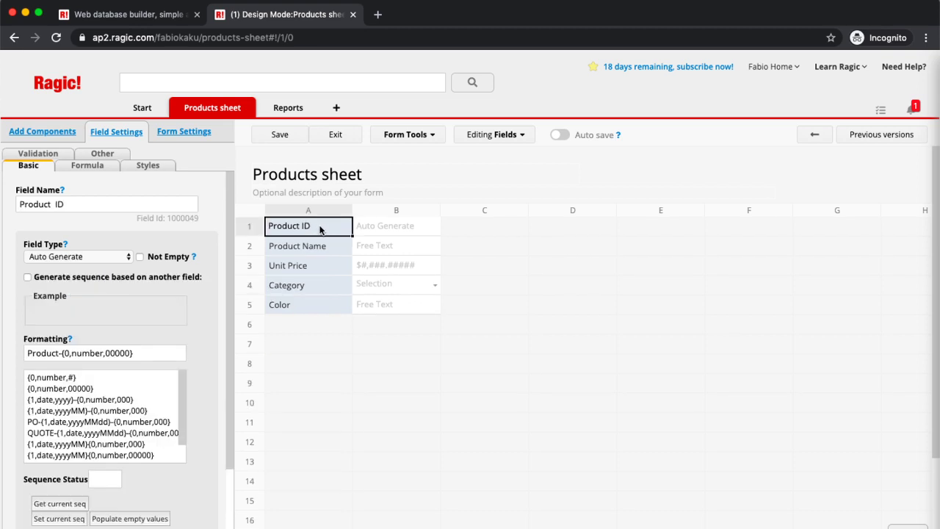
{"action": "scroll", "coordinate": [188, 355], "scroll_direction": "down", "scroll_amount": 3}
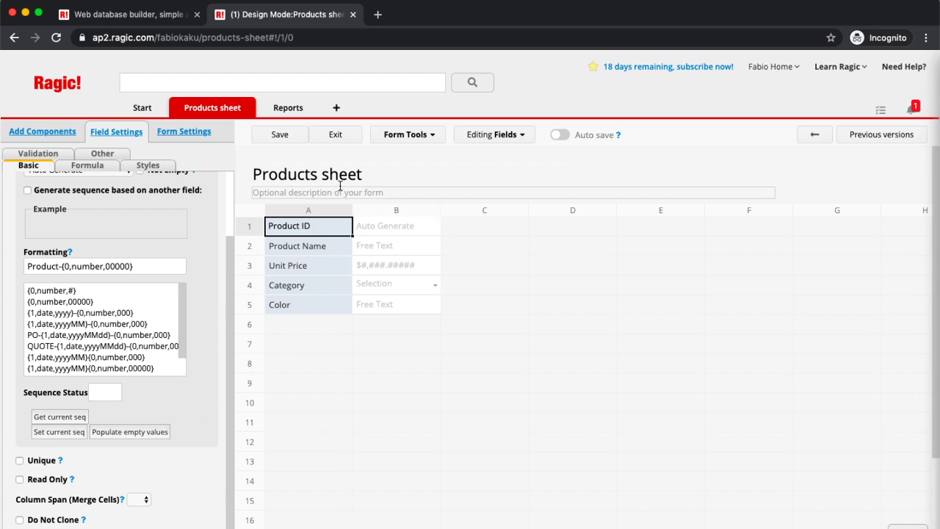
{"action": "left_click", "coordinate": [283, 141]}
{"action": "left_click", "coordinate": [328, 138]}
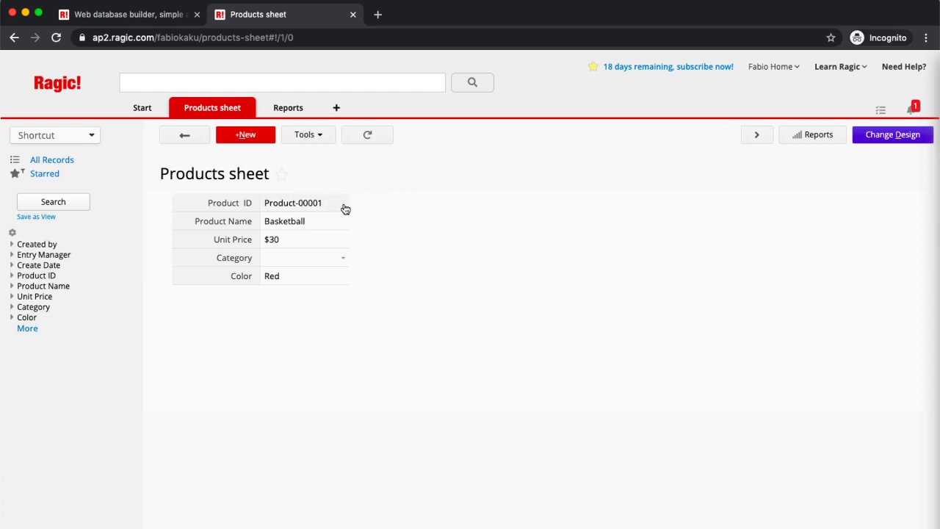
Step: Set the Basketball record's Category to Equipment and save it
{"action": "left_click", "coordinate": [347, 259]}
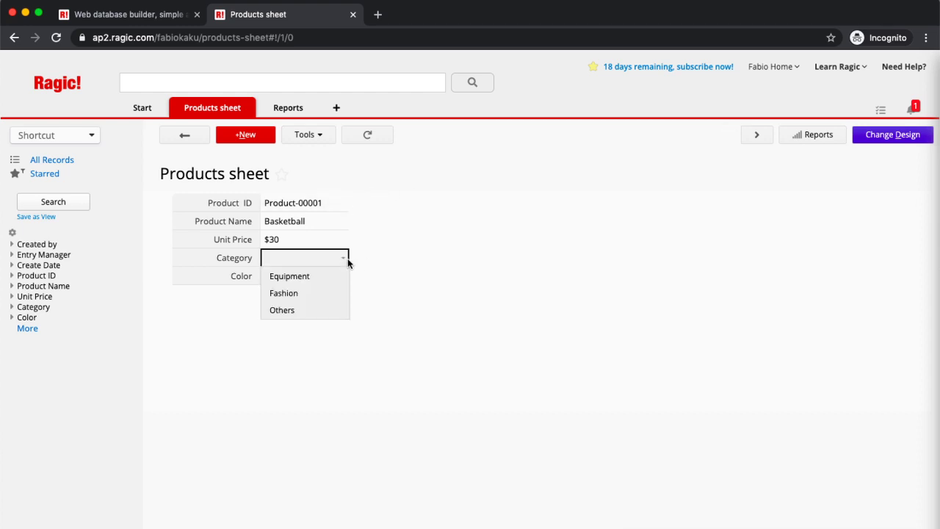
{"action": "left_click", "coordinate": [339, 280]}
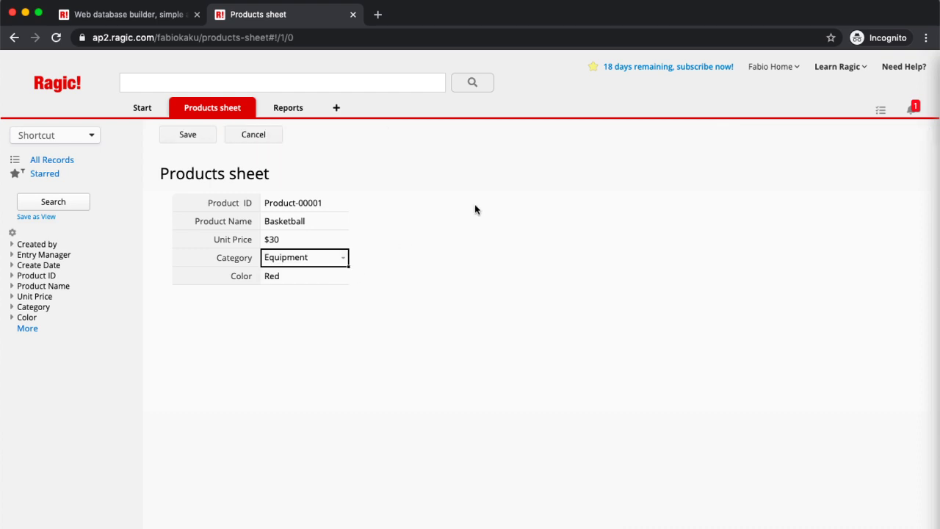
{"action": "left_click", "coordinate": [193, 139]}
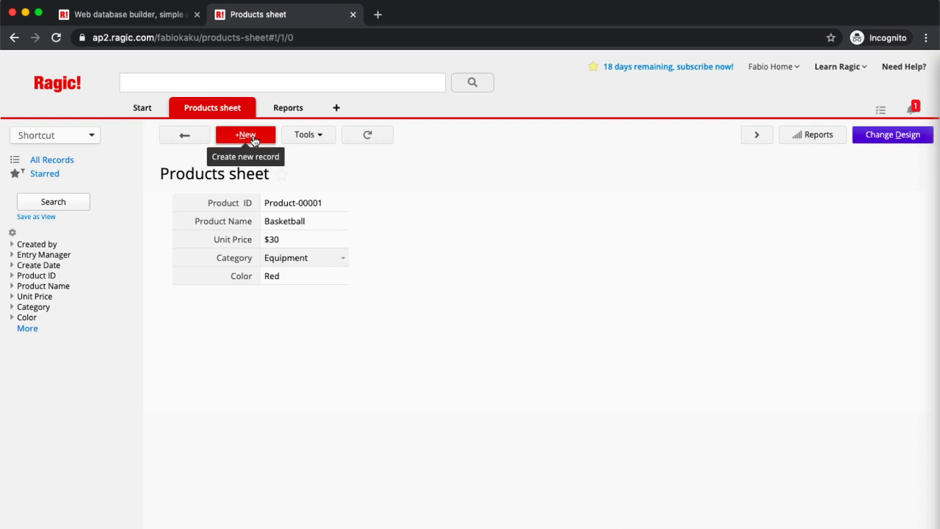
Step: Add and save a Tennis Racket product: $40, Equipment, Yellow
{"action": "left_click", "coordinate": [246, 136]}
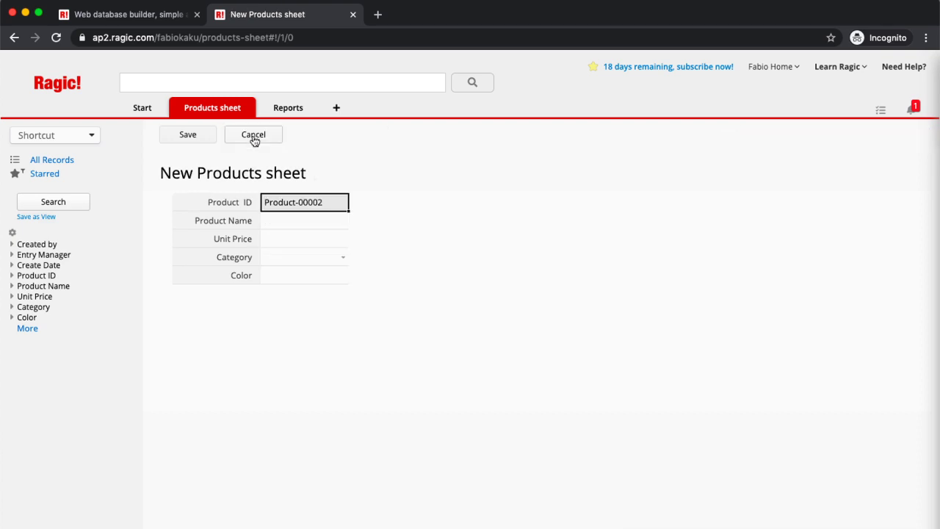
{"action": "left_click", "coordinate": [303, 226]}
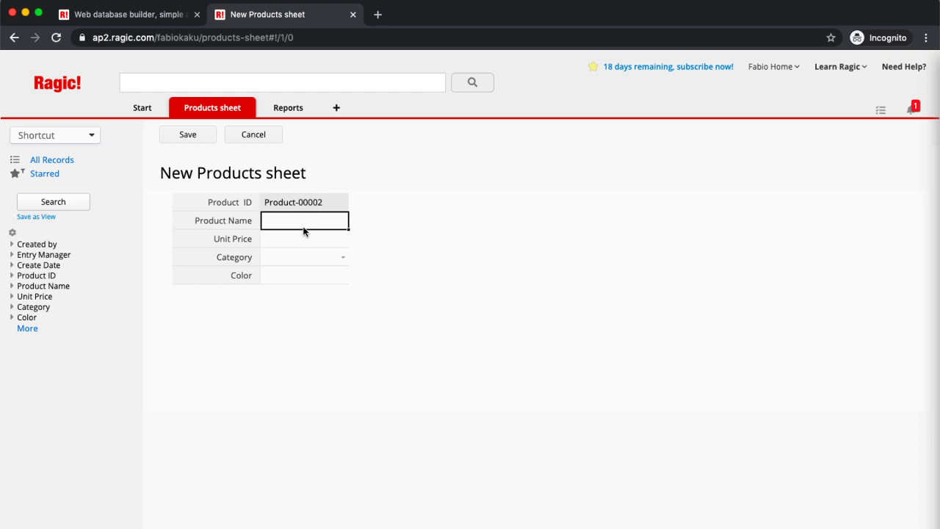
{"action": "type", "text": "Tennis Rac"}
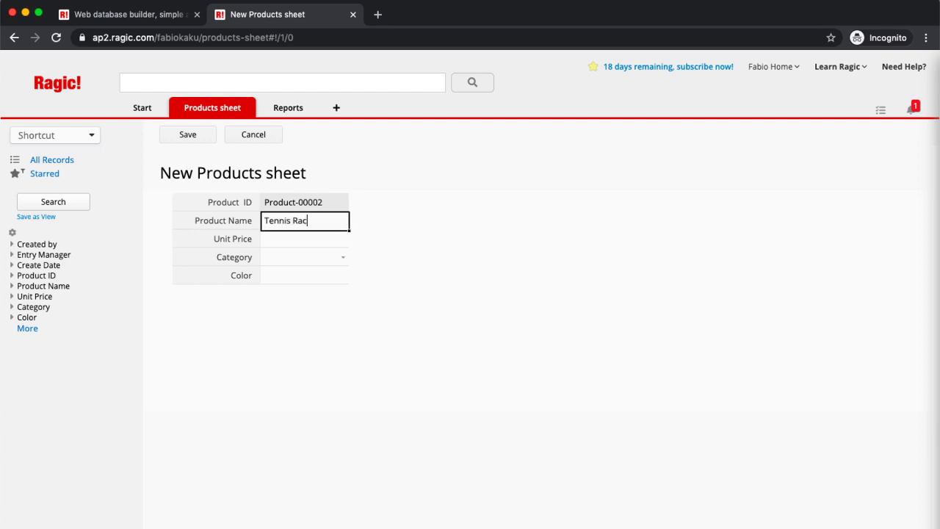
{"action": "key", "text": "BackSpace"}
{"action": "type", "text": "cket"}
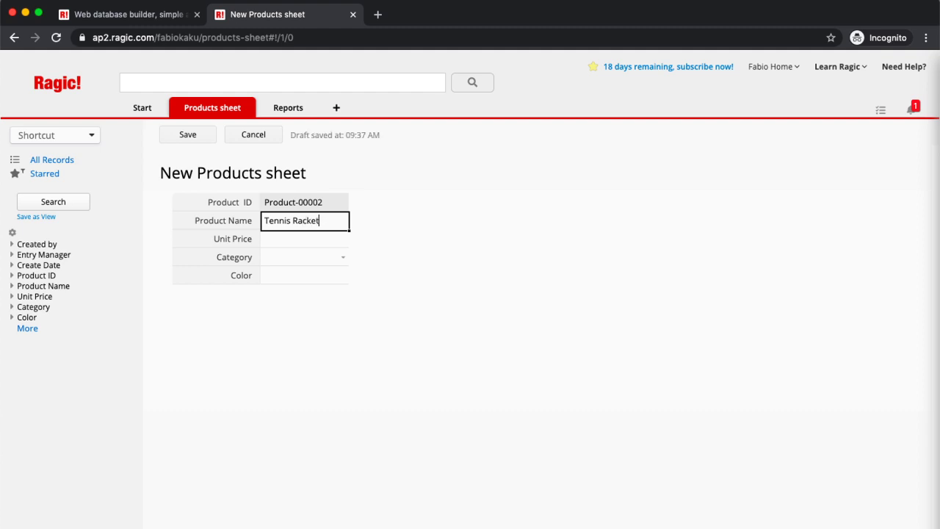
{"action": "left_click", "coordinate": [306, 242]}
{"action": "type", "text": "40"}
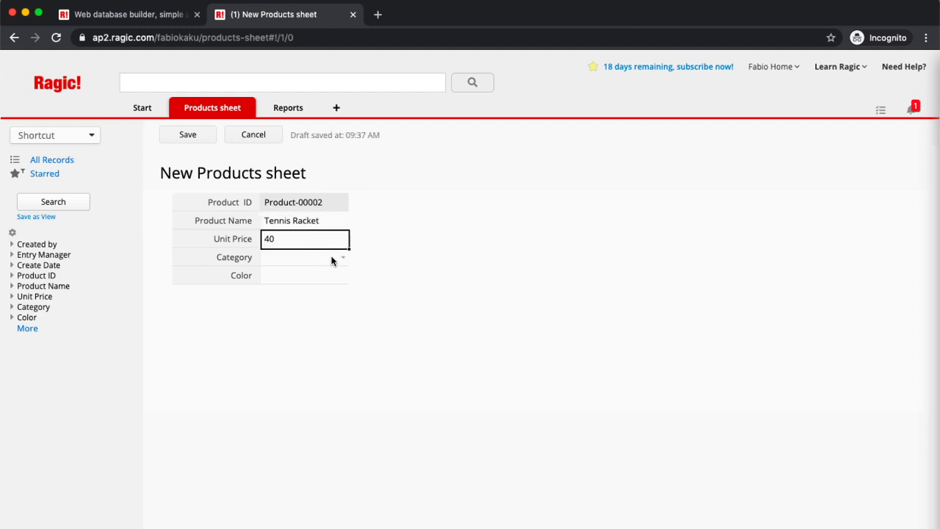
{"action": "left_click", "coordinate": [342, 257]}
{"action": "left_click", "coordinate": [315, 276]}
{"action": "left_click", "coordinate": [306, 282]}
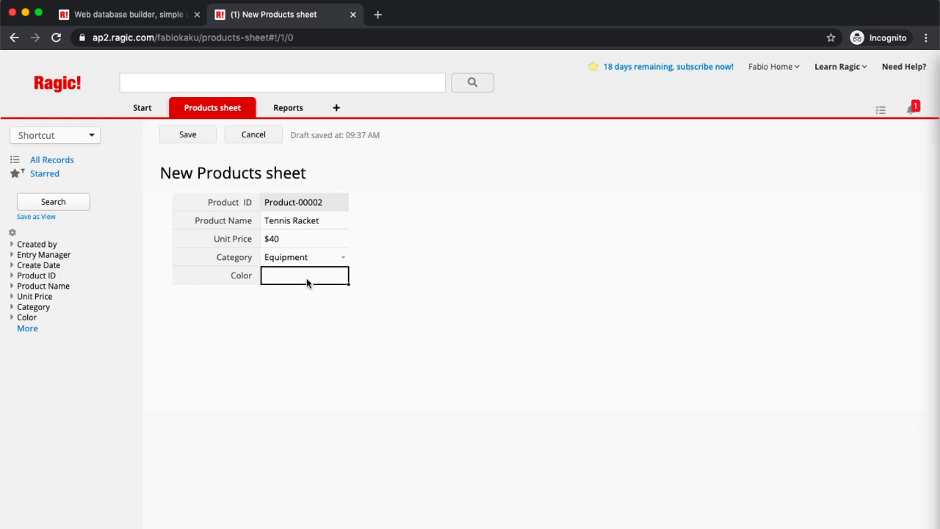
{"action": "type", "text": "Yellow"}
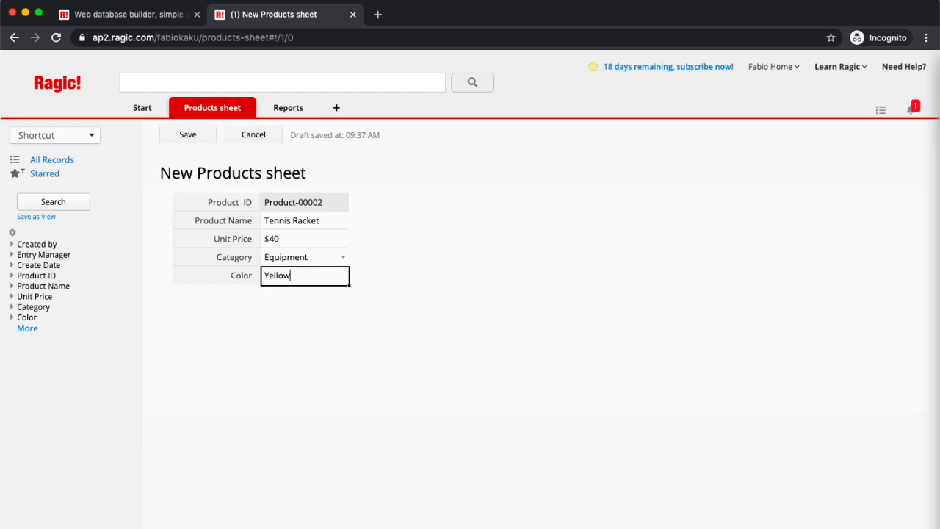
{"action": "left_click", "coordinate": [190, 136]}
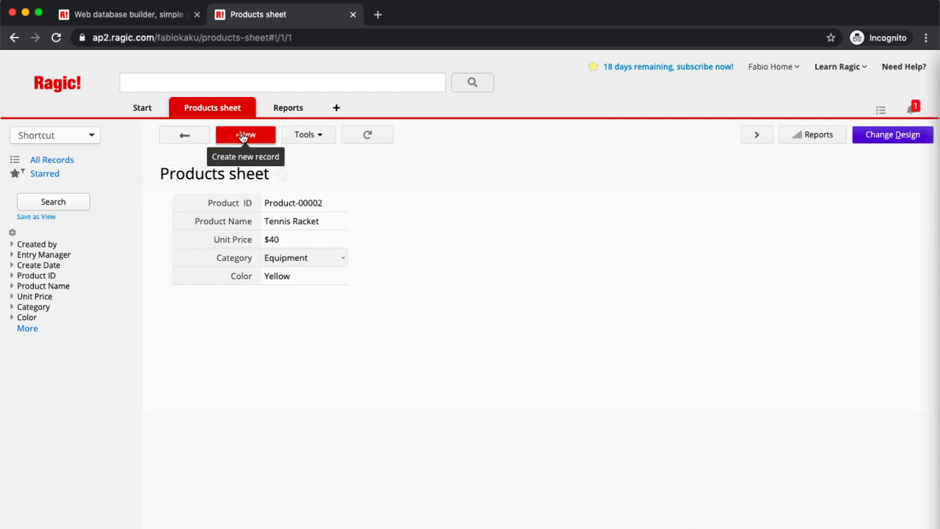
Step: Add and save a Basketball Shorts product: $25, Equipment, White
{"action": "left_click", "coordinate": [243, 136]}
{"action": "left_click", "coordinate": [317, 224]}
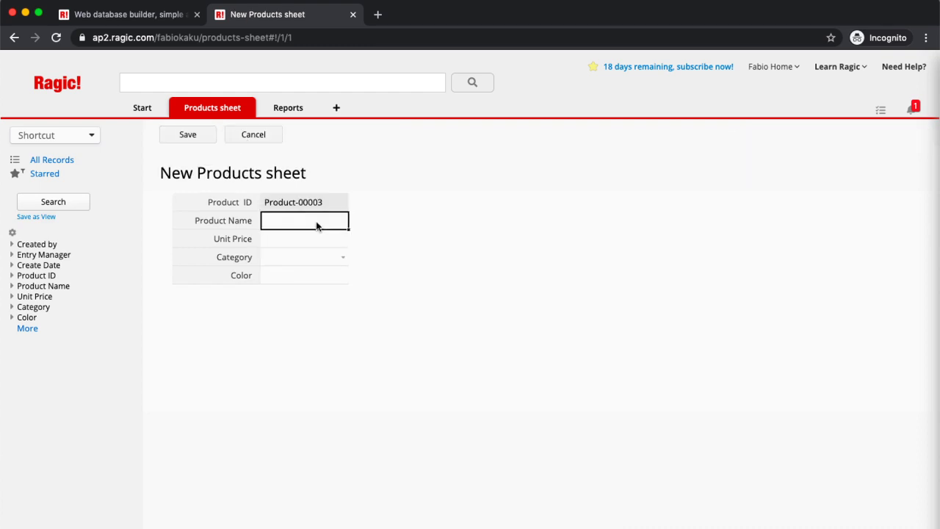
{"action": "type", "text": "B"}
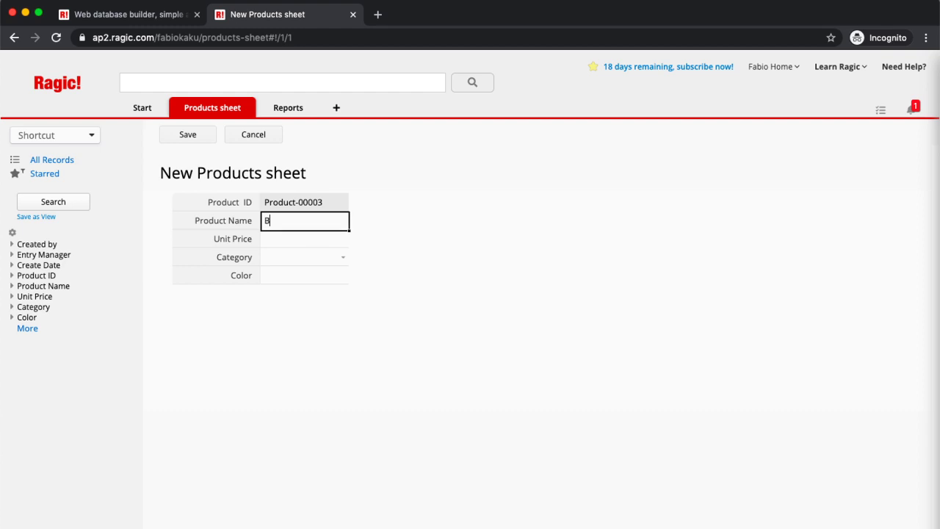
{"action": "type", "text": "asketball SHort"}
{"action": "key", "text": "BackSpace"}
{"action": "key", "text": "BackSpace"}
{"action": "key", "text": "BackSpace"}
{"action": "key", "text": "BackSpace"}
{"action": "type", "text": "horts"}
{"action": "left_click", "coordinate": [302, 245]}
{"action": "type", "text": "25"}
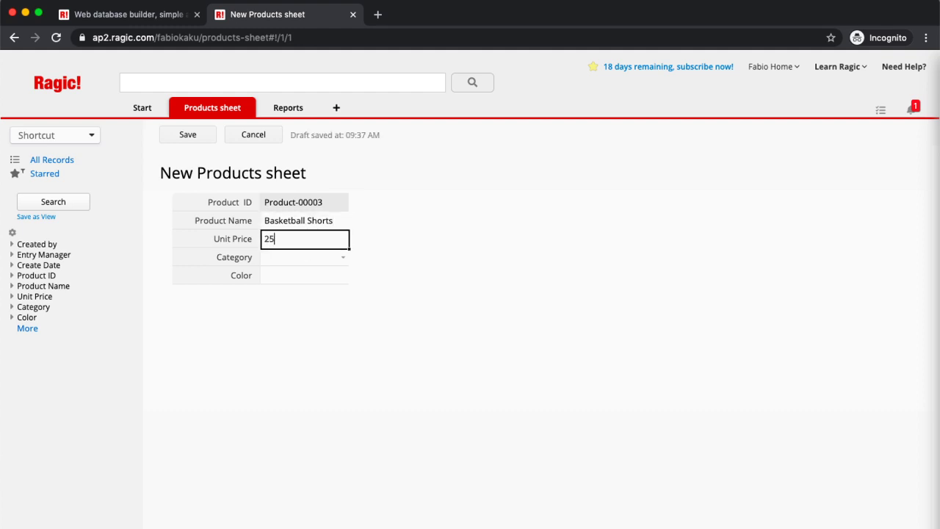
{"action": "left_click", "coordinate": [340, 256]}
{"action": "left_click", "coordinate": [330, 273]}
{"action": "left_click", "coordinate": [322, 277]}
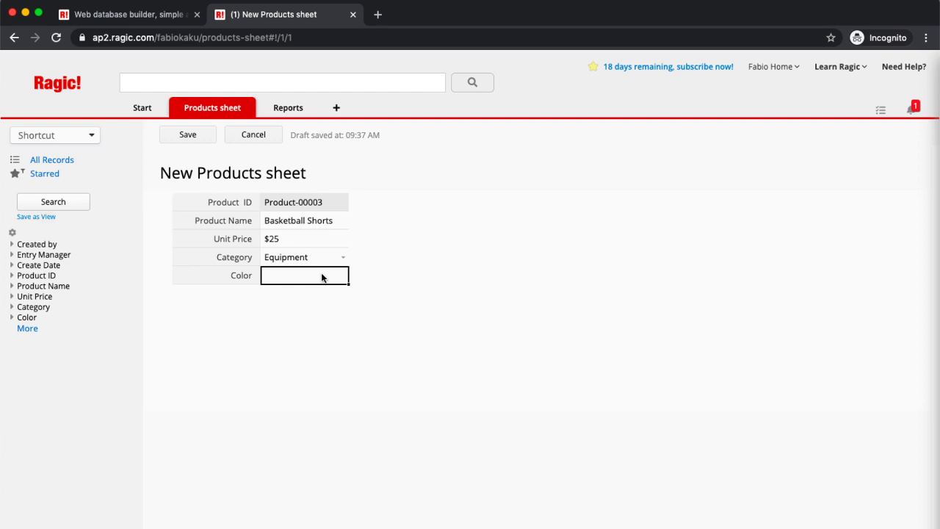
{"action": "type", "text": "White"}
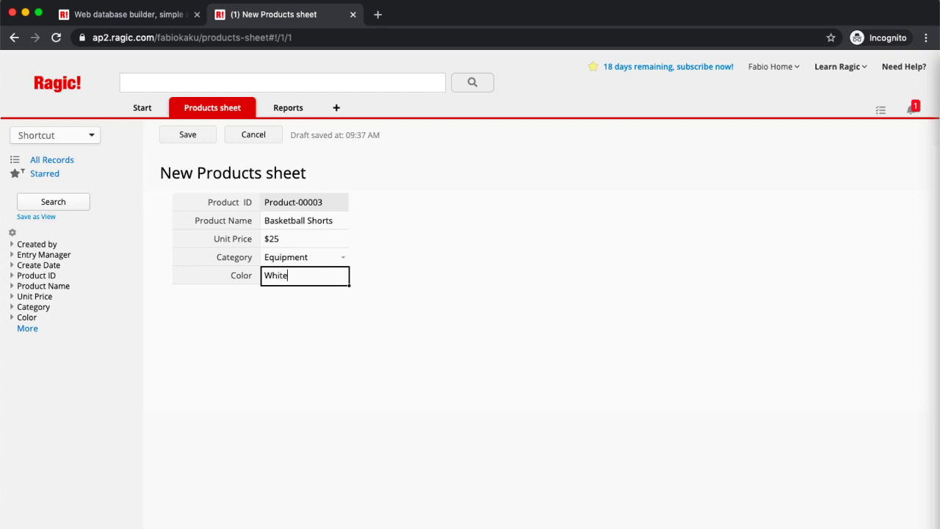
{"action": "left_click", "coordinate": [207, 145]}
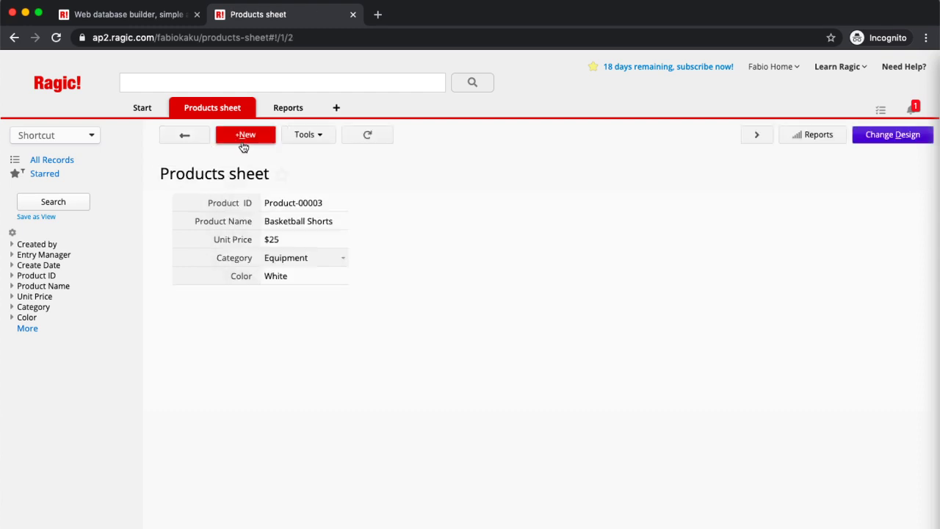
Step: Add and save a Skates product: $65, Equipment, White
{"action": "left_click", "coordinate": [244, 144]}
{"action": "left_click", "coordinate": [291, 228]}
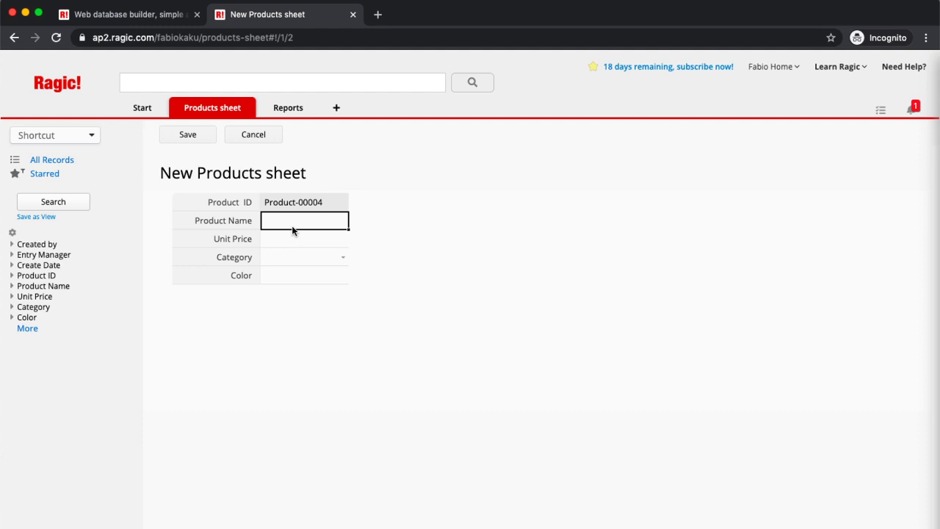
{"action": "type", "text": "Skates"}
{"action": "left_click", "coordinate": [289, 242]}
{"action": "type", "text": "65"}
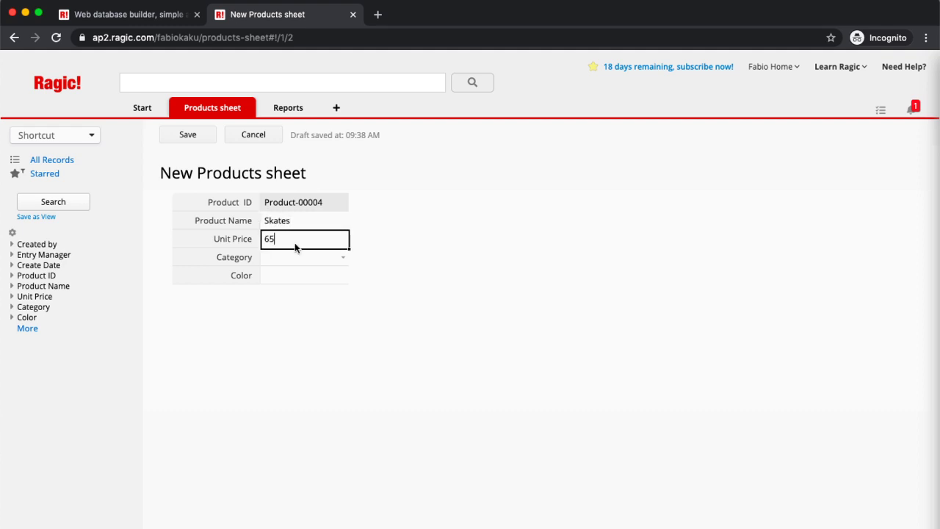
{"action": "left_click", "coordinate": [344, 257]}
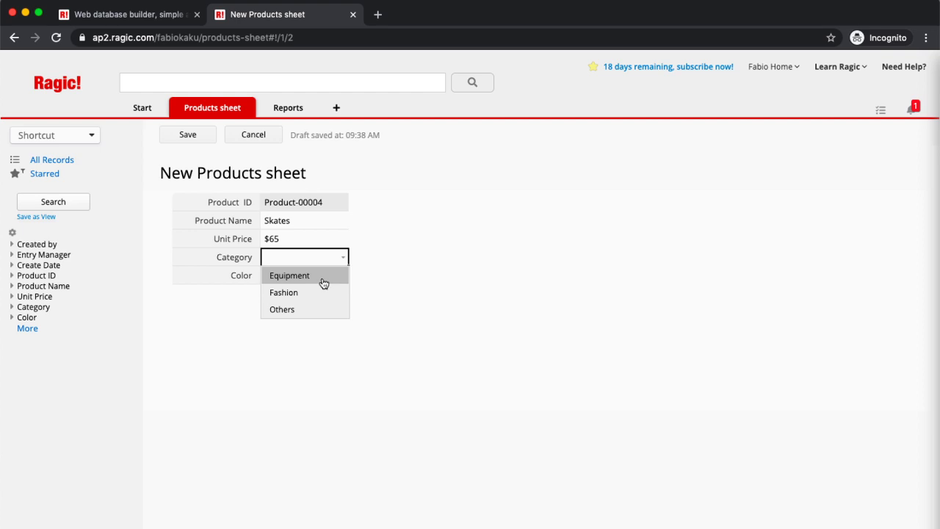
{"action": "left_click", "coordinate": [317, 277]}
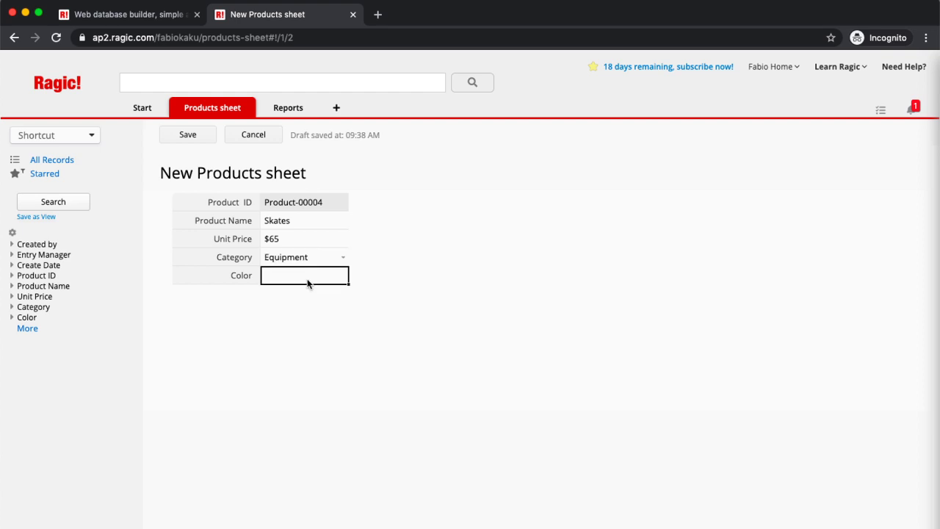
{"action": "type", "text": "White"}
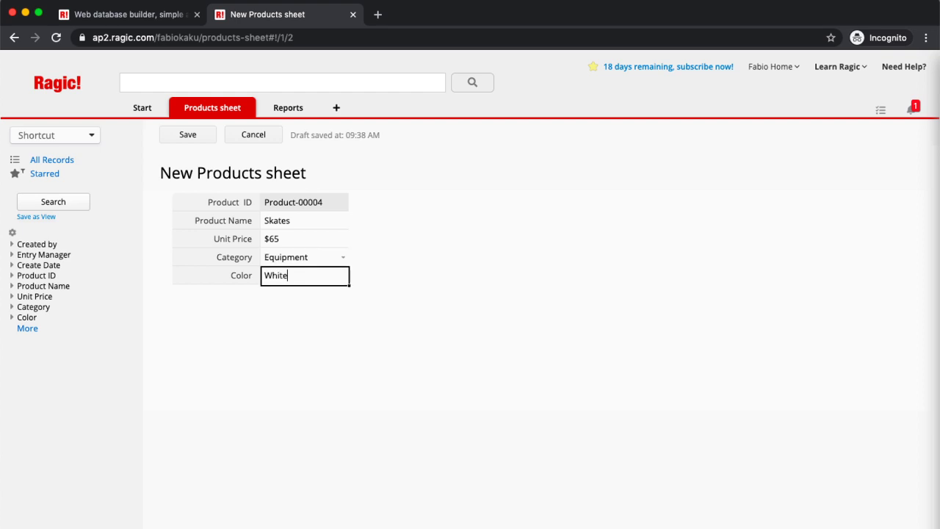
{"action": "left_click", "coordinate": [187, 138]}
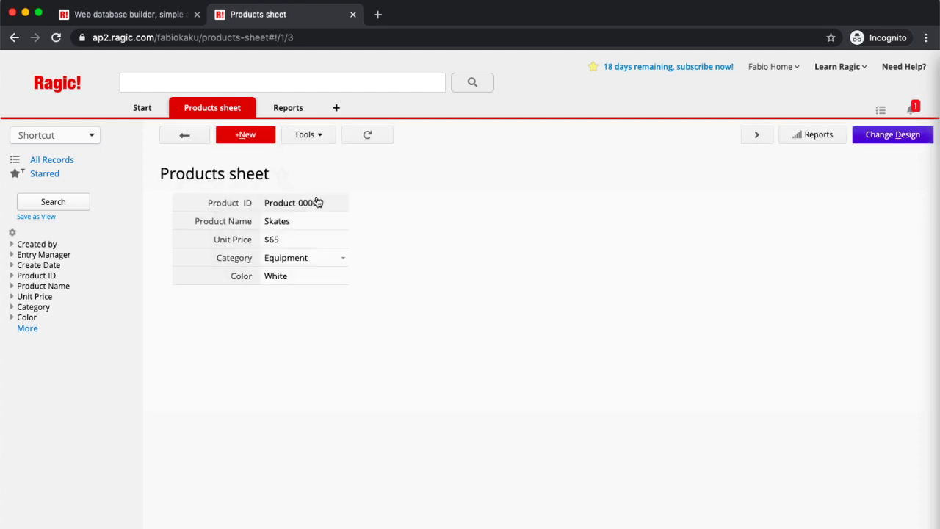
Step: Add and save a Vitamin (Sports) product: $24, Others, Color N/A
{"action": "left_click", "coordinate": [249, 136]}
{"action": "left_click", "coordinate": [308, 223]}
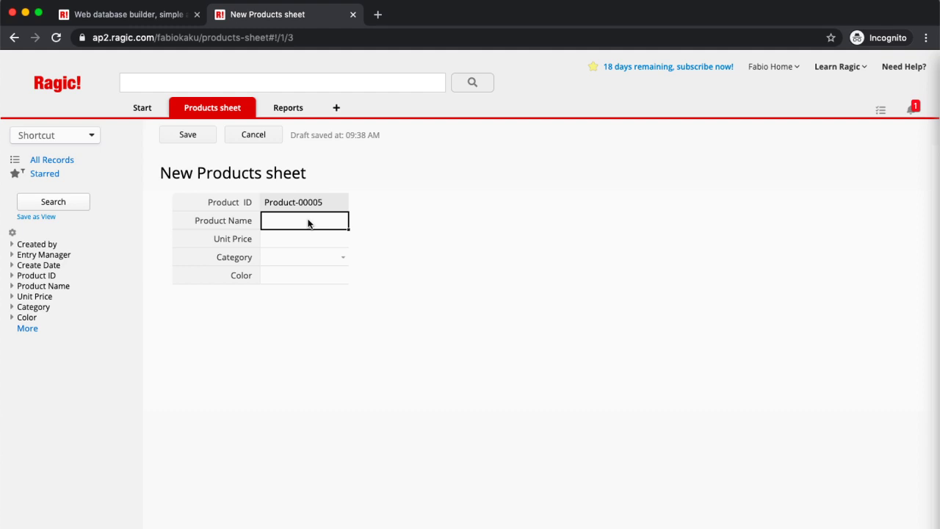
{"action": "type", "text": "Vitam"}
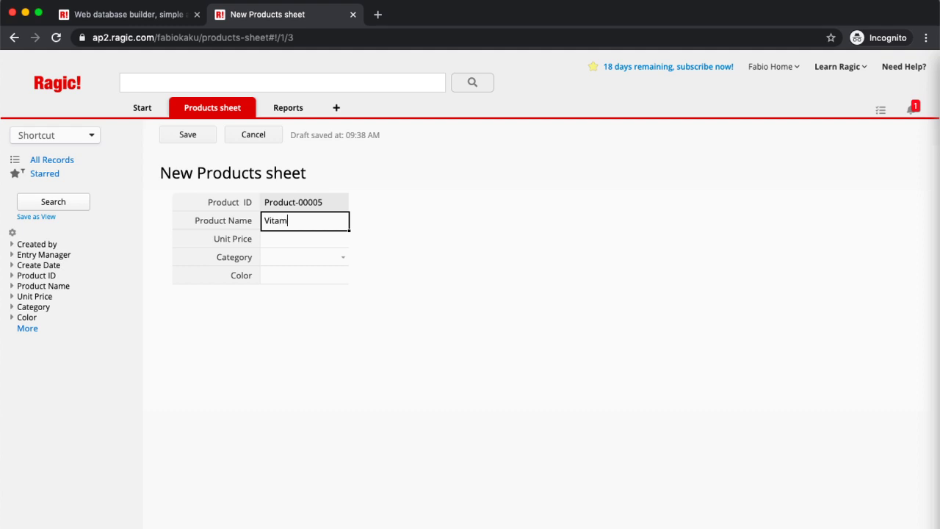
{"action": "type", "text": "in (Sports)"}
{"action": "left_click", "coordinate": [306, 244]}
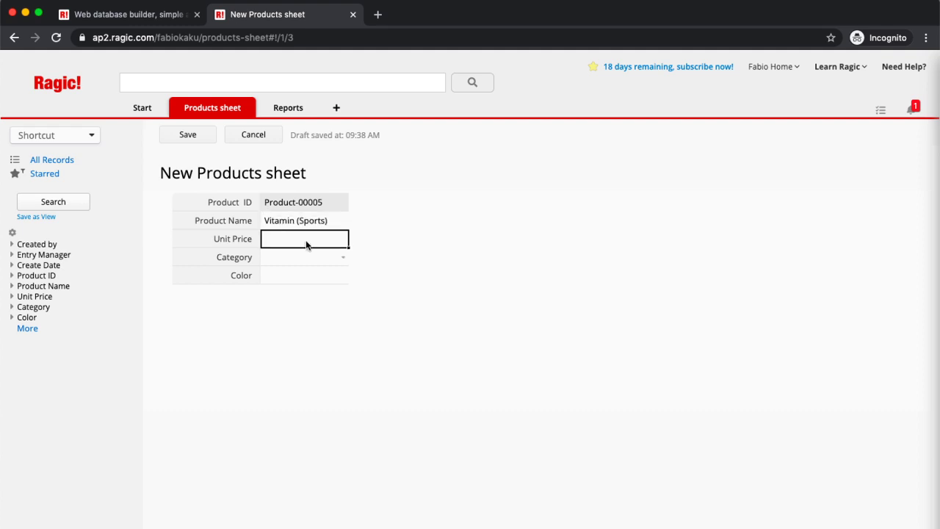
{"action": "type", "text": "24"}
{"action": "left_click", "coordinate": [288, 261]}
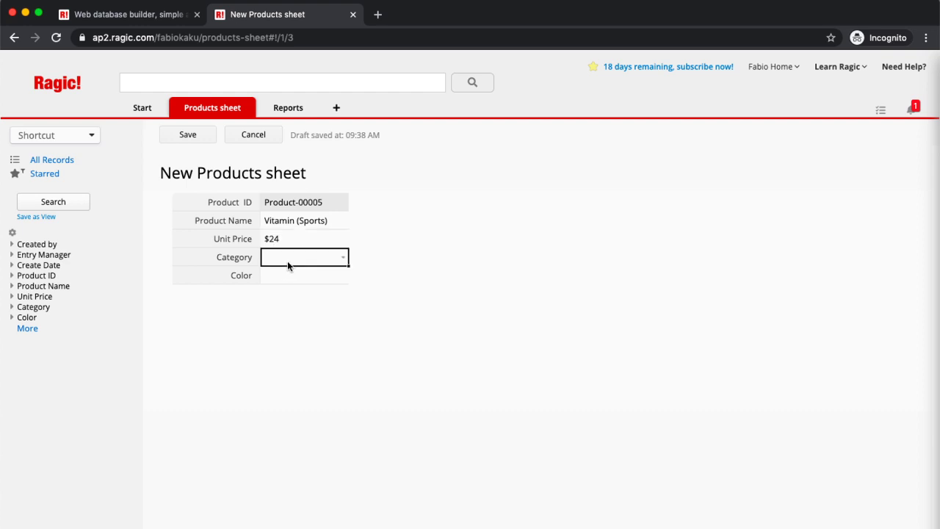
{"action": "left_click", "coordinate": [342, 256]}
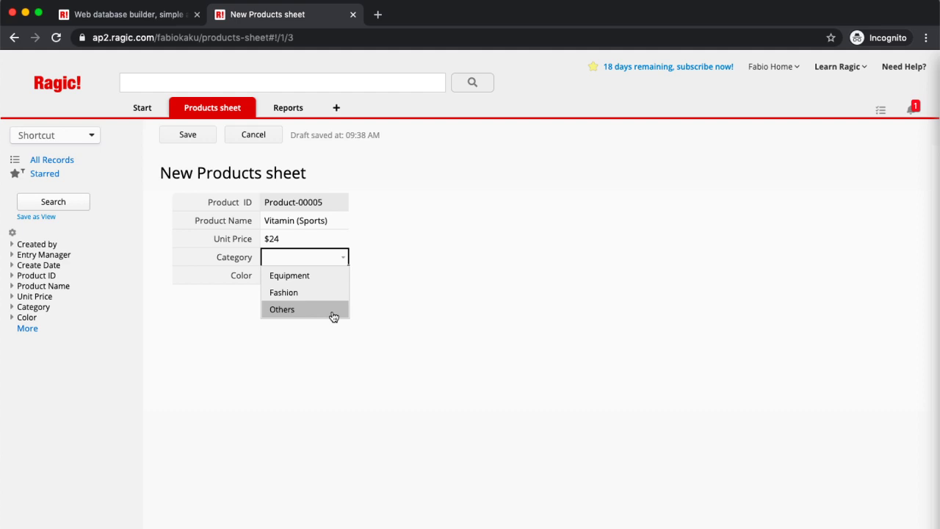
{"action": "left_click", "coordinate": [330, 311]}
{"action": "left_click", "coordinate": [321, 277]}
{"action": "type", "text": "N/A"}
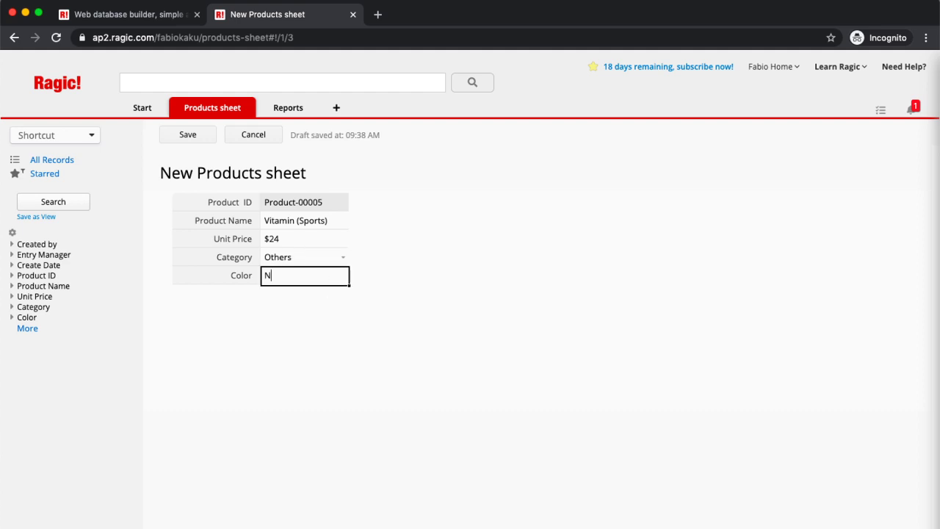
{"action": "left_click", "coordinate": [187, 132]}
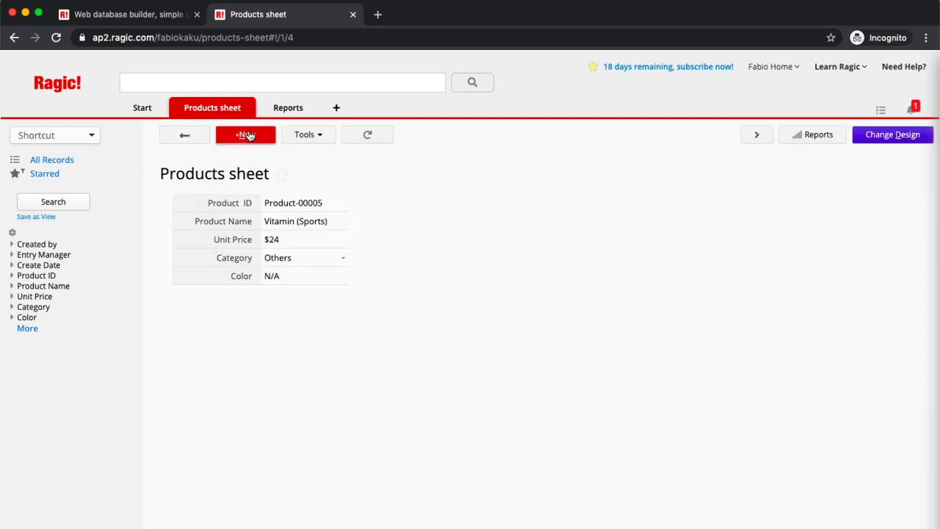
Step: Create a Soccer Shoes record priced 44 in Equipment, colour Green, and save it
{"action": "left_click", "coordinate": [248, 134]}
{"action": "left_click", "coordinate": [321, 229]}
{"action": "type", "text": "Soccer"}
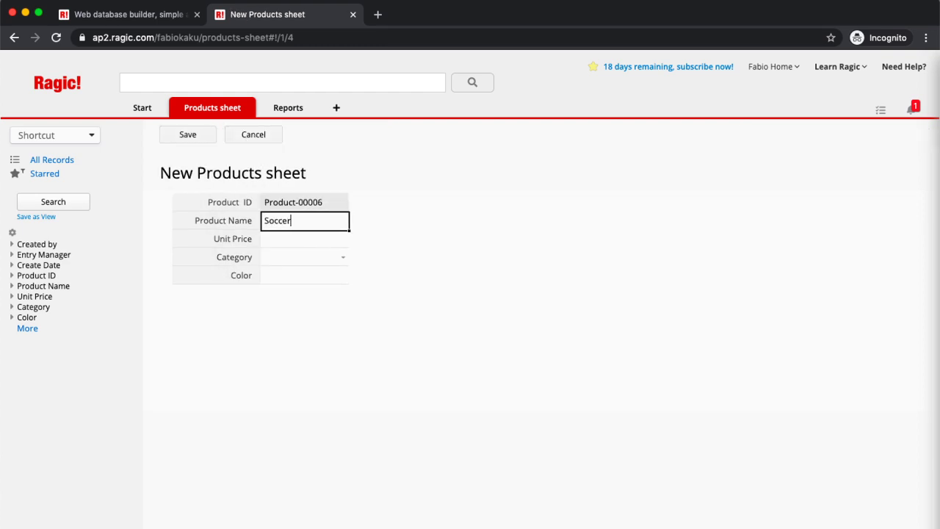
{"action": "type", "text": " Shoes"}
{"action": "left_click", "coordinate": [321, 240]}
{"action": "type", "text": "44"}
{"action": "left_click", "coordinate": [338, 259]}
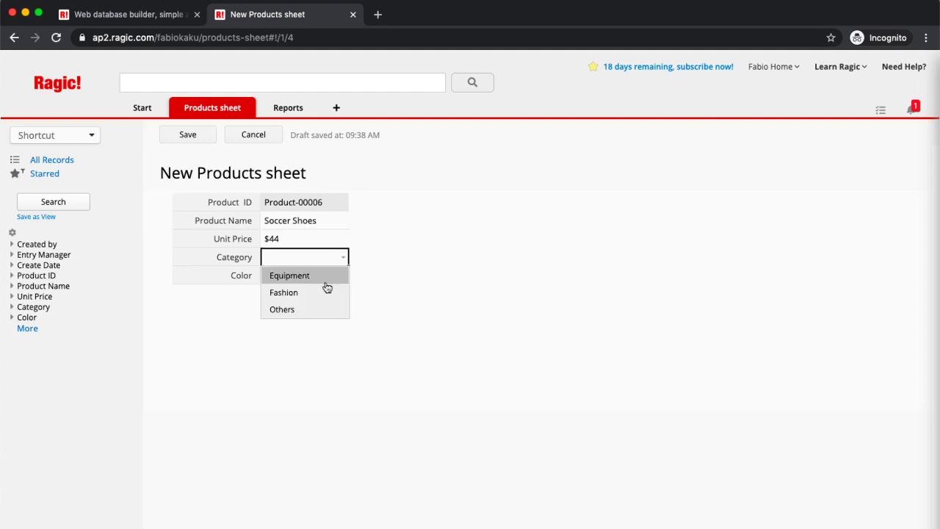
{"action": "left_click", "coordinate": [327, 283]}
{"action": "left_click", "coordinate": [301, 284]}
{"action": "type", "text": "Green"}
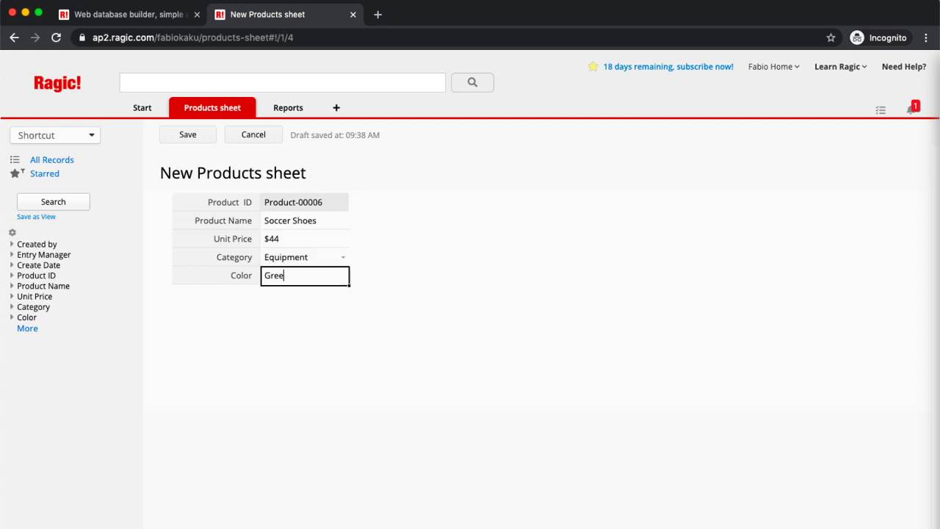
{"action": "left_click", "coordinate": [194, 137]}
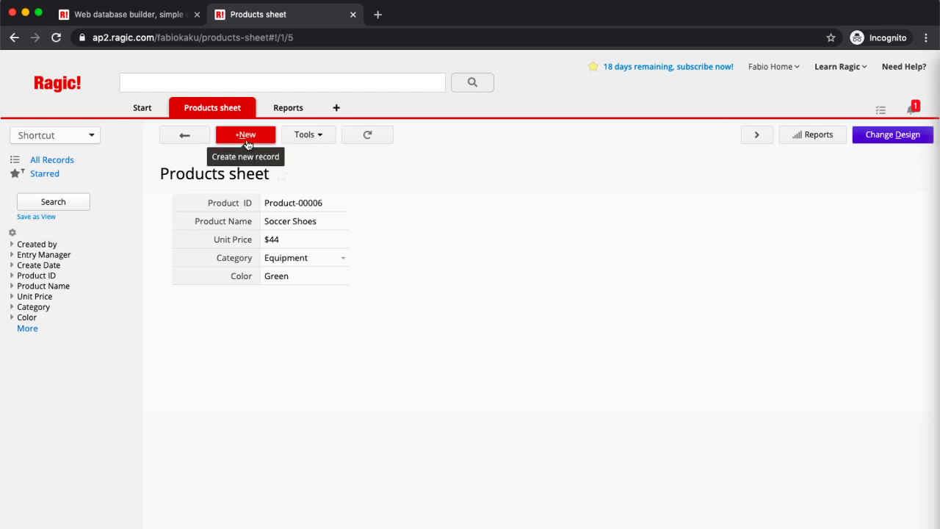
Step: Return to the Products listing and open its Listing Page Field Picker in design mode
{"action": "left_click", "coordinate": [188, 136]}
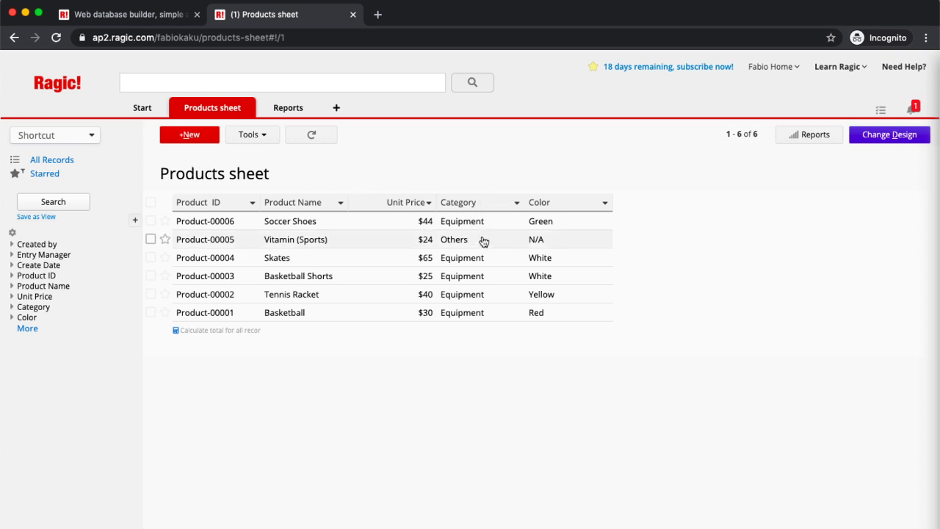
{"action": "left_click", "coordinate": [879, 138]}
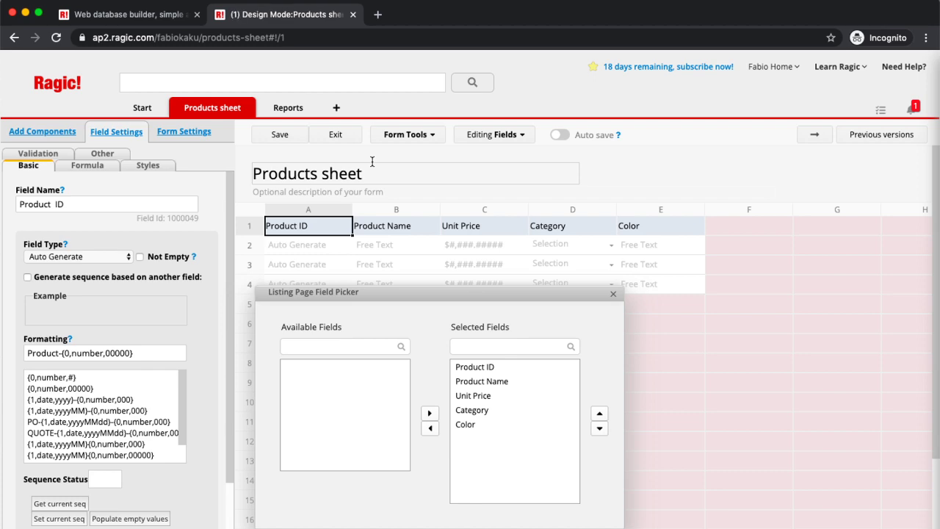
Step: Exit design mode and open the Vitamin (Sports) record, Product-00005, leaving sheet options unchanged
{"action": "left_click", "coordinate": [337, 133]}
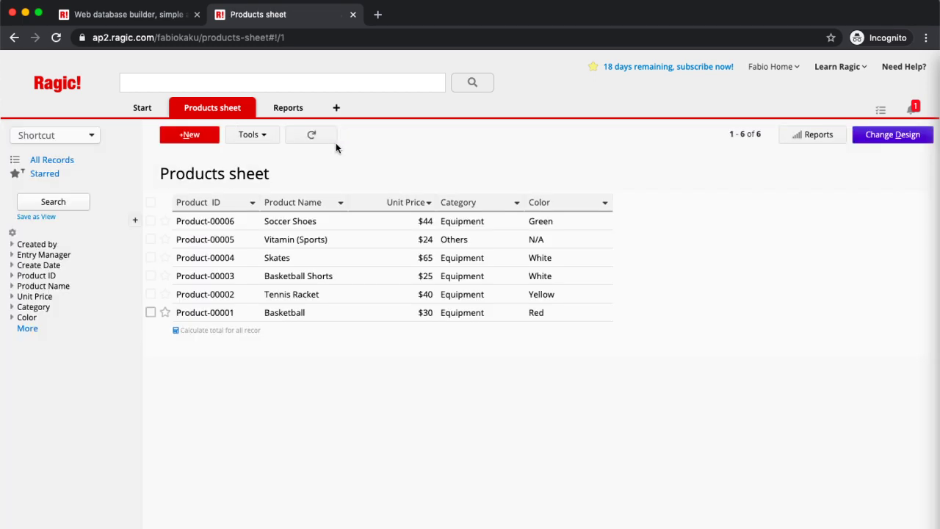
{"action": "left_click", "coordinate": [369, 245]}
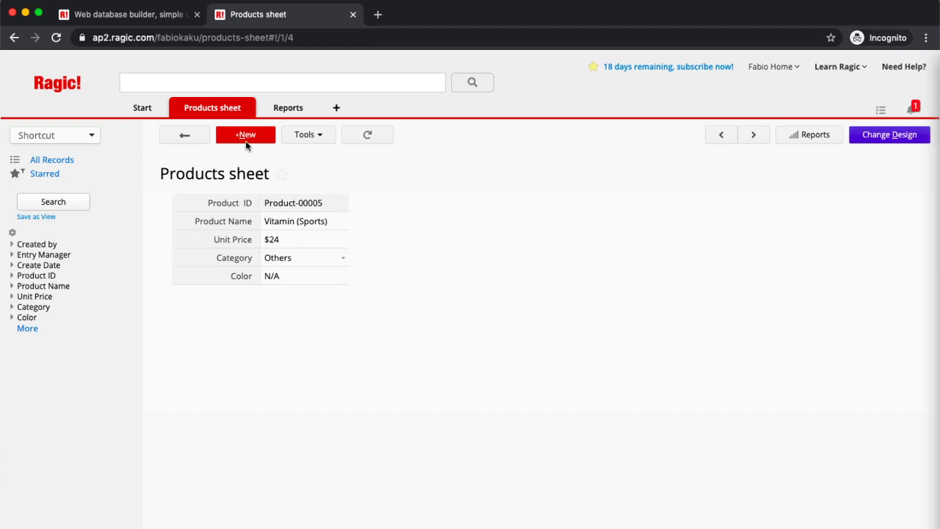
{"action": "left_click", "coordinate": [249, 111]}
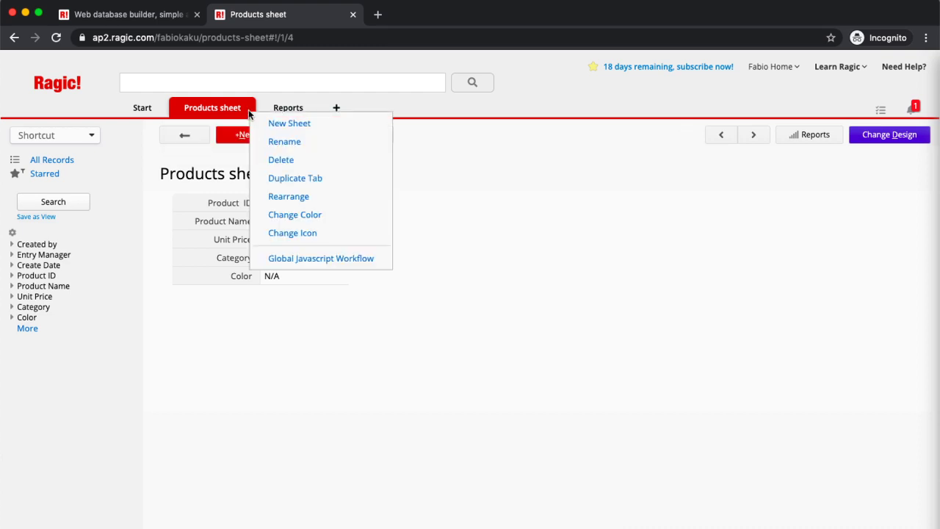
{"action": "left_click", "coordinate": [646, 343]}
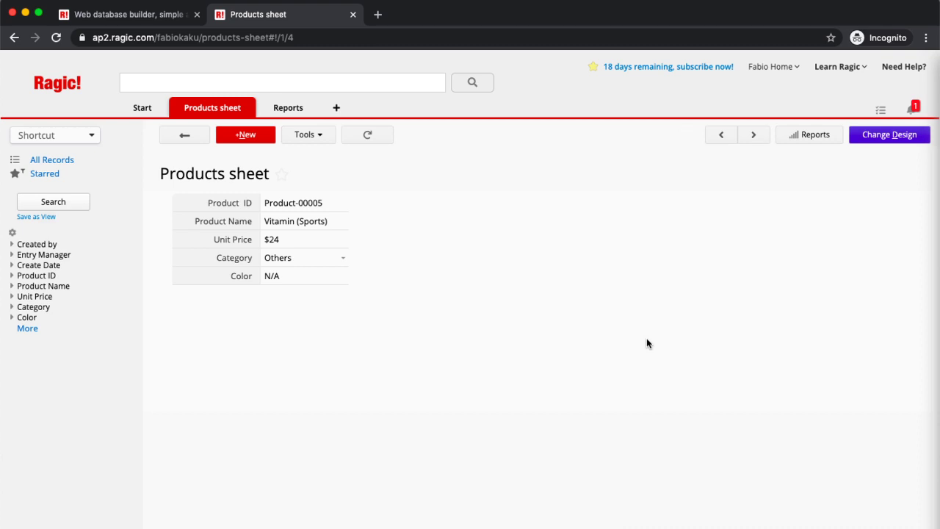
Step: In Book2, enter headers Customer Name, Region and Age in A1:C1
{"action": "mouse_move", "coordinate": [552, 526]}
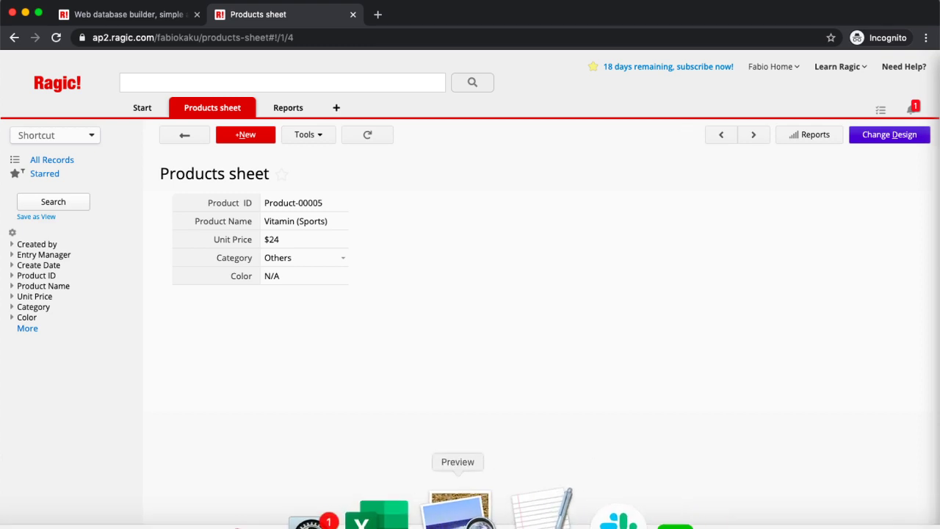
{"action": "left_click", "coordinate": [428, 512]}
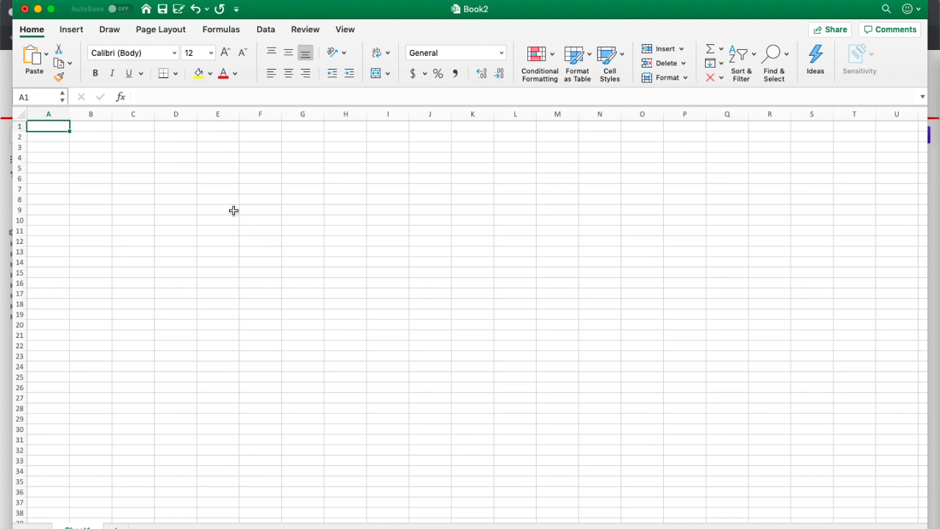
{"action": "double_click", "coordinate": [53, 129]}
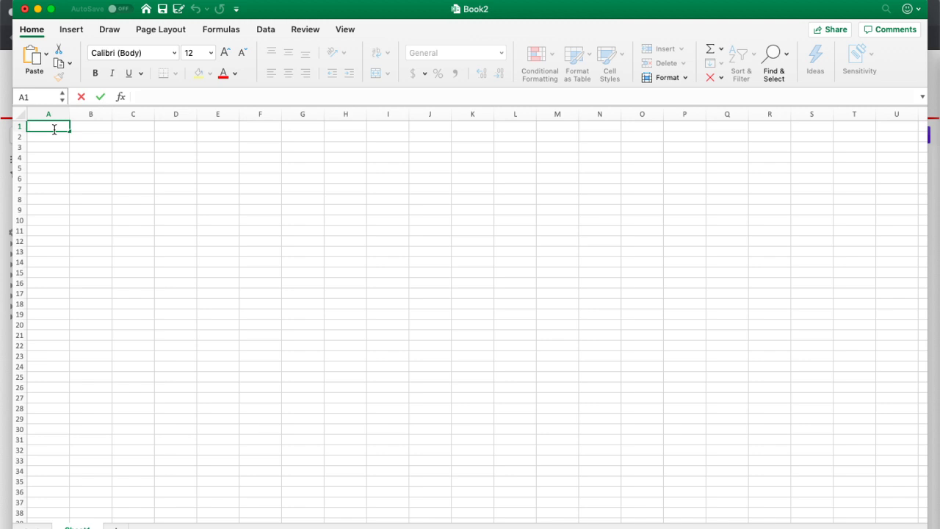
{"action": "type", "text": "Customer Name"}
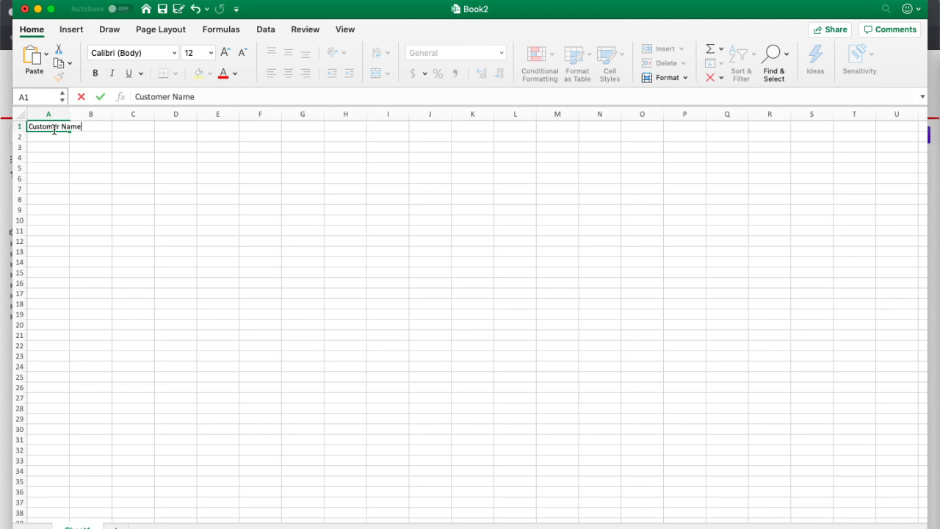
{"action": "key", "text": "Tab"}
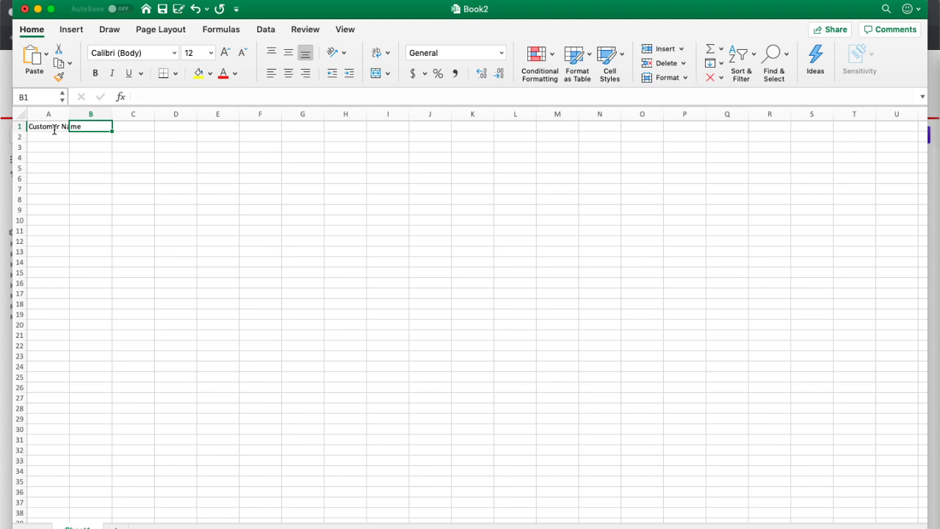
{"action": "type", "text": "Region"}
{"action": "key", "text": "Tab"}
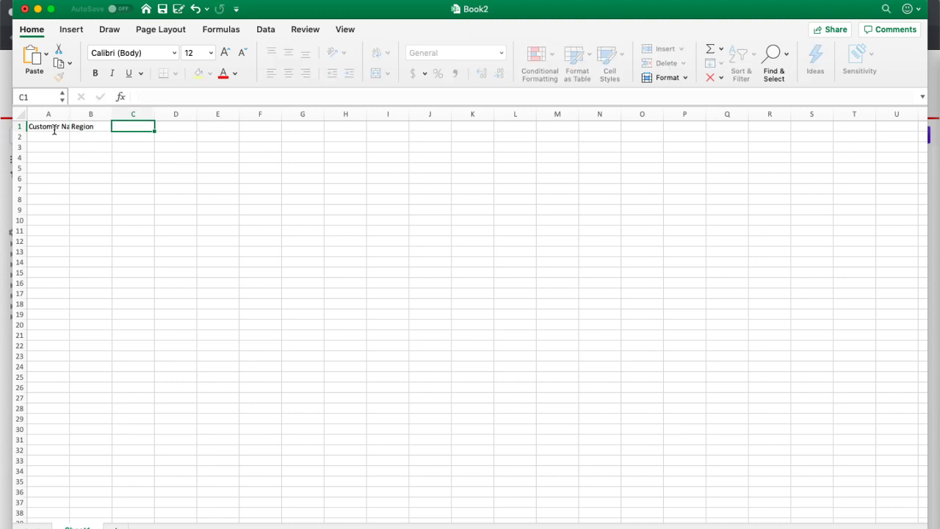
{"action": "type", "text": "Age"}
{"action": "key", "text": "Tab"}
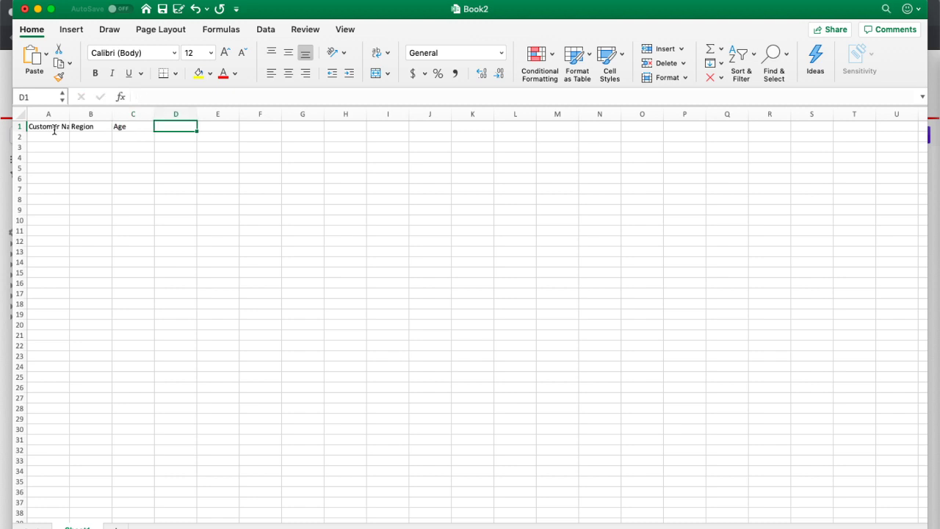
Step: Add headers Phone Number, Email and Address in D1:F1, completing the header row
{"action": "type", "text": "Phone Number"}
{"action": "key", "text": "Tab"}
{"action": "type", "text": "Email"}
{"action": "key", "text": "Tab"}
{"action": "type", "text": "Address"}
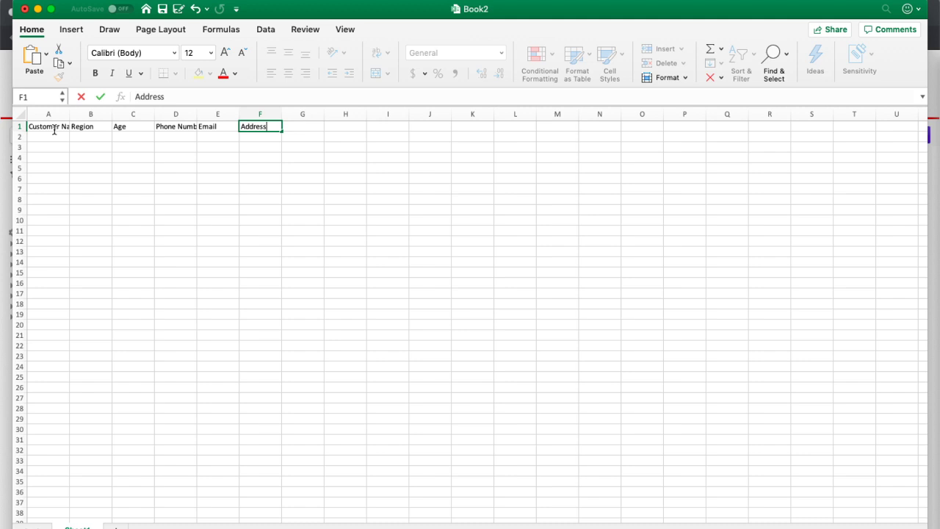
{"action": "key", "text": "Return"}
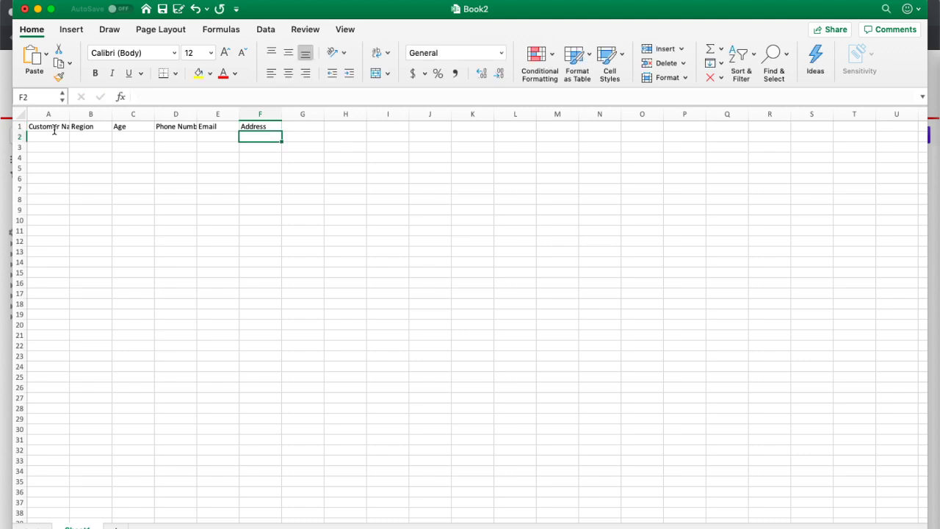
Step: In row 2, enter the first customer's name, region North America and age 30
{"action": "left_click", "coordinate": [55, 130]}
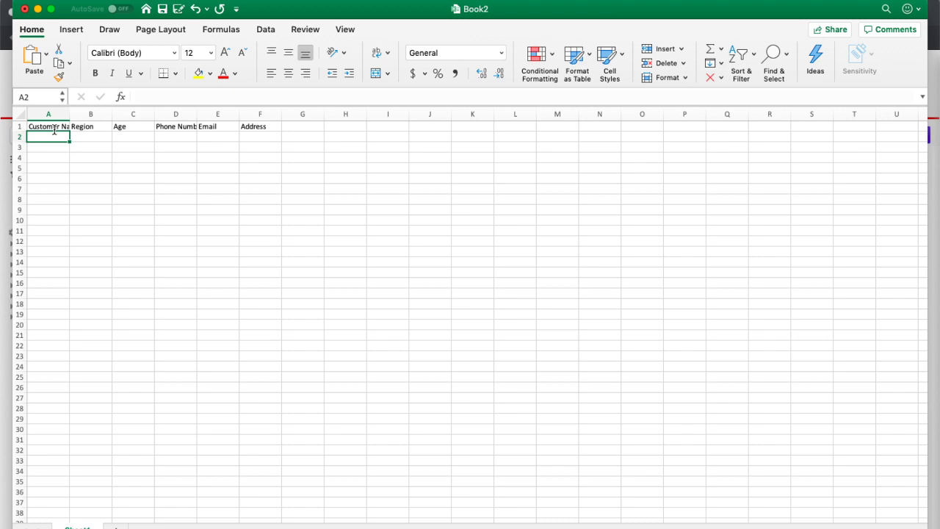
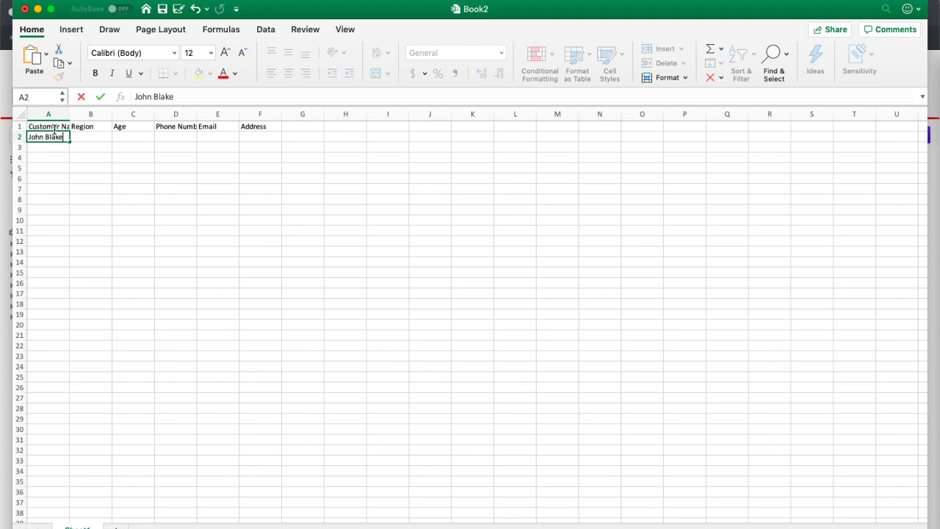
{"action": "key", "text": "Tab"}
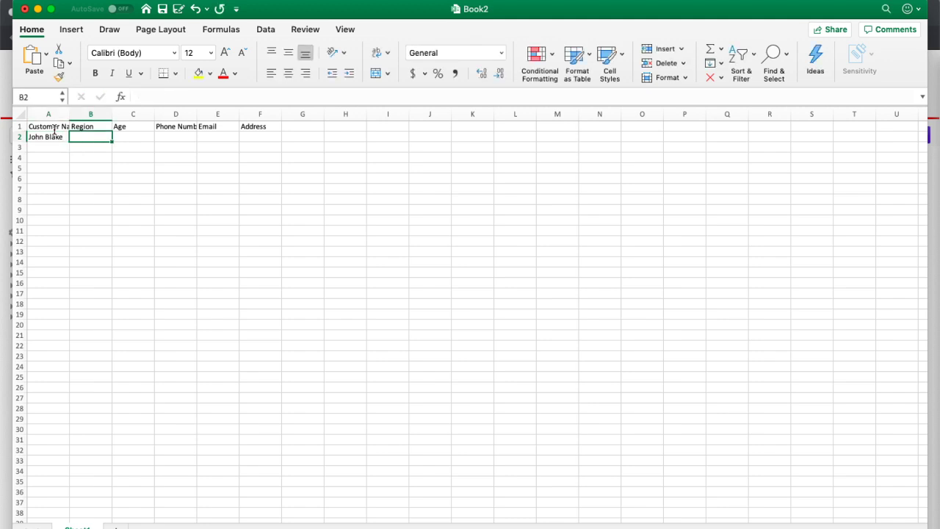
{"action": "type", "text": "North American"}
{"action": "key", "text": "BackSpace"}
{"action": "key", "text": "Tab"}
{"action": "type", "text": "30"}
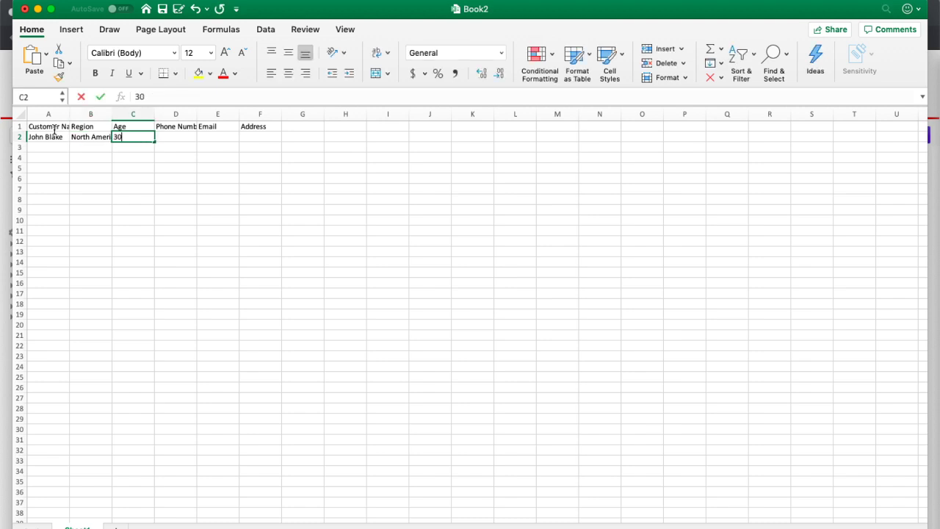
{"action": "key", "text": "Tab"}
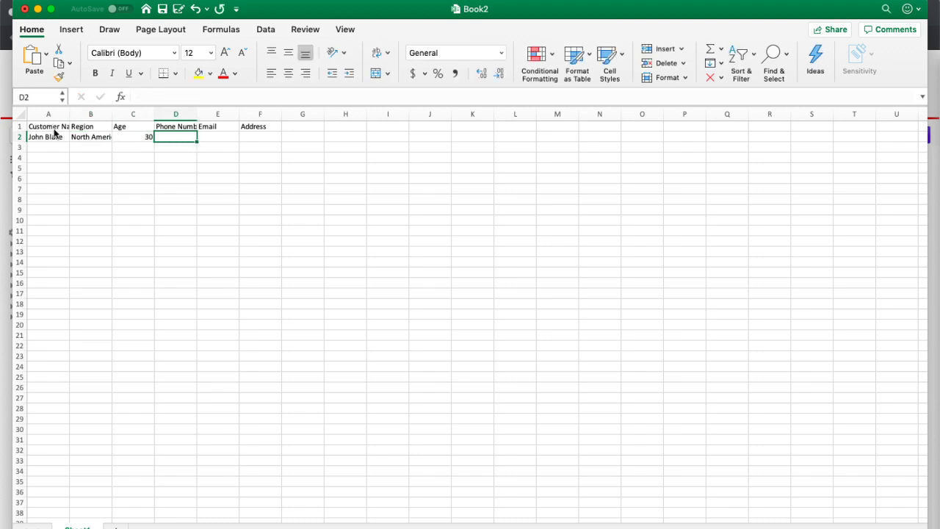
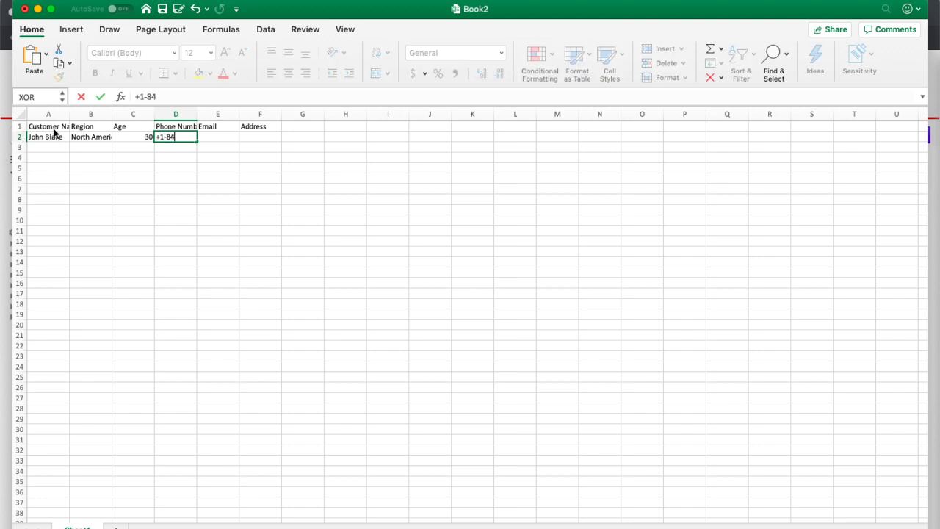
Step: Enter the first customer's phone number, email and street address in D2:F2
{"action": "key", "text": "Tab"}
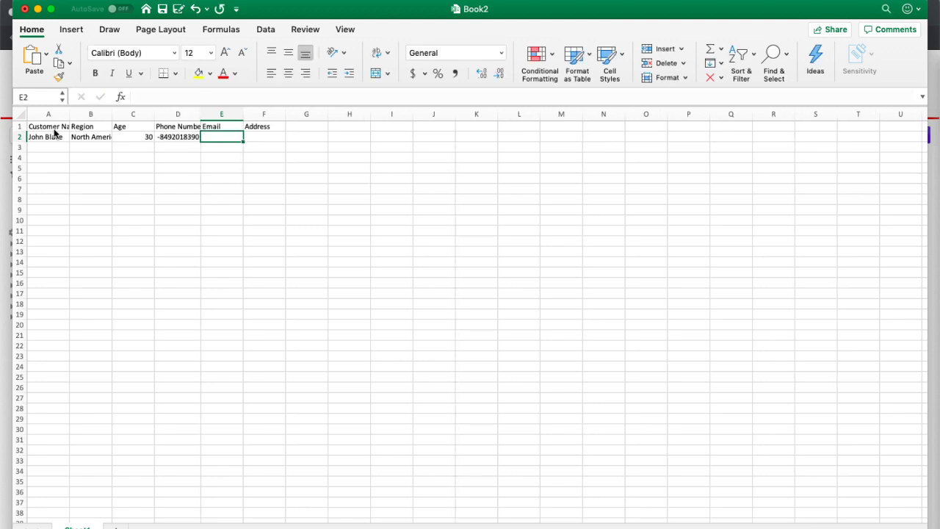
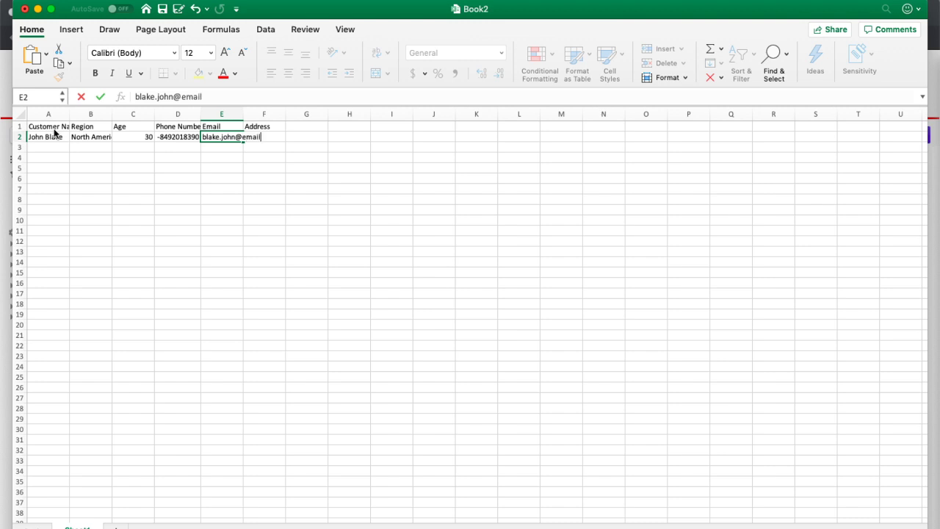
{"action": "key", "text": "Tab"}
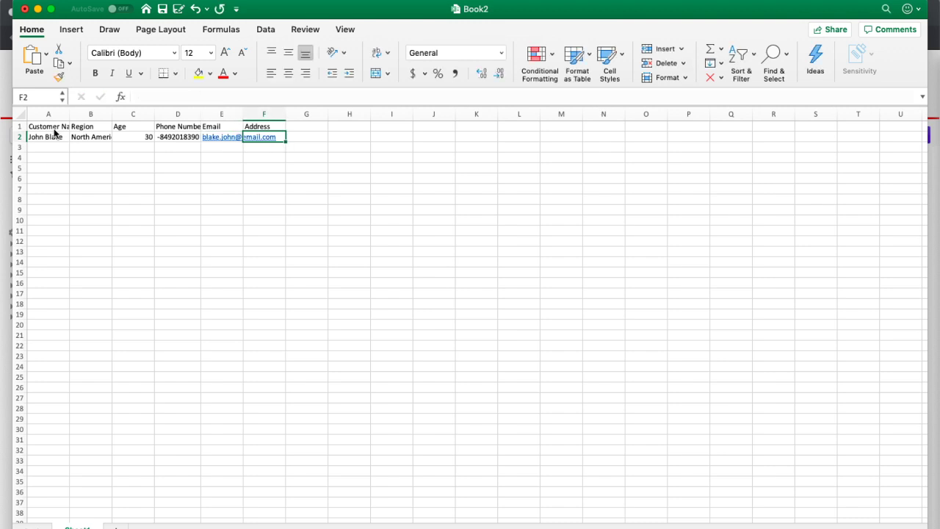
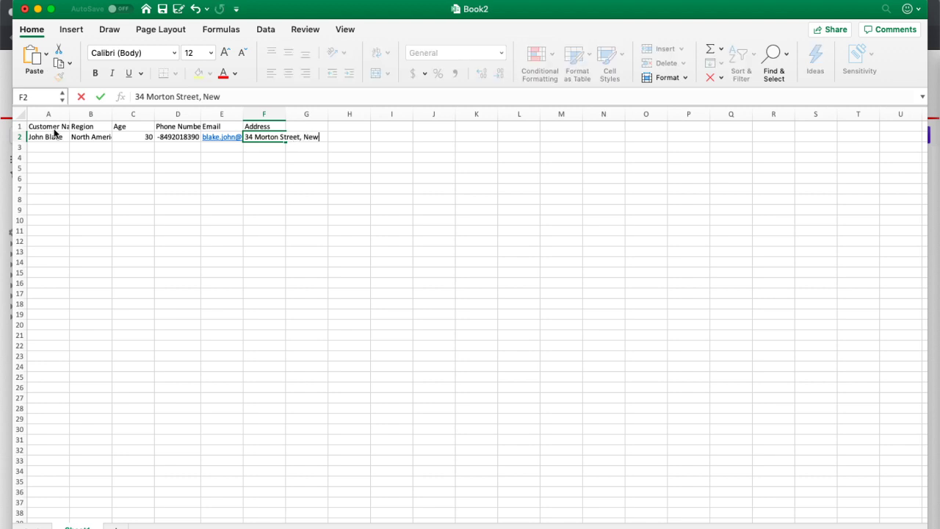
{"action": "key", "text": "Return"}
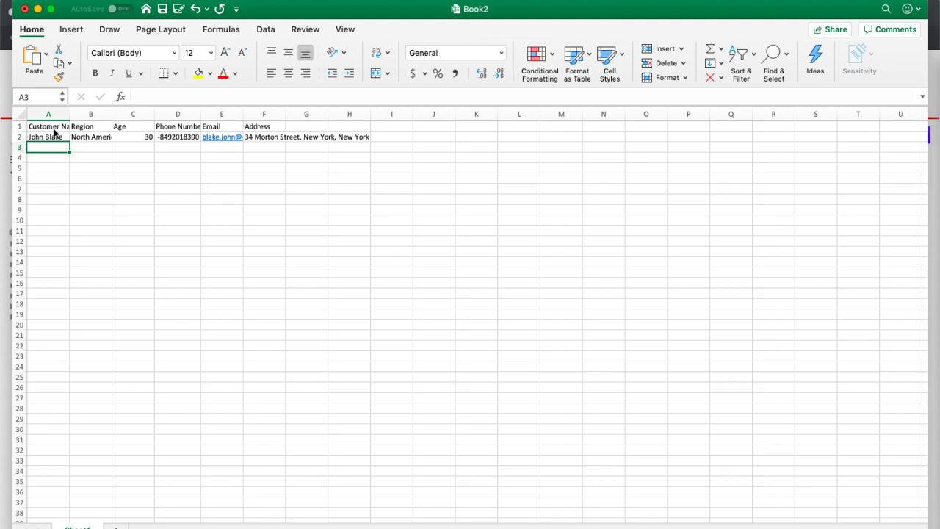
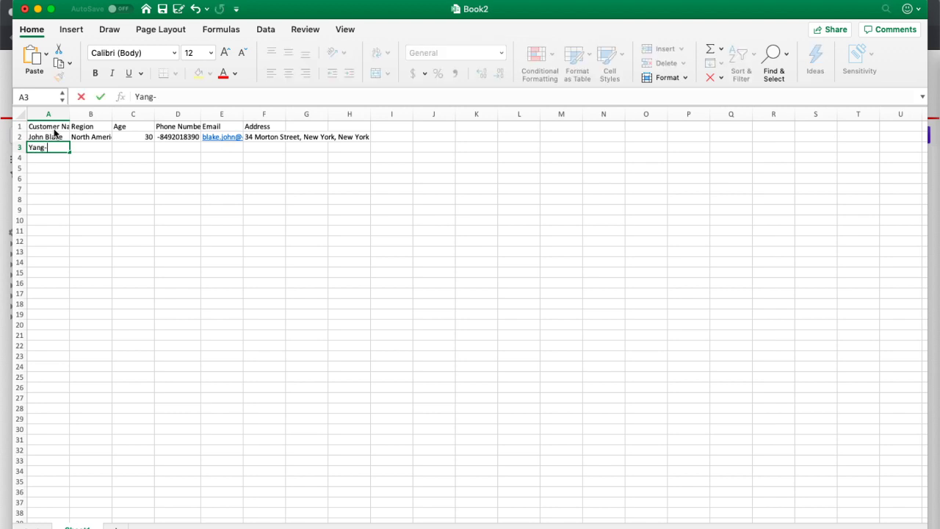
Step: Fill row 3 with the second customer: name, Asia, age 20, phone, email, address
{"action": "key", "text": "Tab"}
{"action": "type", "text": "Asia"}
{"action": "key", "text": "Tab"}
{"action": "type", "text": "20"}
{"action": "key", "text": "Tab"}
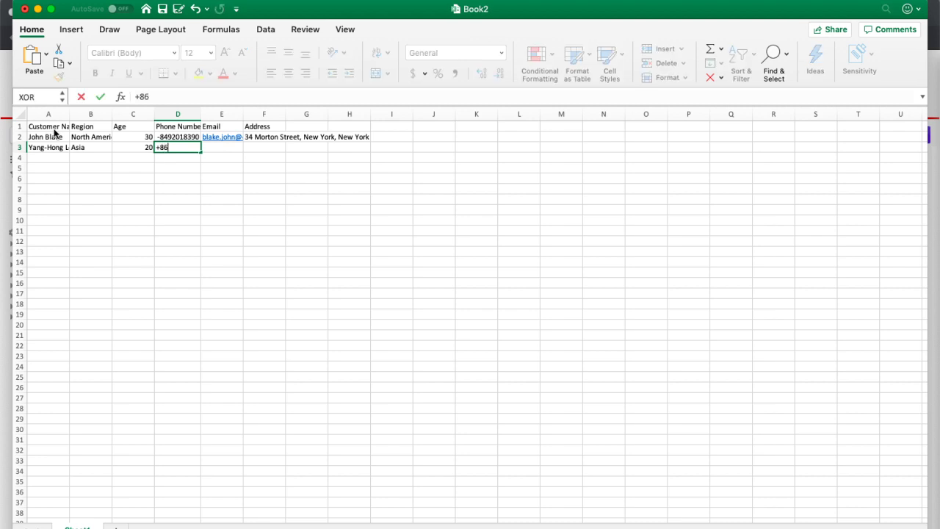
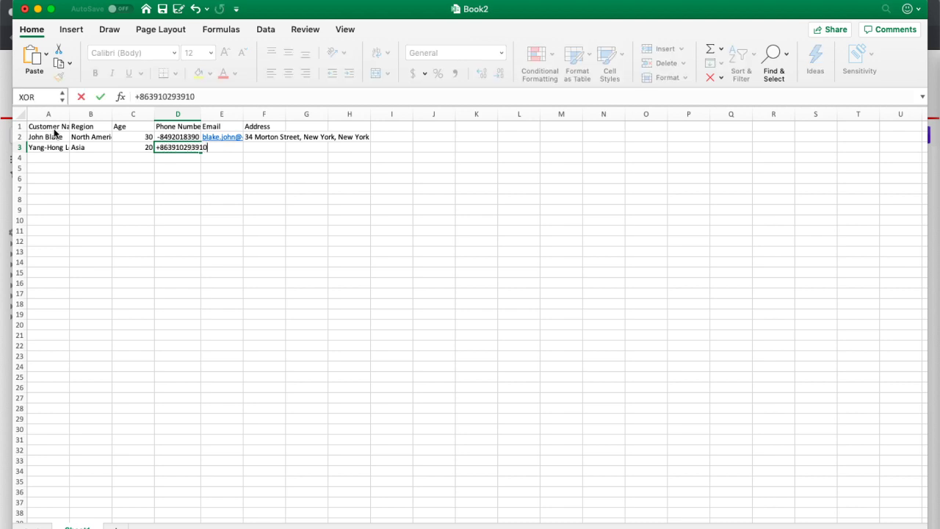
{"action": "key", "text": "Tab"}
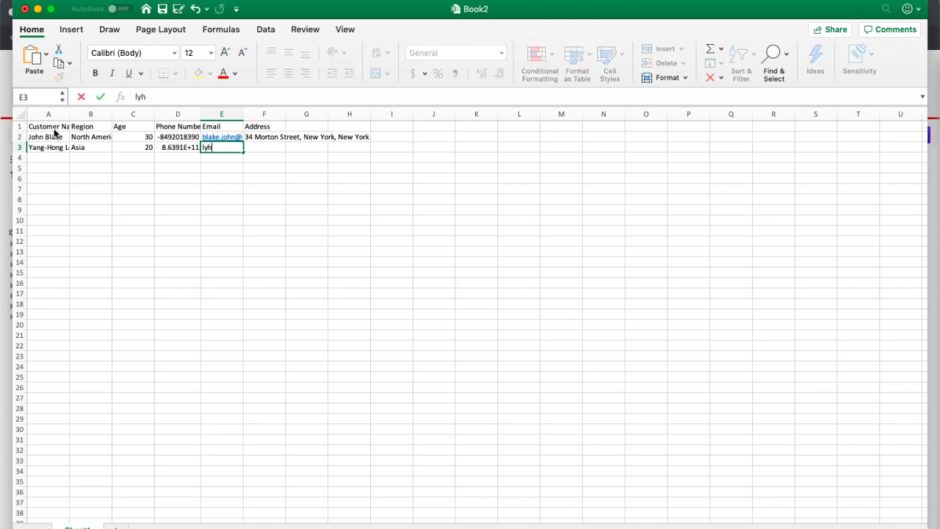
{"action": "key", "text": "Tab"}
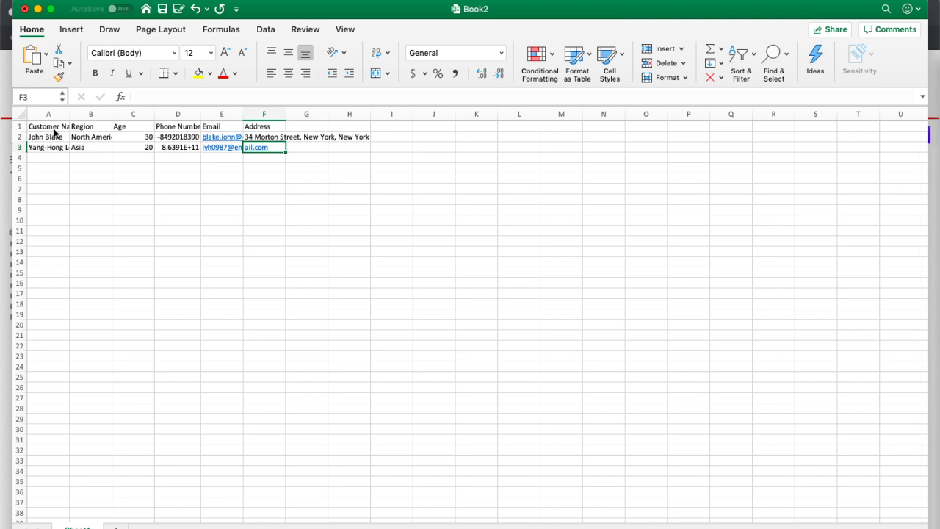
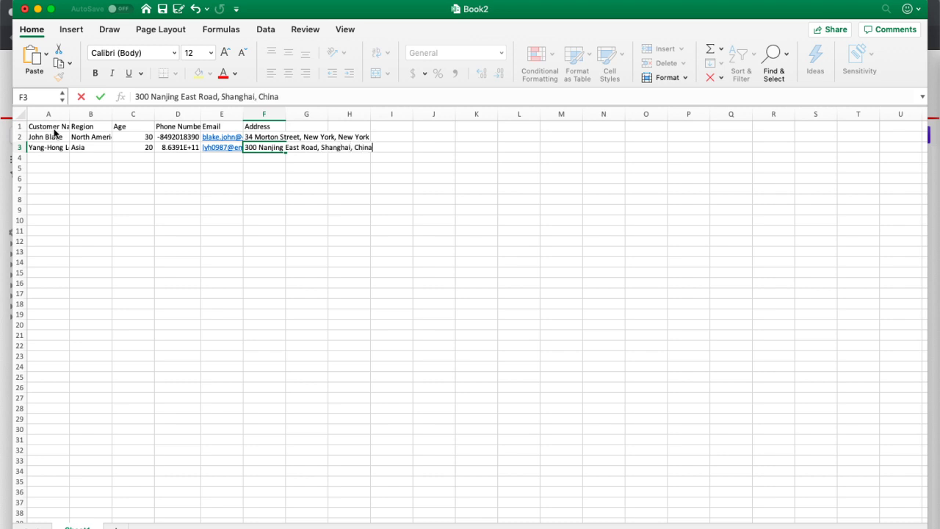
{"action": "key", "text": "Return"}
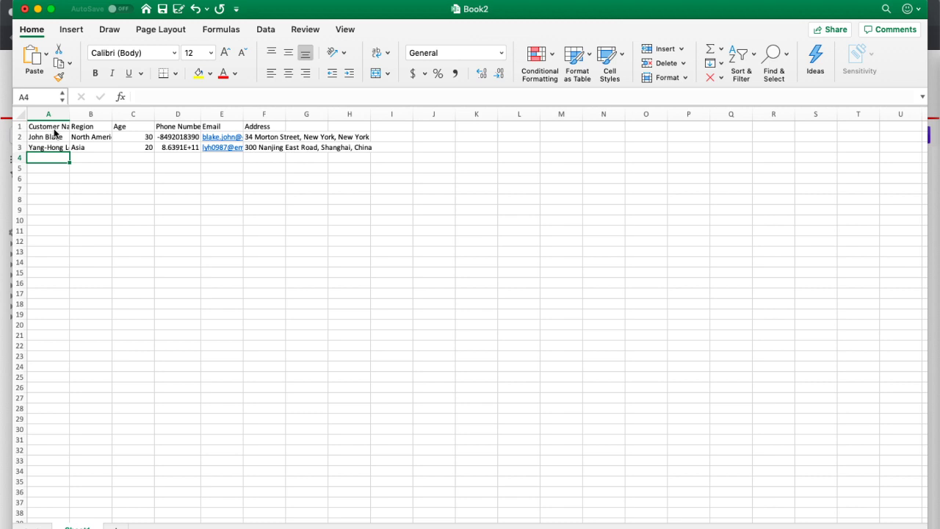
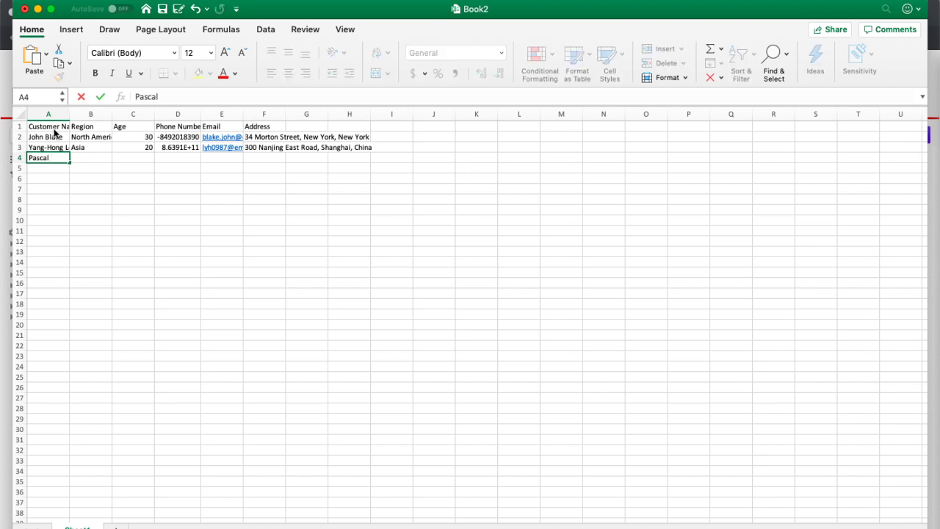
Step: Start row 4 with the third customer's name, region Africa and age 33
{"action": "key", "text": "Tab"}
{"action": "type", "text": "Africa"}
{"action": "key", "text": "Tab"}
{"action": "type", "text": "33"}
{"action": "key", "text": "Tab"}
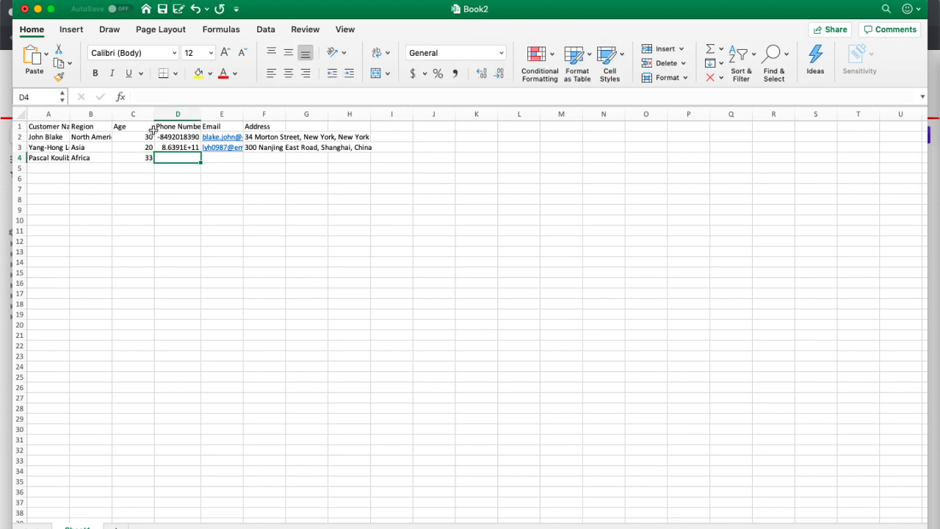
Step: Remove the leading plus sign from D3's phone number so it stores as digits
{"action": "left_click", "coordinate": [176, 147]}
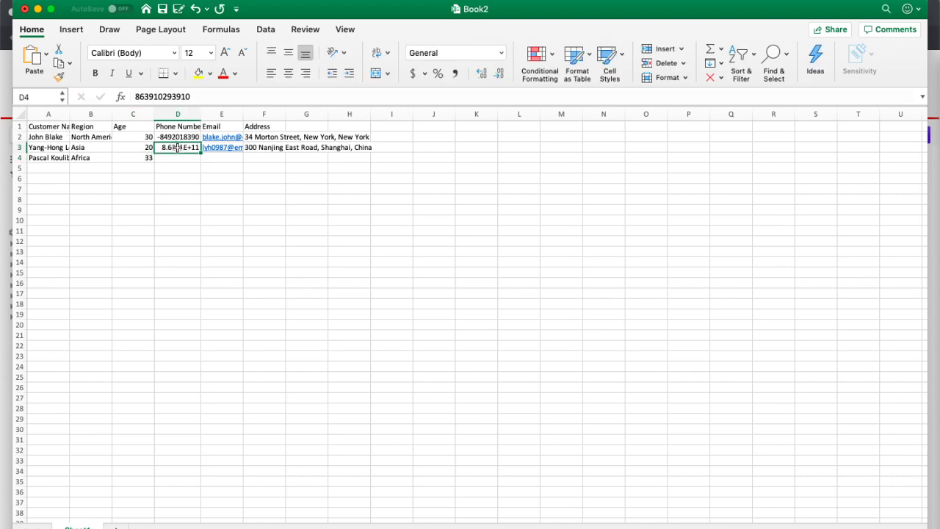
{"action": "left_click", "coordinate": [138, 95]}
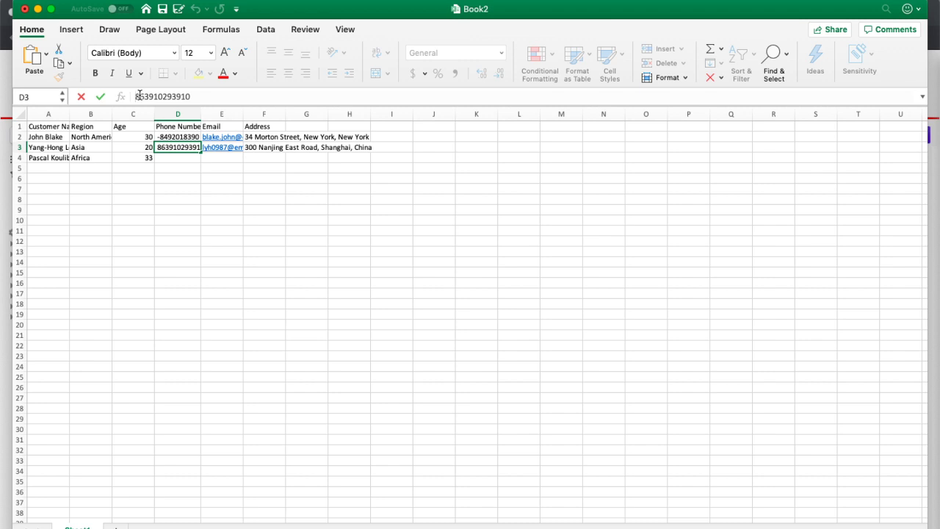
{"action": "type", "text": "+"}
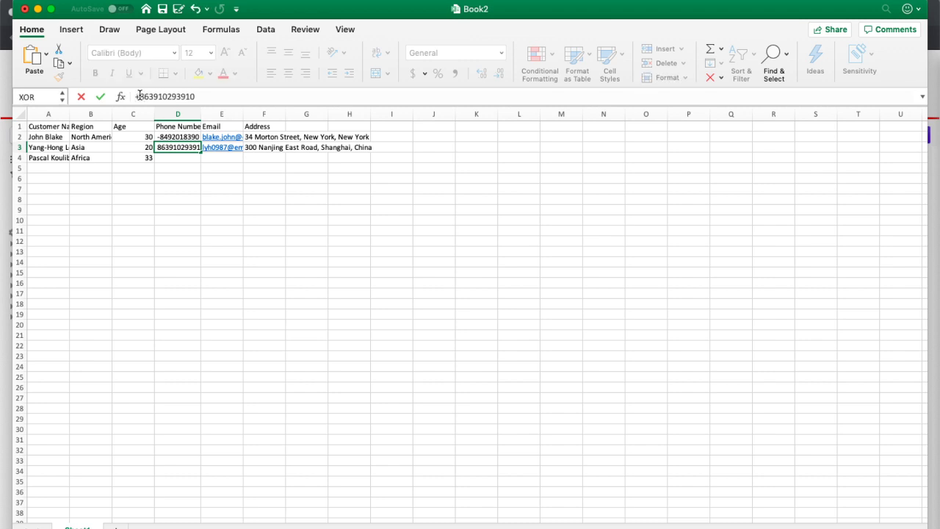
{"action": "key", "text": "Right"}
{"action": "type", "text": "-"}
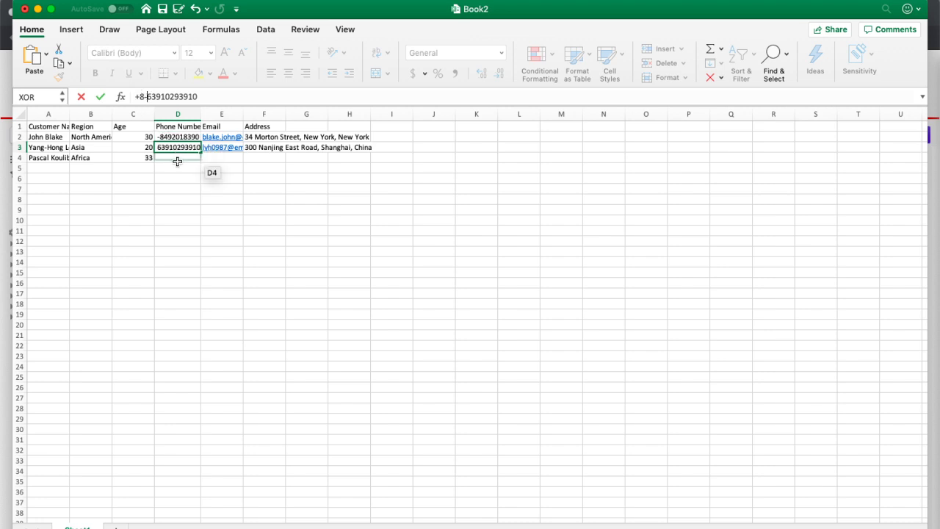
{"action": "left_click", "coordinate": [178, 137]}
{"action": "key", "text": "BackSpace"}
{"action": "key", "text": "BackSpace"}
{"action": "key", "text": "BackSpace"}
{"action": "key", "text": "BackSpace"}
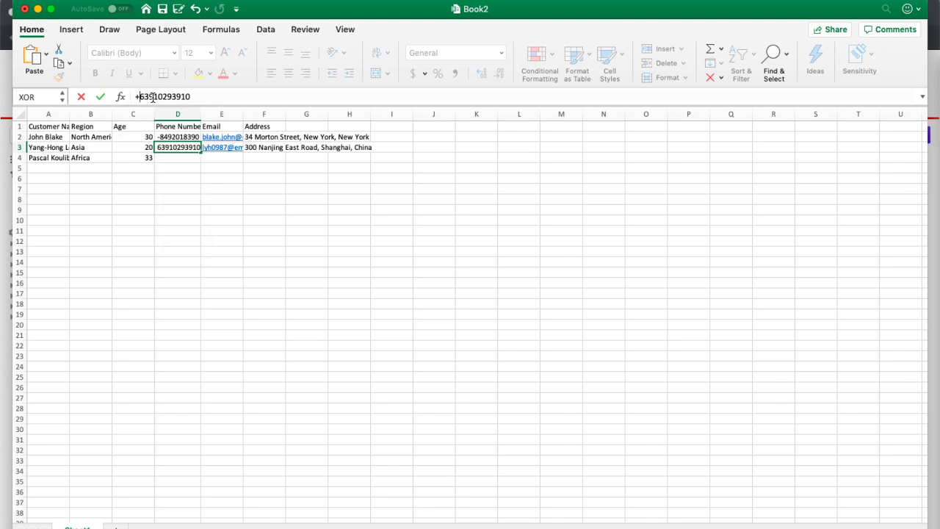
{"action": "key", "text": "BackSpace"}
{"action": "key", "text": "Return"}
Step: Delete the =1- prefix from D2's phone number, then begin the third customer's phone in D4
{"action": "key", "text": "Up"}
{"action": "key", "text": "Up"}
{"action": "left_click", "coordinate": [141, 97]}
{"action": "key", "text": "BackSpace"}
{"action": "key", "text": "BackSpace"}
{"action": "key", "text": "BackSpace"}
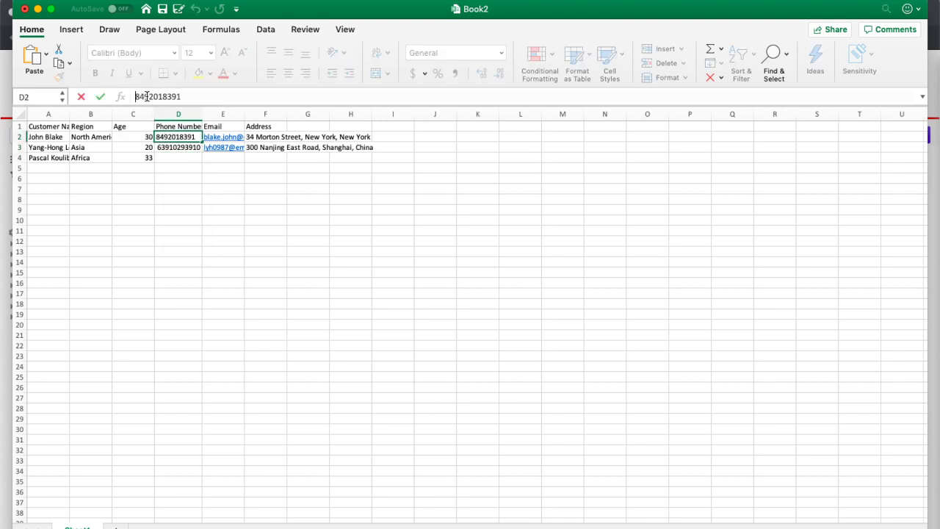
{"action": "left_click", "coordinate": [179, 160]}
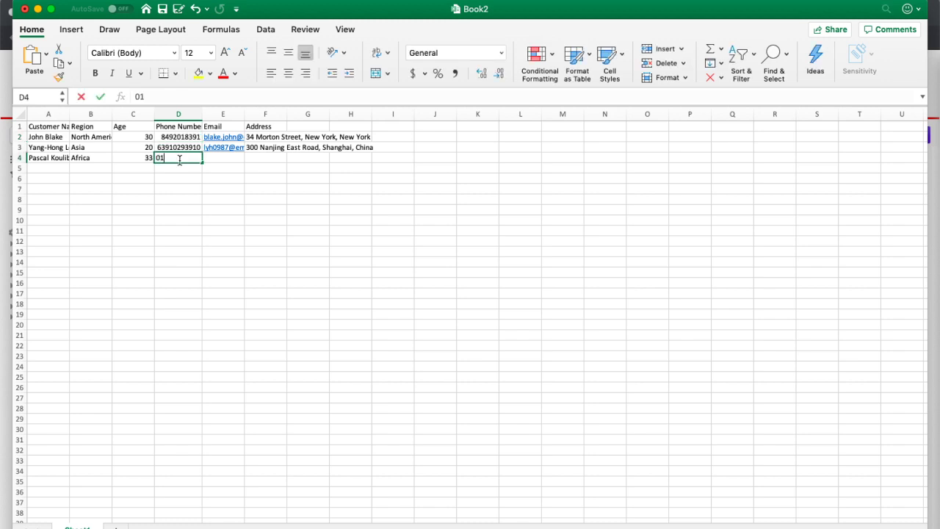
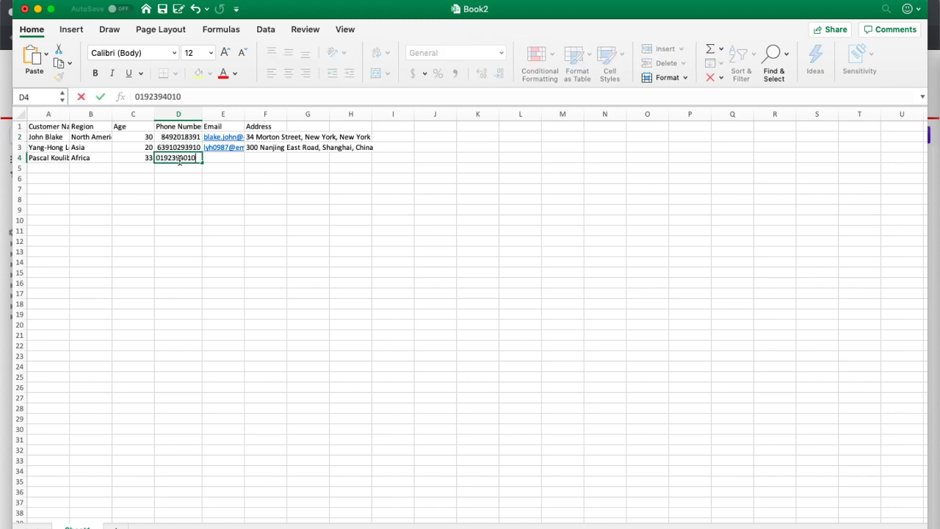
Step: Complete row 4 with the third customer's email and Cairo, Egypt address
{"action": "left_click", "coordinate": [216, 157]}
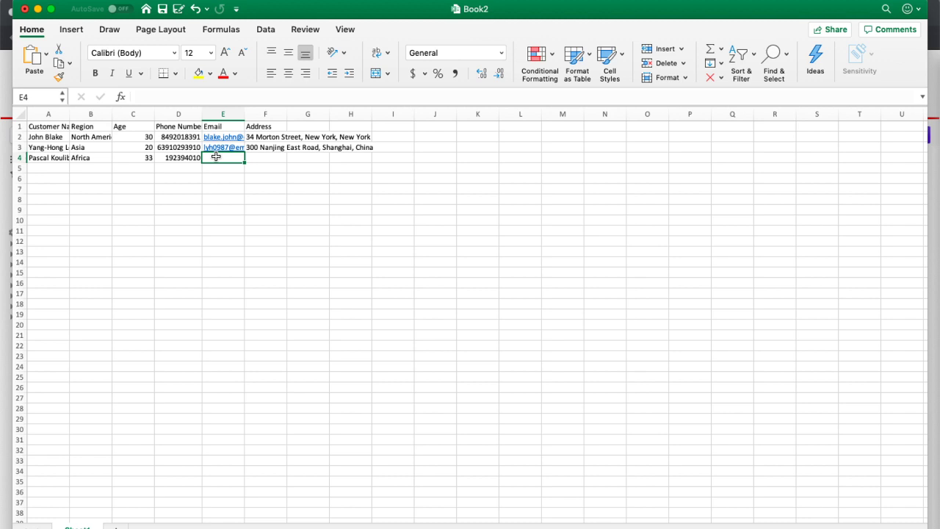
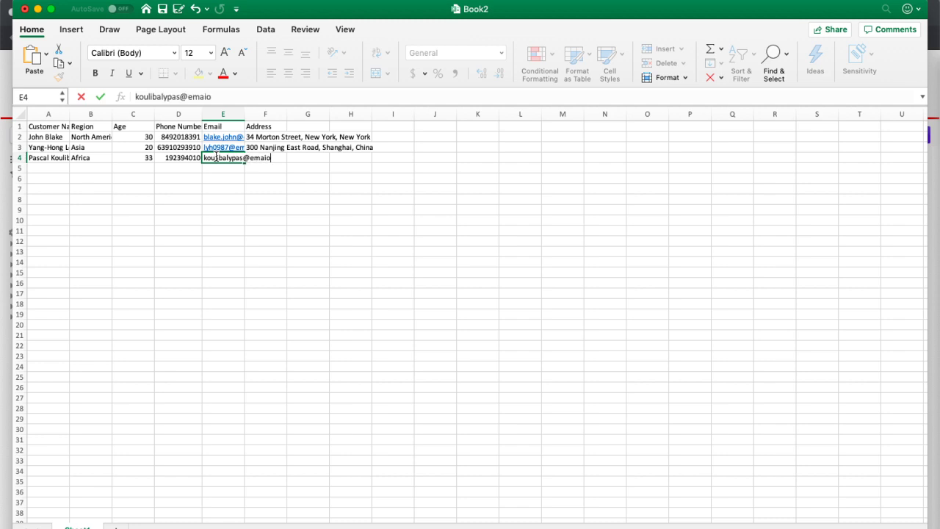
{"action": "key", "text": "Tab"}
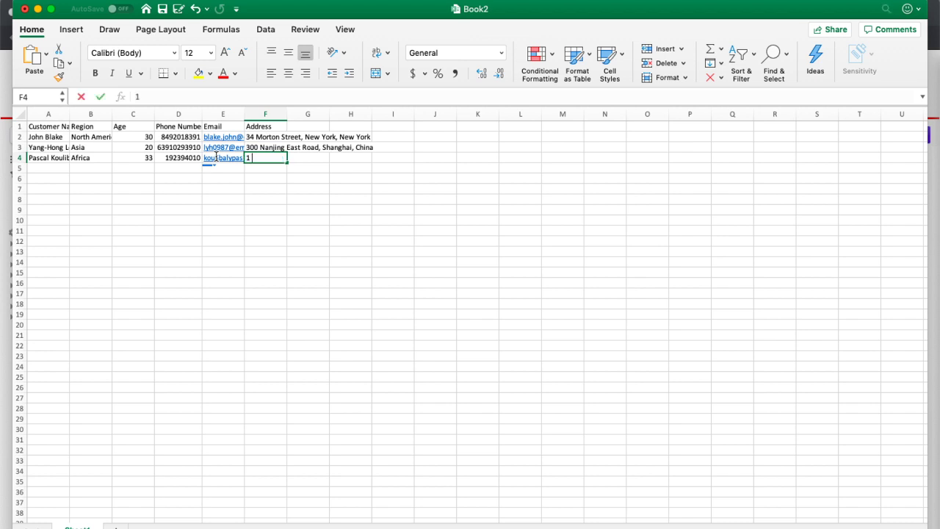
{"action": "key", "text": "Return"}
{"action": "key", "text": "Left"}
{"action": "key", "text": "Left"}
{"action": "key", "text": "Left"}
{"action": "key", "text": "Left"}
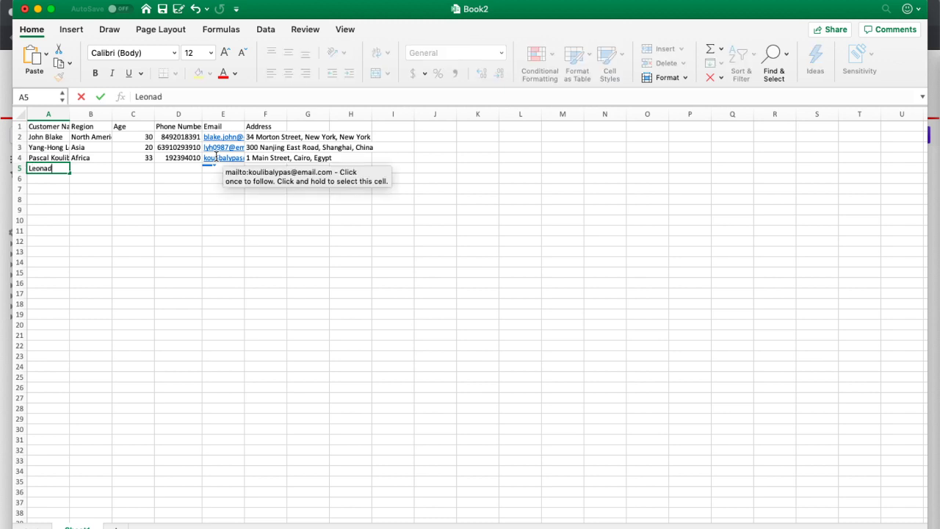
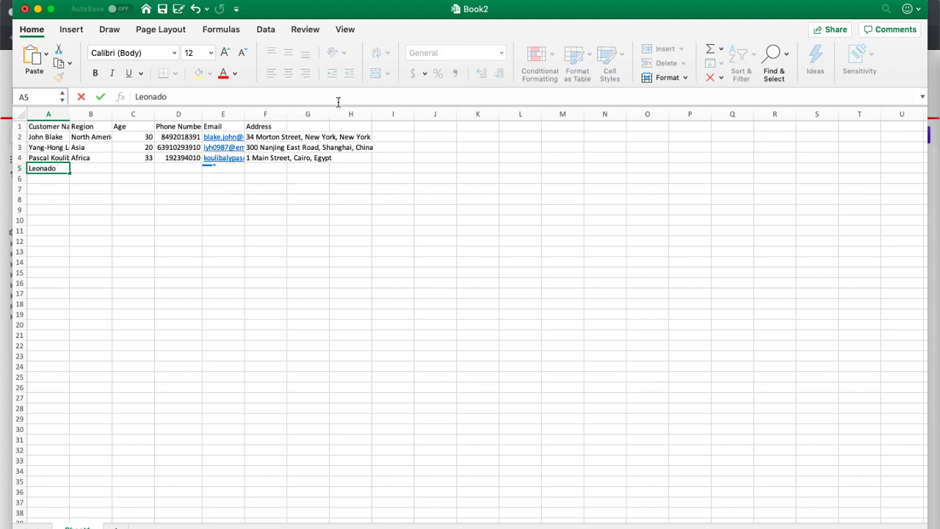
Step: In row 5, enter the fourth customer's name, South America, age 18 and phone number
{"action": "key", "text": "Tab"}
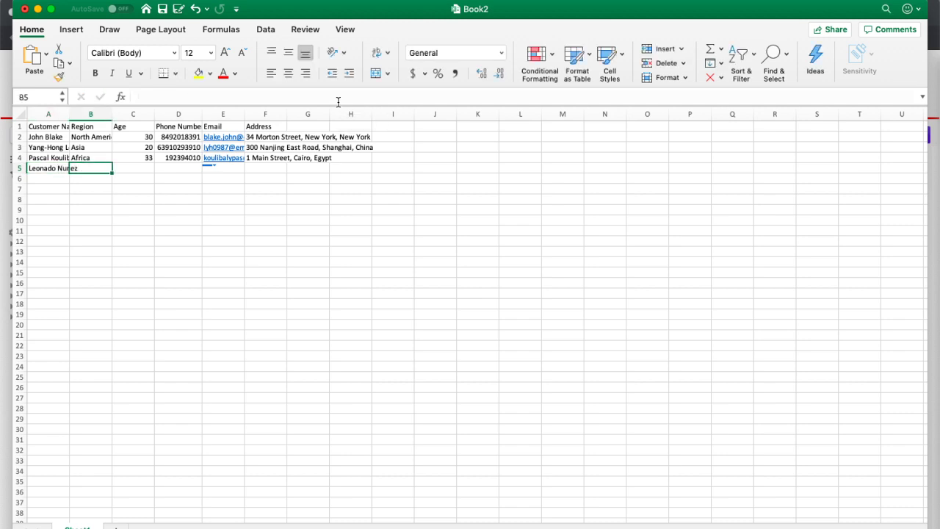
{"action": "type", "text": "South America"}
{"action": "key", "text": "Tab"}
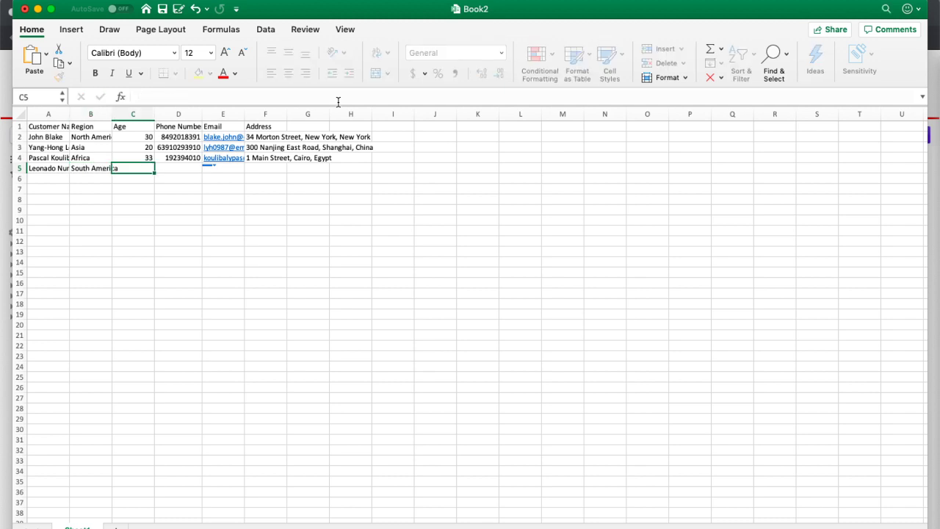
{"action": "type", "text": "18"}
{"action": "key", "text": "Tab"}
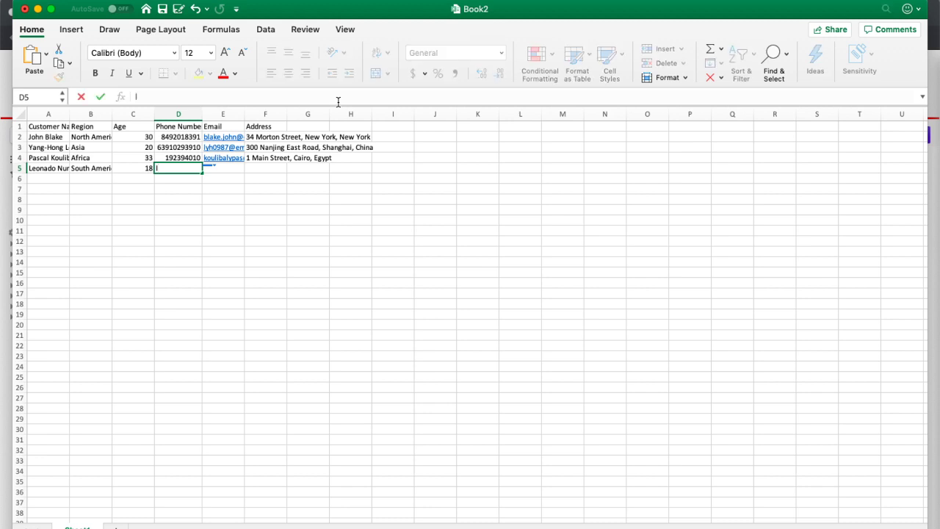
{"action": "type", "text": "983918182"}
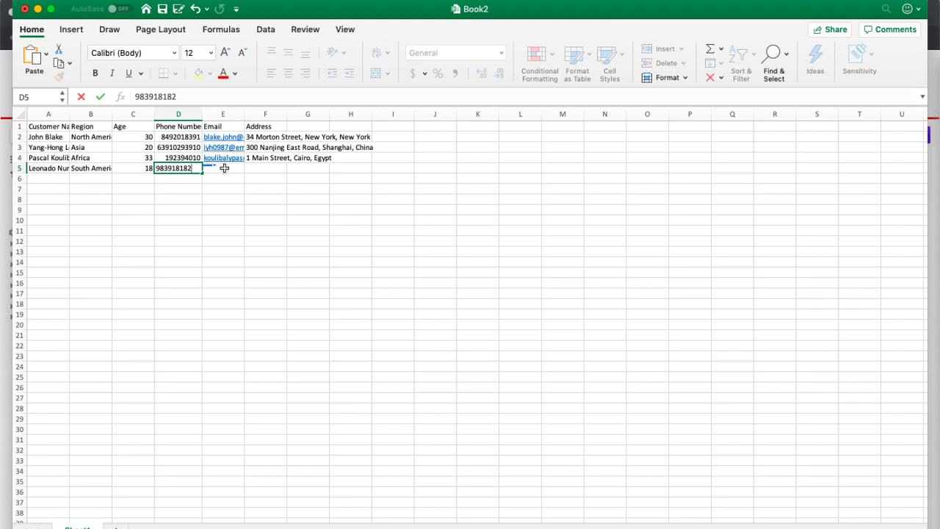
{"action": "key", "text": "Tab"}
Step: Add the fourth customer's email and Buenos Aires, Argentina address in E5:F5
{"action": "key", "text": "Tab"}
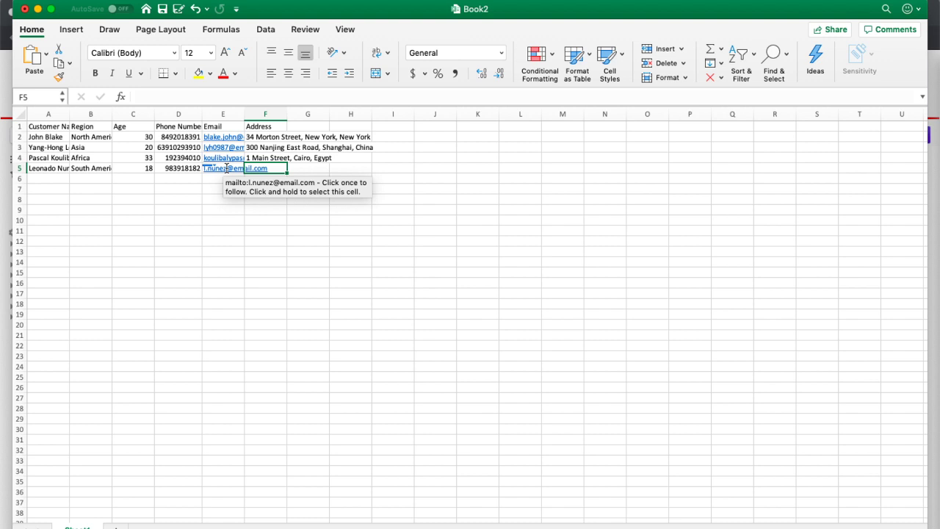
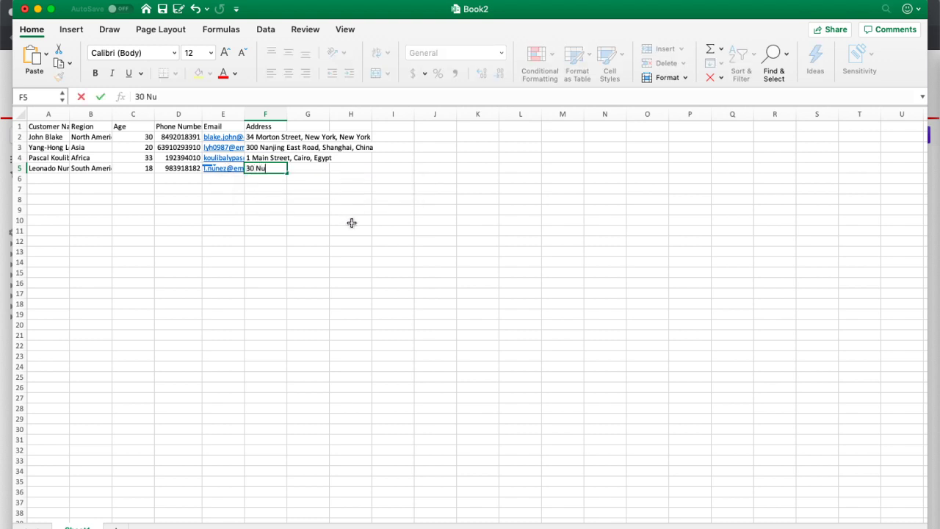
{"action": "key", "text": "Return"}
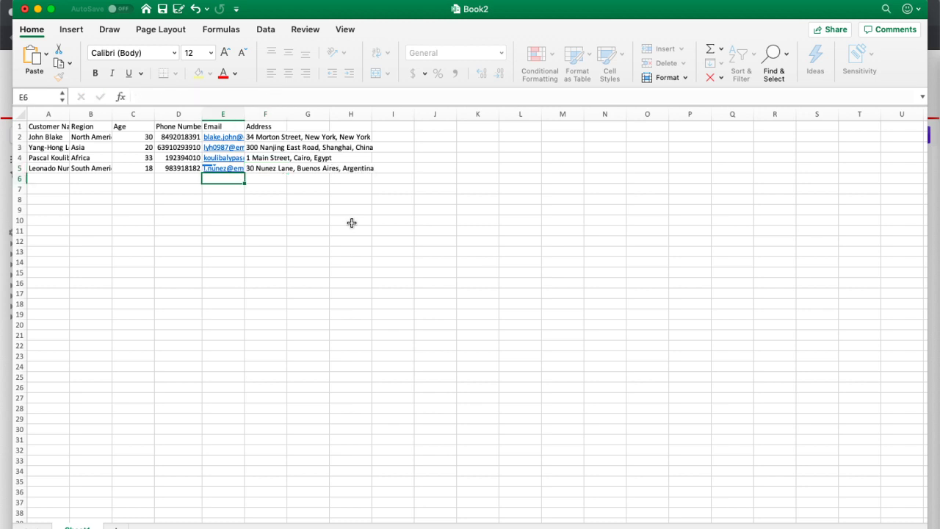
{"action": "key", "text": "Left"}
{"action": "key", "text": "Left"}
{"action": "key", "text": "Left"}
{"action": "key", "text": "Left"}
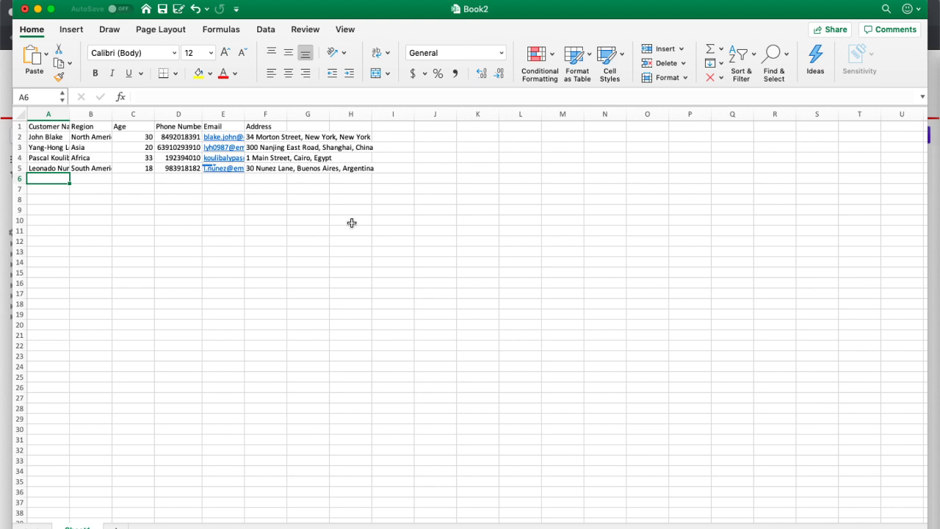
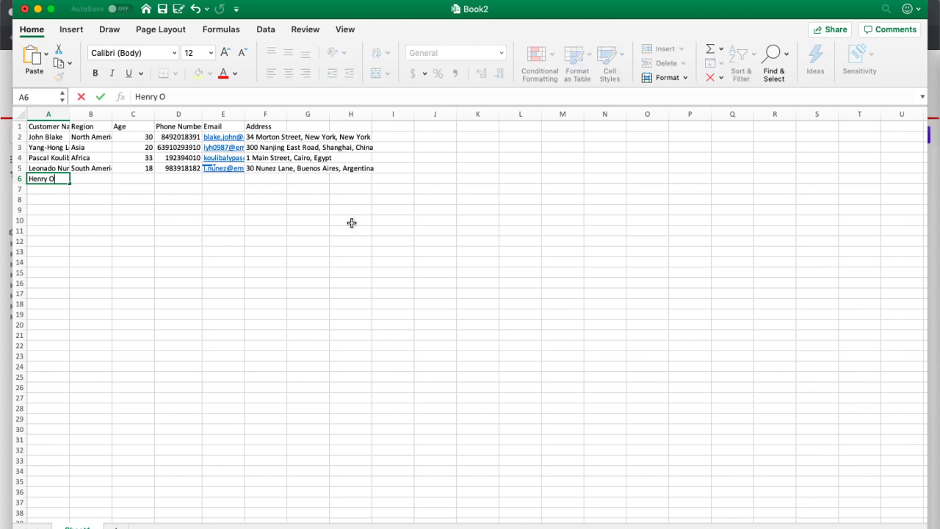
Step: In row 6, enter the fifth customer's name, Europe, age 50 and phone number
{"action": "key", "text": "Tab"}
{"action": "type", "text": "Europe"}
{"action": "key", "text": "Tab"}
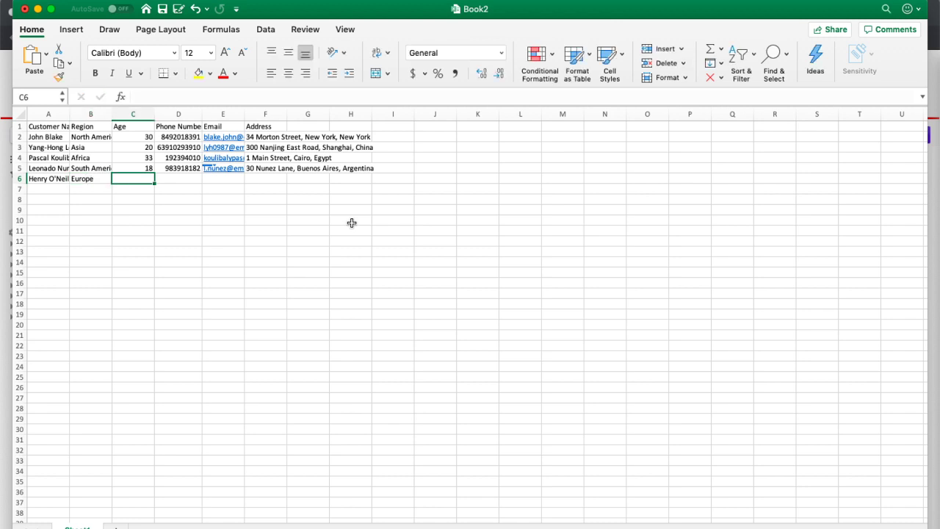
{"action": "type", "text": "50"}
{"action": "key", "text": "Tab"}
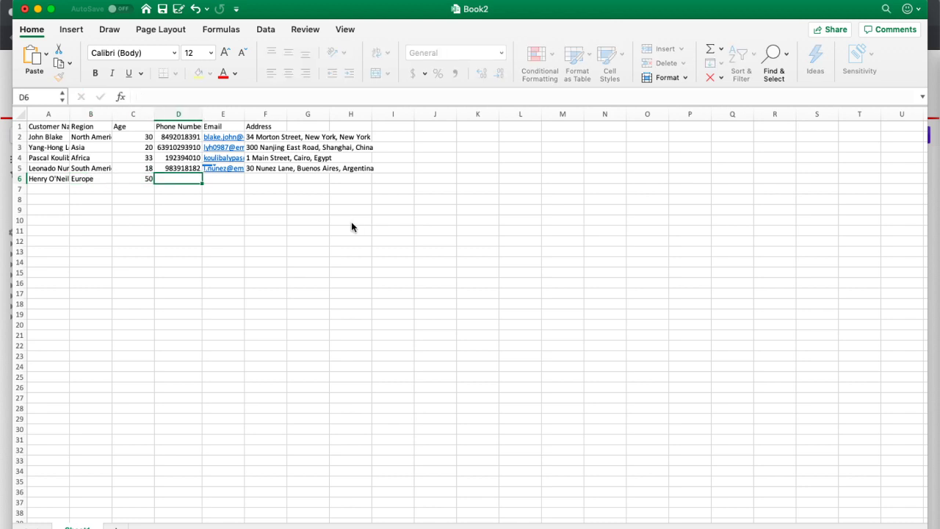
{"action": "type", "text": "88371623"}
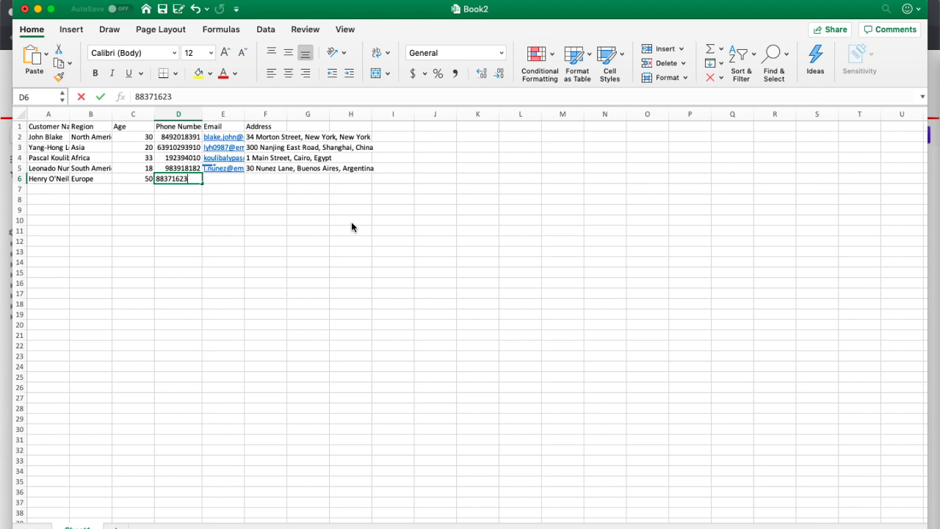
{"action": "key", "text": "Tab"}
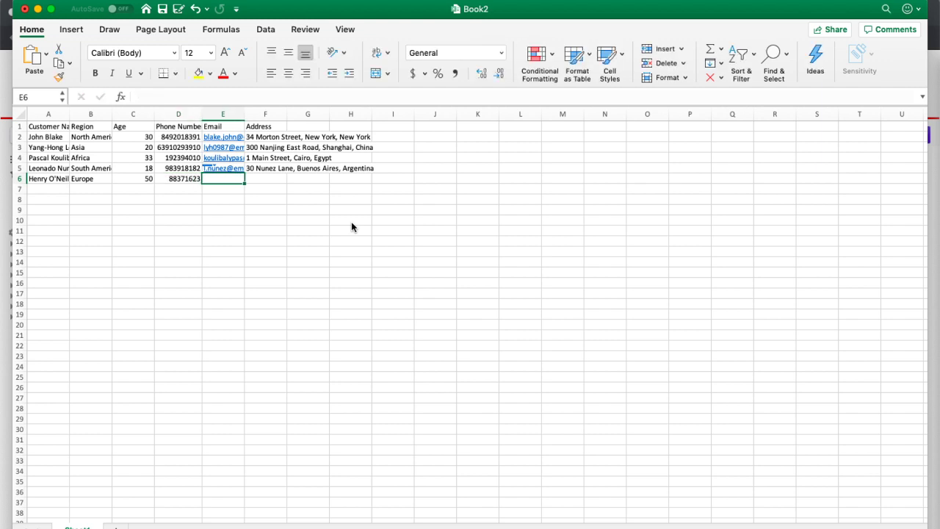
Step: Add the fifth customer's email and London, UK street address in E6:F6
{"action": "key", "text": "Tab"}
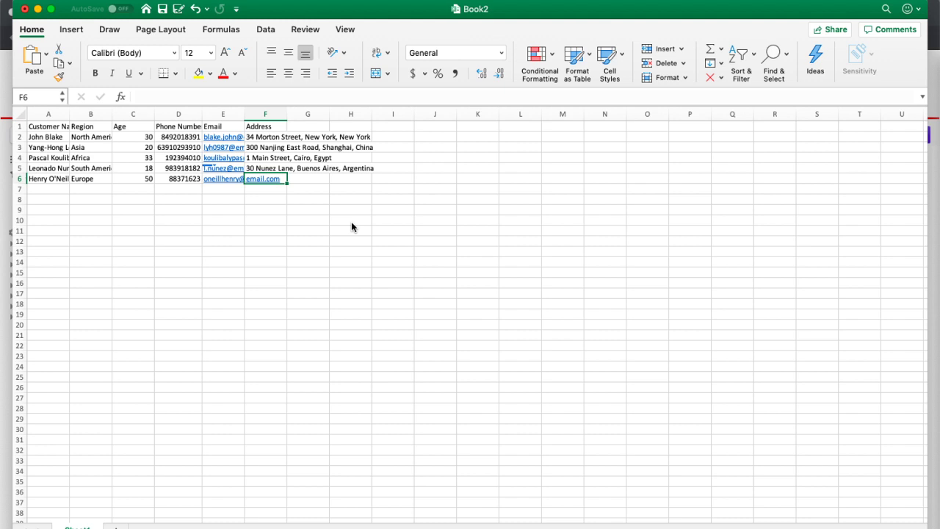
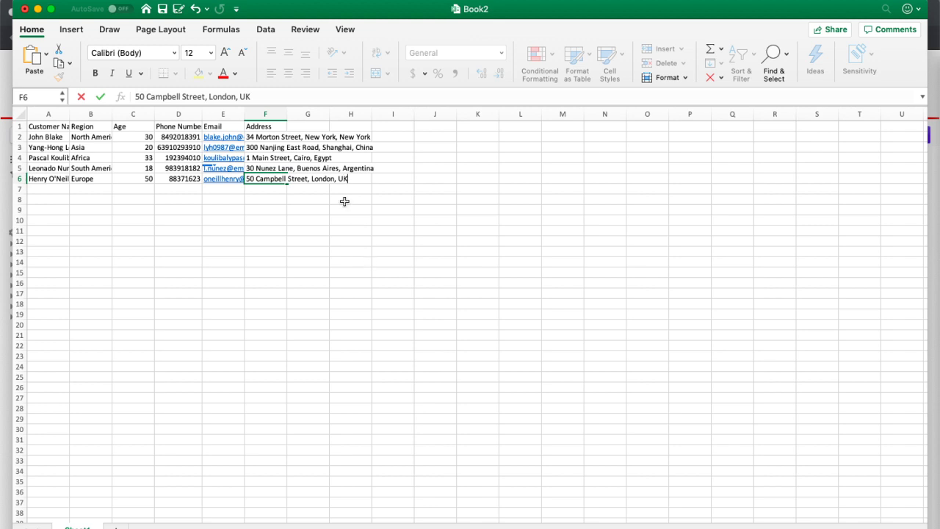
{"action": "left_click", "coordinate": [163, 9]}
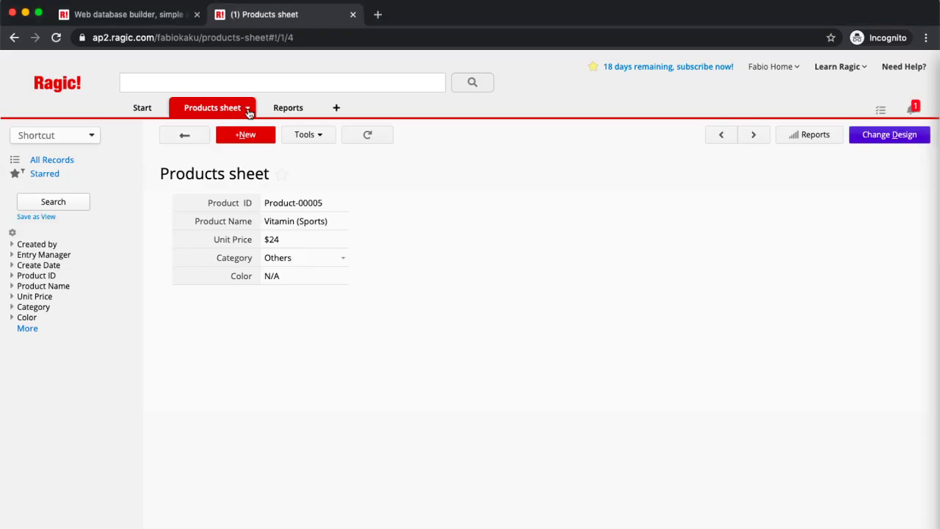
Step: Create a new Ragic sheet named 'Customers Sheet' built from an Excel file
{"action": "left_click", "coordinate": [249, 110]}
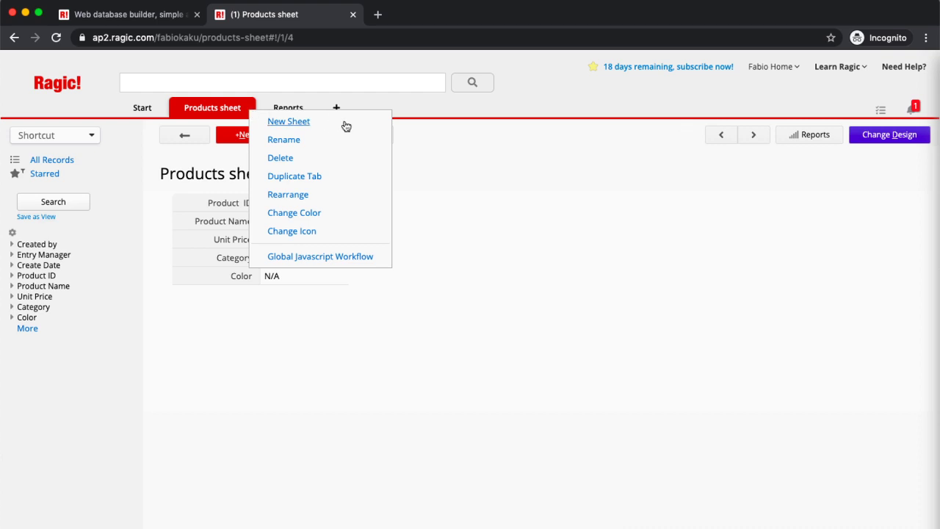
{"action": "left_click", "coordinate": [289, 122]}
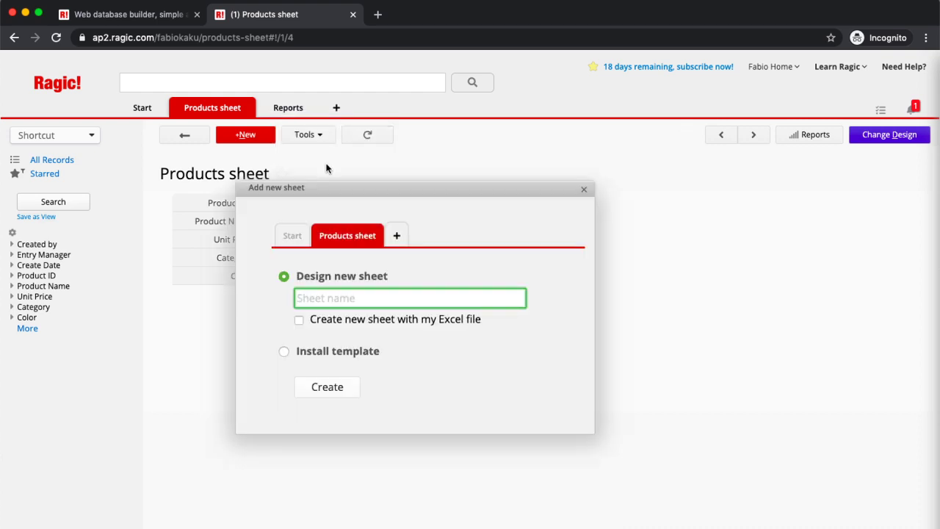
{"action": "left_click", "coordinate": [299, 319]}
{"action": "type", "text": "Customers Sheet"}
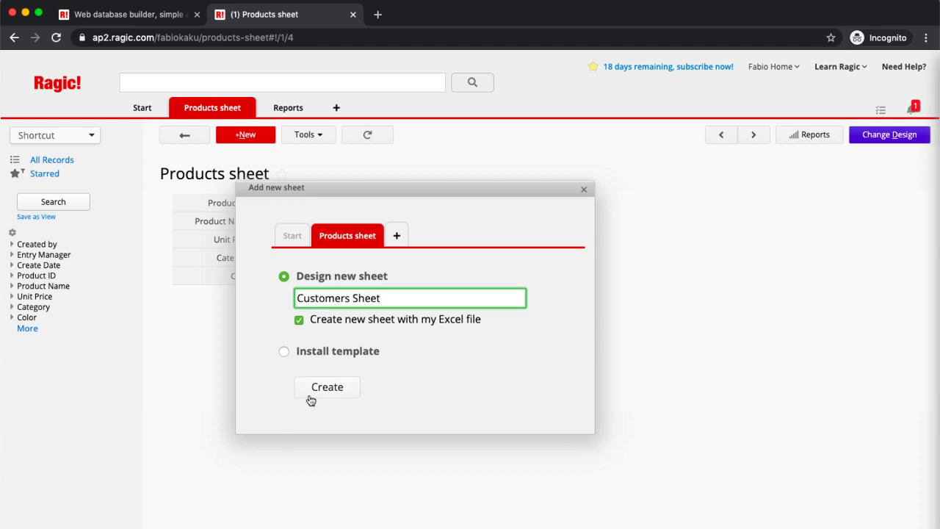
{"action": "left_click", "coordinate": [311, 394]}
Step: Upload Desktop/Book2.xlsx, keep the first row as headers, and continue to the import destination
{"action": "left_click", "coordinate": [188, 230]}
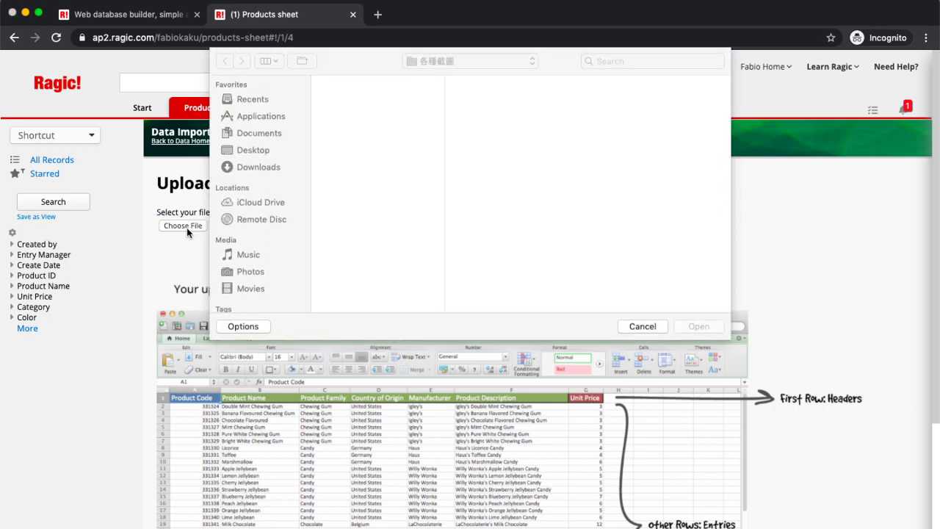
{"action": "left_click", "coordinate": [248, 150]}
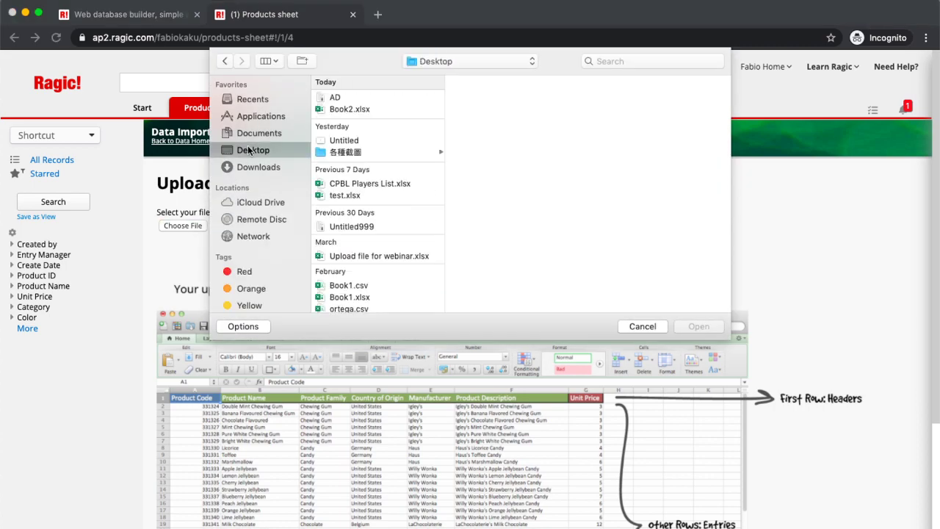
{"action": "left_click", "coordinate": [421, 100]}
{"action": "left_click", "coordinate": [410, 109]}
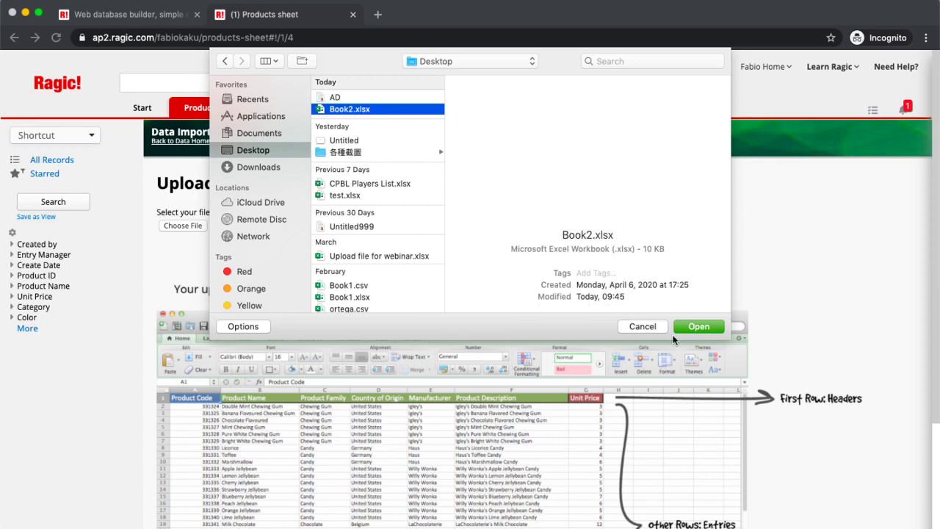
{"action": "left_click", "coordinate": [699, 326]}
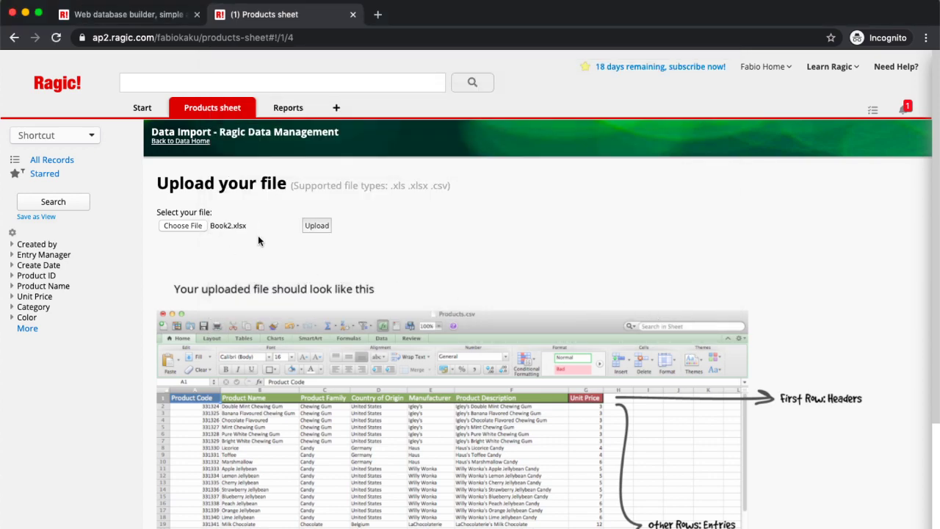
{"action": "left_click", "coordinate": [315, 225]}
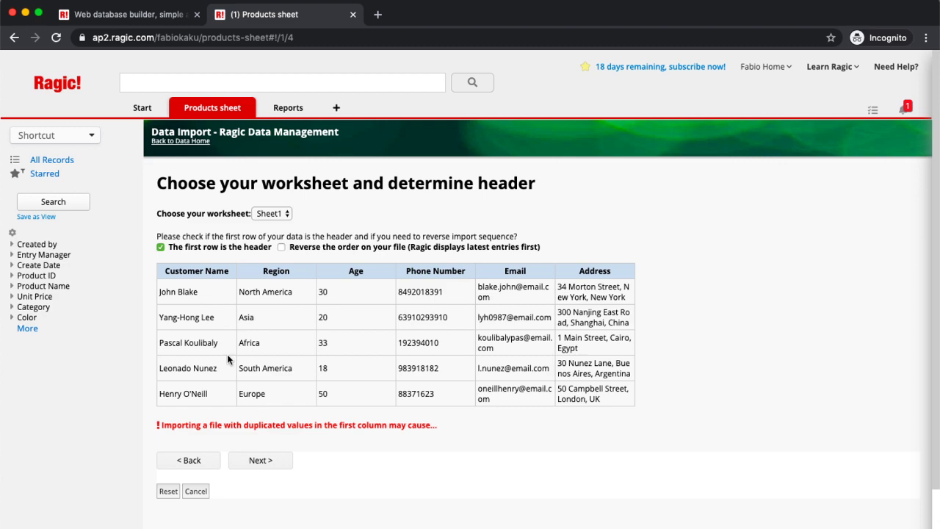
{"action": "left_click", "coordinate": [262, 460]}
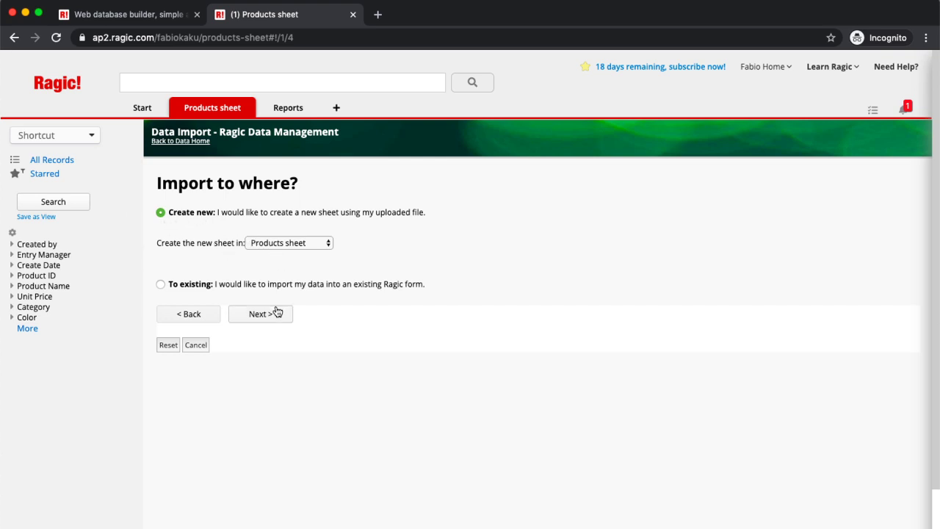
Step: Import the customers as a new sheet: Customer Name Free Text, Region Selection, Age Numeric, Phone Number Phone
{"action": "mouse_move", "coordinate": [217, 115]}
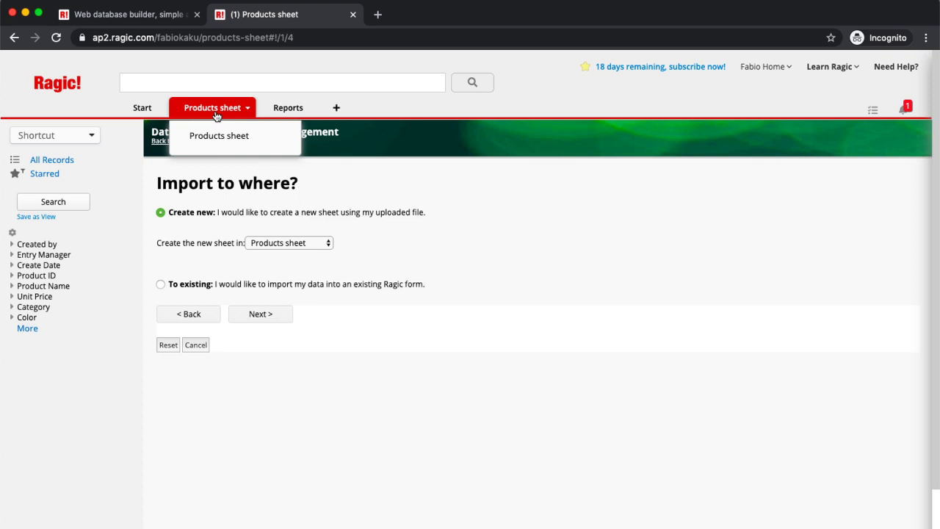
{"action": "left_click", "coordinate": [255, 314]}
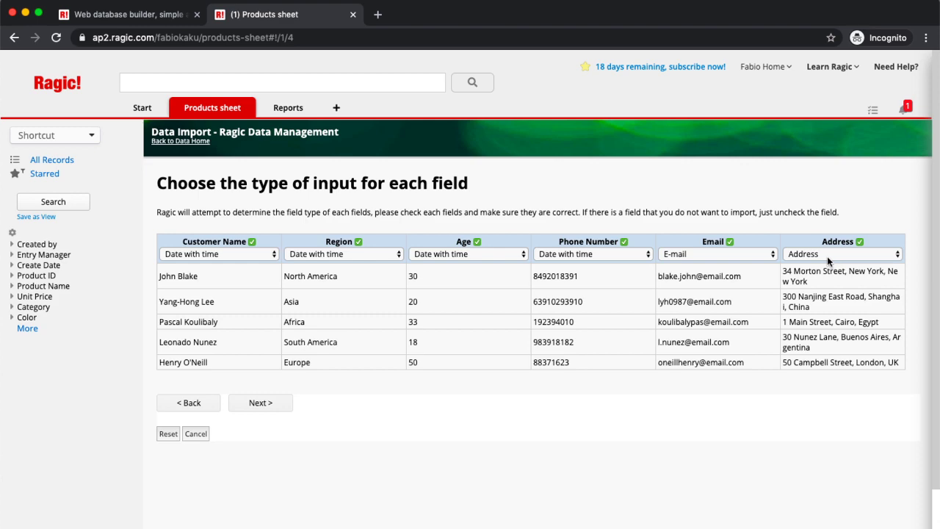
{"action": "left_click", "coordinate": [233, 262]}
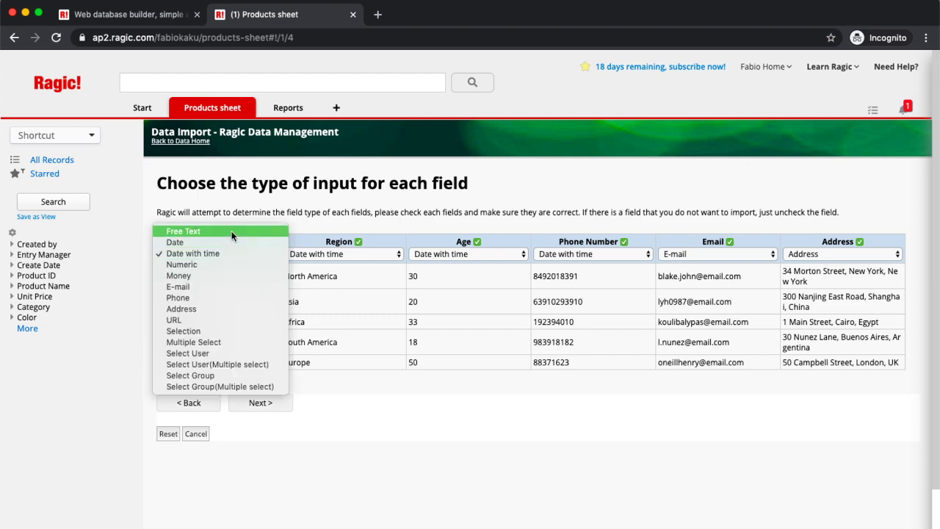
{"action": "left_click", "coordinate": [231, 230]}
{"action": "left_click", "coordinate": [345, 253]}
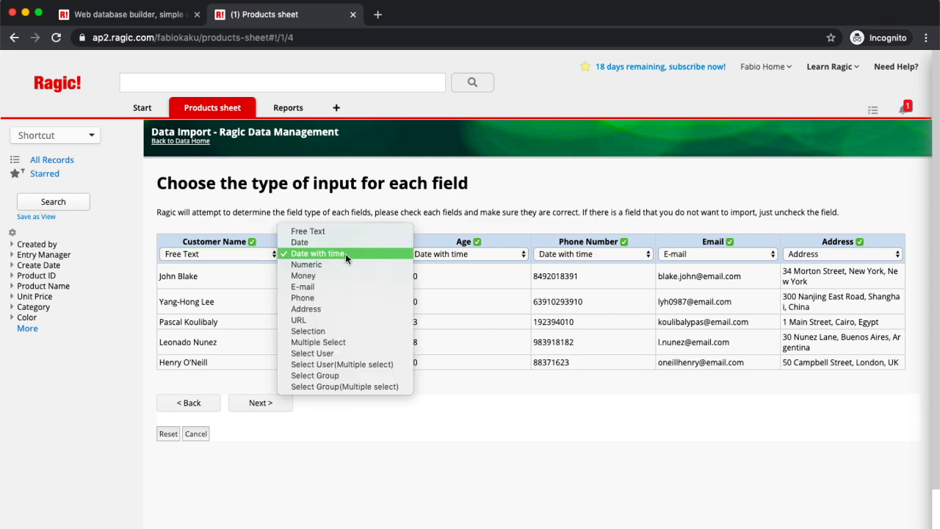
{"action": "left_click", "coordinate": [354, 332]}
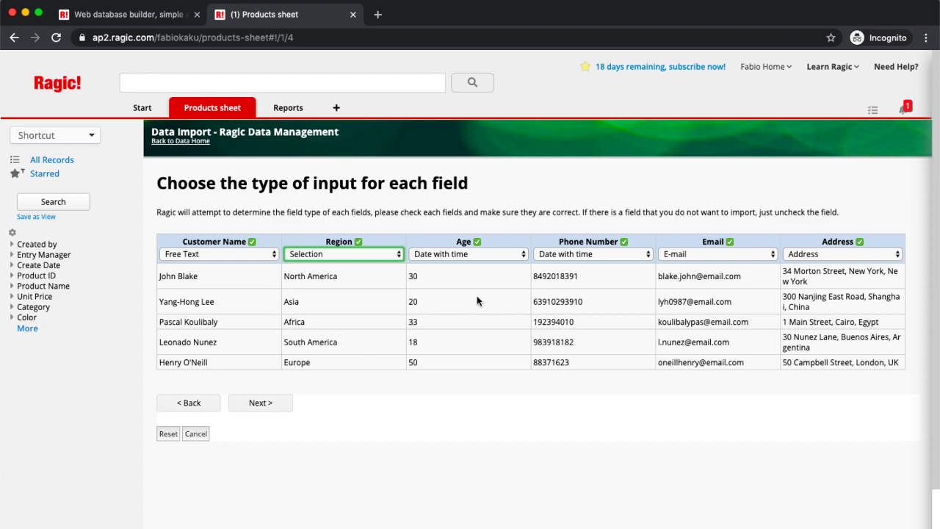
{"action": "left_click", "coordinate": [490, 259]}
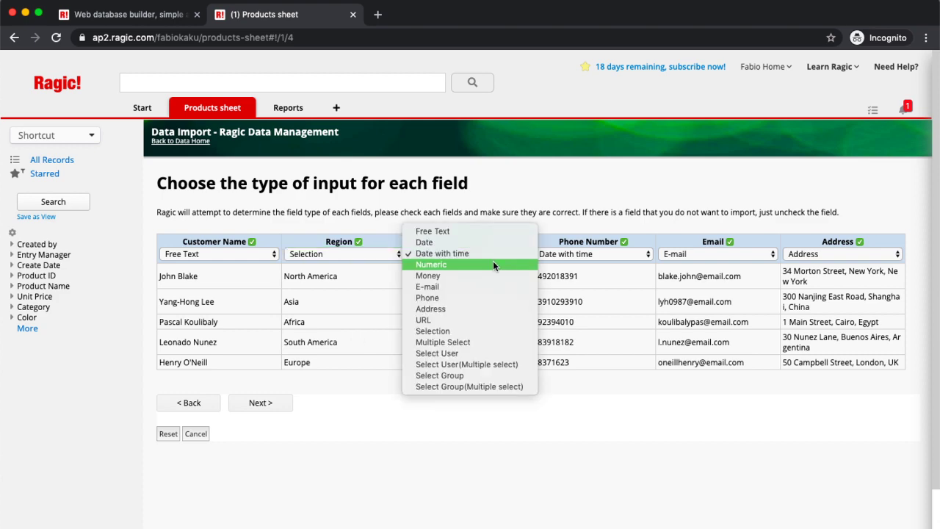
{"action": "left_click", "coordinate": [492, 263]}
{"action": "left_click", "coordinate": [619, 257]}
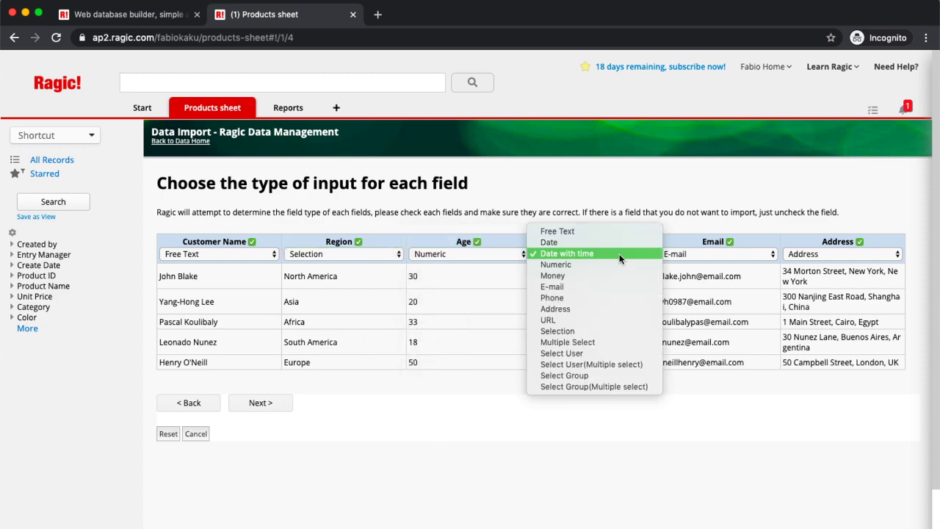
{"action": "left_click", "coordinate": [615, 297]}
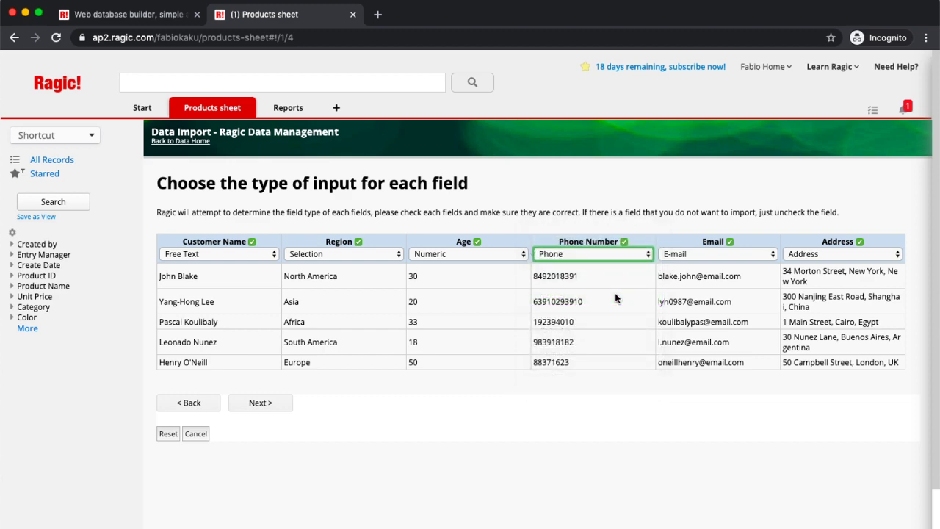
{"action": "left_click", "coordinate": [258, 402]}
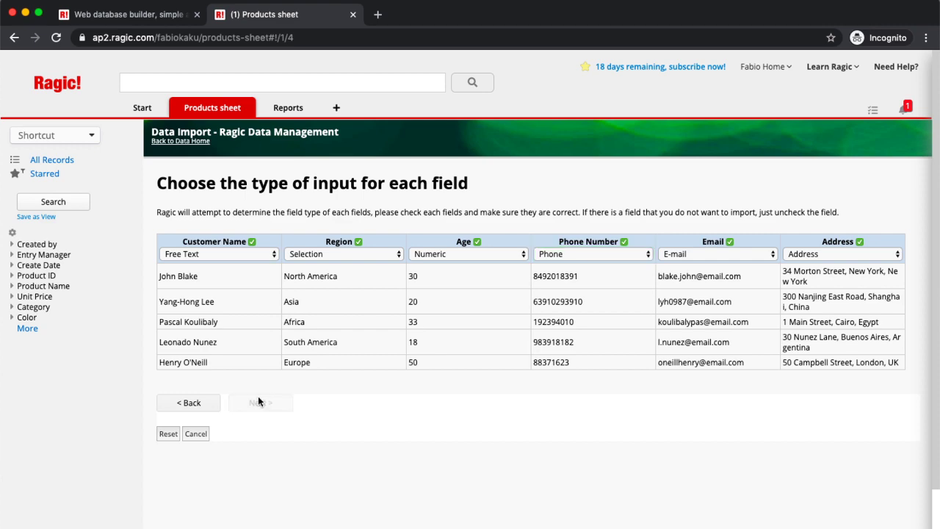
{"action": "left_click", "coordinate": [232, 259]}
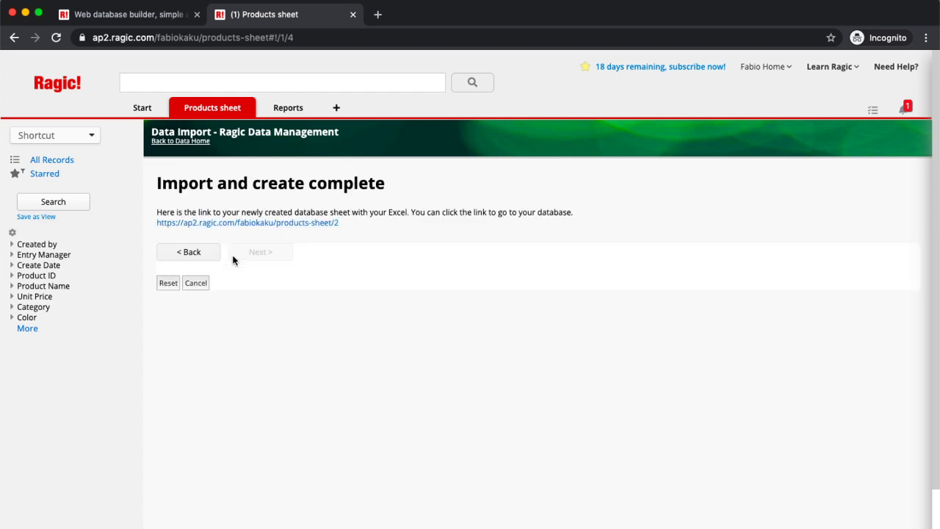
Step: Open the new Customers Sheet, view the first customer's record (Europe, age 50), and list the tab's sheets
{"action": "left_click", "coordinate": [252, 223]}
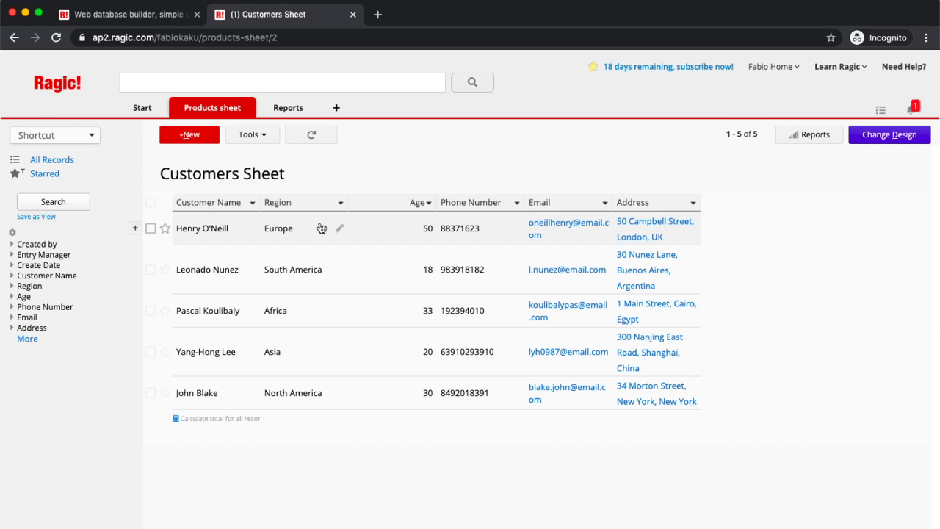
{"action": "left_click", "coordinate": [321, 228]}
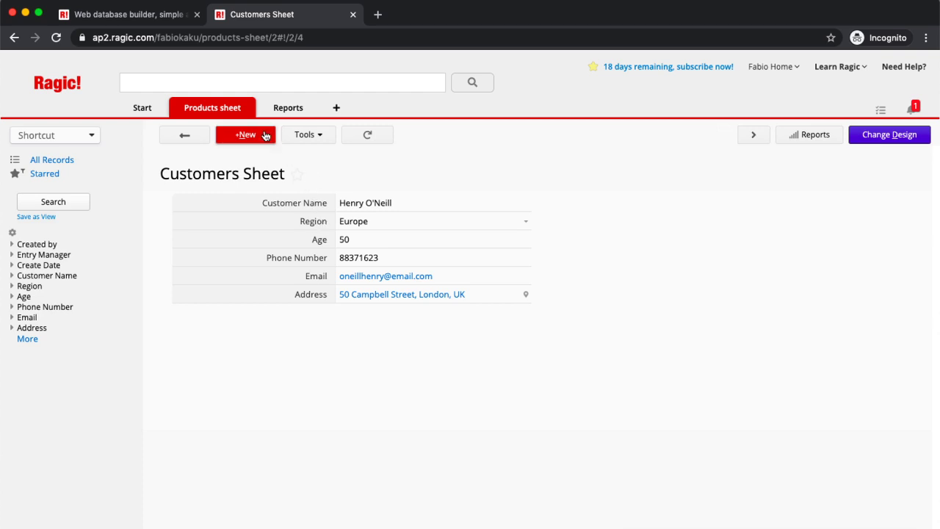
{"action": "left_click", "coordinate": [249, 108]}
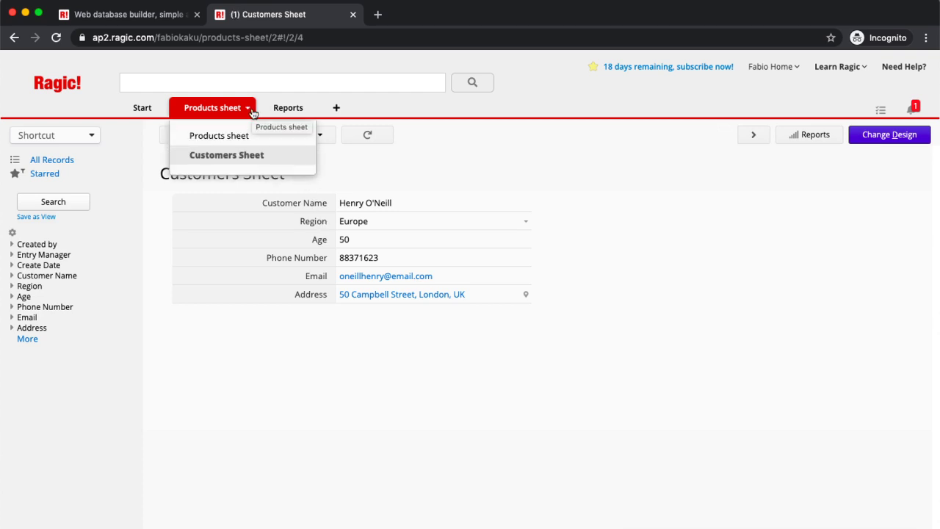
Step: Rename the tab containing the Products and Customers sheets to 'Sales Order'
{"action": "left_click", "coordinate": [249, 110]}
{"action": "mouse_move", "coordinate": [249, 110]}
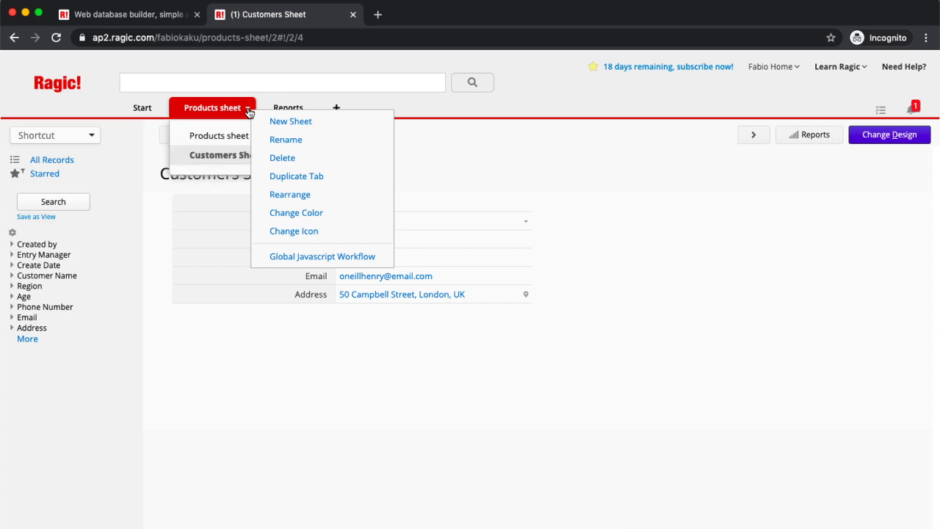
{"action": "left_click", "coordinate": [293, 141]}
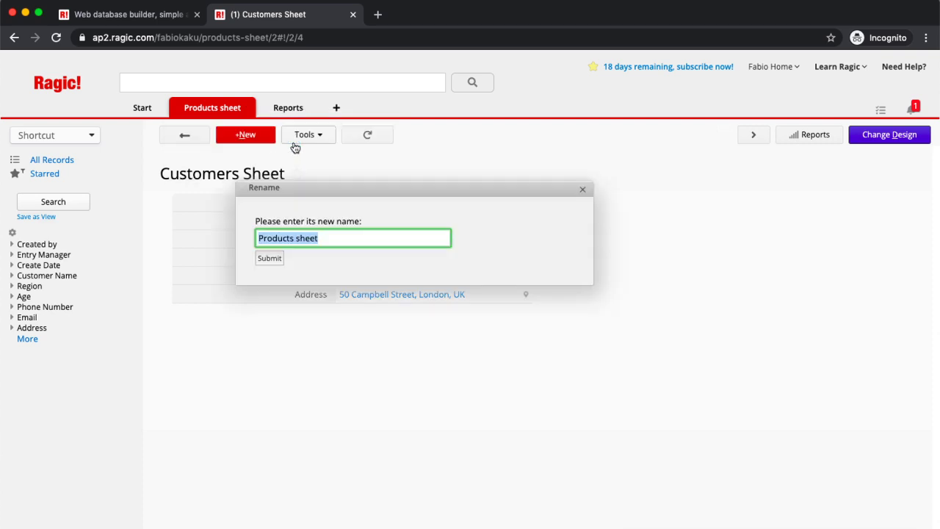
{"action": "type", "text": "Sael"}
{"action": "key", "text": "BackSpace"}
{"action": "key", "text": "BackSpace"}
{"action": "key", "text": "BackSpace"}
{"action": "type", "text": "ales Office"}
{"action": "key", "text": "BackSpace"}
{"action": "key", "text": "BackSpace"}
{"action": "key", "text": "BackSpace"}
{"action": "key", "text": "BackSpace"}
{"action": "key", "text": "BackSpace"}
{"action": "type", "text": "order"}
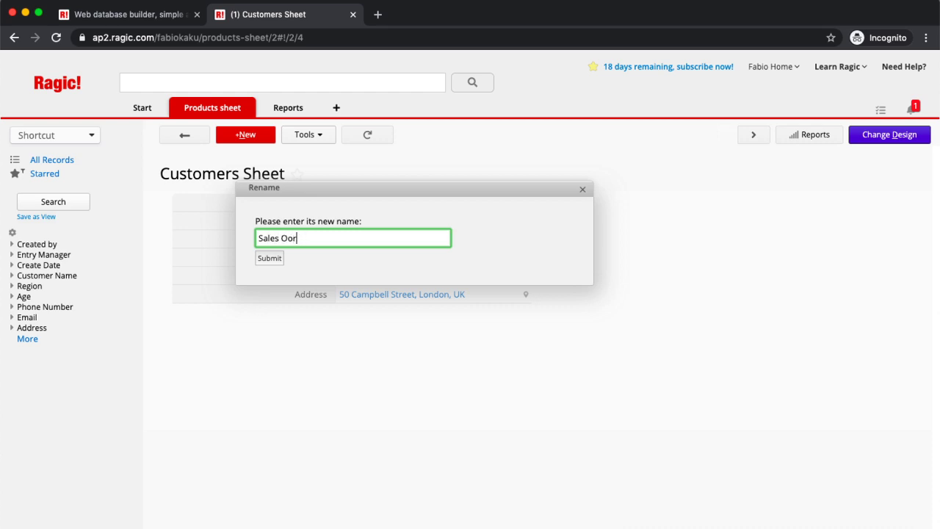
{"action": "key", "text": "BackSpace"}
{"action": "key", "text": "BackSpace"}
{"action": "key", "text": "BackSpace"}
{"action": "key", "text": "BackSpace"}
{"action": "key", "text": "BackSpace"}
{"action": "type", "text": "rder"}
{"action": "left_click", "coordinate": [269, 259]}
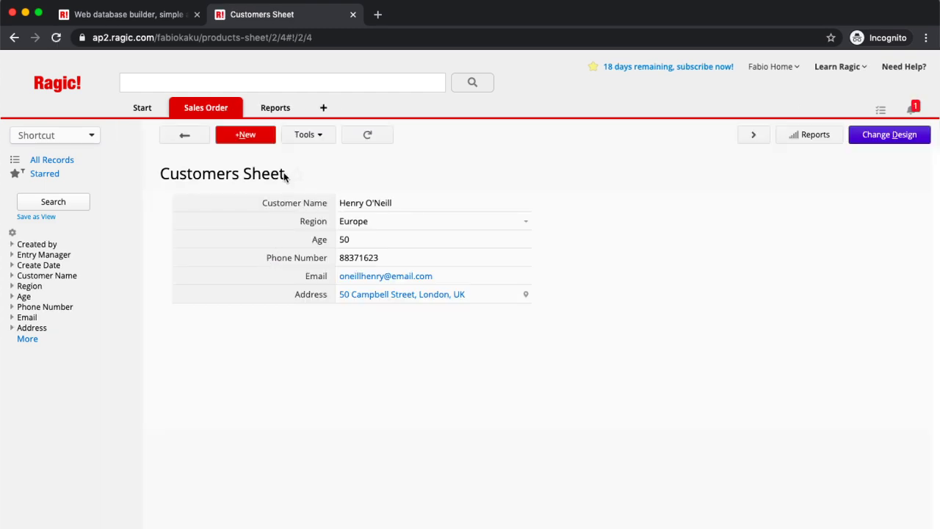
Step: Add a new sheet named 'Sales Order' to the Sales Order tab
{"action": "mouse_move", "coordinate": [200, 109]}
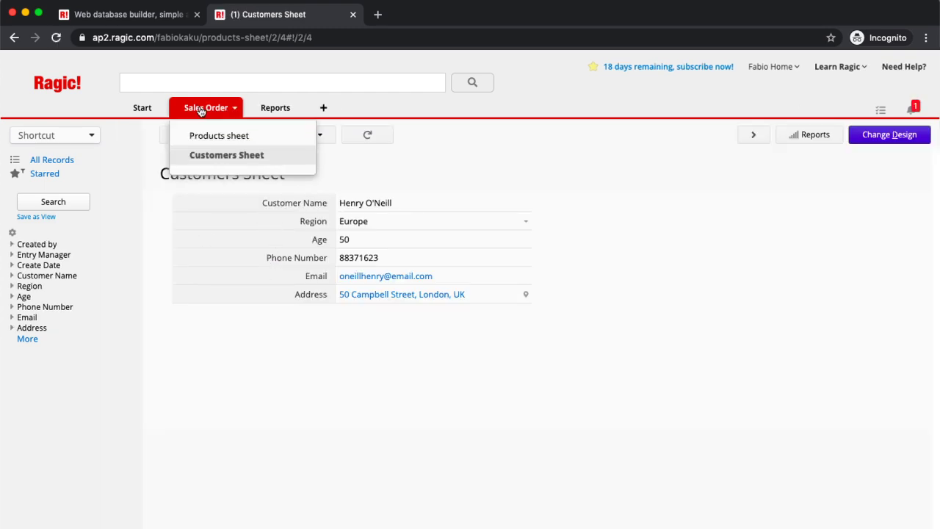
{"action": "left_click", "coordinate": [235, 108]}
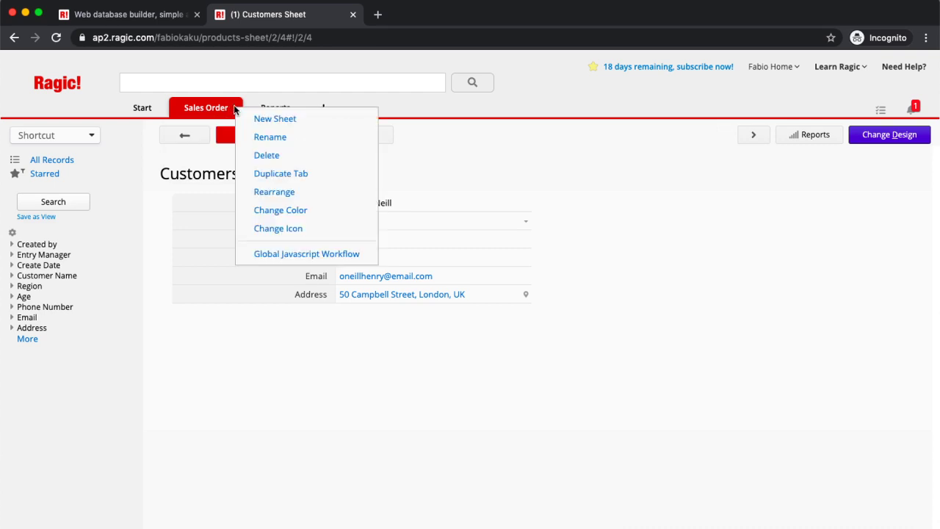
{"action": "left_click", "coordinate": [270, 119]}
{"action": "type", "text": "Sales Order"}
{"action": "left_click", "coordinate": [346, 395]}
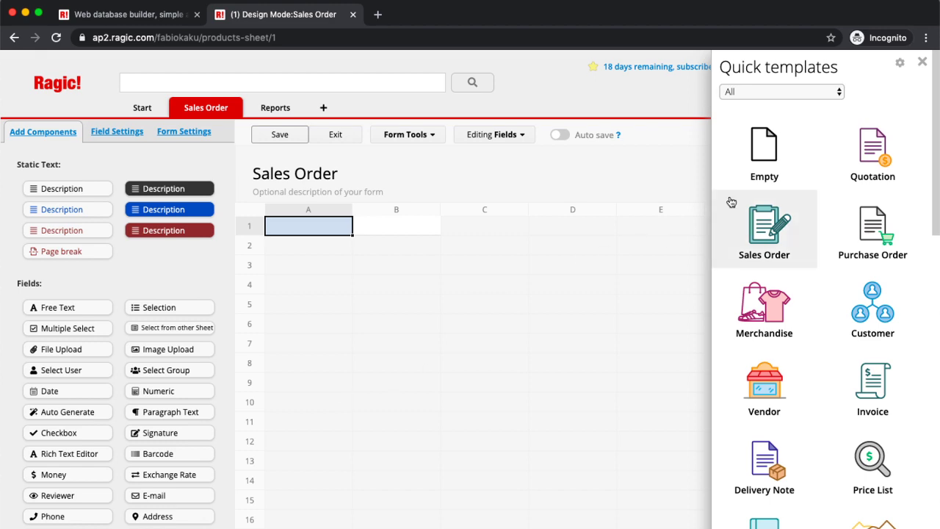
Step: Skip the quick templates and start the Link & load setup for the blank sheet
{"action": "left_click", "coordinate": [922, 63]}
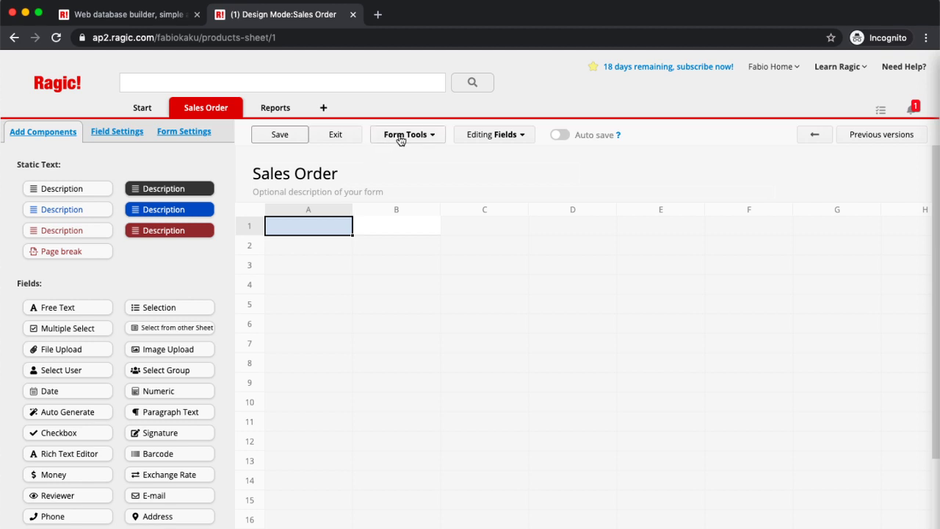
{"action": "left_click", "coordinate": [401, 140]}
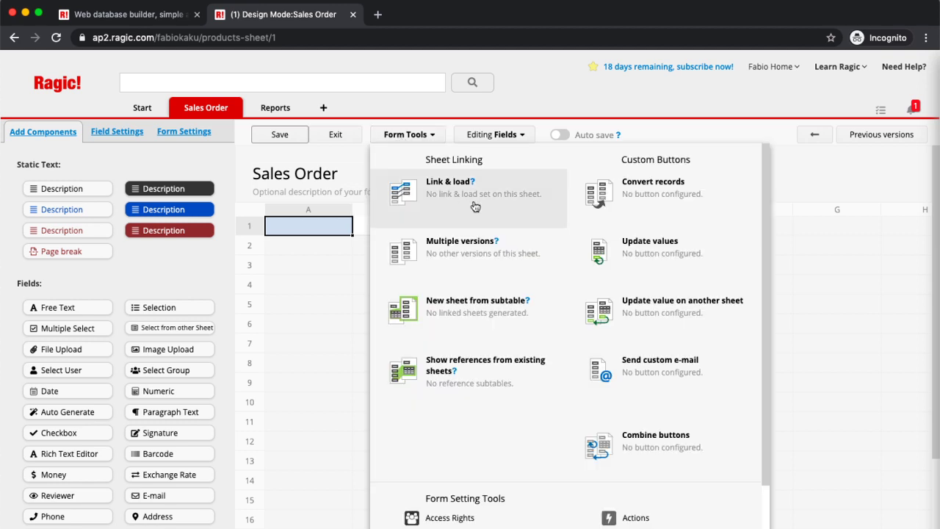
{"action": "left_click", "coordinate": [449, 185]}
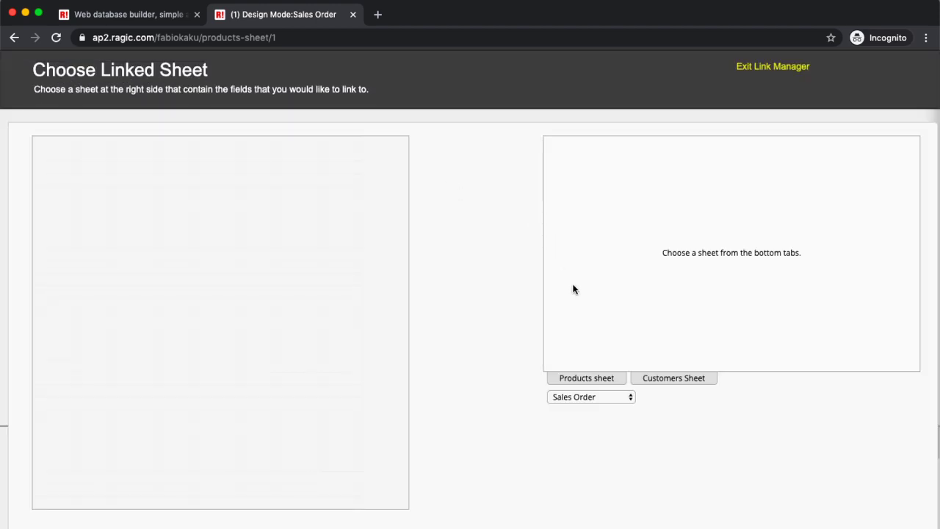
Step: Link the form's Customer Name to the Customers Sheet, loading Phone Number, Email and Address
{"action": "left_click", "coordinate": [669, 380]}
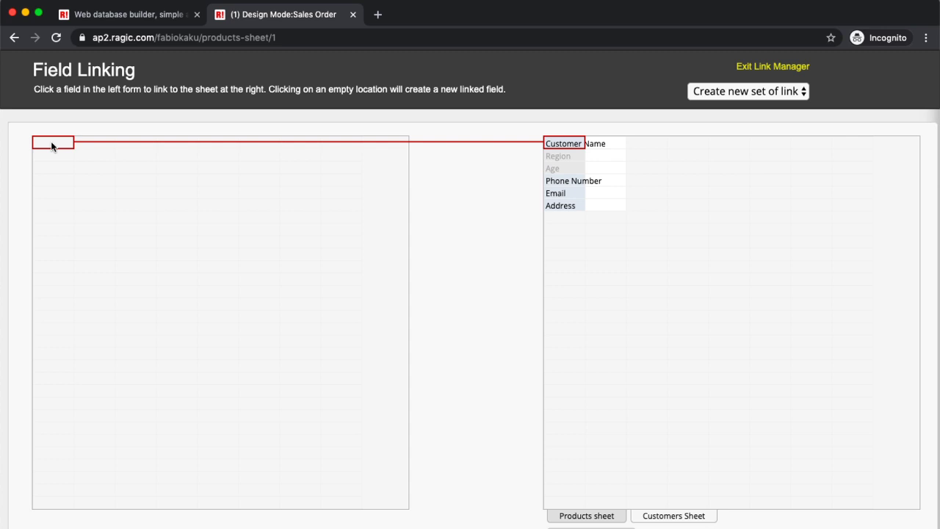
{"action": "left_click", "coordinate": [51, 143]}
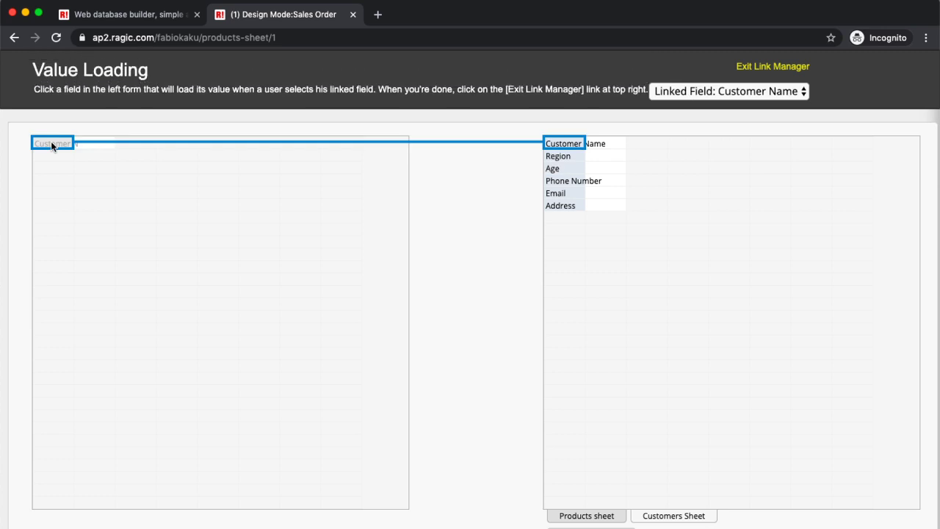
{"action": "left_click", "coordinate": [553, 157]}
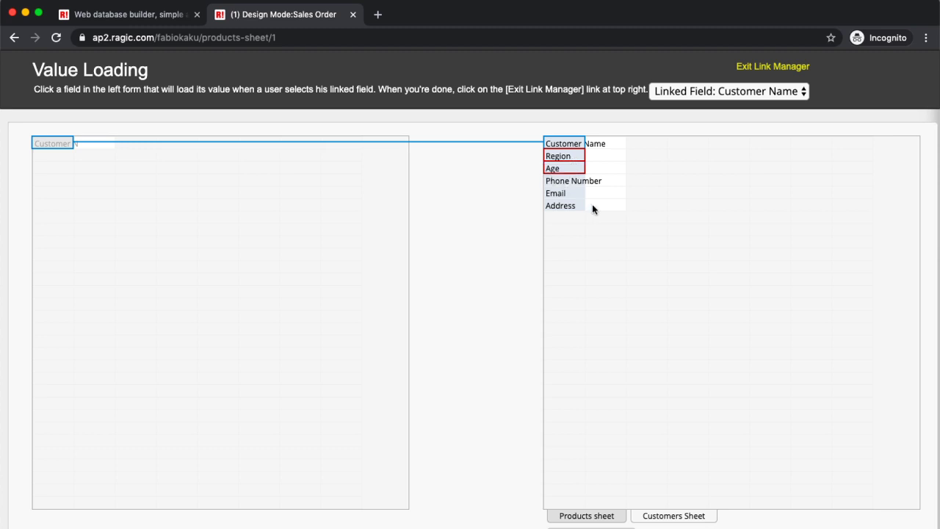
{"action": "left_click", "coordinate": [569, 182]}
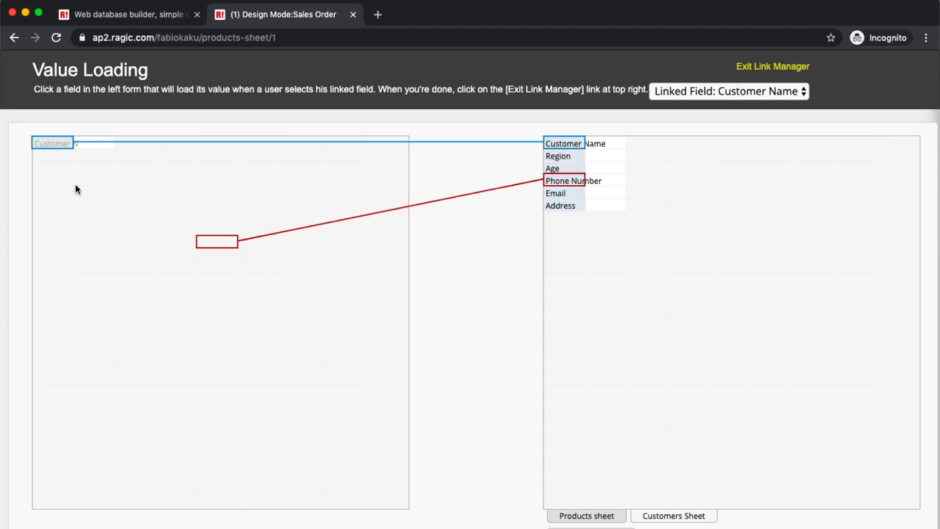
{"action": "left_click", "coordinate": [62, 154]}
{"action": "left_click", "coordinate": [560, 193]}
{"action": "left_click", "coordinate": [48, 168]}
{"action": "left_click", "coordinate": [558, 204]}
{"action": "left_click", "coordinate": [51, 180]}
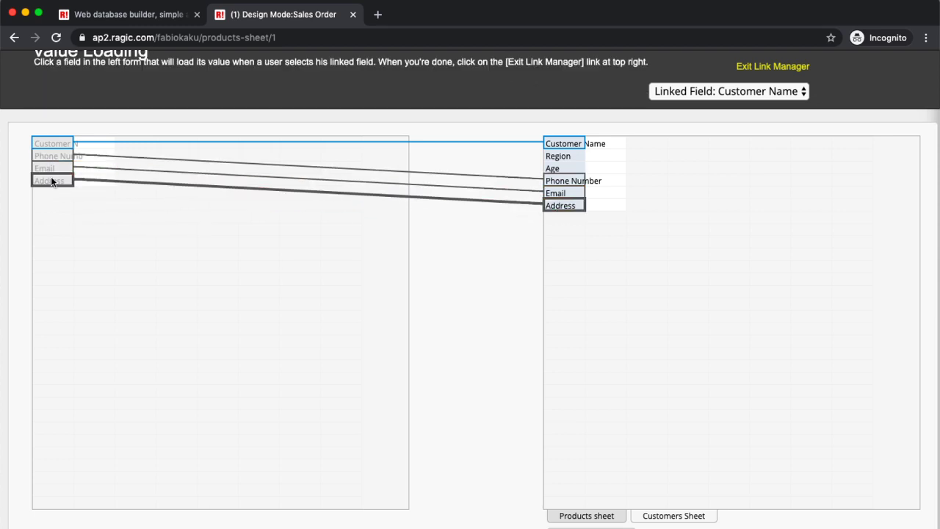
{"action": "left_click", "coordinate": [792, 71]}
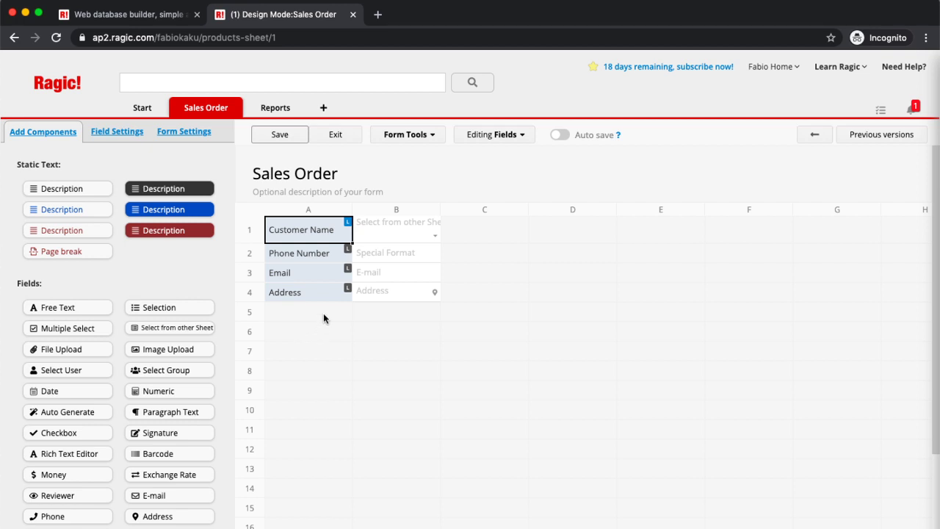
Step: Add Product, Unit Price, Quantity and Subtotal fields across row 9 and save the design
{"action": "left_click", "coordinate": [298, 395]}
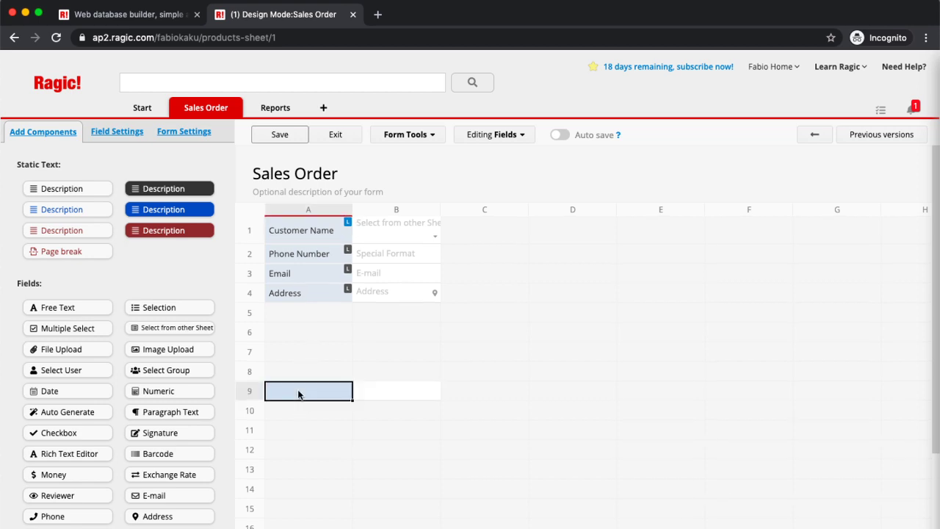
{"action": "type", "text": "Product"}
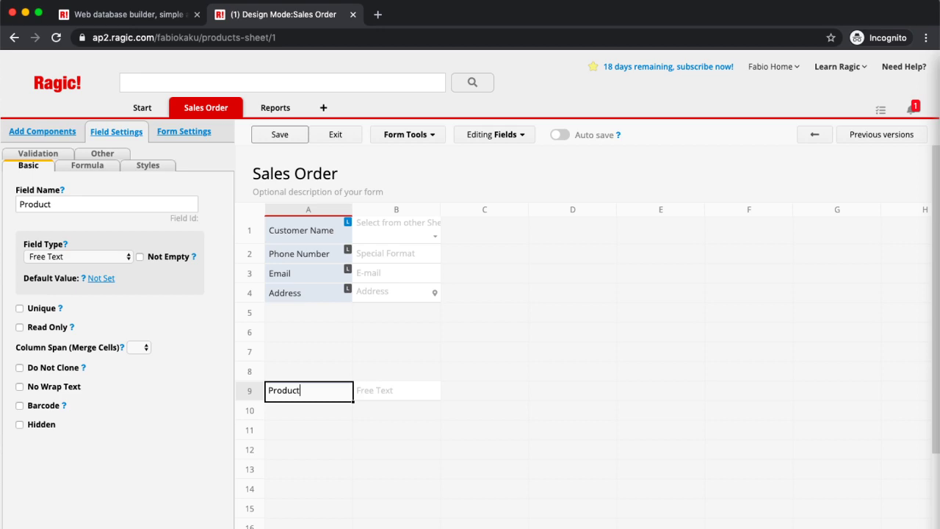
{"action": "key", "text": "Return"}
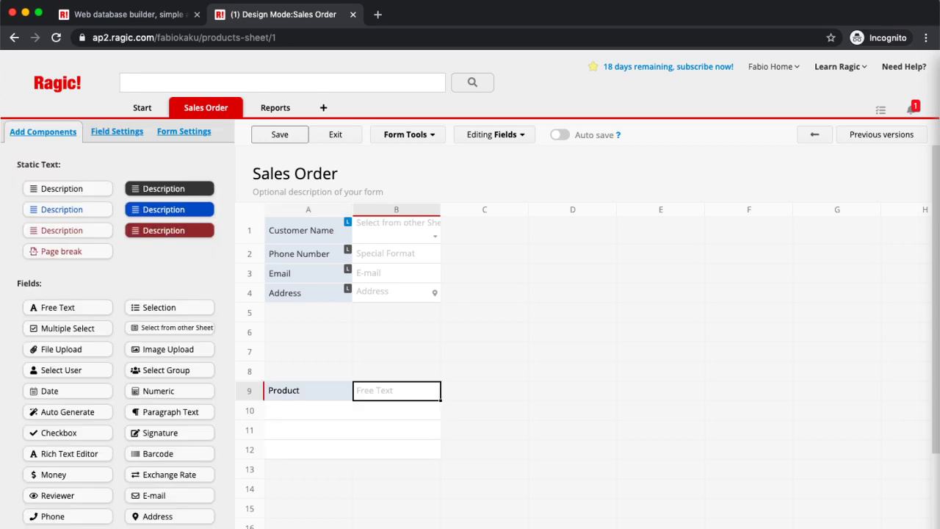
{"action": "type", "text": "Unit Price"}
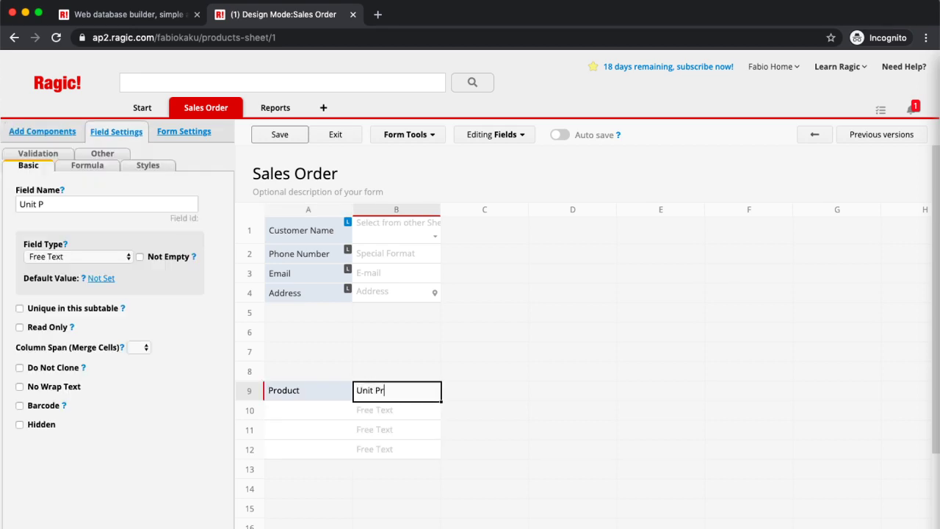
{"action": "key", "text": "Return"}
{"action": "type", "text": "QUan"}
{"action": "key", "text": "BackSpace"}
{"action": "key", "text": "BackSpace"}
{"action": "key", "text": "BackSpace"}
{"action": "type", "text": "uan"}
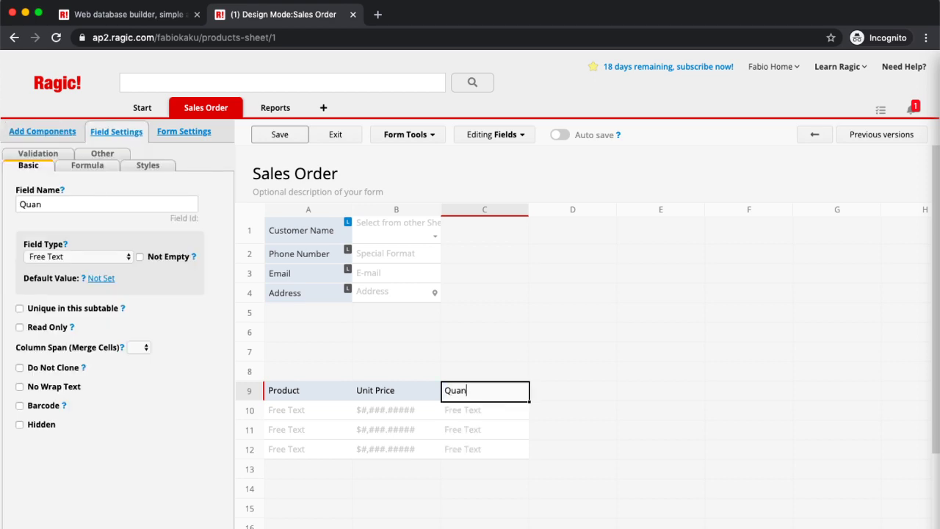
{"action": "type", "text": "tity"}
{"action": "key", "text": "Return"}
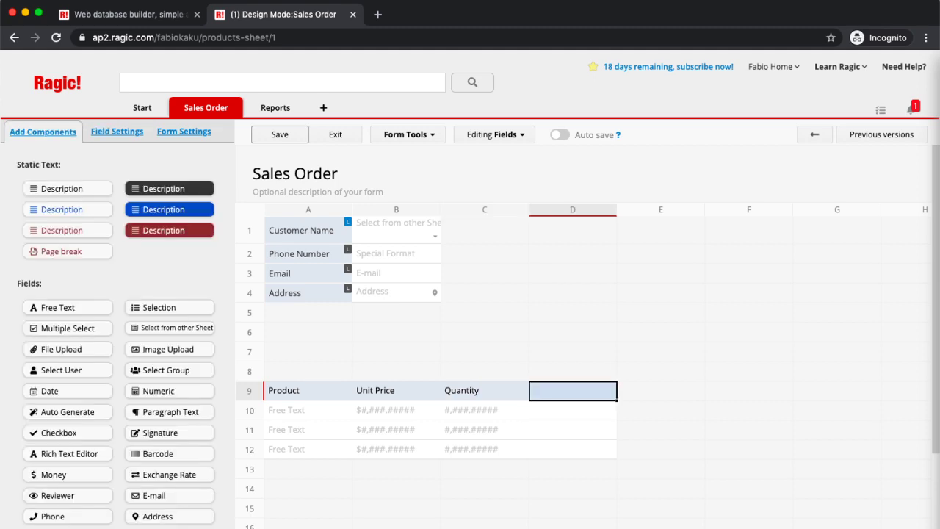
{"action": "type", "text": "Subto"}
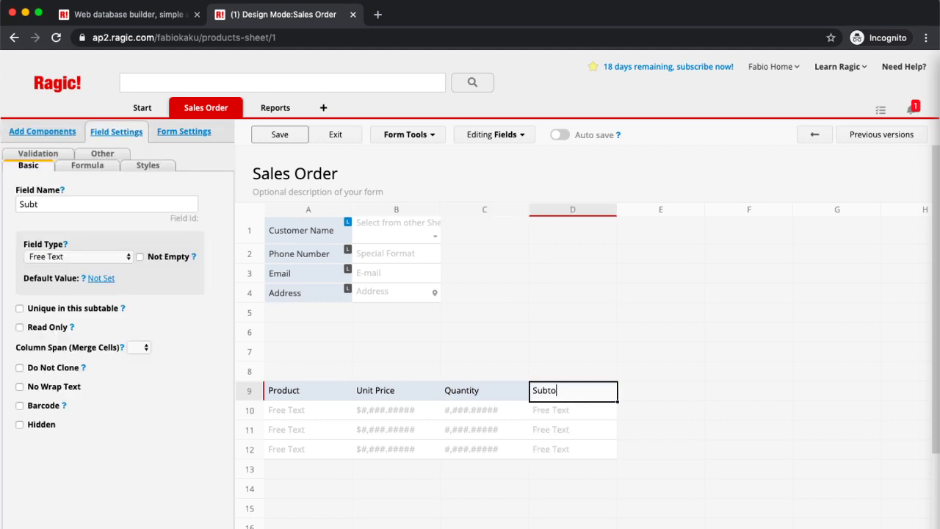
{"action": "type", "text": "tal"}
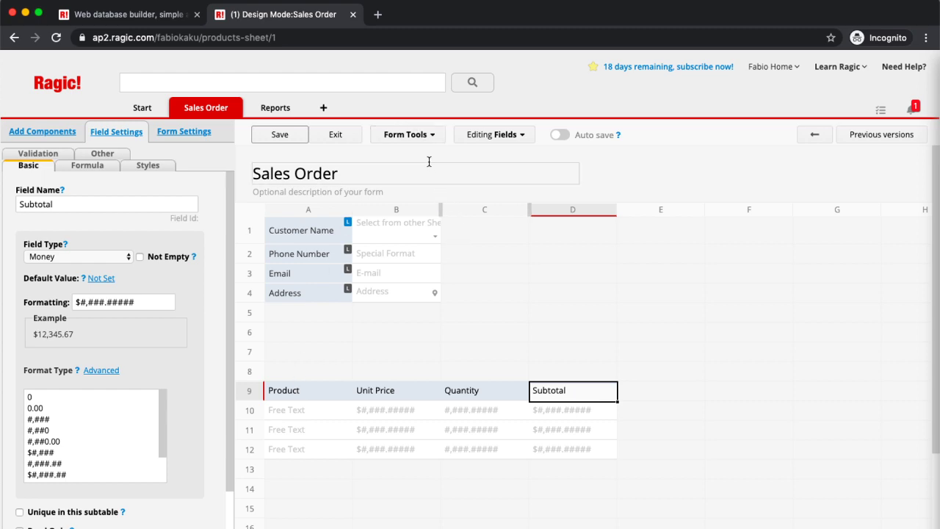
{"action": "left_click", "coordinate": [282, 138]}
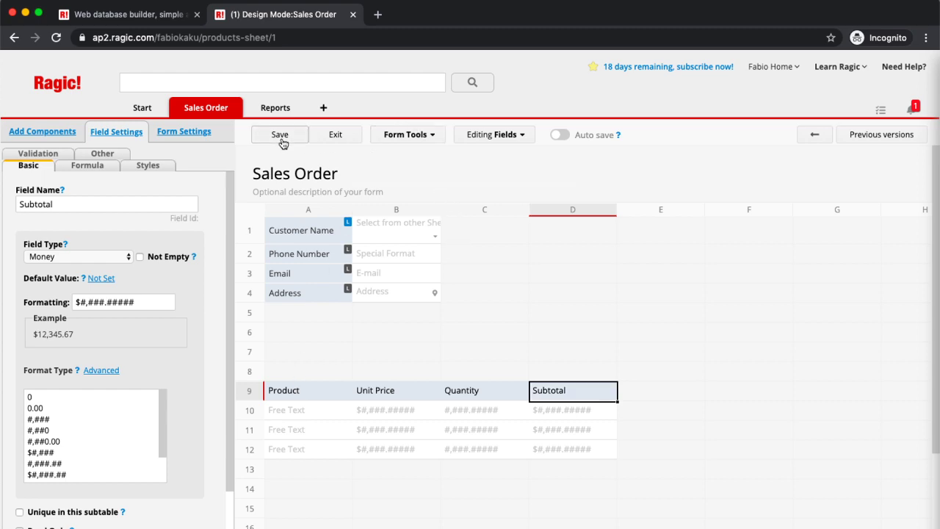
Step: Review the Products sheet's fields in Link & load, then return to the form design
{"action": "left_click", "coordinate": [431, 136]}
{"action": "left_click", "coordinate": [457, 187]}
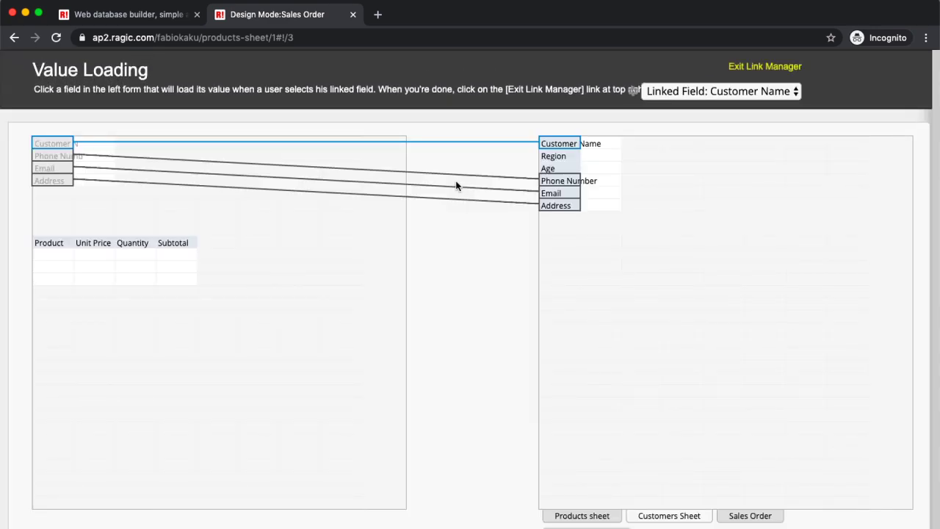
{"action": "left_click", "coordinate": [587, 521]}
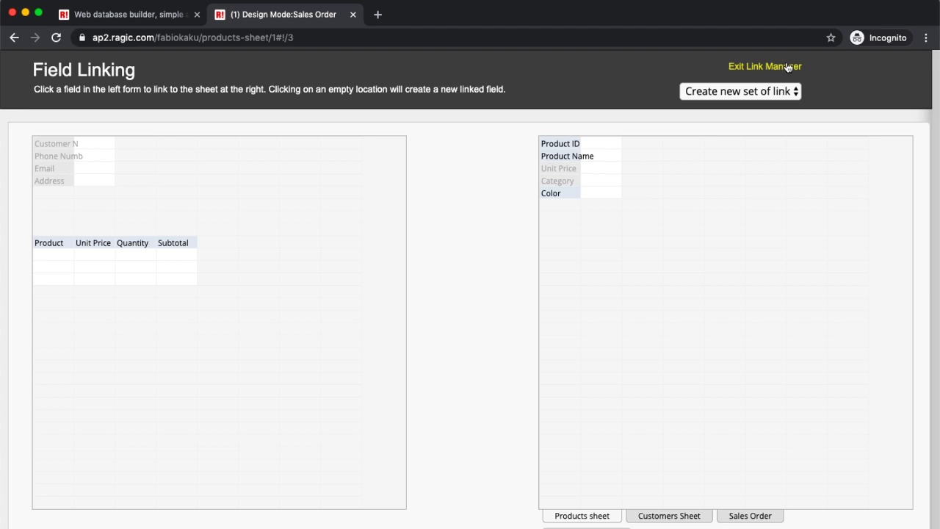
{"action": "left_click", "coordinate": [787, 67]}
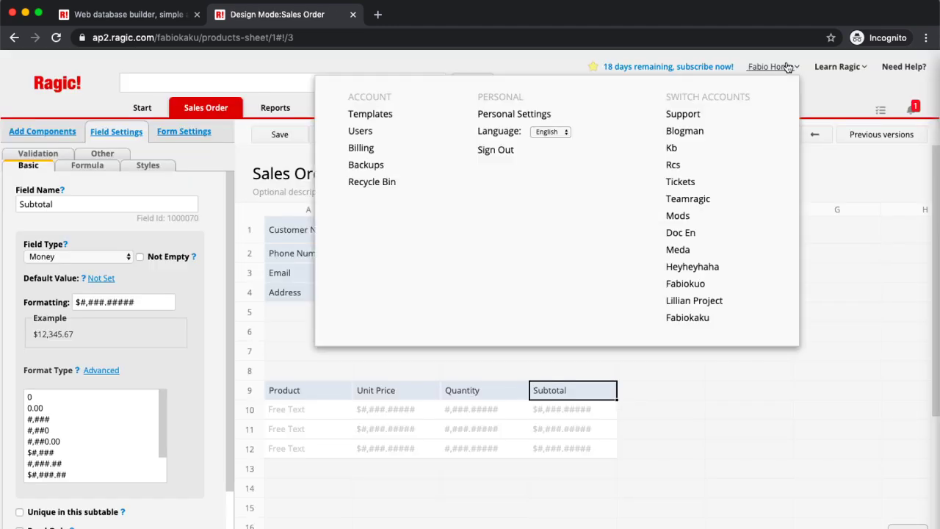
Step: Add a Product ID field in E9 and move it to the table's first column
{"action": "left_click", "coordinate": [652, 397]}
{"action": "type", "text": "Product ID"}
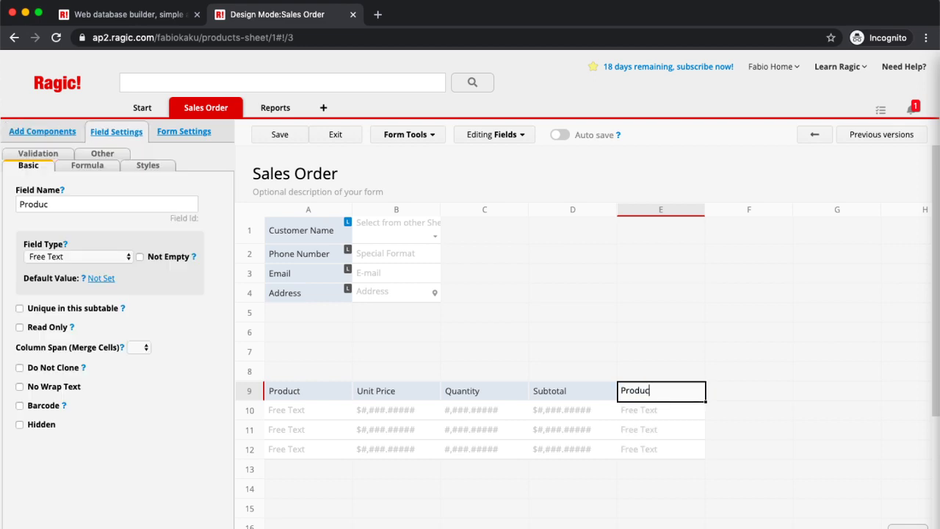
{"action": "left_click", "coordinate": [564, 402]}
{"action": "left_click_drag", "start_coordinate": [639, 393], "coordinate": [315, 395]}
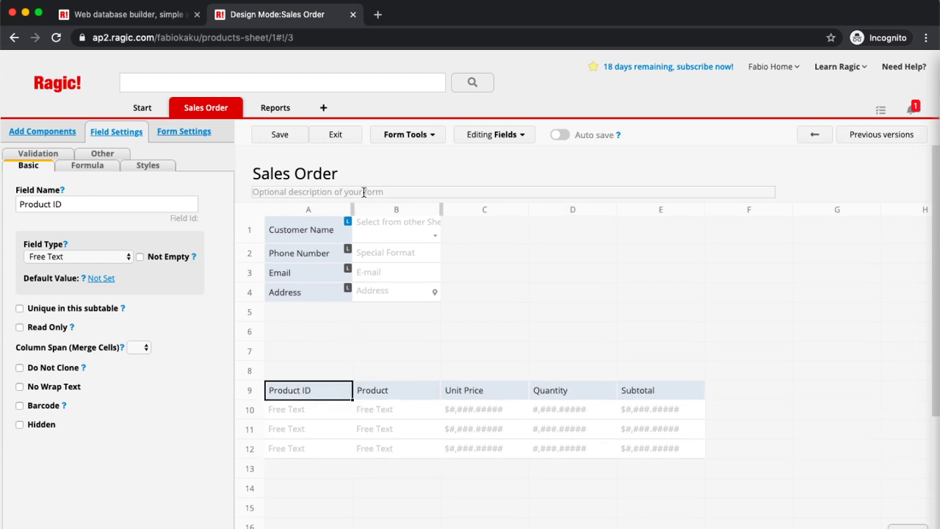
{"action": "left_click", "coordinate": [414, 138]}
Step: Link line-item Product ID to the Products sheet, loading Product Name into Product and Unit Price
{"action": "left_click", "coordinate": [444, 189]}
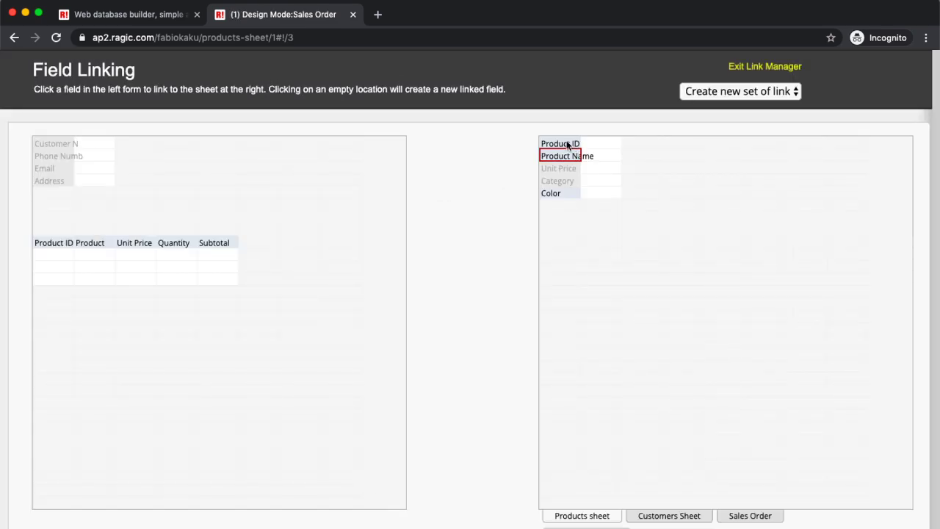
{"action": "left_click", "coordinate": [562, 143]}
{"action": "left_click", "coordinate": [41, 247]}
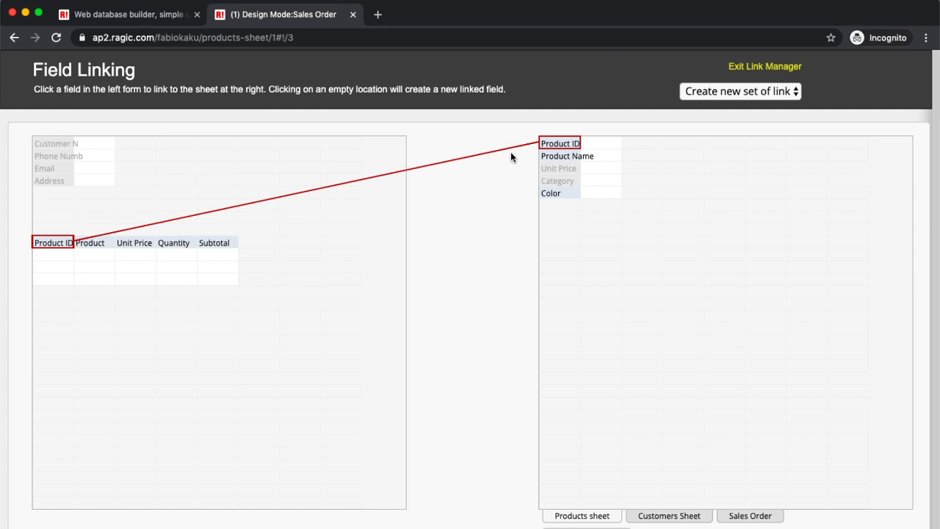
{"action": "left_click", "coordinate": [560, 157]}
{"action": "left_click", "coordinate": [87, 248]}
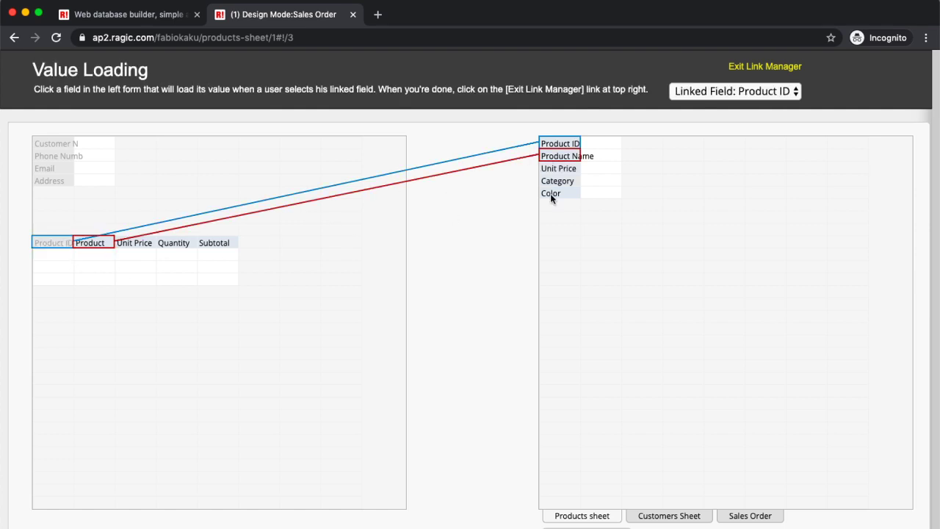
{"action": "left_click", "coordinate": [570, 171]}
{"action": "left_click", "coordinate": [151, 247]}
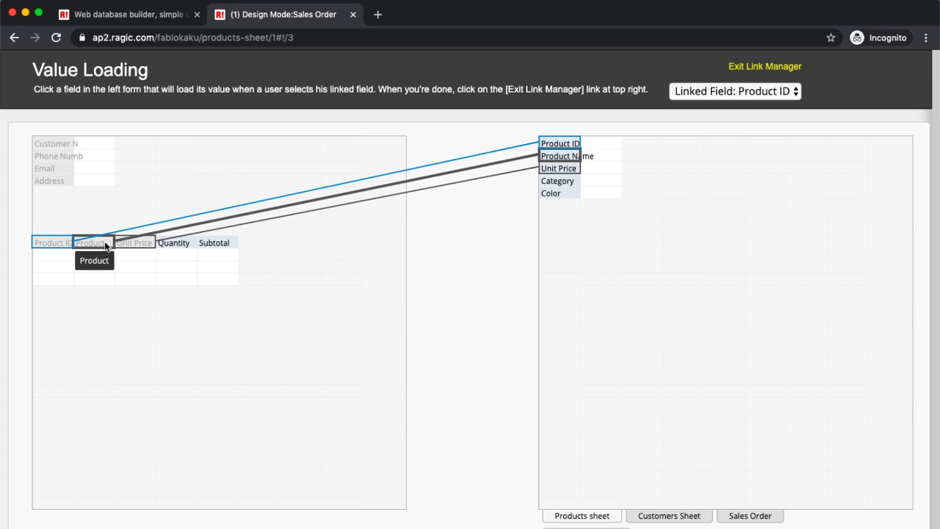
{"action": "left_click", "coordinate": [768, 68]}
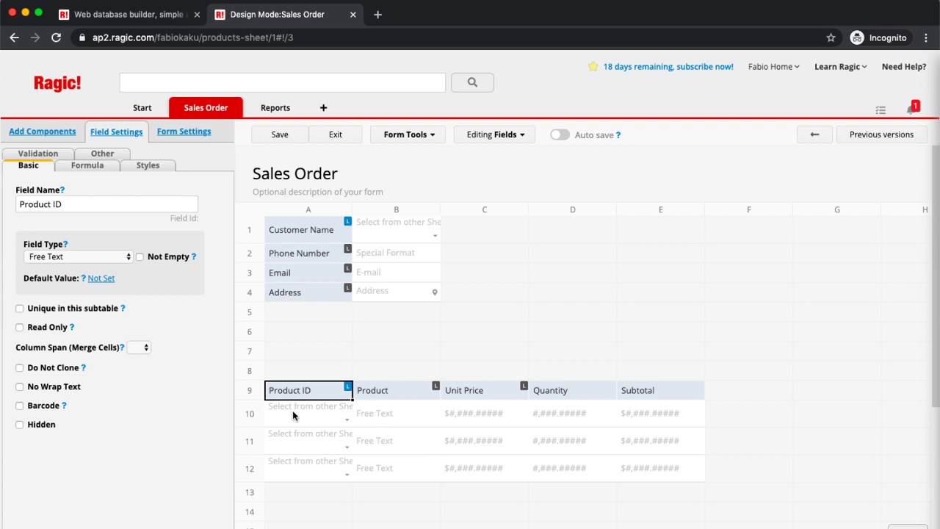
Step: Give the Subtotal field the formula C9*D9 (Unit Price × Quantity)
{"action": "left_click", "coordinate": [636, 389]}
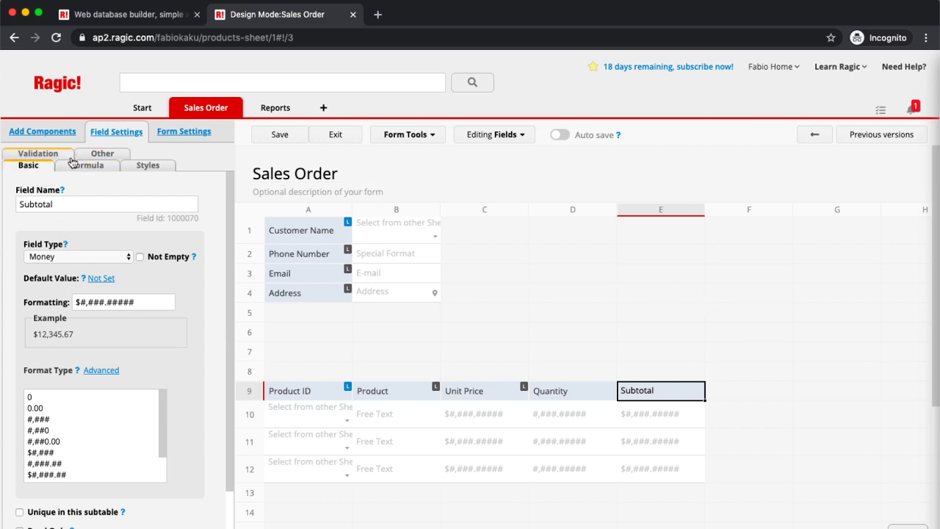
{"action": "left_click", "coordinate": [81, 168]}
{"action": "left_click", "coordinate": [64, 203]}
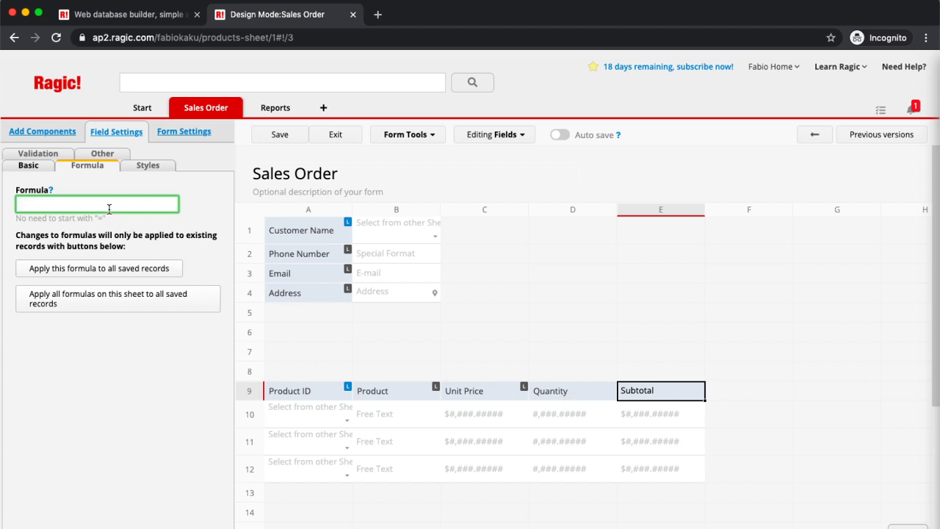
{"action": "type", "text": "C9"}
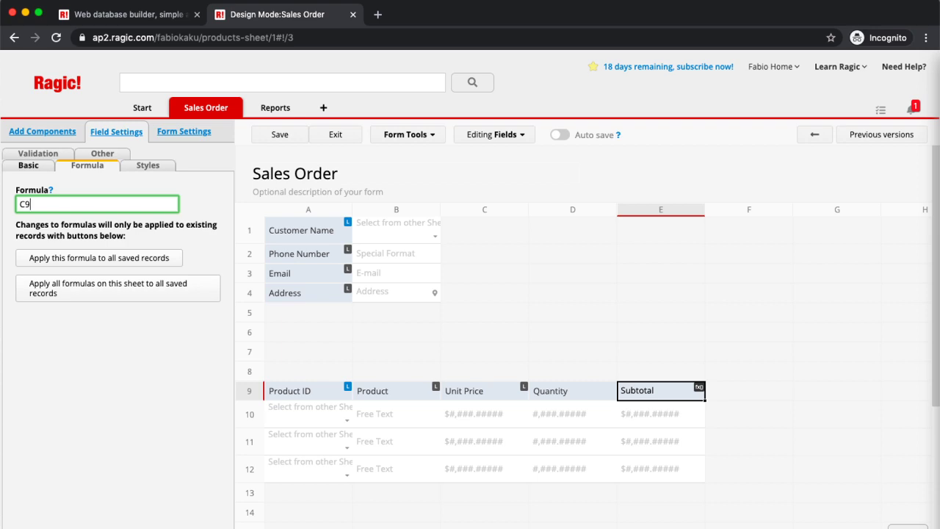
{"action": "type", "text": "*D9"}
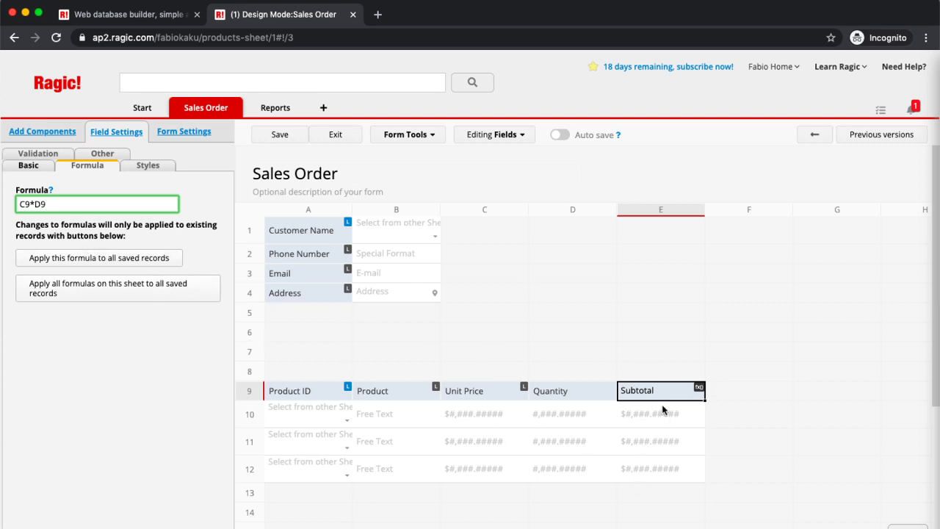
{"action": "left_click", "coordinate": [561, 494]}
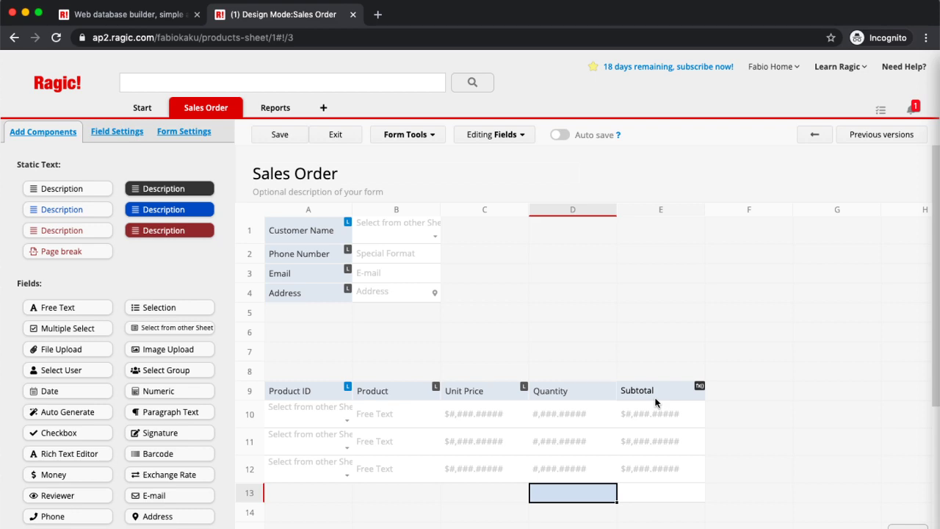
Step: Add a Grand Total field below the product lines and enter its formula
{"action": "scroll", "coordinate": [635, 389], "scroll_direction": "down", "scroll_amount": 1}
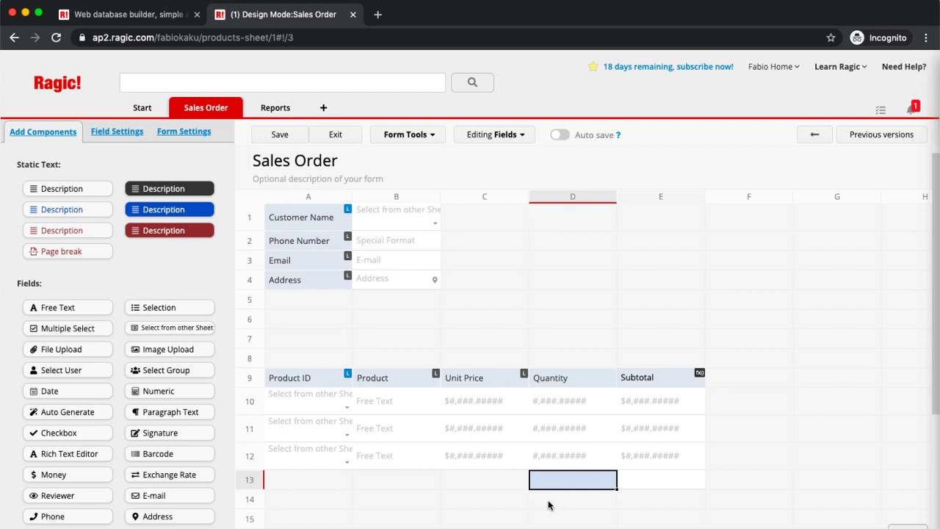
{"action": "type", "text": "Grand To"}
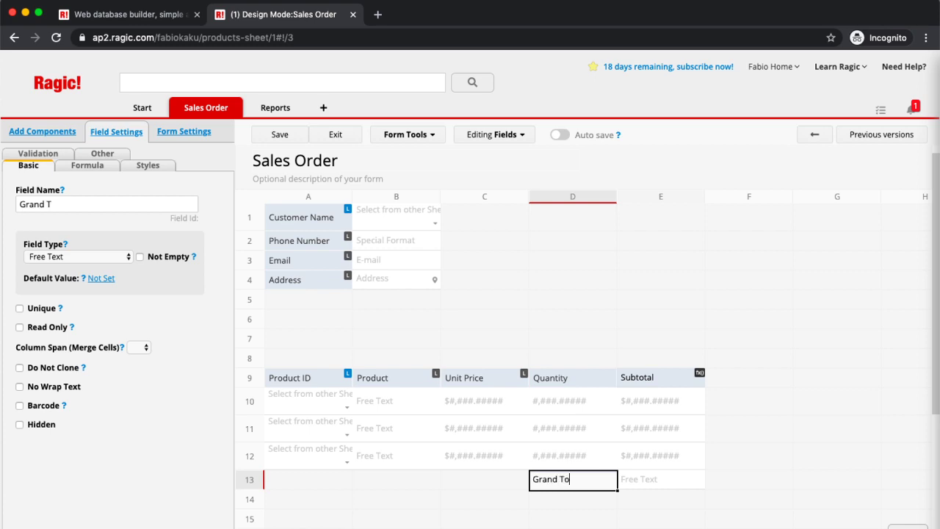
{"action": "type", "text": "tal"}
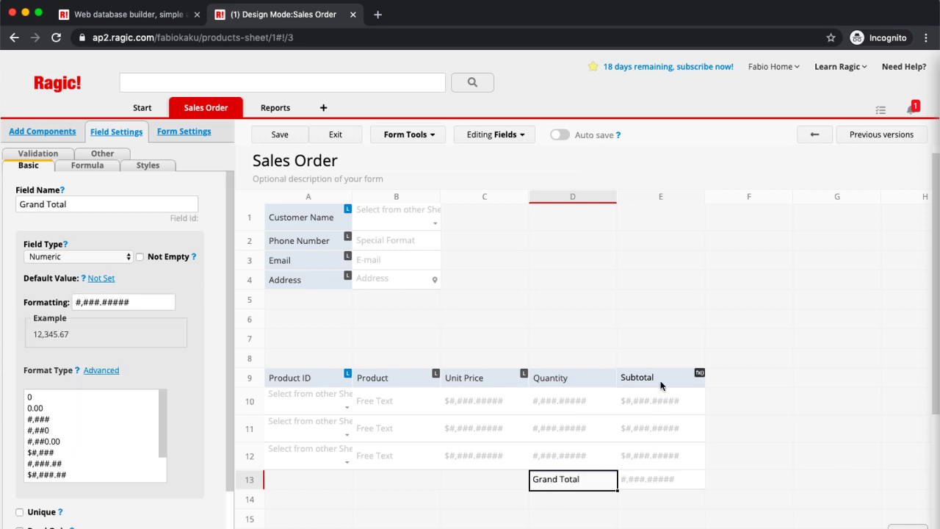
{"action": "left_click", "coordinate": [107, 168]}
{"action": "left_click", "coordinate": [89, 205]}
{"action": "type", "text": "E9"}
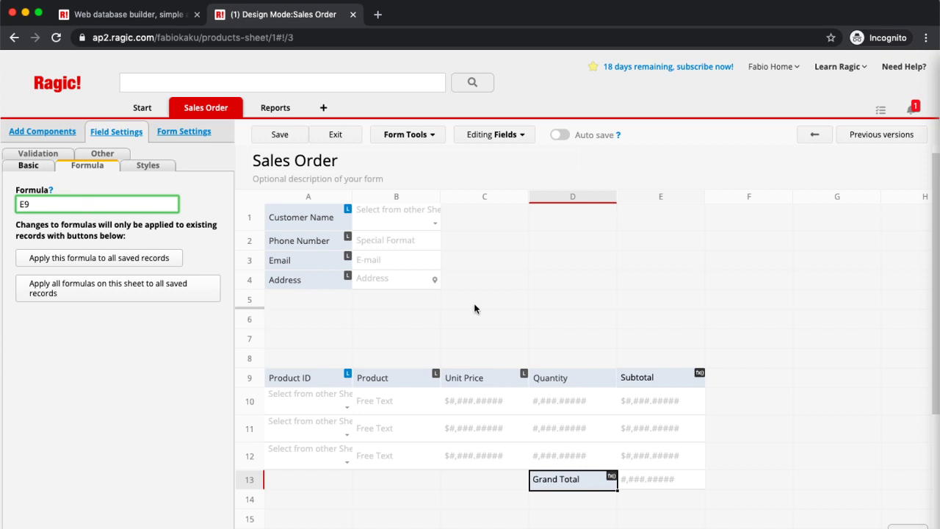
{"action": "left_click", "coordinate": [558, 379]}
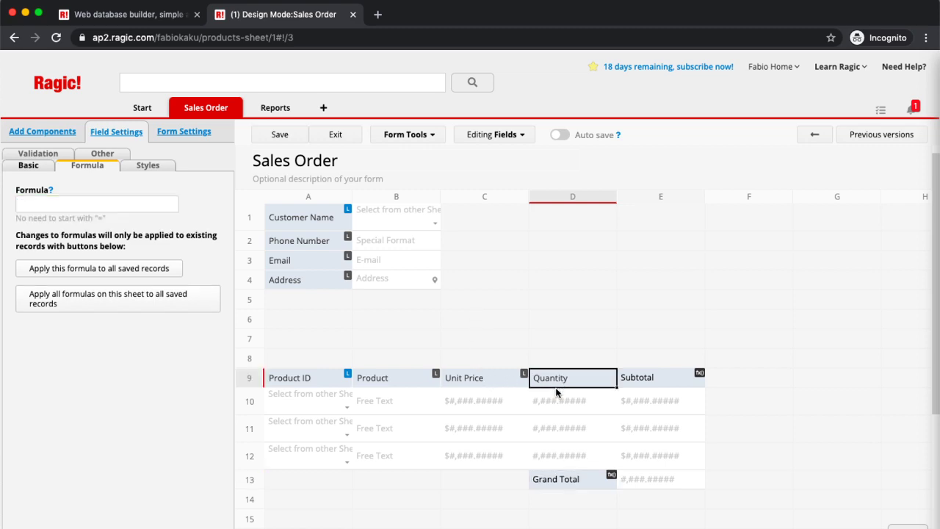
{"action": "left_click", "coordinate": [546, 476]}
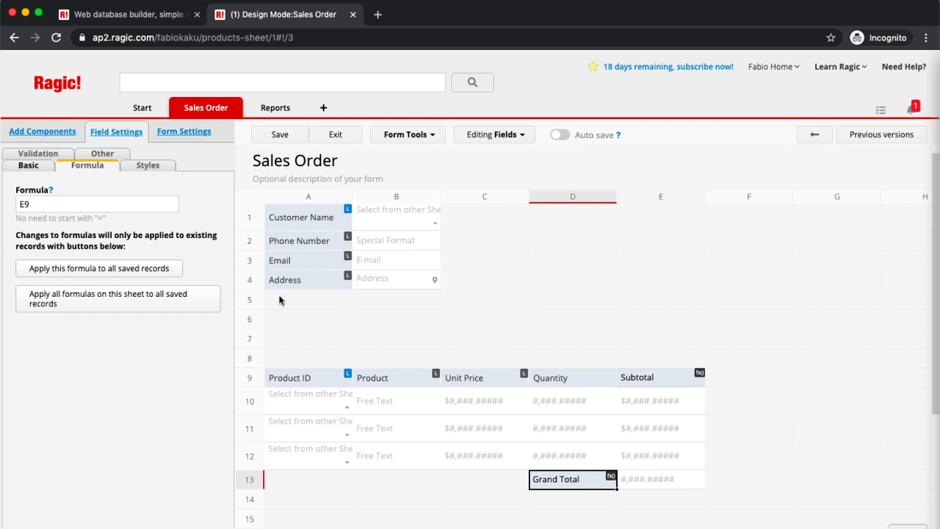
Step: Add a Date of Order field below Address and save the form design
{"action": "left_click", "coordinate": [279, 299]}
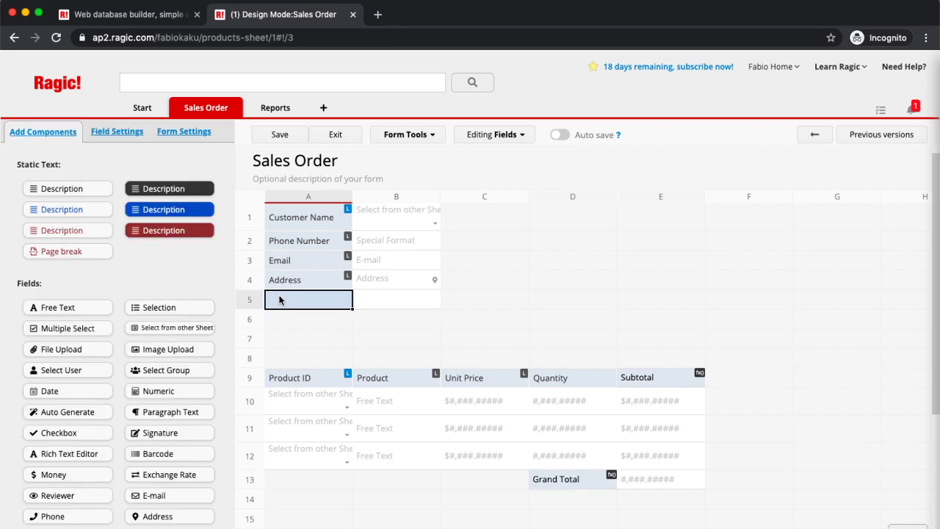
{"action": "type", "text": "Date"}
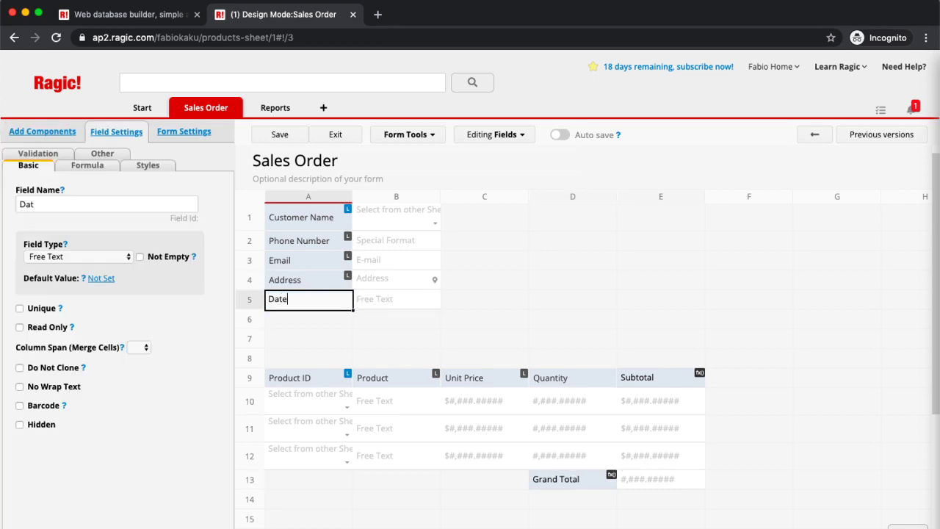
{"action": "type", "text": " of Order"}
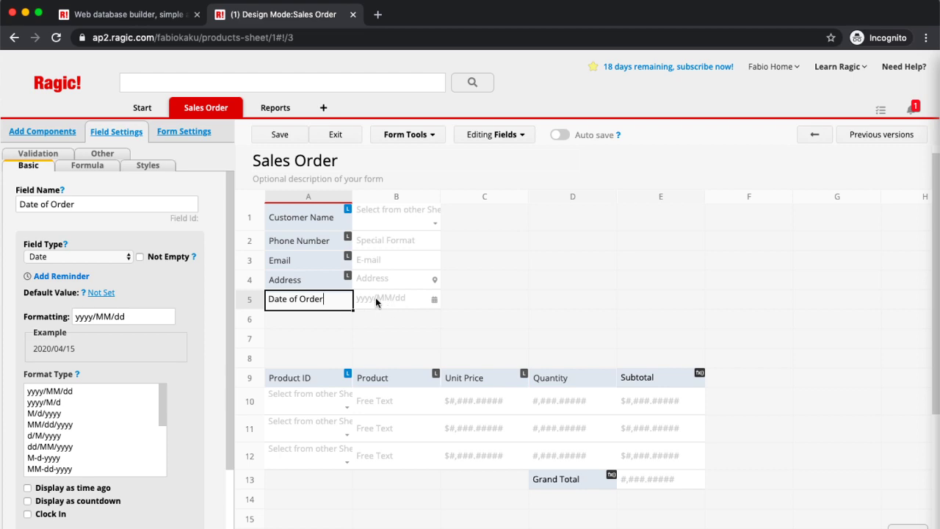
{"action": "left_click", "coordinate": [281, 135]}
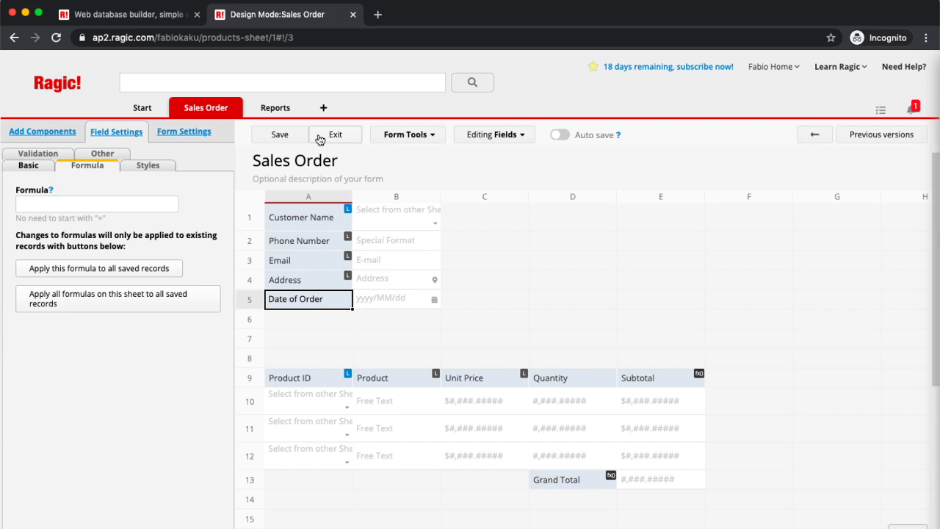
Step: Start a new Sales Order for the first customer, dated 2020/04/01
{"action": "left_click", "coordinate": [319, 138]}
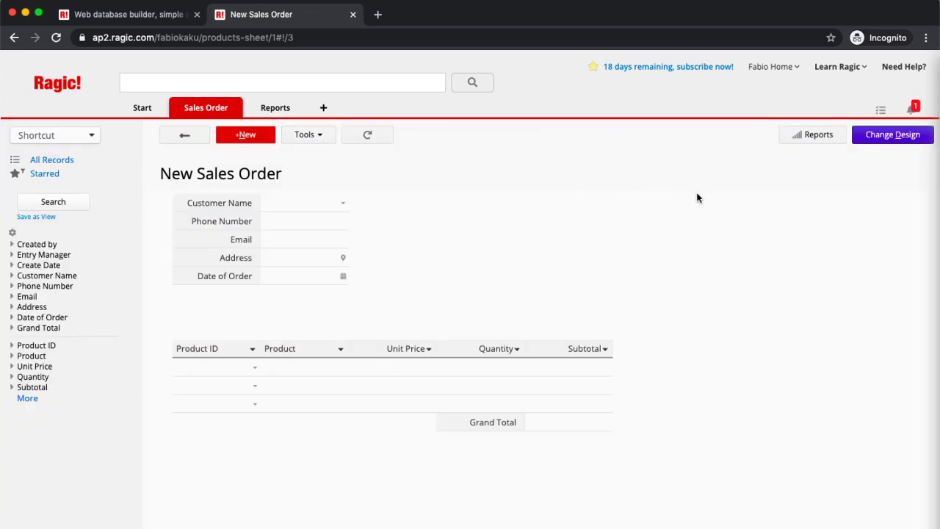
{"action": "left_click", "coordinate": [339, 203]}
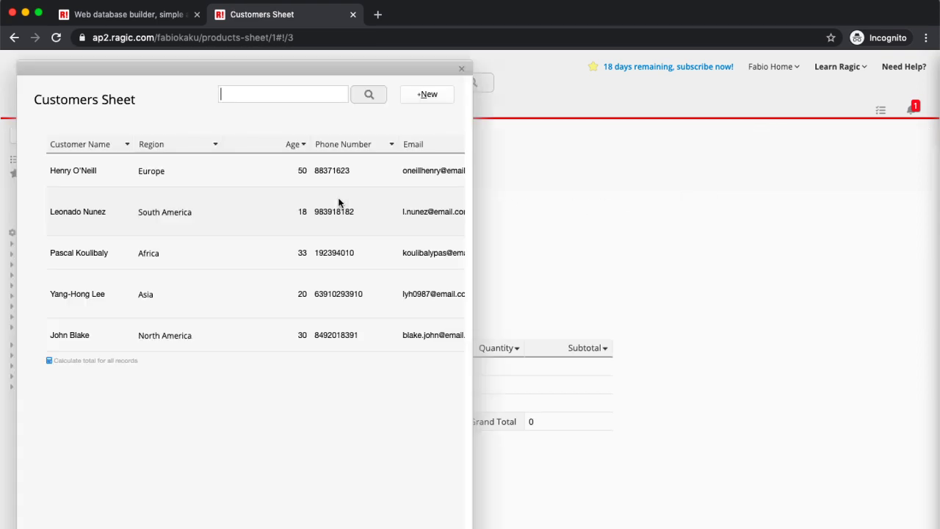
{"action": "left_click", "coordinate": [246, 184]}
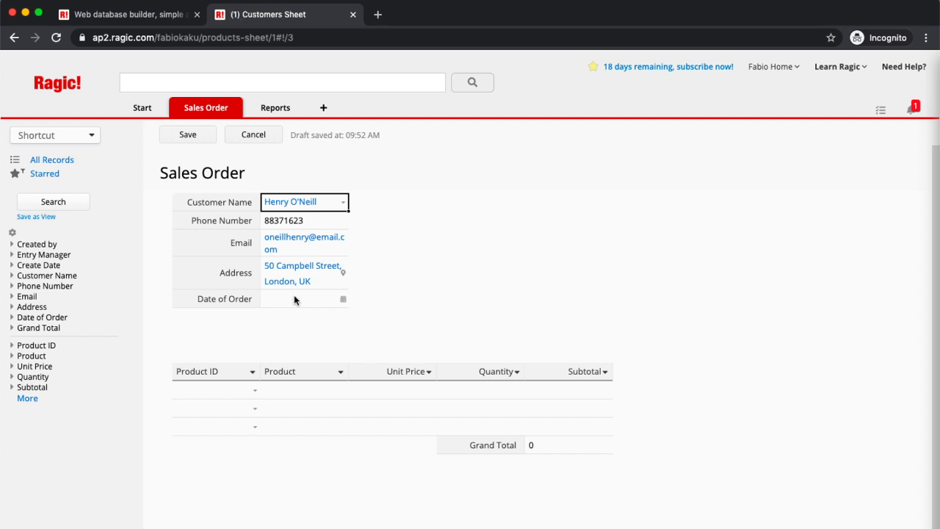
{"action": "left_click", "coordinate": [341, 304]}
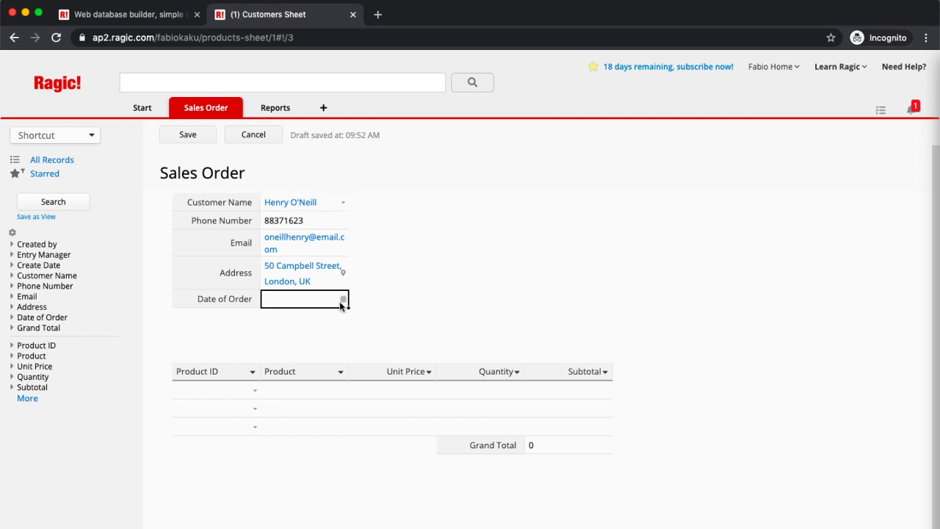
{"action": "left_click", "coordinate": [343, 303]}
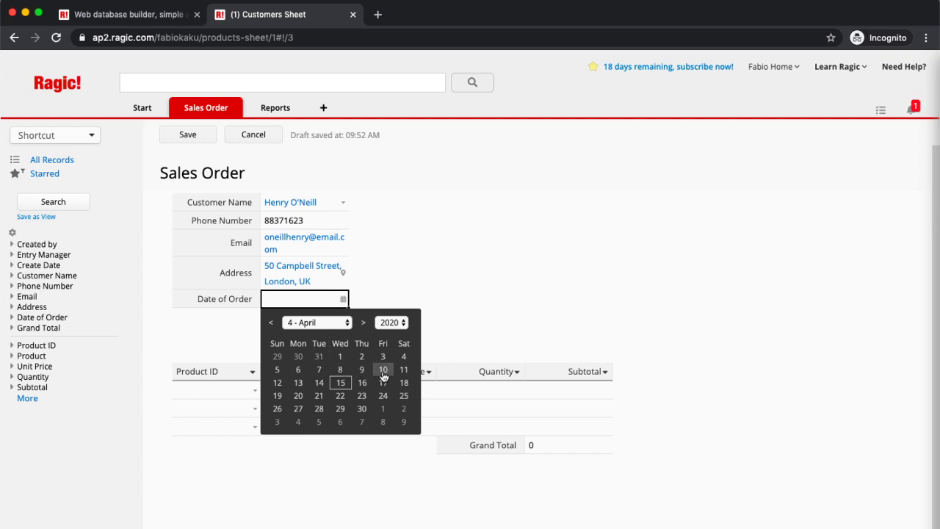
{"action": "left_click", "coordinate": [340, 357]}
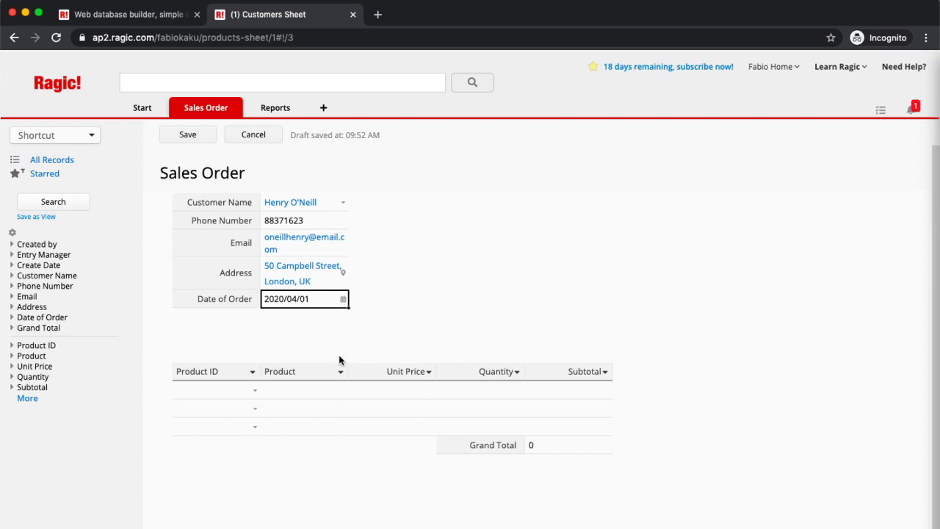
Step: Add product lines Soccer Shoes with quantity 2 and Basketball with quantity 7
{"action": "left_click", "coordinate": [257, 394]}
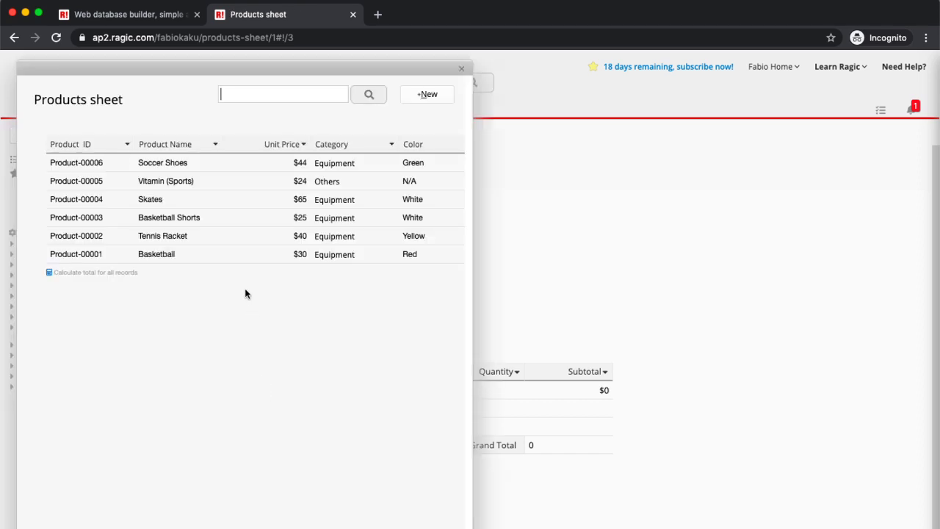
{"action": "left_click", "coordinate": [205, 162]}
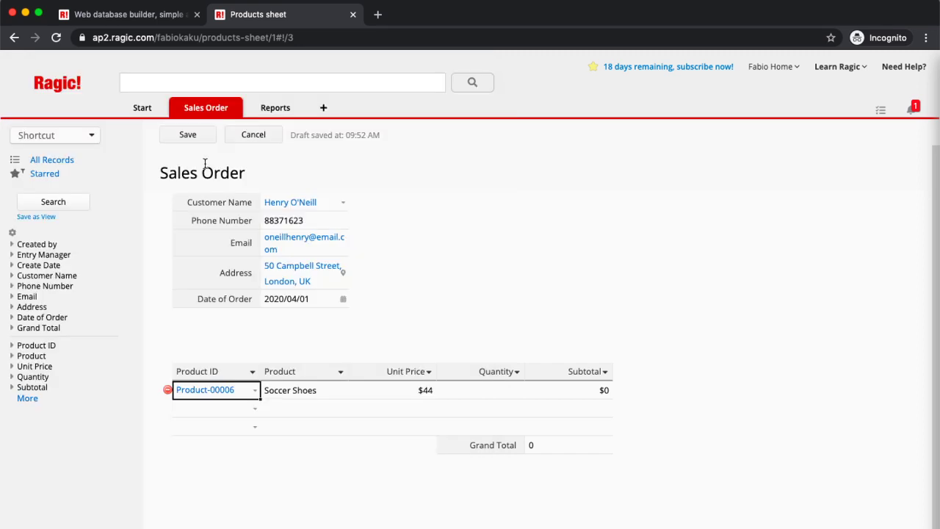
{"action": "left_click", "coordinate": [491, 394]}
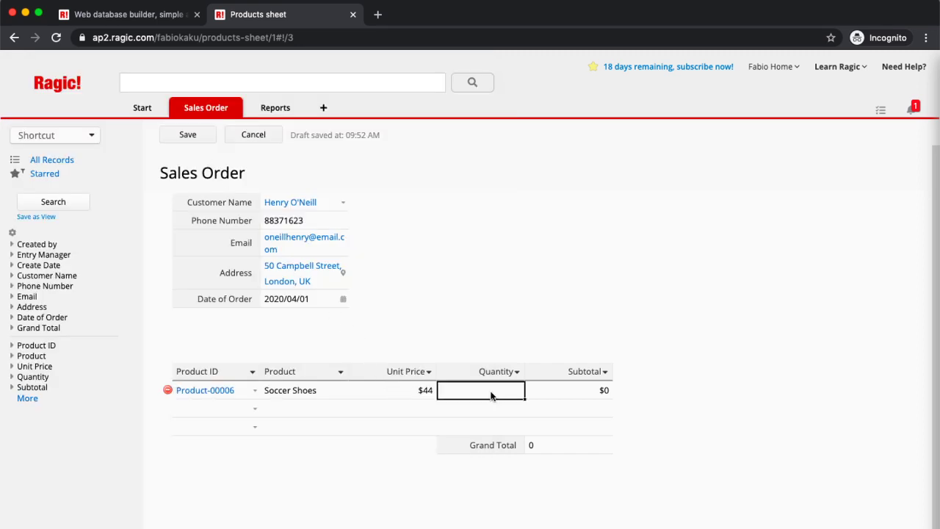
{"action": "type", "text": "2"}
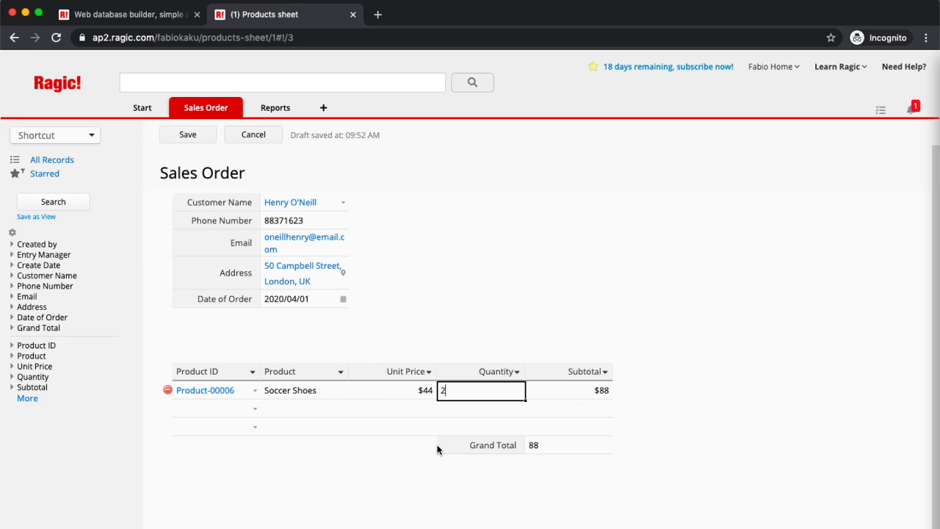
{"action": "left_click", "coordinate": [255, 411]}
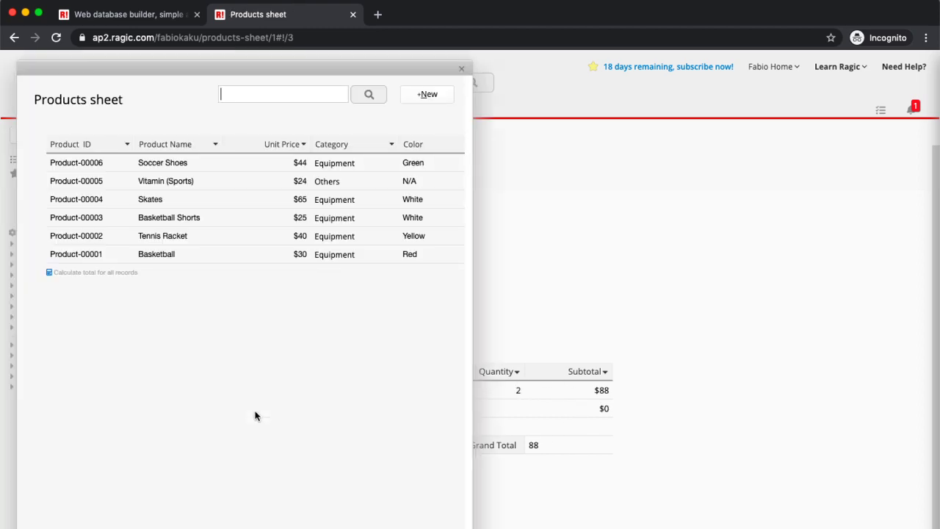
{"action": "left_click", "coordinate": [190, 255]}
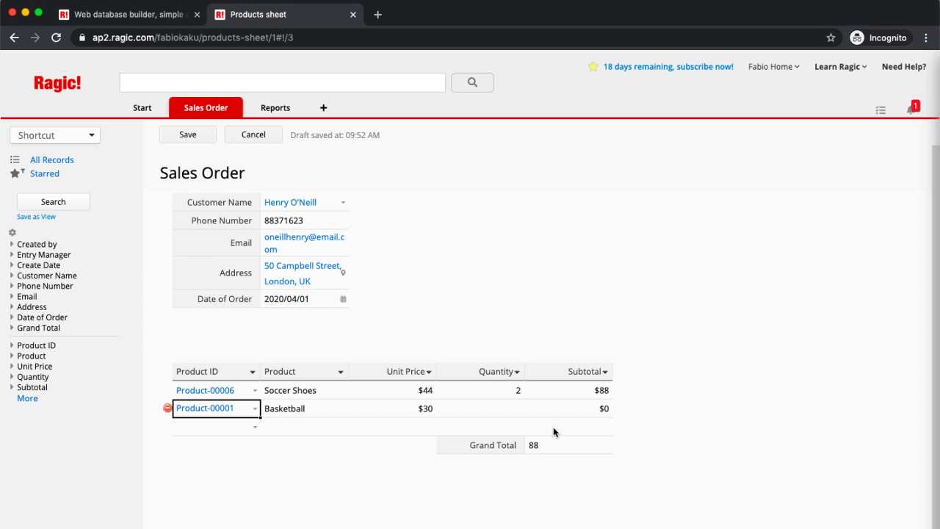
{"action": "left_click", "coordinate": [485, 412]}
{"action": "type", "text": "7"}
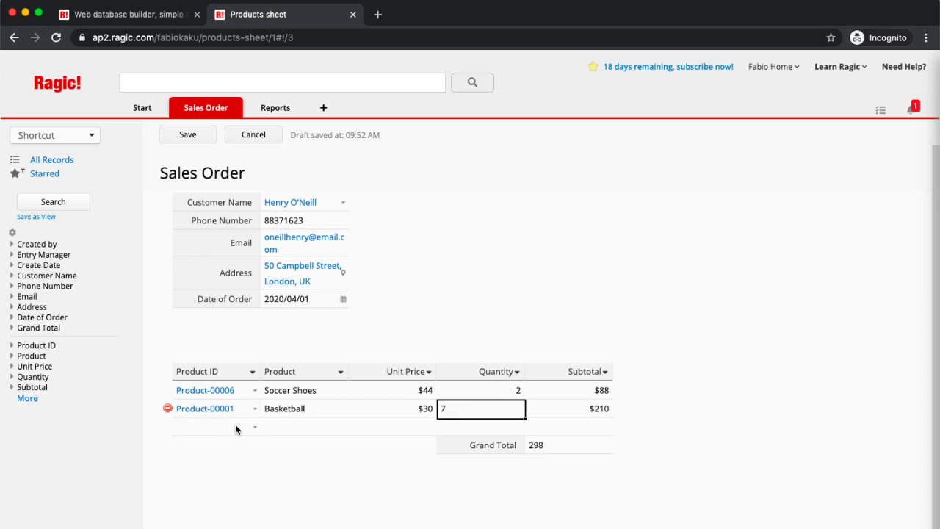
Step: Add Basketball Shorts (quantity 4) and Tennis Racket (quantity 3), then save the order
{"action": "left_click", "coordinate": [252, 431]}
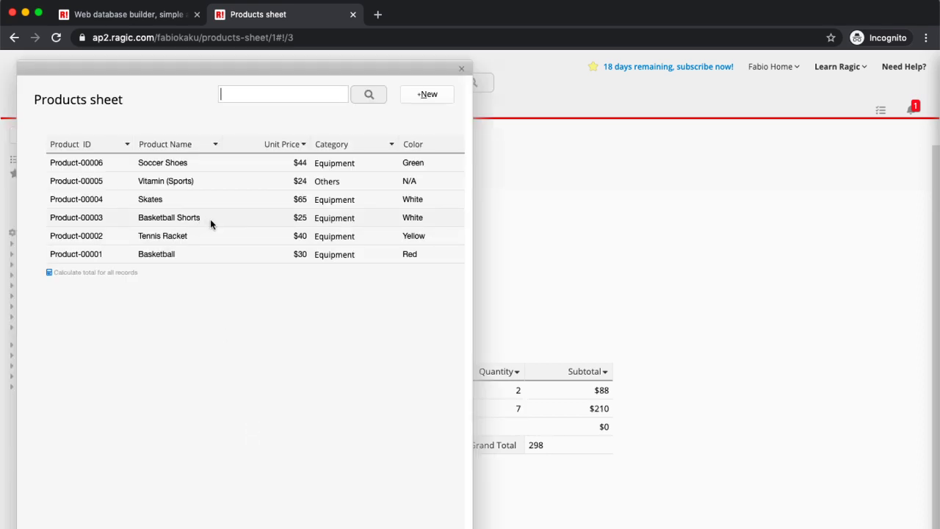
{"action": "left_click", "coordinate": [211, 220]}
{"action": "left_click", "coordinate": [490, 427]}
{"action": "type", "text": "4"}
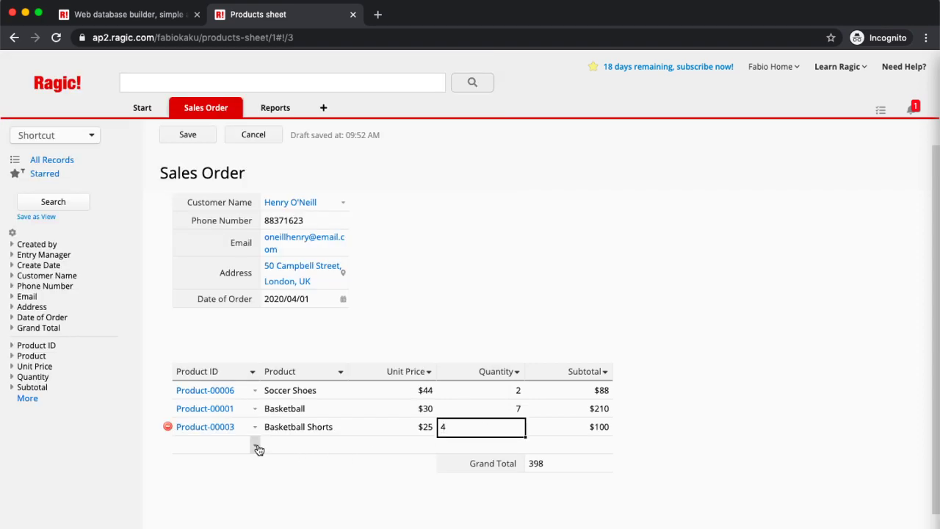
{"action": "left_click", "coordinate": [256, 445]}
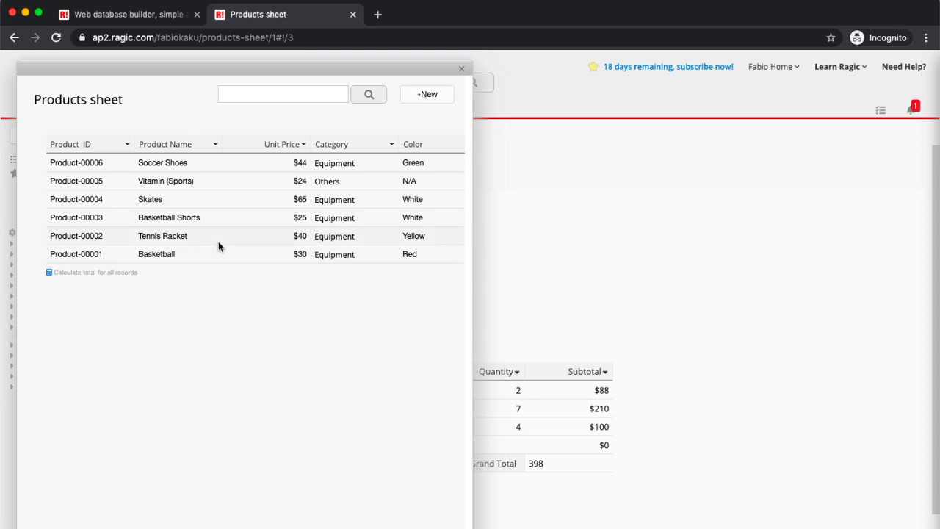
{"action": "left_click", "coordinate": [218, 241]}
{"action": "left_click", "coordinate": [497, 446]}
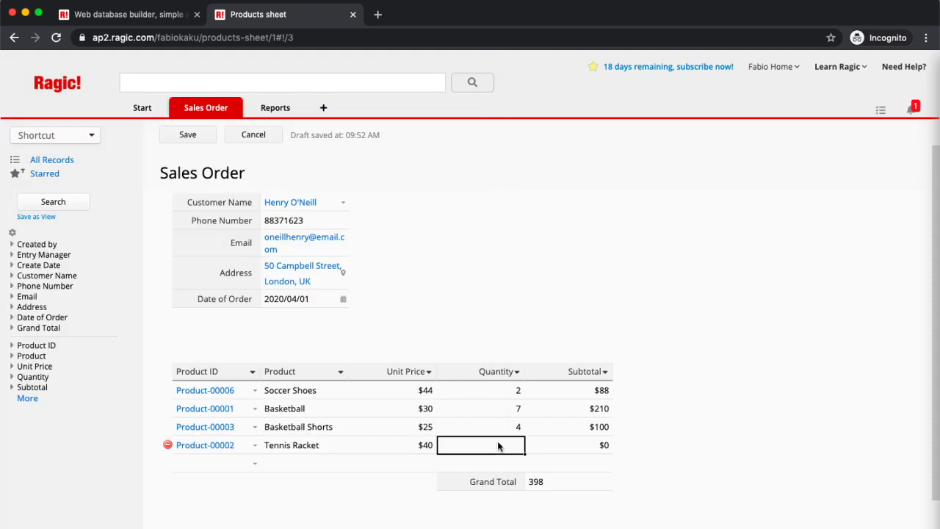
{"action": "type", "text": "3"}
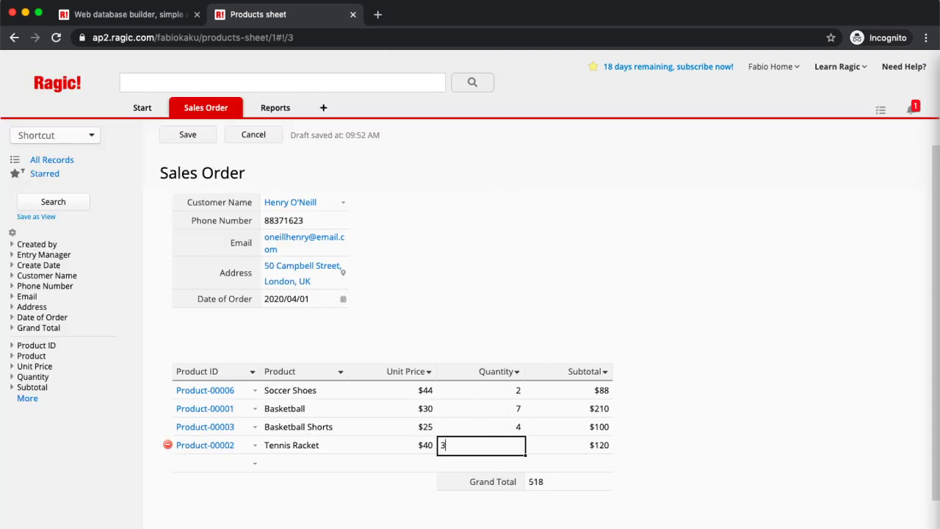
{"action": "left_click", "coordinate": [402, 467]}
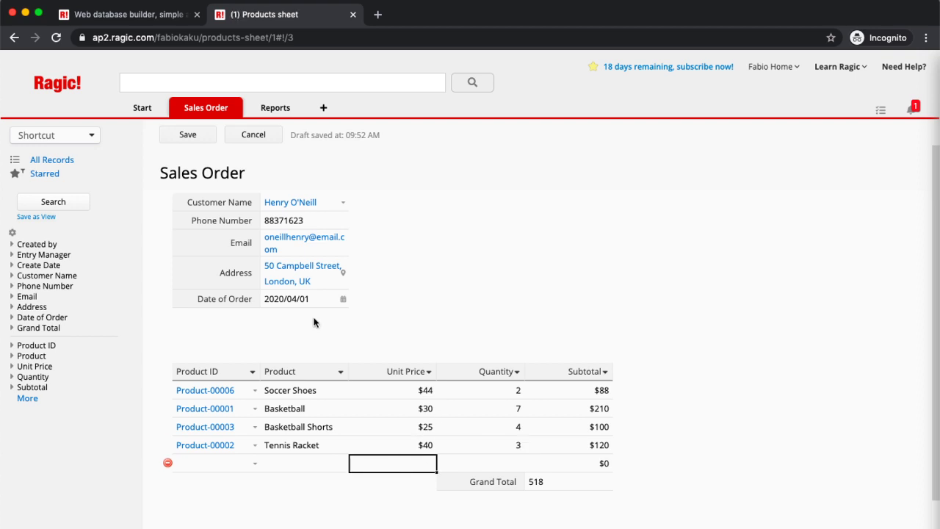
{"action": "left_click", "coordinate": [188, 139]}
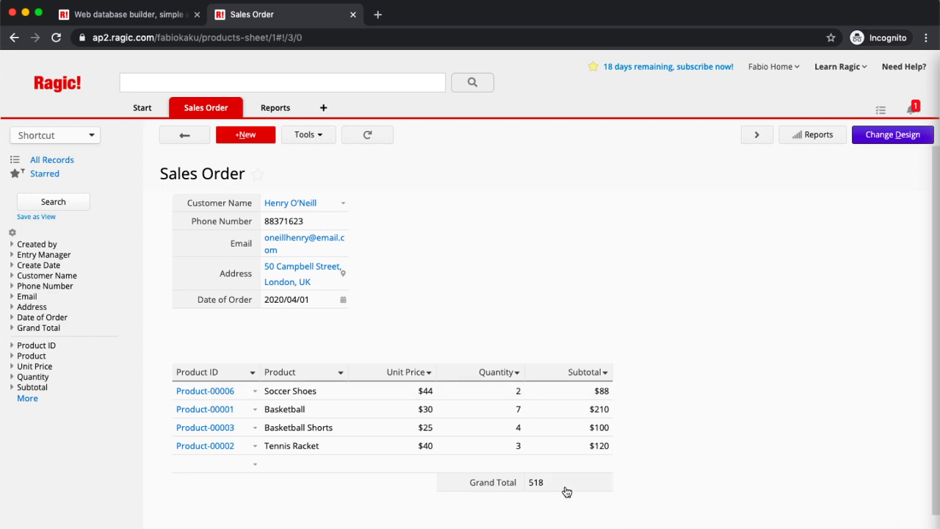
Step: Enter Design Mode for the Sales Order sheet via Change Design
{"action": "left_click", "coordinate": [890, 140]}
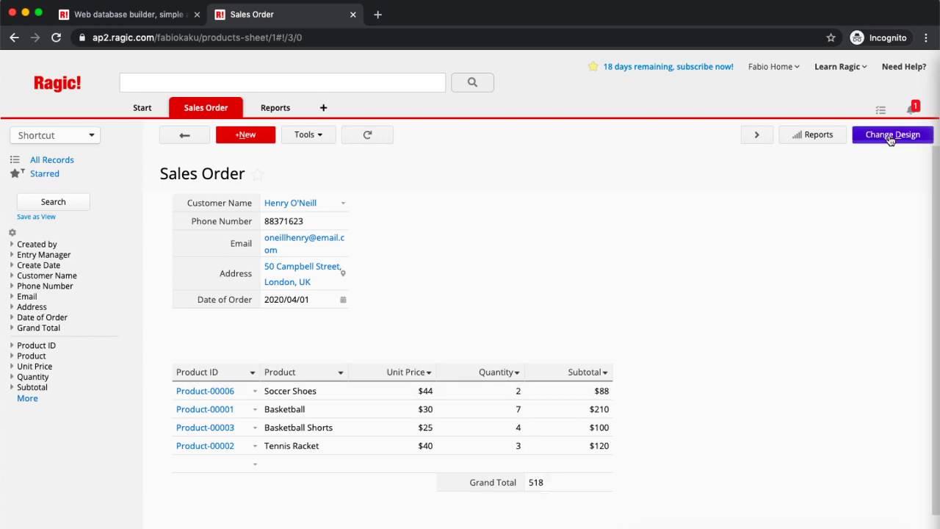
Step: Change the Grand Total field type to Money, save the design and exit design mode
{"action": "left_click", "coordinate": [555, 495]}
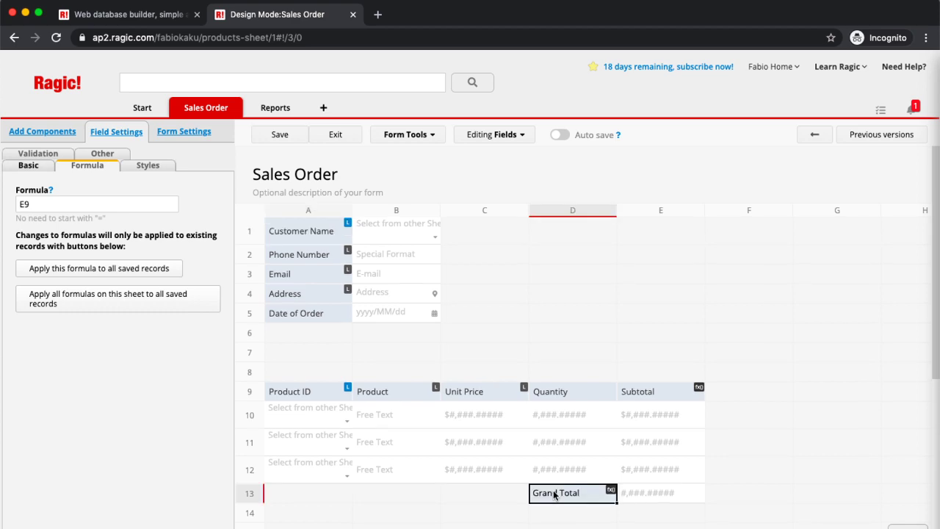
{"action": "left_click", "coordinate": [44, 171]}
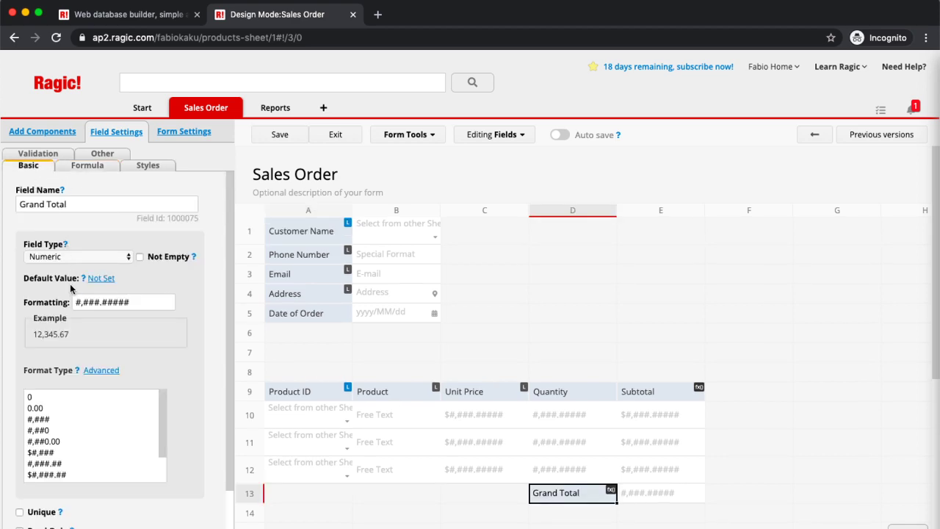
{"action": "left_click", "coordinate": [60, 257]}
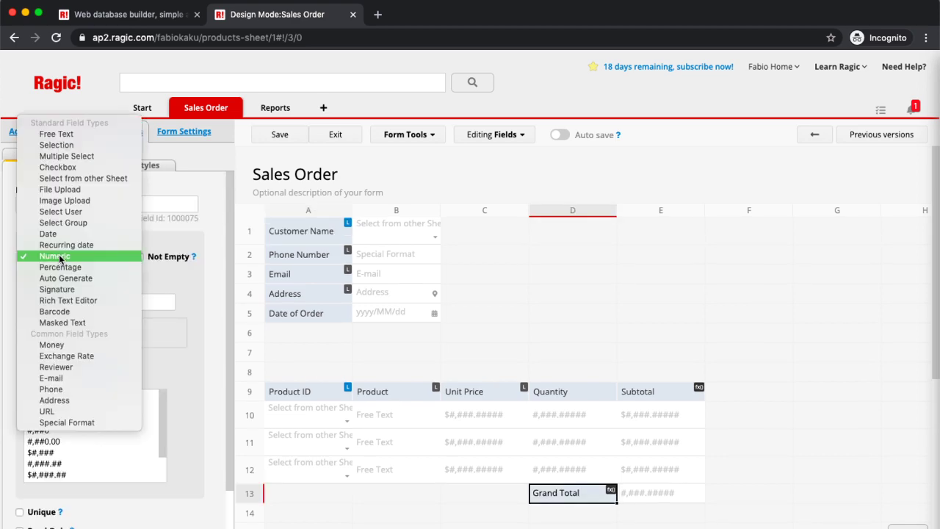
{"action": "left_click", "coordinate": [64, 345]}
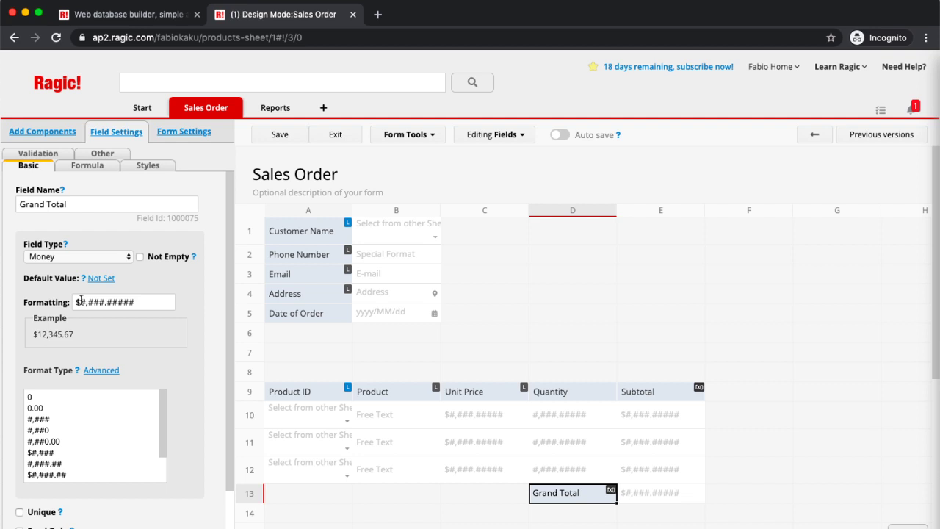
{"action": "left_click", "coordinate": [80, 301]}
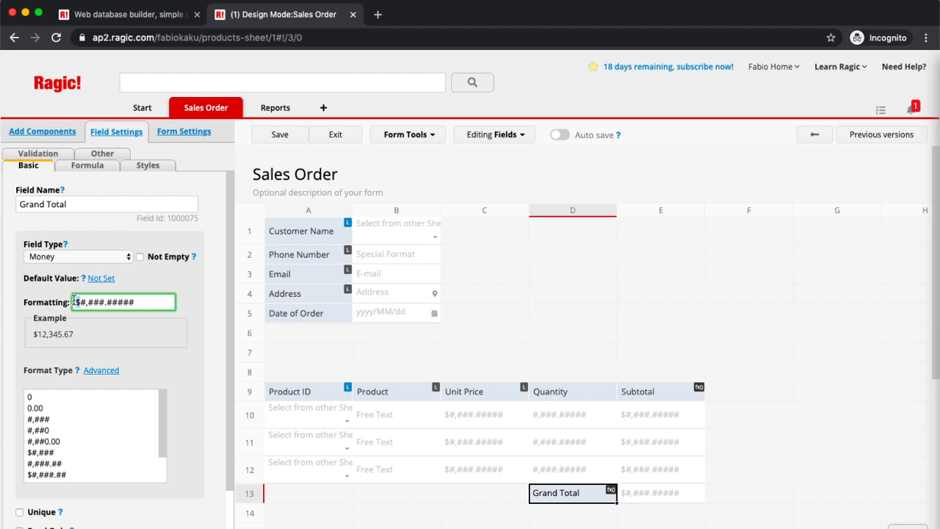
{"action": "left_click", "coordinate": [291, 138]}
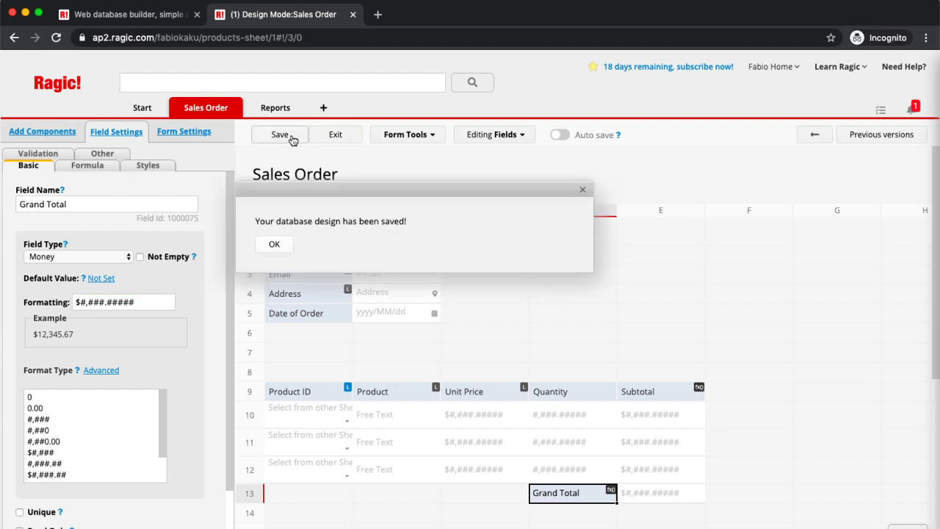
{"action": "left_click", "coordinate": [326, 135]}
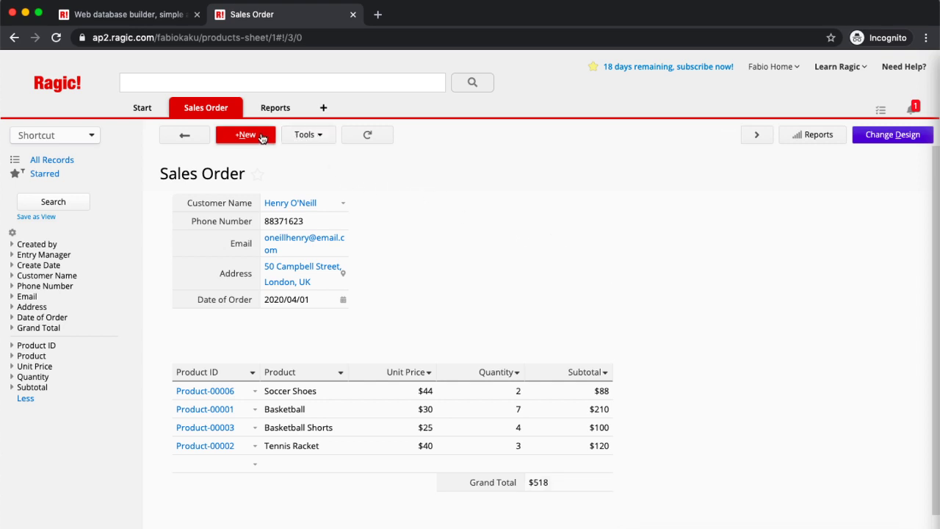
Step: Download the Sales Order record as an Excel file and open it
{"action": "left_click", "coordinate": [304, 139]}
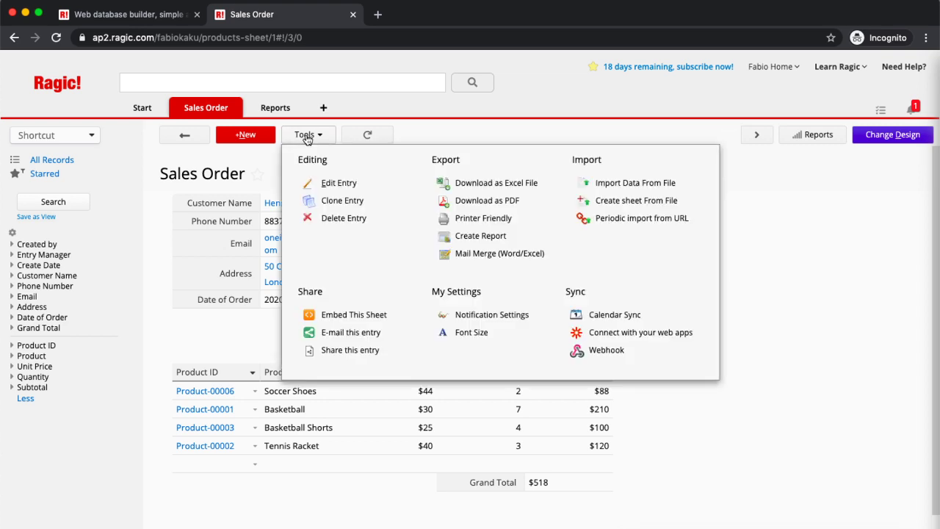
{"action": "left_click", "coordinate": [516, 184]}
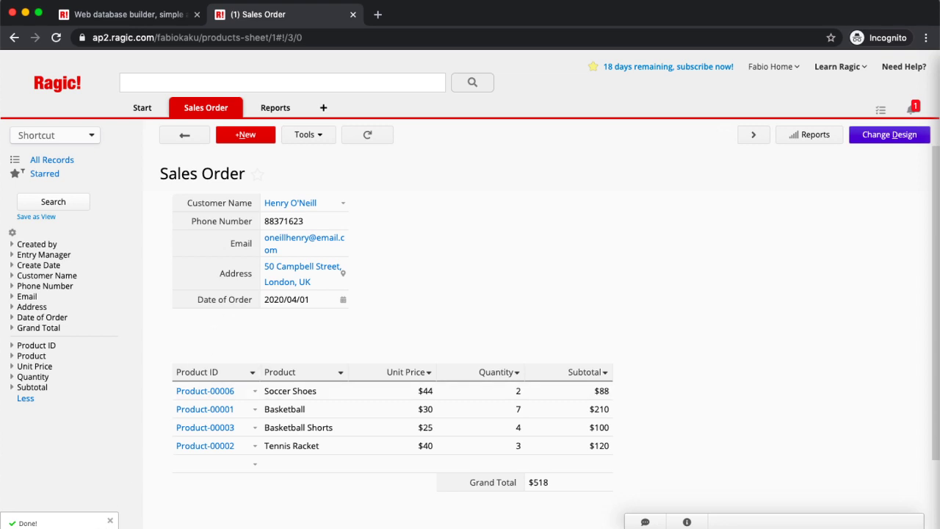
{"action": "key", "text": "super+Tab"}
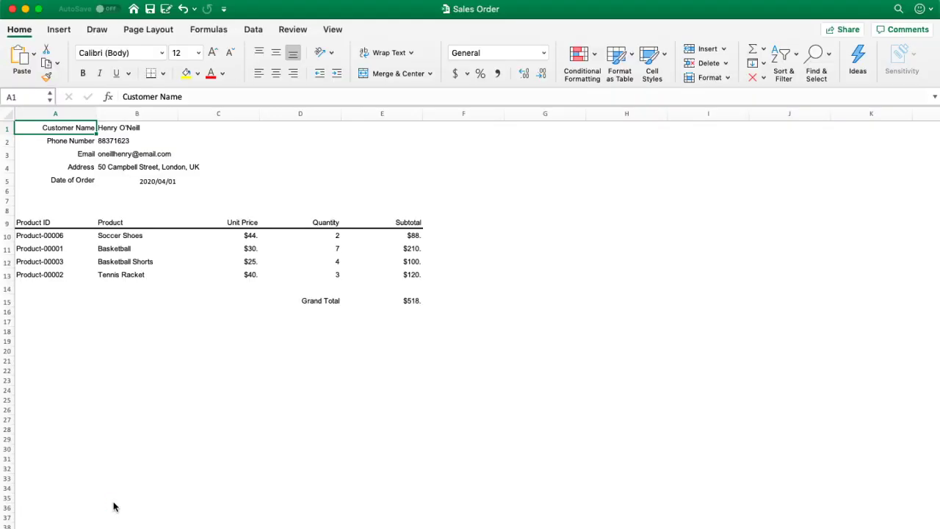
Step: Select the exported data A1:F15 in Excel, then switch back to the Chrome window
{"action": "left_click", "coordinate": [121, 190]}
{"action": "mouse_move", "coordinate": [51, 128]}
{"action": "left_mouse_down"}
{"action": "mouse_move", "coordinate": [286, 223]}
{"action": "mouse_move", "coordinate": [426, 299]}
{"action": "left_mouse_up"}
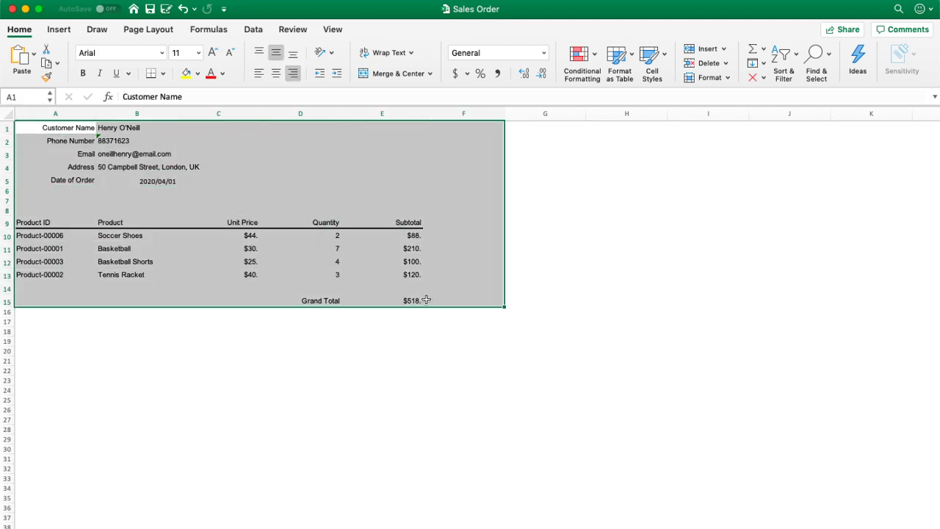
{"action": "key", "text": "ctrl+Up"}
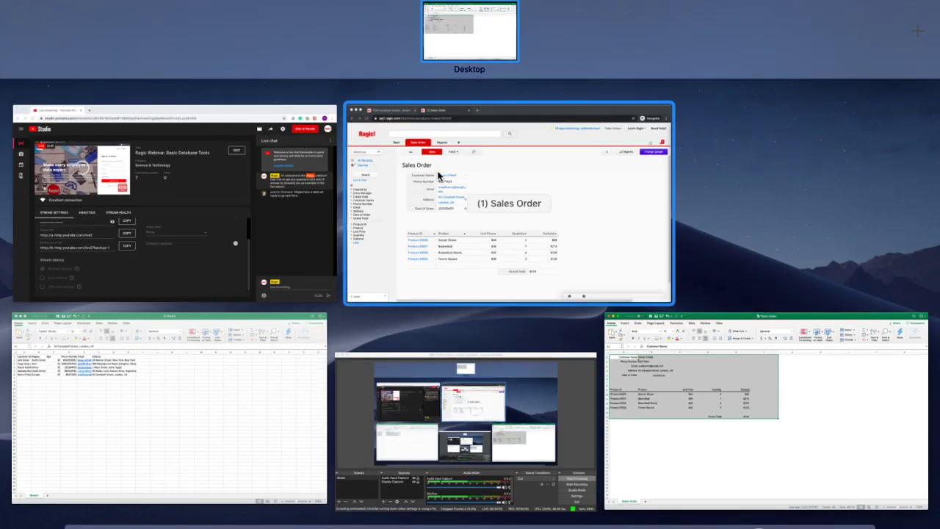
{"action": "left_click", "coordinate": [438, 175]}
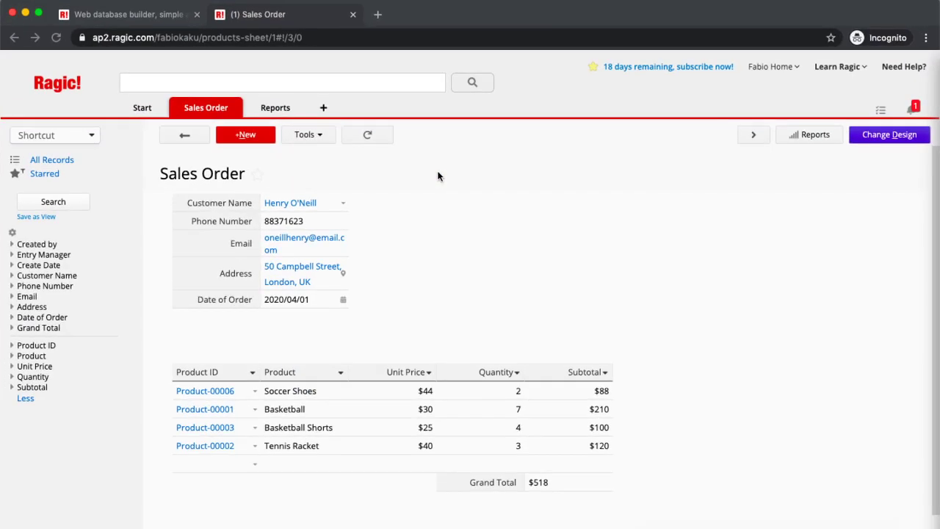
Step: Download the record as a Portrait A4 PDF and open the downloaded file
{"action": "left_click", "coordinate": [311, 139]}
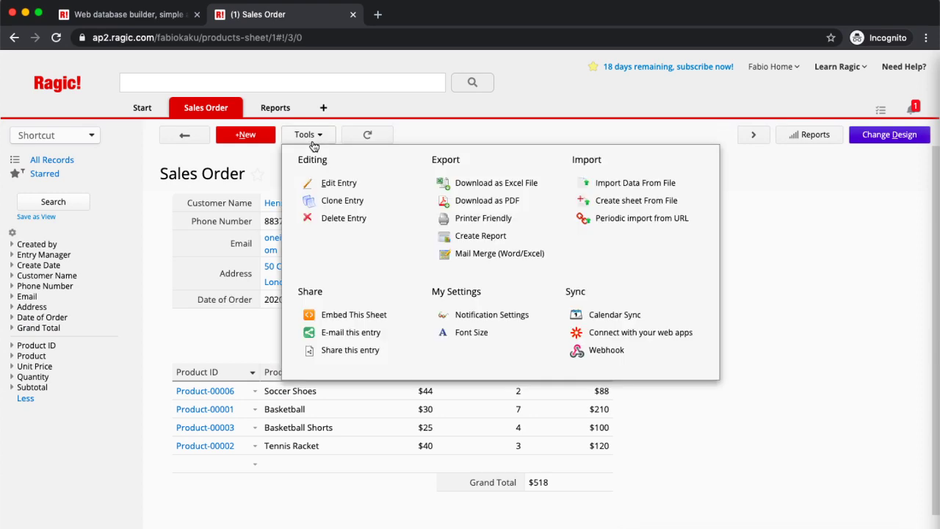
{"action": "left_click", "coordinate": [512, 209]}
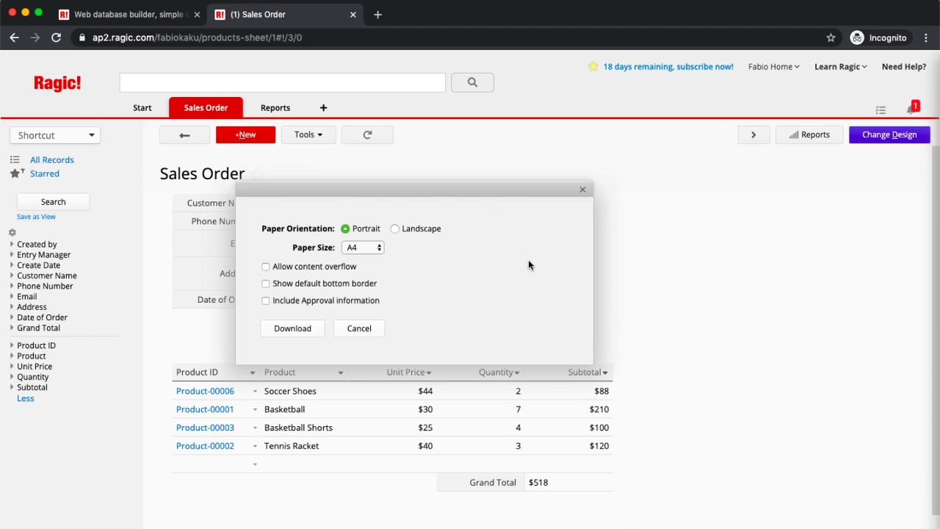
{"action": "left_click", "coordinate": [308, 336]}
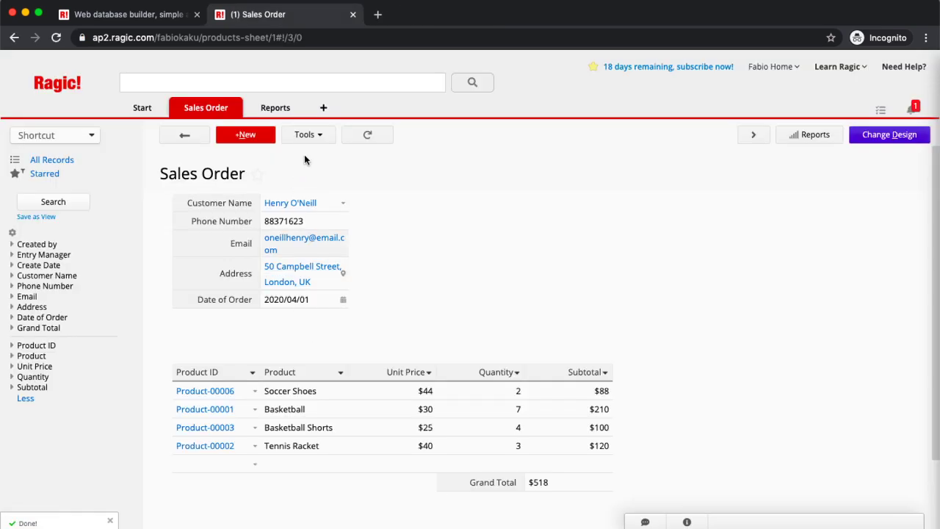
{"action": "left_click", "coordinate": [44, 523]}
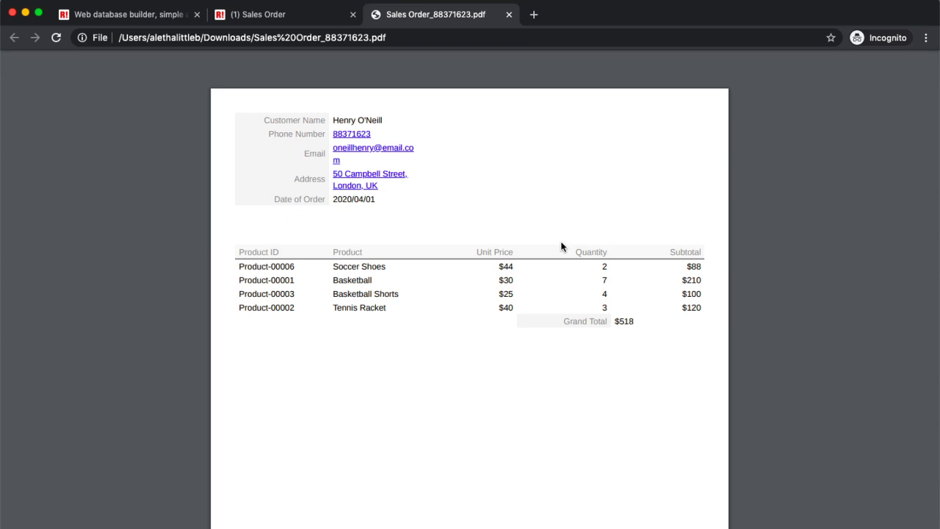
Step: Close the Sales Order PDF tab after checking its $518 Grand Total
{"action": "left_click", "coordinate": [509, 15]}
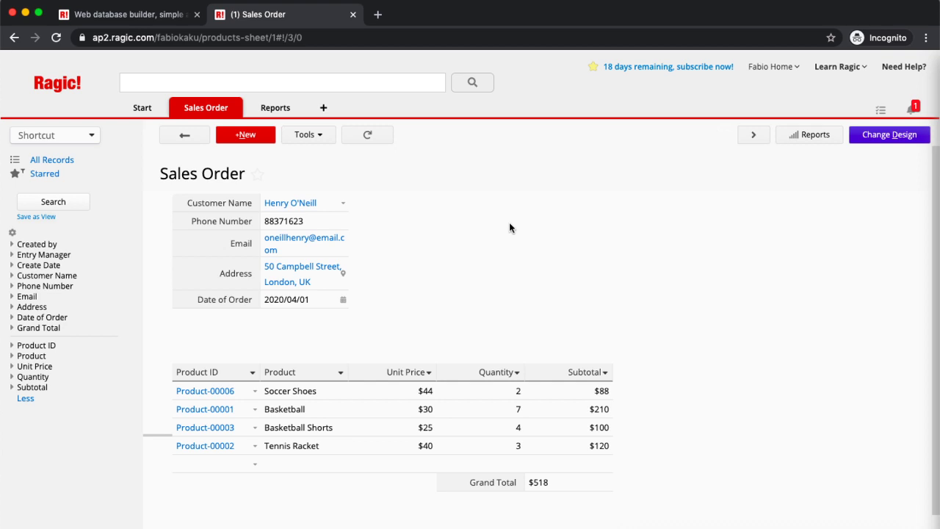
Step: Download the Sample Template from Tools > Mail Merge (Word/Excel)
{"action": "left_click", "coordinate": [320, 139]}
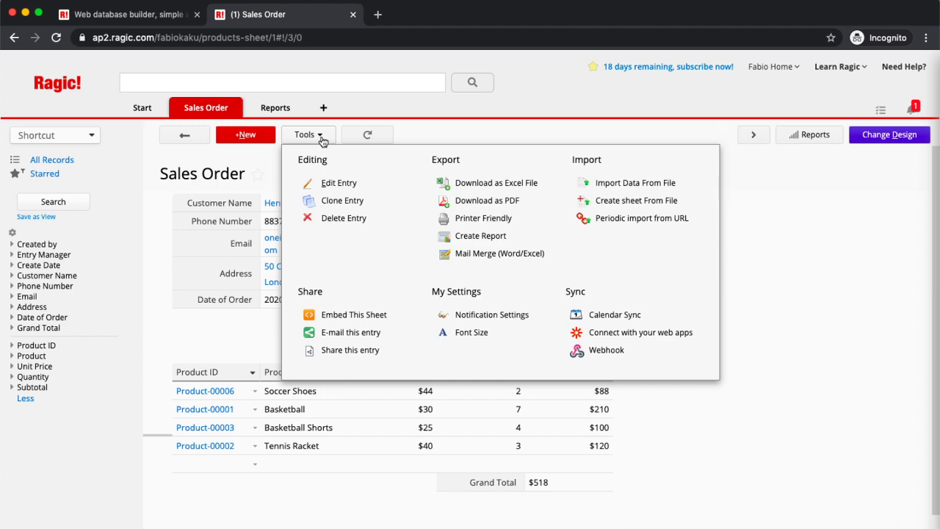
{"action": "left_click", "coordinate": [470, 257]}
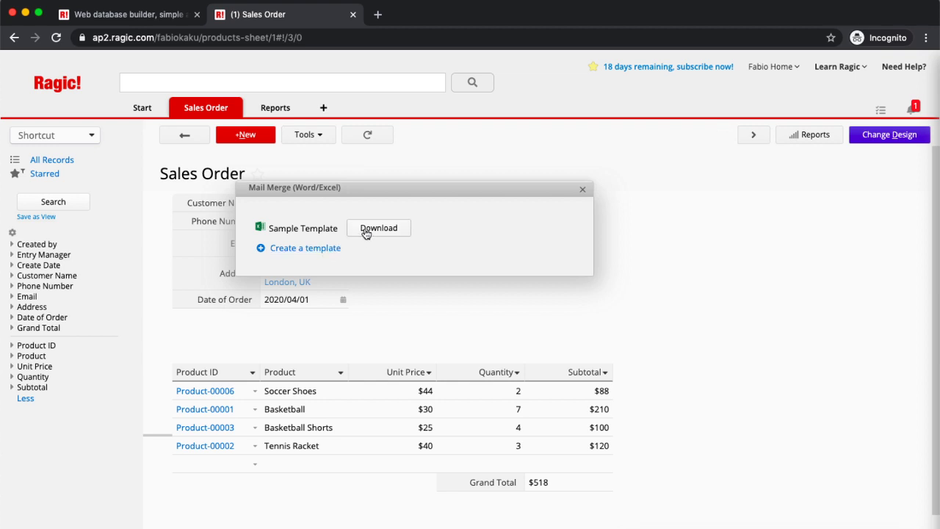
{"action": "left_click", "coordinate": [366, 232]}
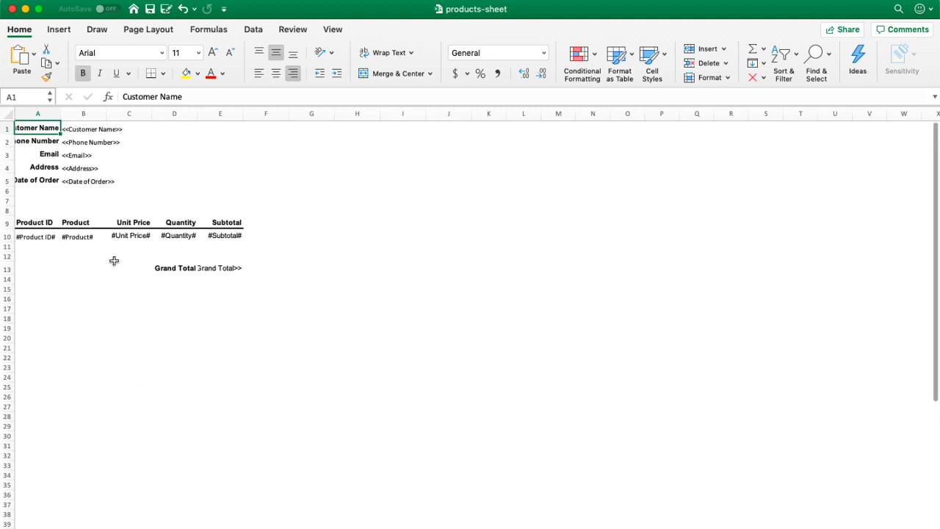
Step: Widen column A so Customer Name and Date of Order labels show fully, then select B1
{"action": "right_click", "coordinate": [60, 112]}
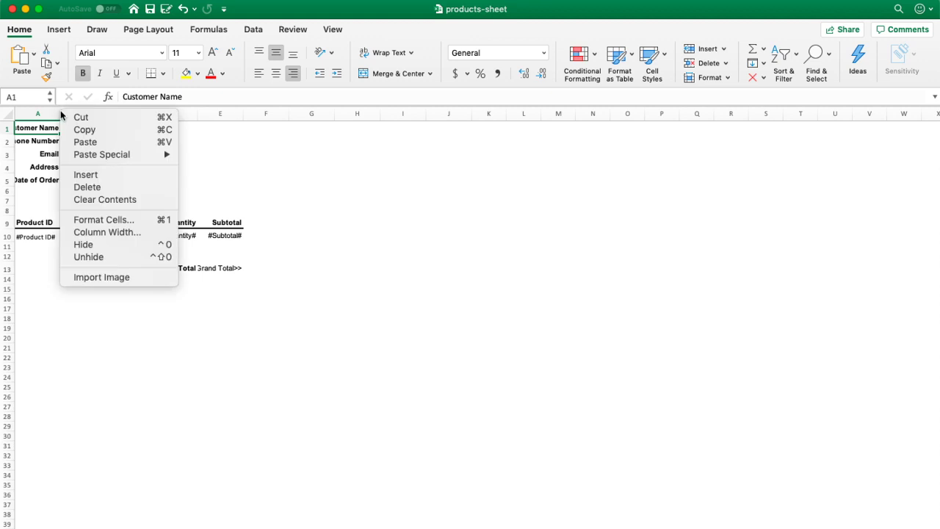
{"action": "key", "text": "Escape"}
{"action": "right_click", "coordinate": [60, 116]}
{"action": "key", "text": "Escape"}
{"action": "left_click_drag", "start_coordinate": [60, 113], "coordinate": [81, 114]}
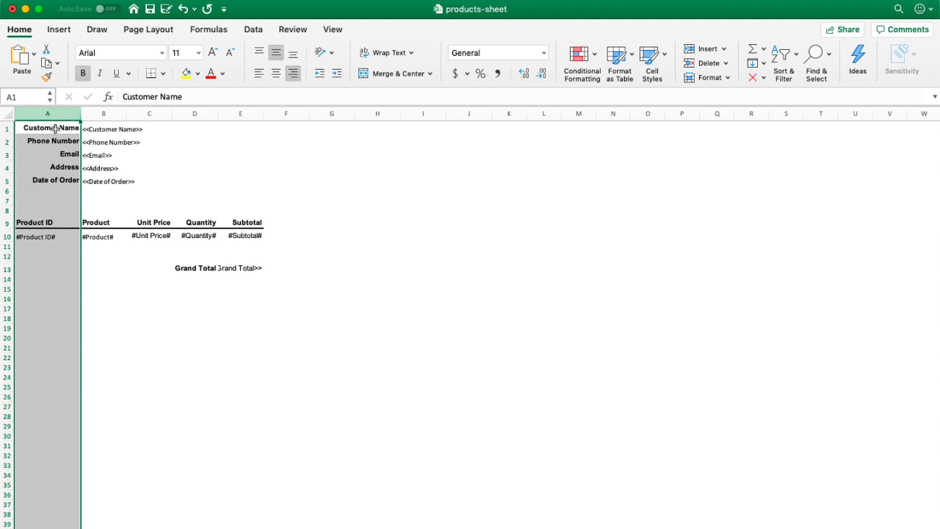
{"action": "left_click", "coordinate": [108, 128]}
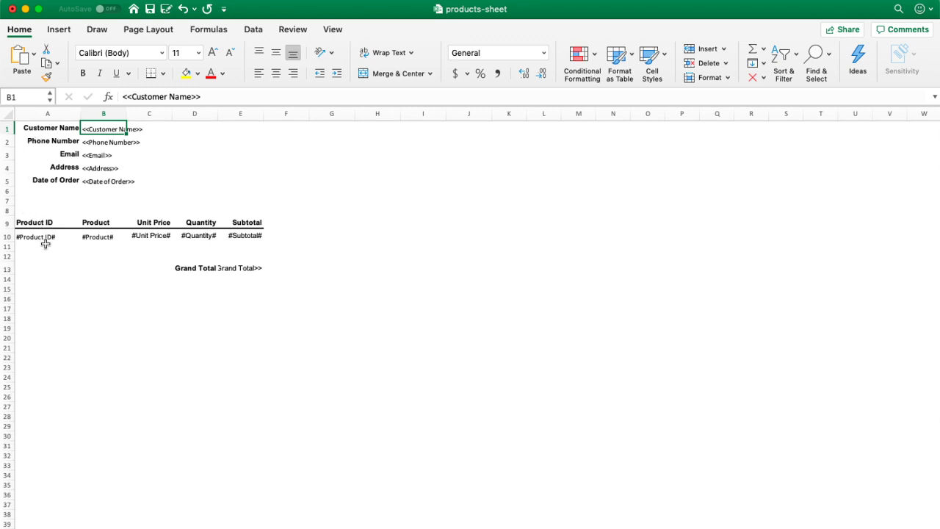
Step: Save the Excel products-sheet template workbook with its placeholder fields
{"action": "left_click", "coordinate": [151, 10]}
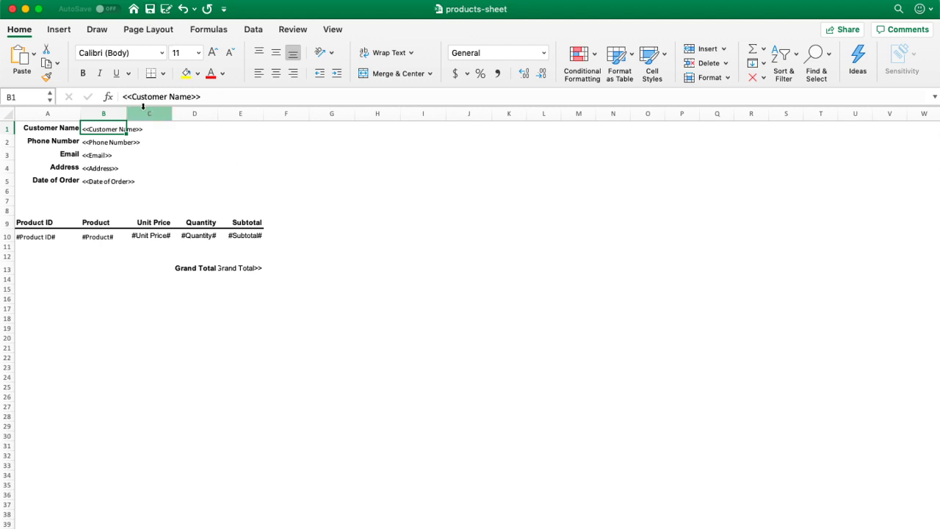
{"action": "key", "text": "ctrl+Up"}
Step: Upload products-sheet.xlsx from Downloads as mail merge template 'Sales Order Template 1'
{"action": "left_click", "coordinate": [456, 184]}
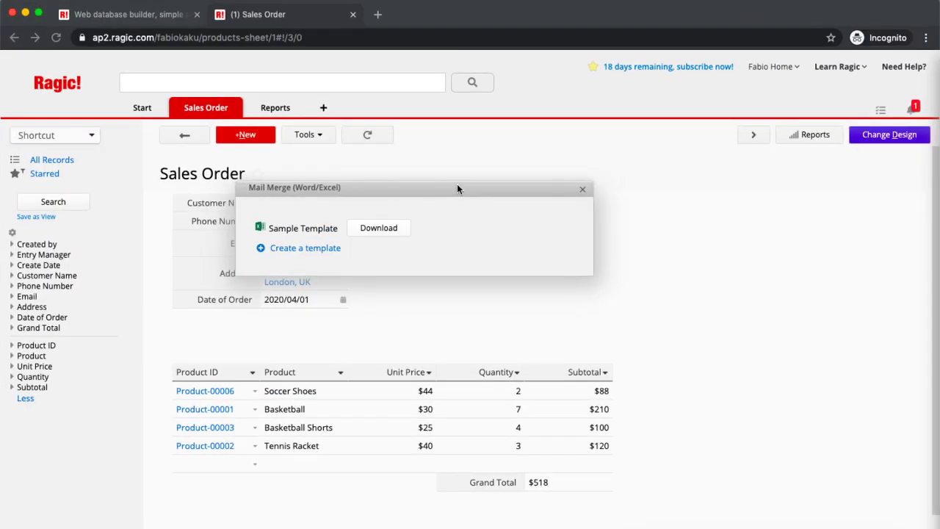
{"action": "left_click", "coordinate": [307, 250]}
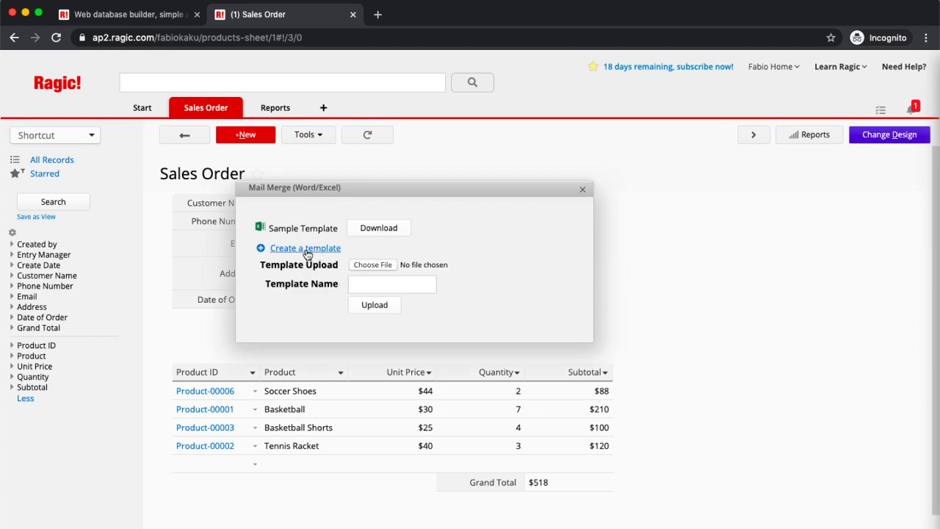
{"action": "left_click", "coordinate": [378, 265]}
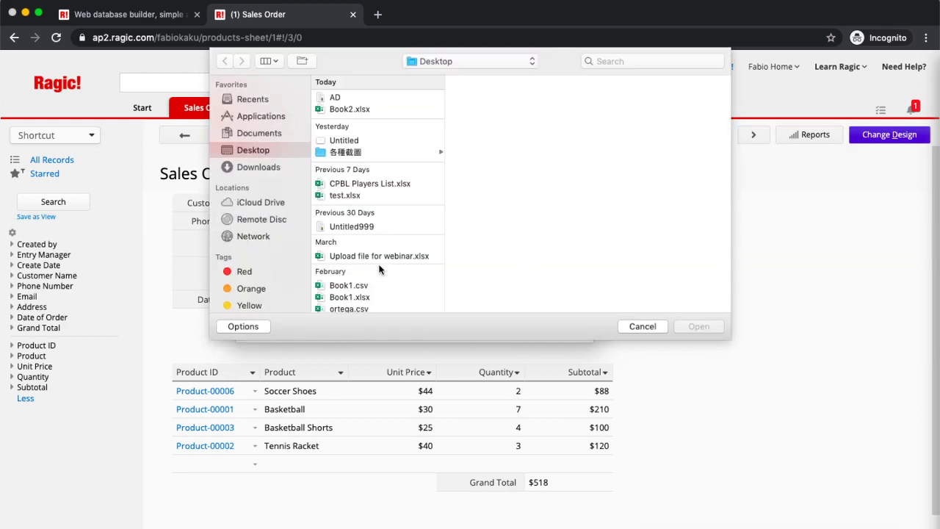
{"action": "scroll", "coordinate": [377, 213], "scroll_direction": "down", "scroll_amount": 1}
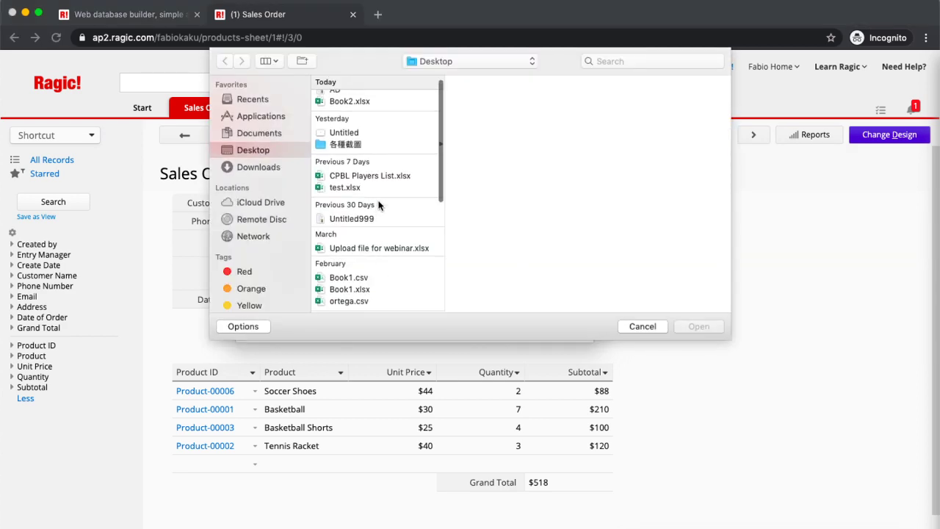
{"action": "left_click", "coordinate": [257, 166]}
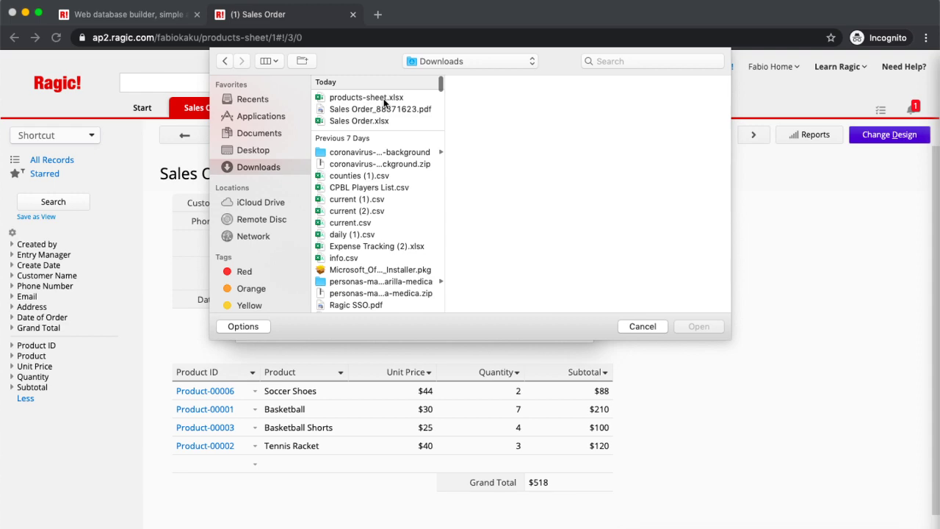
{"action": "left_click", "coordinate": [384, 99]}
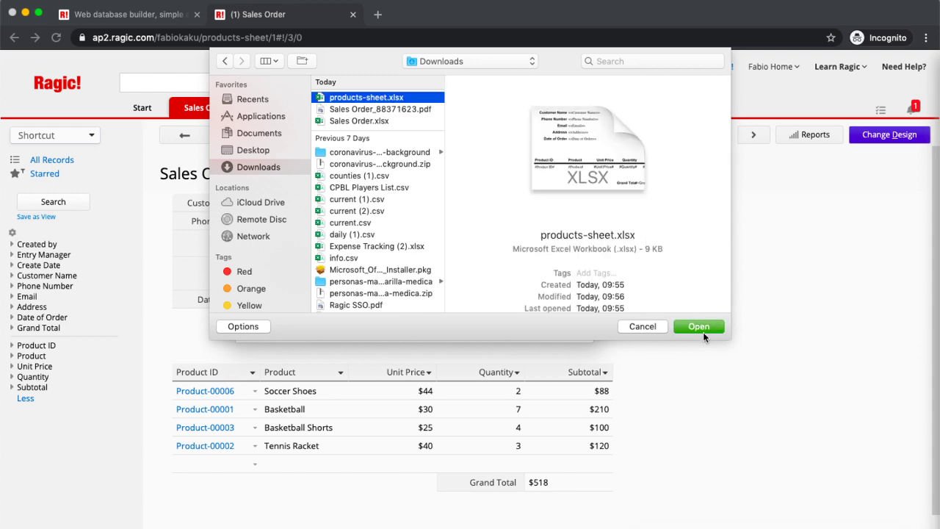
{"action": "left_click", "coordinate": [704, 324]}
{"action": "left_click", "coordinate": [384, 285]}
{"action": "type", "text": "Sales Order Template 1"}
{"action": "left_click", "coordinate": [362, 307]}
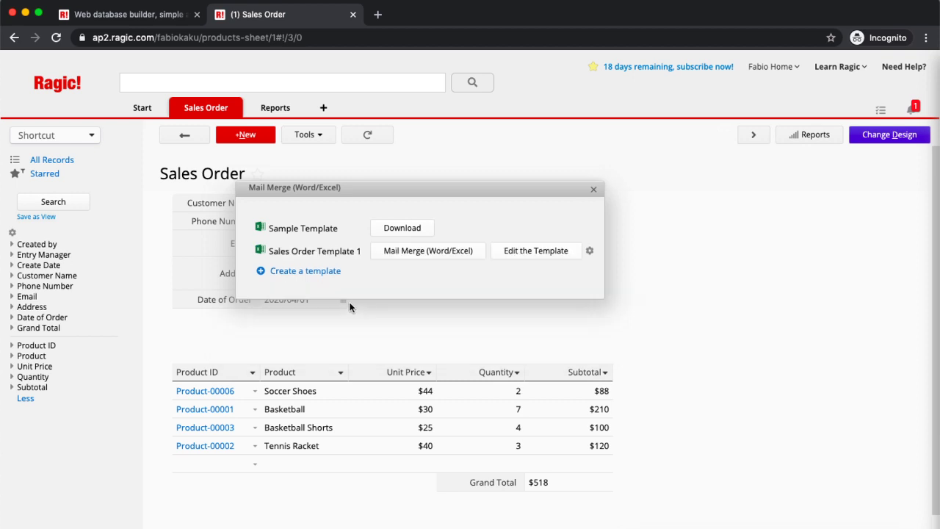
Step: Generate and open the merged Excel workbook from Sales Order Template 1
{"action": "left_click", "coordinate": [413, 256]}
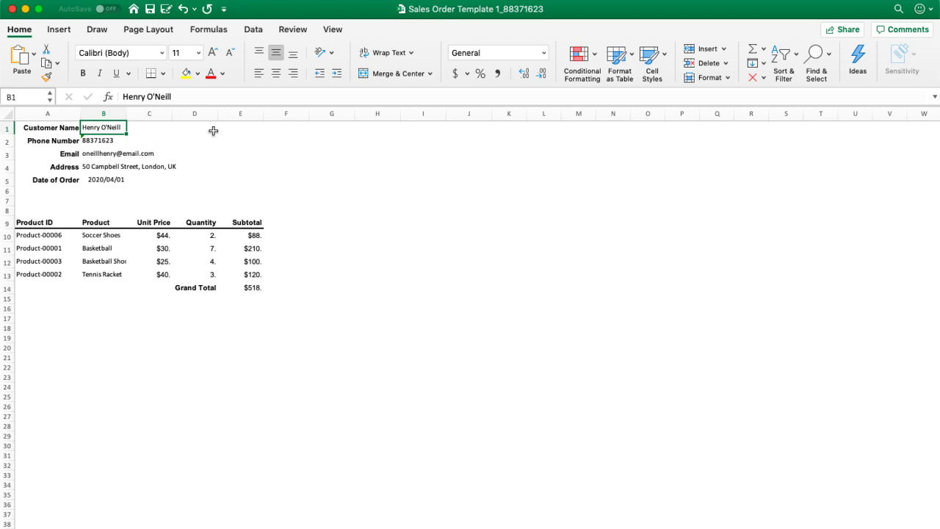
{"action": "key", "text": "ctrl+Up"}
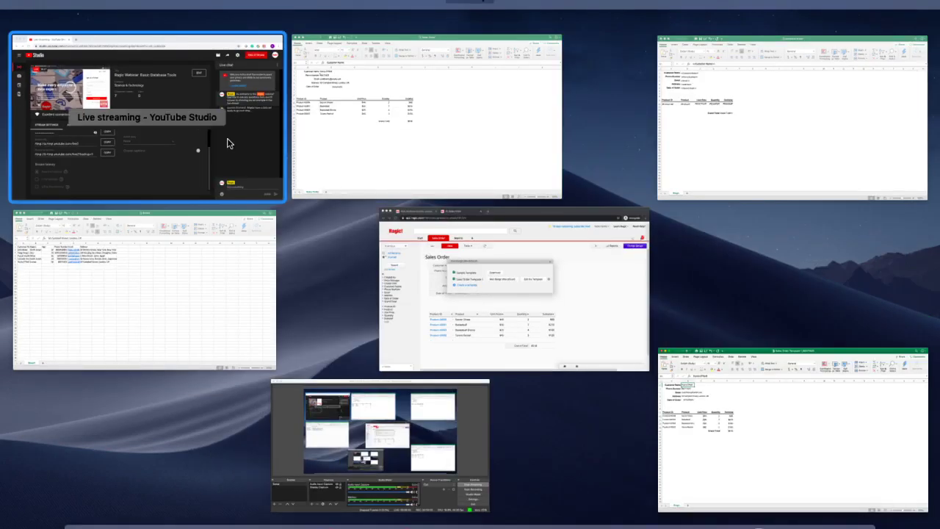
Step: Return to Ragic and dismiss the Mail Merge dialog
{"action": "left_click", "coordinate": [479, 281]}
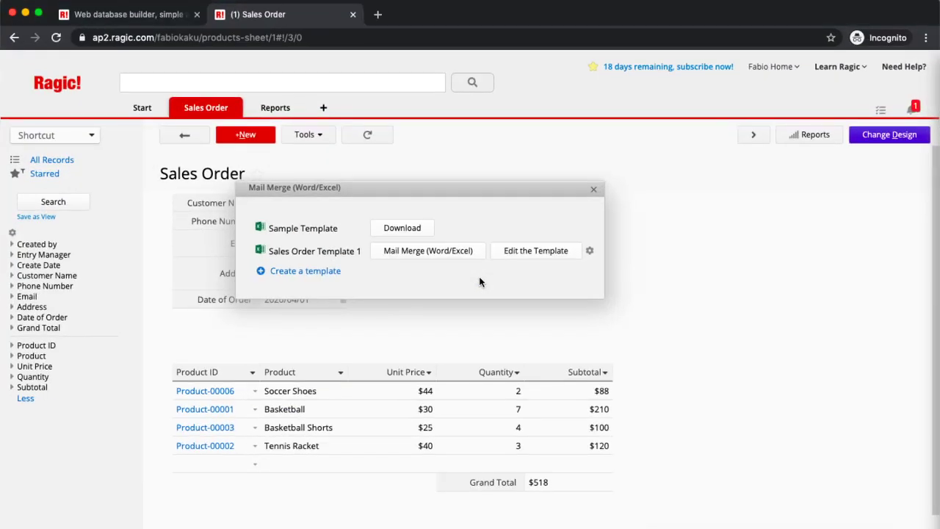
{"action": "left_click", "coordinate": [592, 193]}
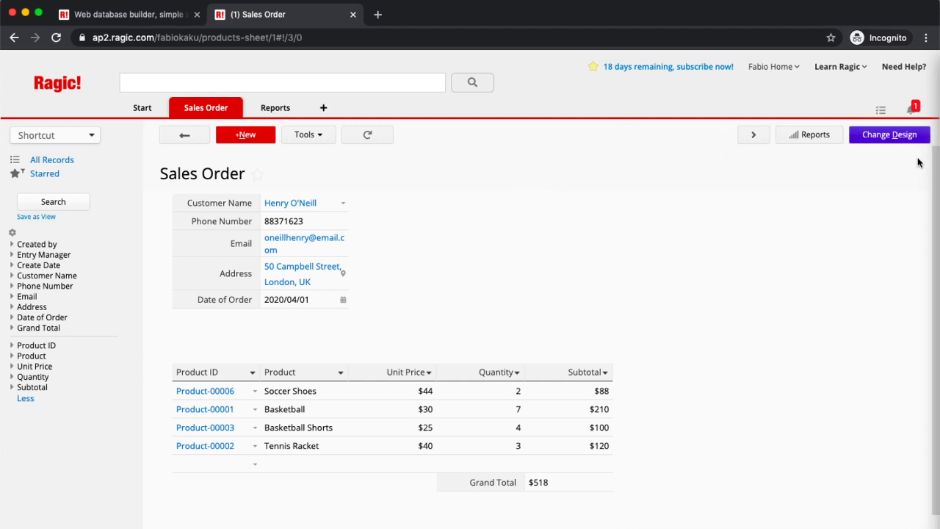
Step: Enter Sales Order design mode, add a second approval step, and open step one's rules
{"action": "left_click", "coordinate": [901, 140]}
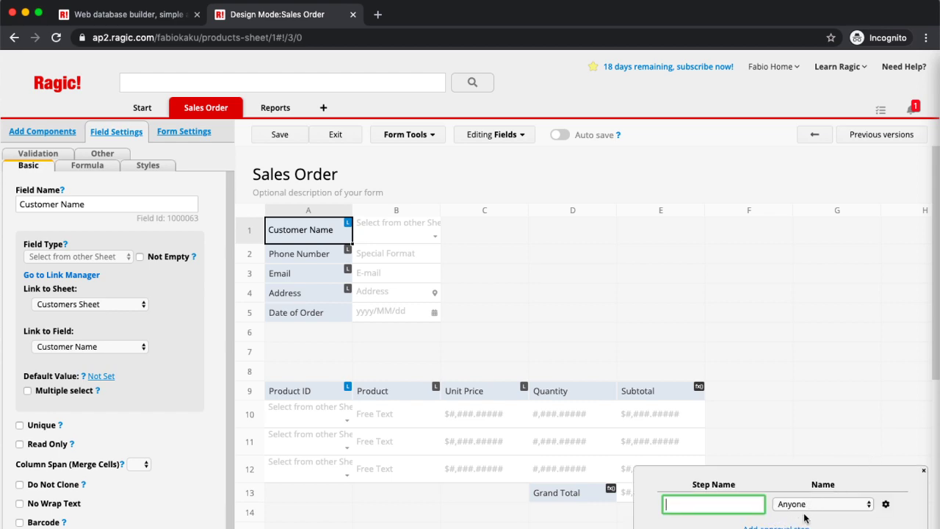
{"action": "left_click", "coordinate": [797, 526]}
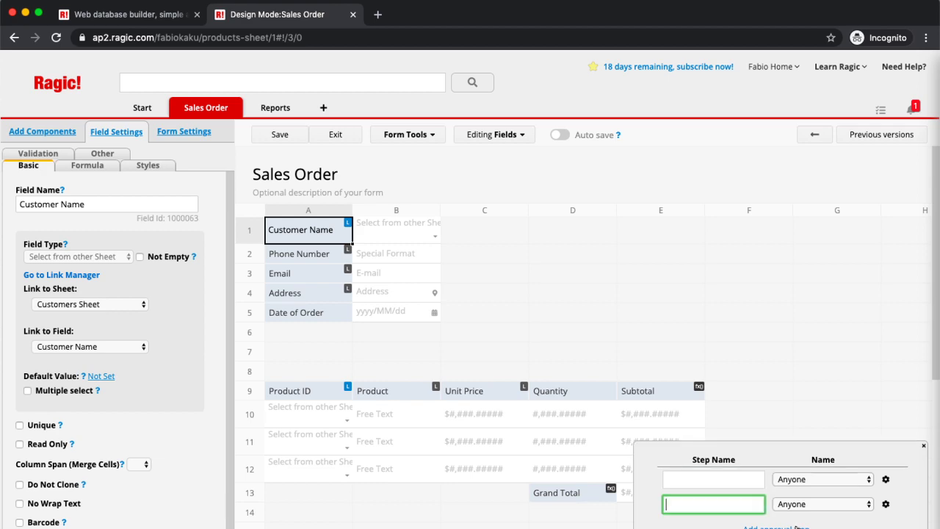
{"action": "left_click", "coordinate": [830, 480]}
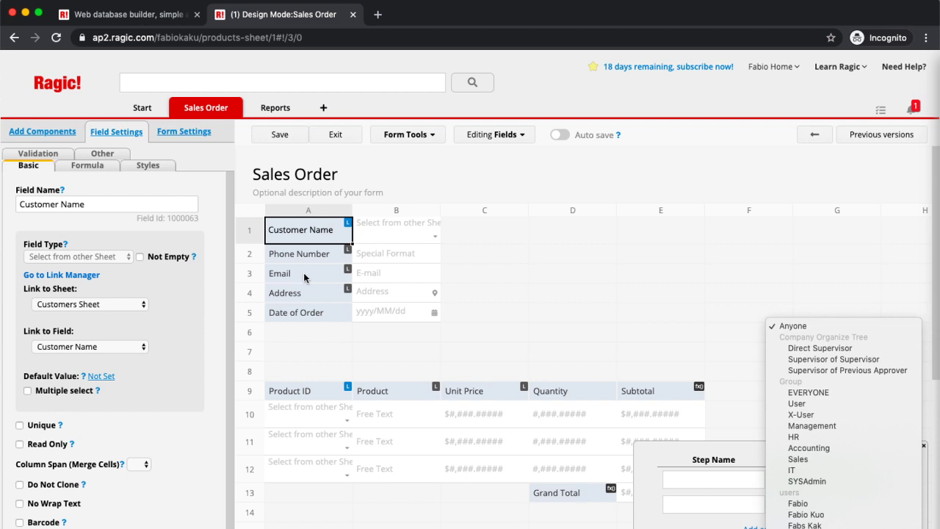
{"action": "left_click", "coordinate": [750, 455]}
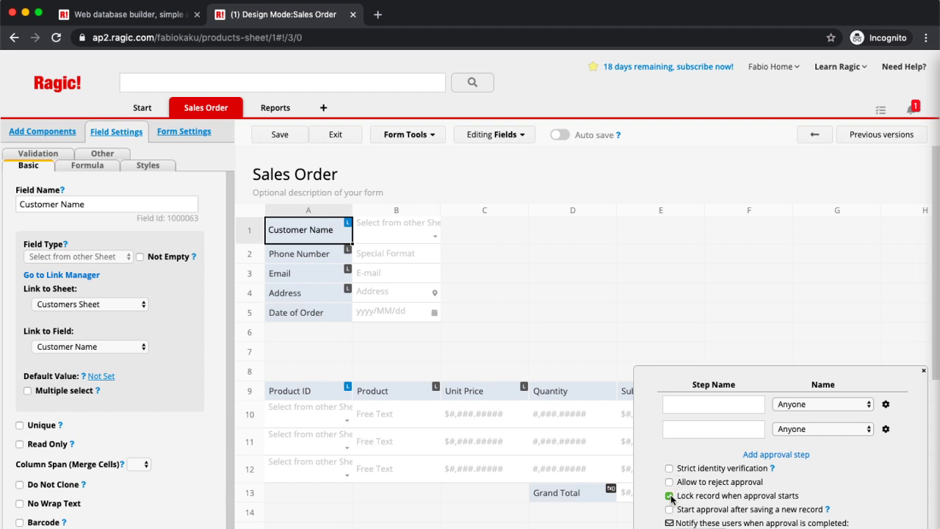
{"action": "left_click", "coordinate": [886, 406]}
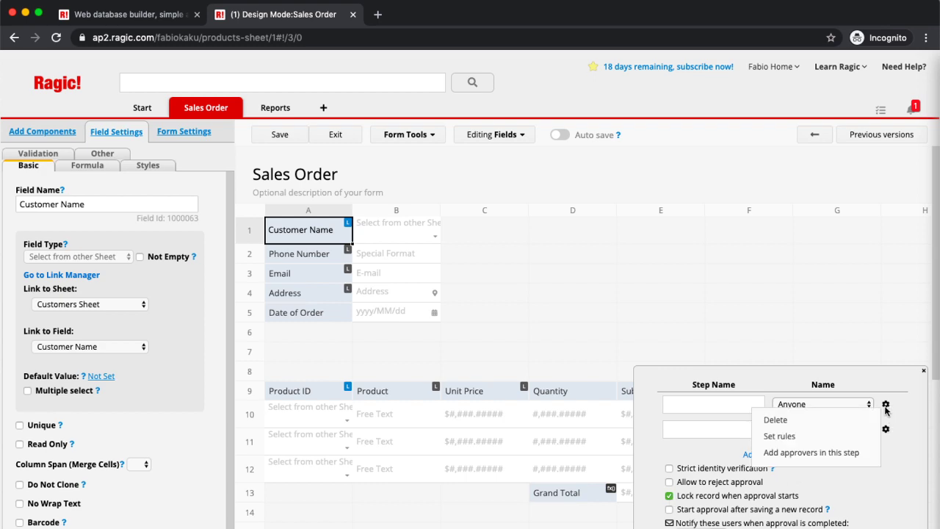
{"action": "left_click", "coordinate": [836, 439]}
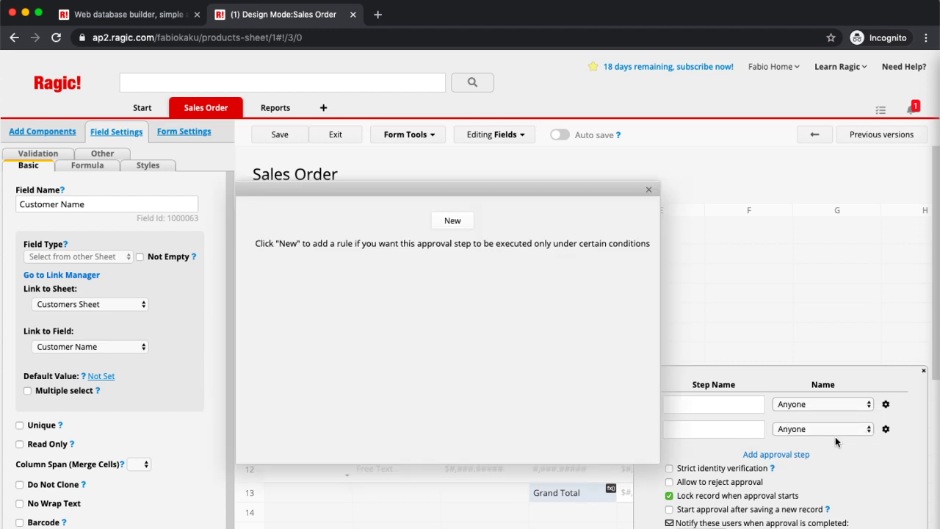
Step: Add a rule limiting step one to orders whose Customer Name equals a chosen customer
{"action": "left_click", "coordinate": [448, 221]}
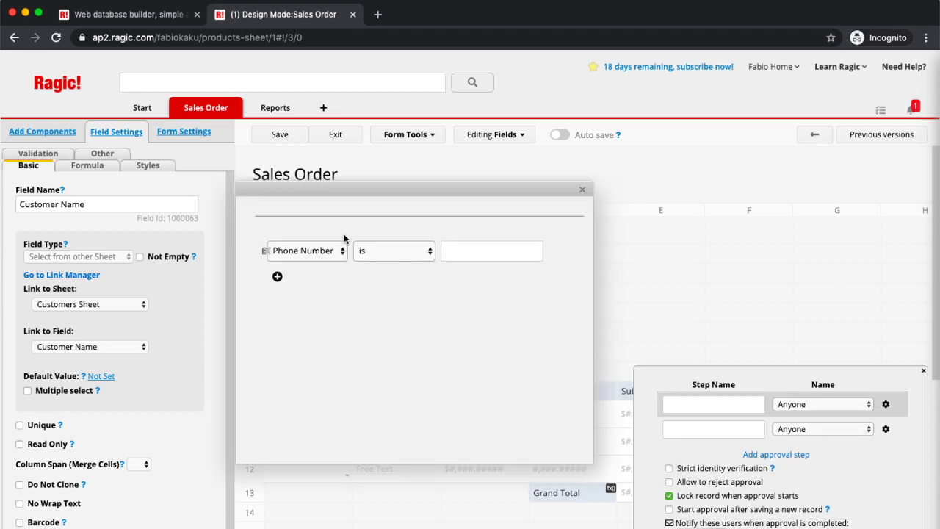
{"action": "left_click", "coordinate": [294, 253]}
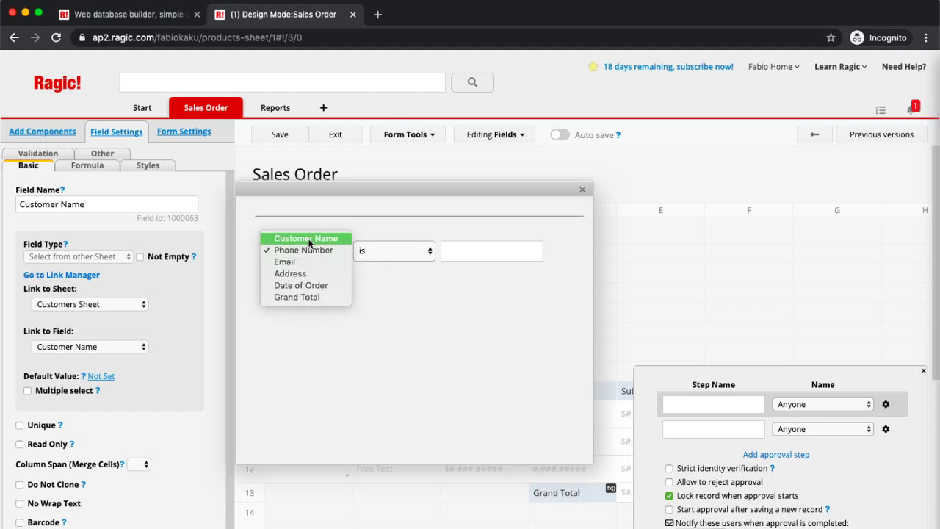
{"action": "left_click", "coordinate": [304, 237]}
{"action": "left_click", "coordinate": [409, 257]}
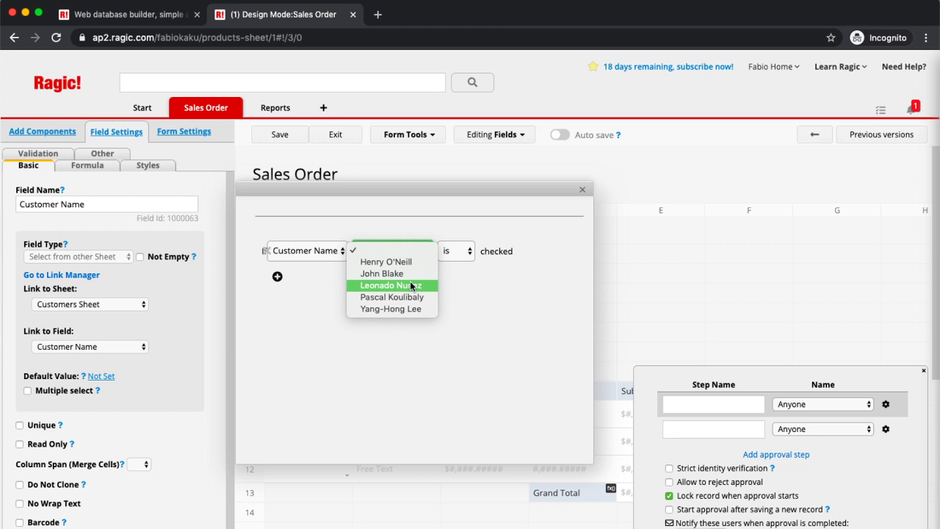
{"action": "left_click", "coordinate": [411, 285]}
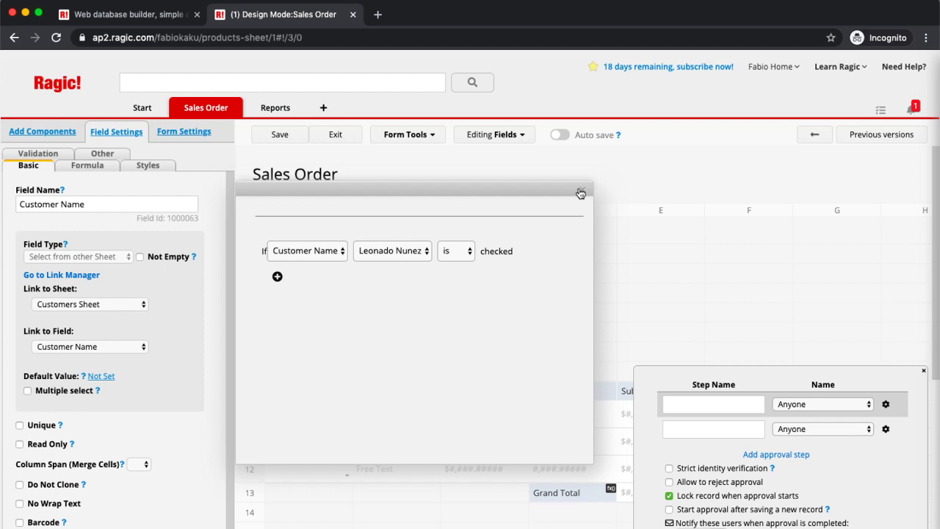
{"action": "left_click", "coordinate": [580, 193]}
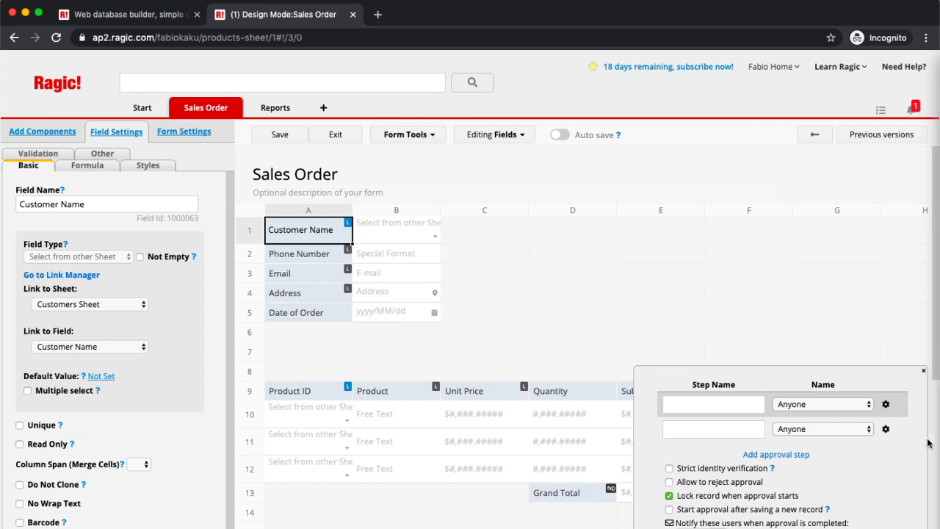
Step: Close the approval panel, save the Sales Order design, and exit design mode
{"action": "left_click", "coordinate": [924, 370]}
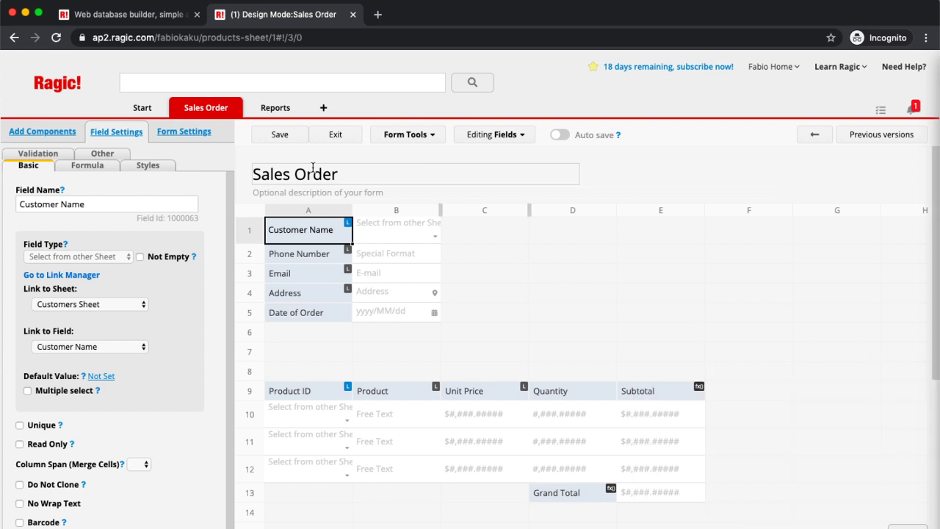
{"action": "left_click", "coordinate": [261, 137]}
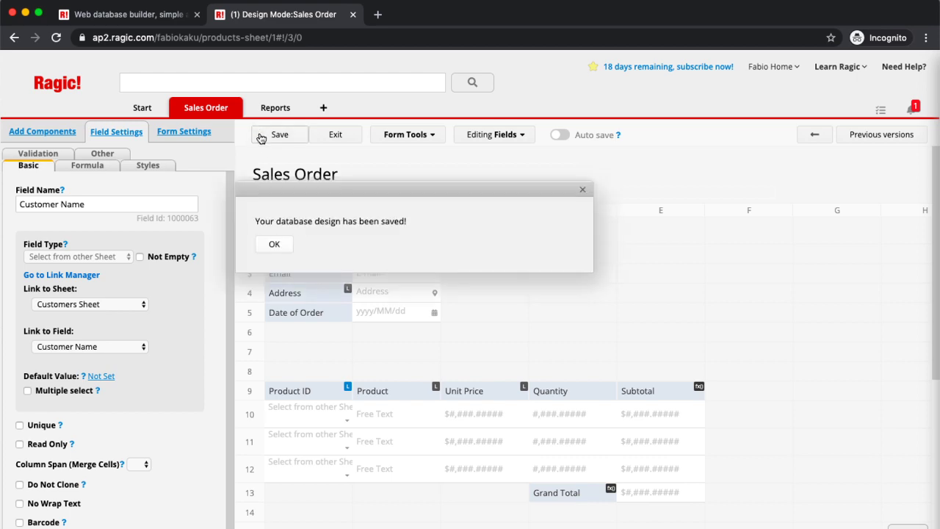
{"action": "left_click", "coordinate": [353, 134]}
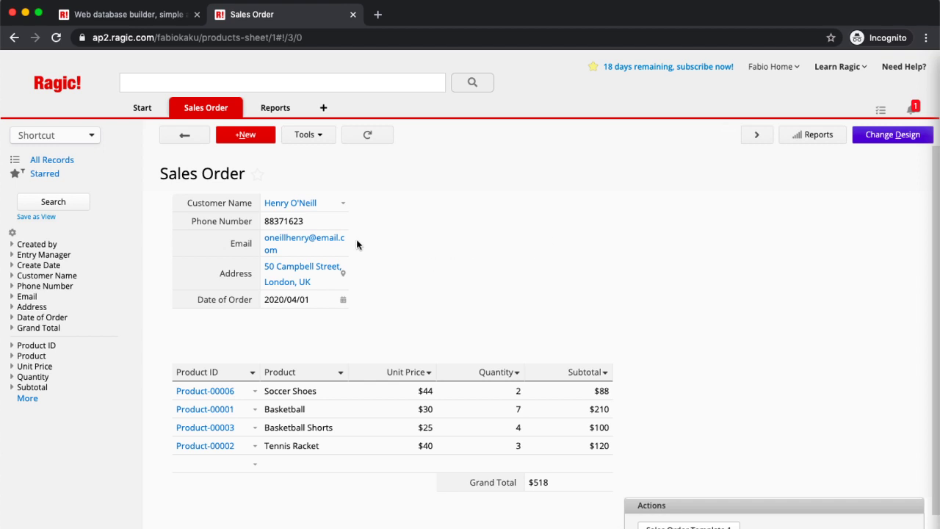
Step: Start a new sales order for the chosen customer, dated 2020/04/10
{"action": "double_click", "coordinate": [250, 136]}
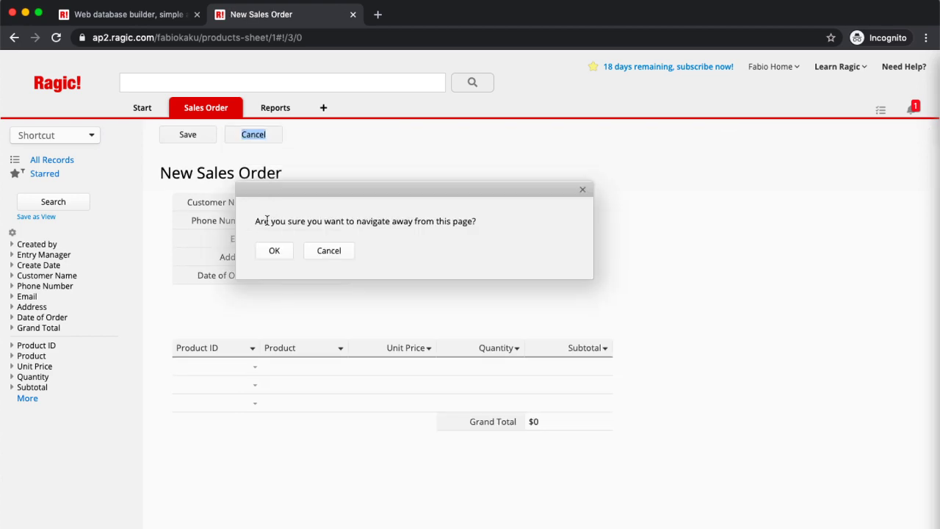
{"action": "left_click", "coordinate": [274, 252]}
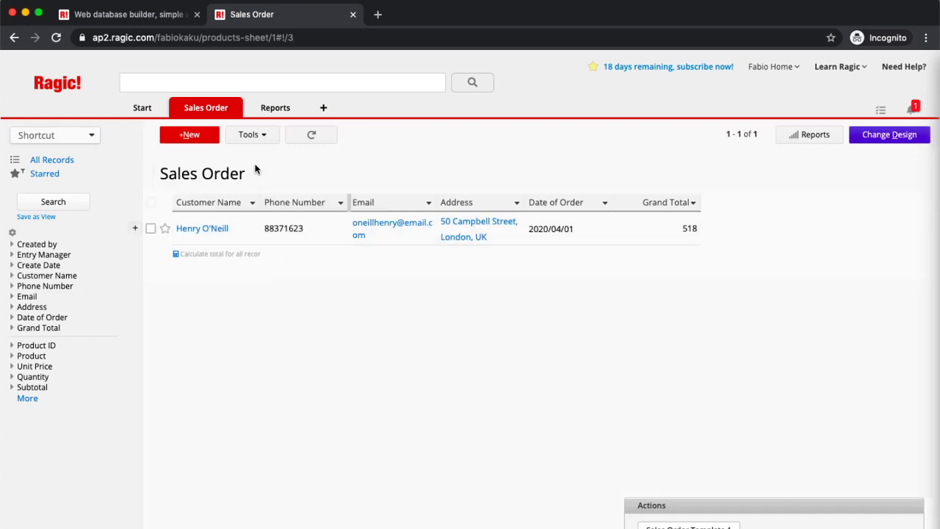
{"action": "left_click", "coordinate": [190, 135]}
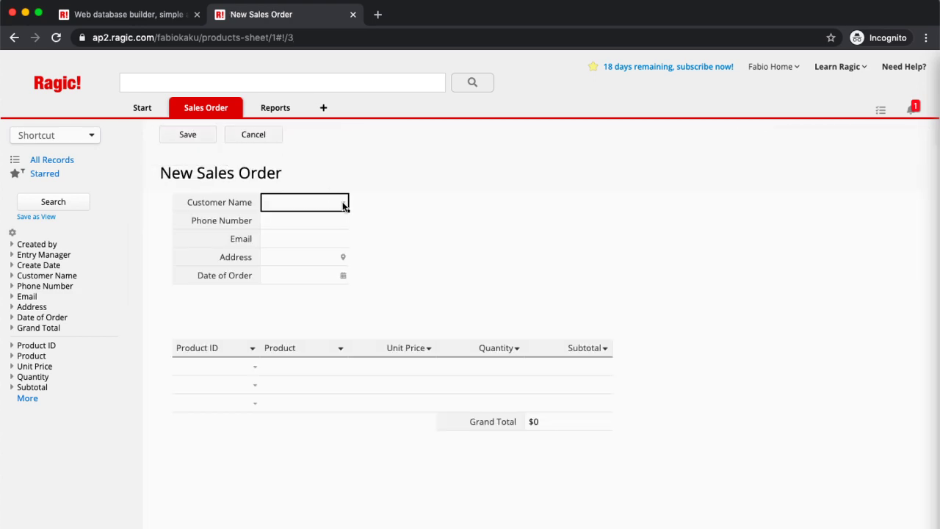
{"action": "left_click", "coordinate": [343, 203]}
{"action": "left_click", "coordinate": [252, 210]}
{"action": "left_click", "coordinate": [314, 310]}
{"action": "left_click", "coordinate": [315, 308]}
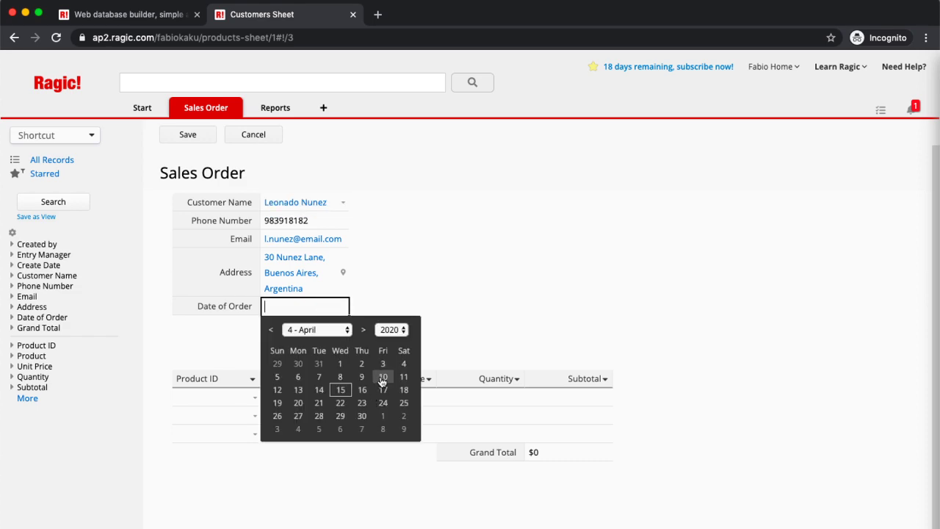
{"action": "left_click", "coordinate": [382, 383]}
Step: Add Basketball Shorts ×10 and Skates ×2, then save the $380 order
{"action": "left_click", "coordinate": [255, 398]}
{"action": "left_click", "coordinate": [220, 220]}
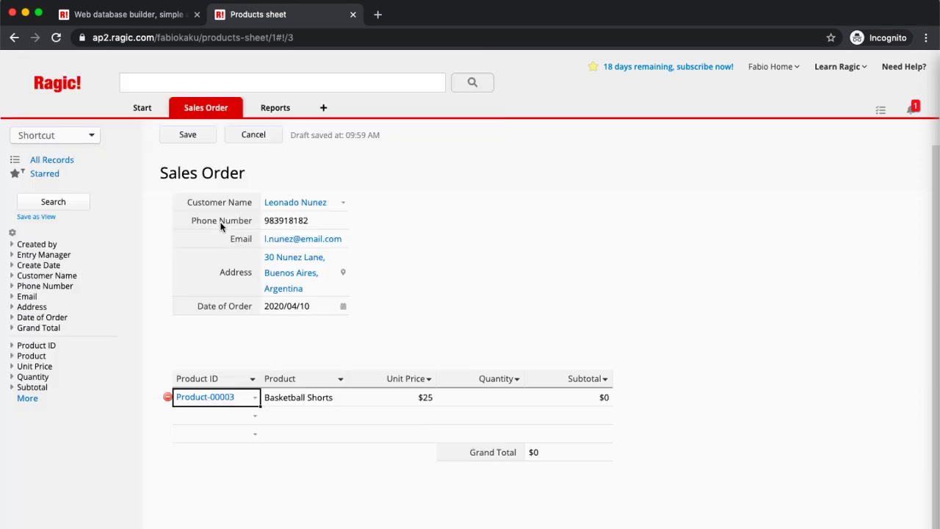
{"action": "left_click", "coordinate": [470, 394]}
{"action": "type", "text": "10"}
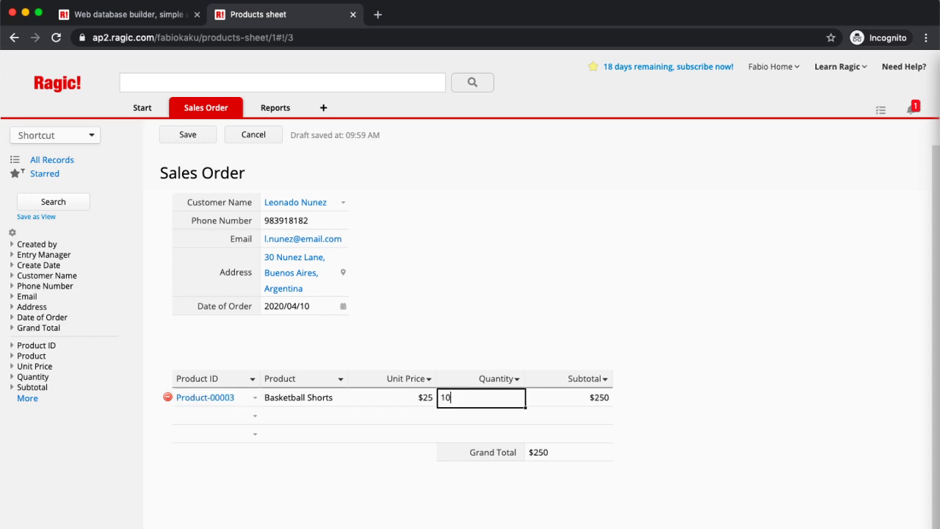
{"action": "left_click", "coordinate": [255, 415]}
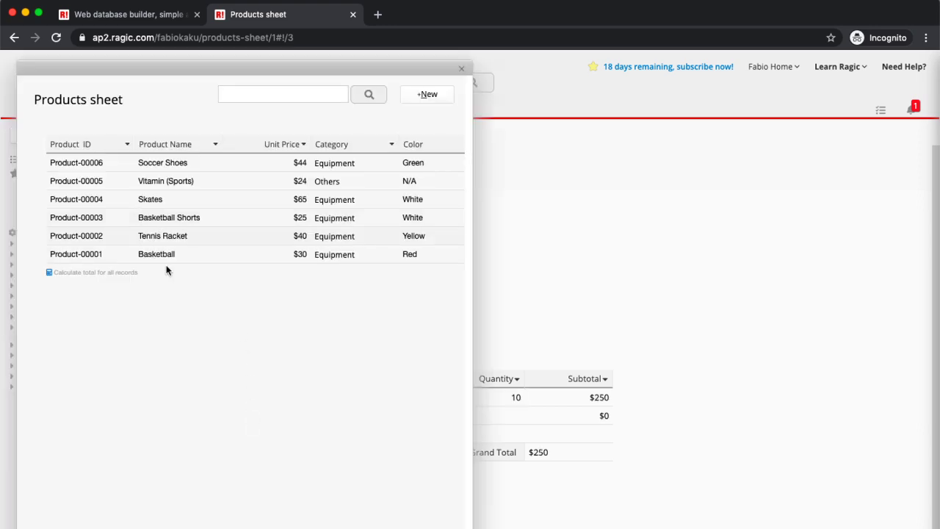
{"action": "left_click", "coordinate": [187, 201]}
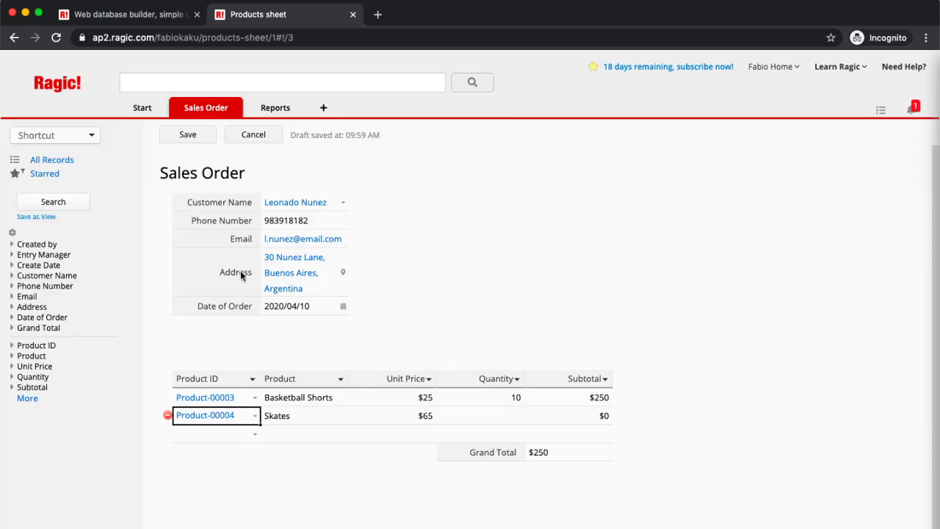
{"action": "left_click", "coordinate": [492, 415]}
{"action": "type", "text": "2"}
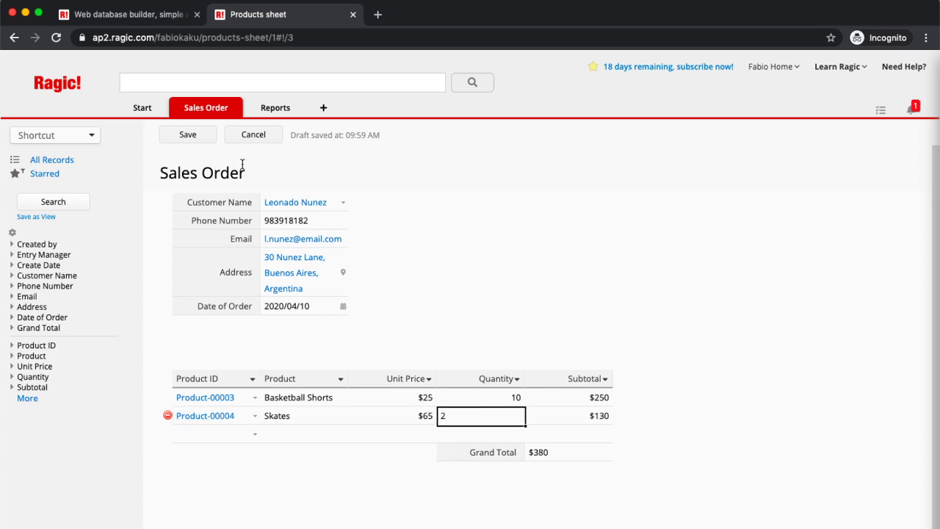
{"action": "left_click", "coordinate": [187, 144]}
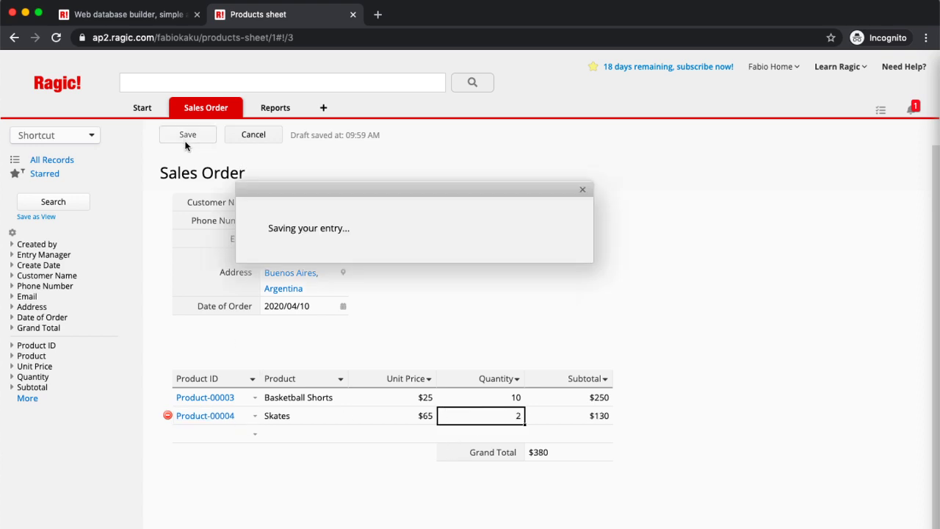
Step: Start a new sales order for the Africa customer, dated 2020/04/06
{"action": "left_click", "coordinate": [244, 132]}
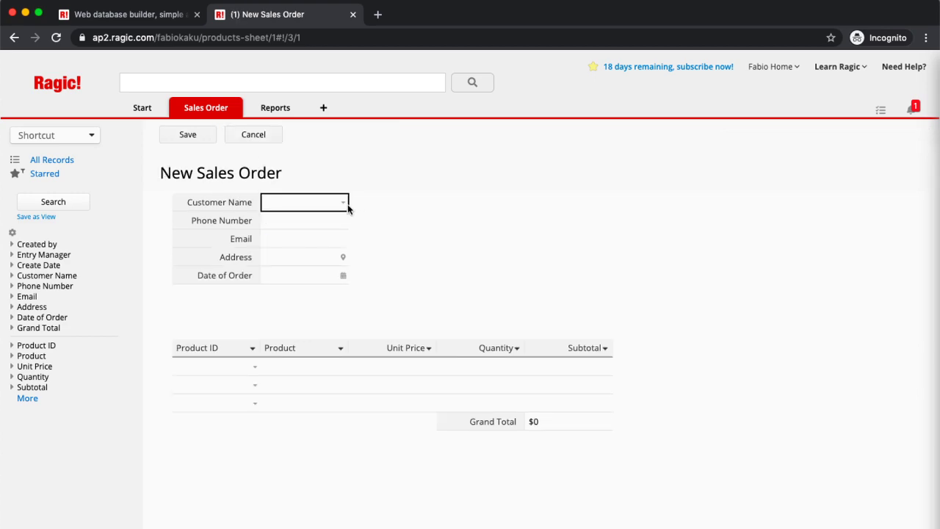
{"action": "left_click", "coordinate": [347, 207]}
{"action": "left_click", "coordinate": [212, 248]}
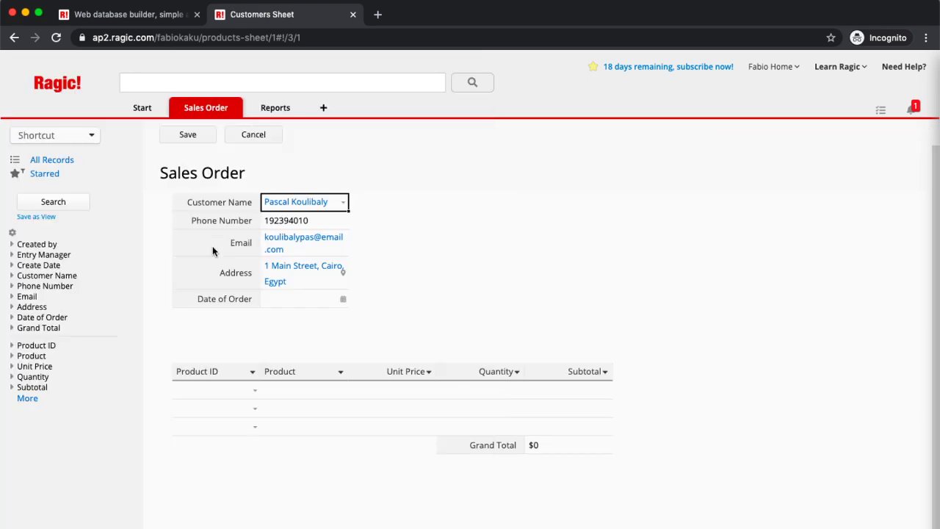
{"action": "left_click", "coordinate": [340, 304]}
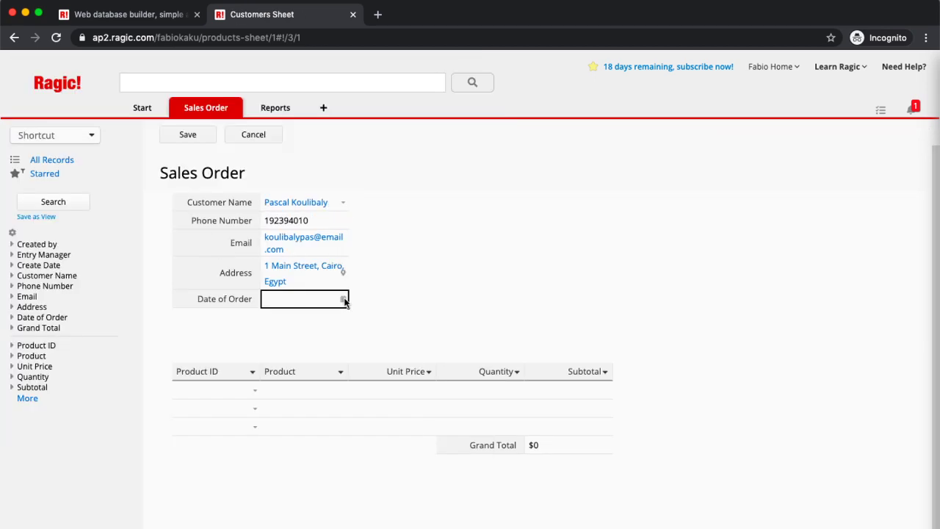
{"action": "left_click", "coordinate": [341, 301]}
{"action": "left_click", "coordinate": [296, 374]}
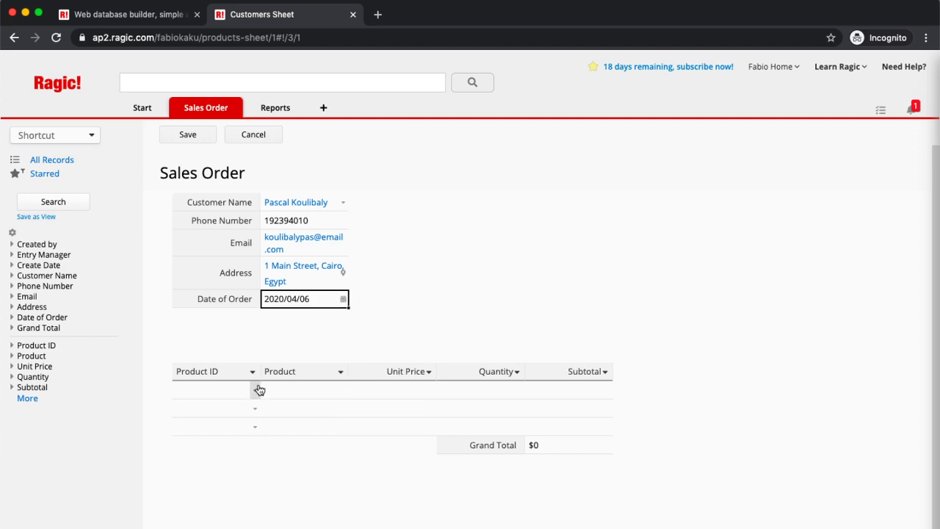
Step: Add Basketball ×2 and Vitamin (Sports) ×10, then save the $300 order
{"action": "left_click", "coordinate": [256, 389]}
{"action": "left_click", "coordinate": [185, 251]}
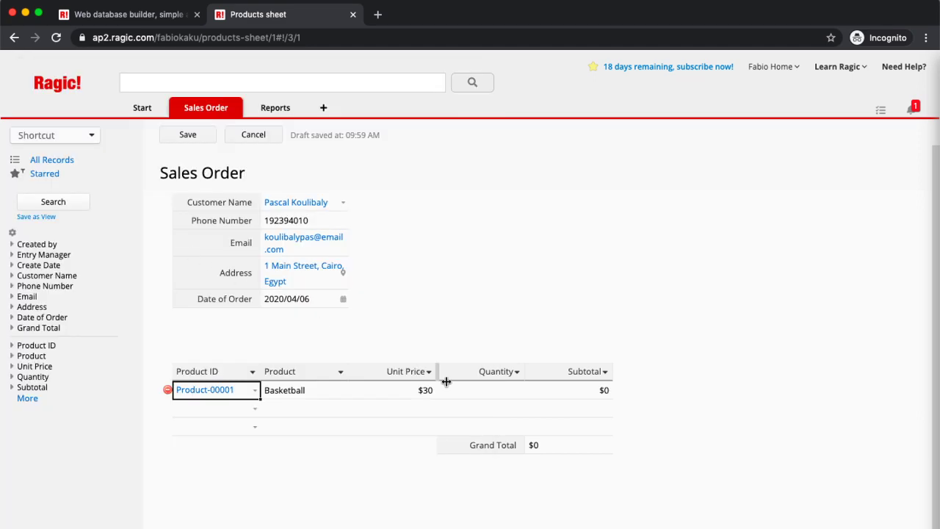
{"action": "left_click", "coordinate": [477, 394]}
{"action": "type", "text": "2"}
{"action": "left_click", "coordinate": [255, 408]}
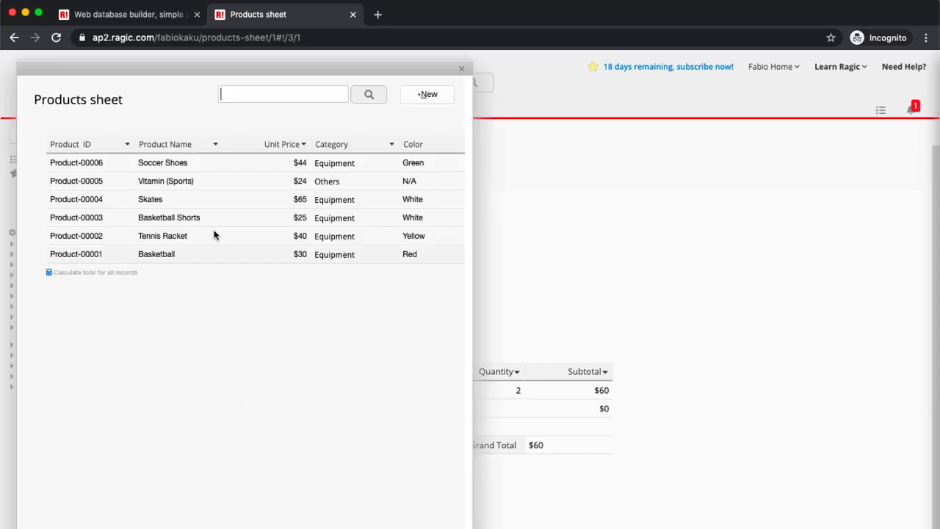
{"action": "left_click", "coordinate": [206, 184]}
{"action": "left_click", "coordinate": [465, 405]}
{"action": "type", "text": "10"}
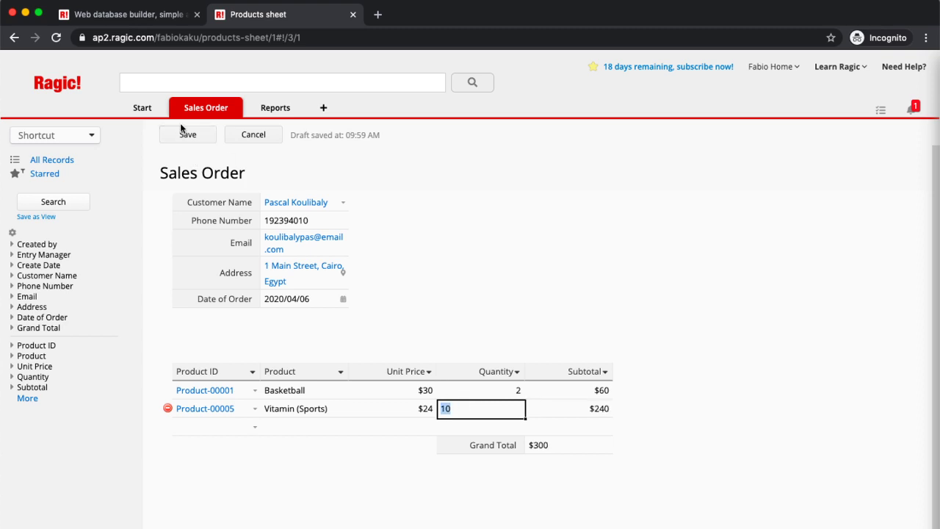
{"action": "left_click", "coordinate": [184, 130]}
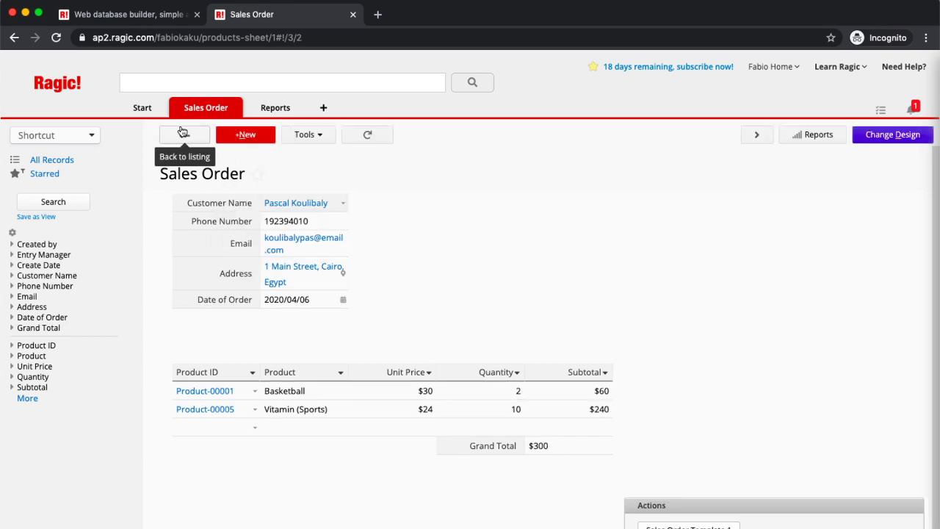
Step: Start a new sales order for the South America customer, dated 2020/04/17
{"action": "left_click", "coordinate": [247, 135]}
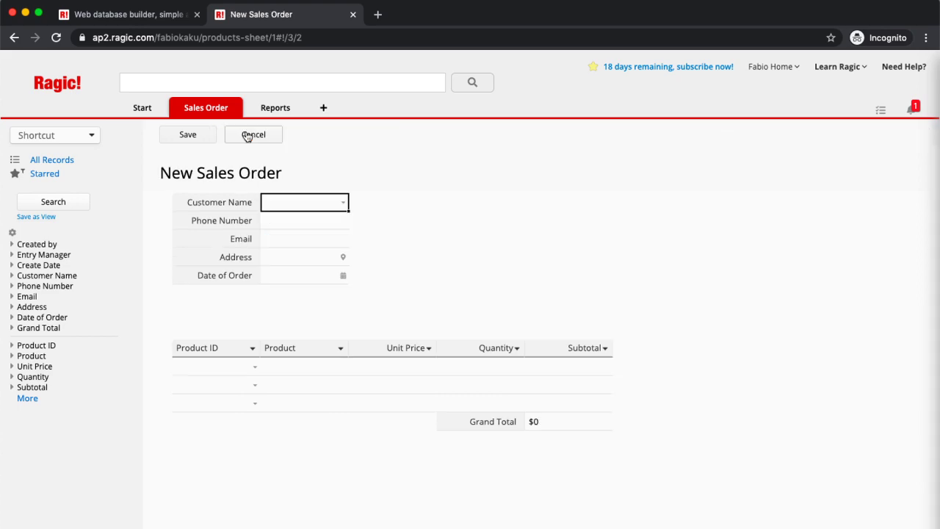
{"action": "left_click", "coordinate": [343, 203]}
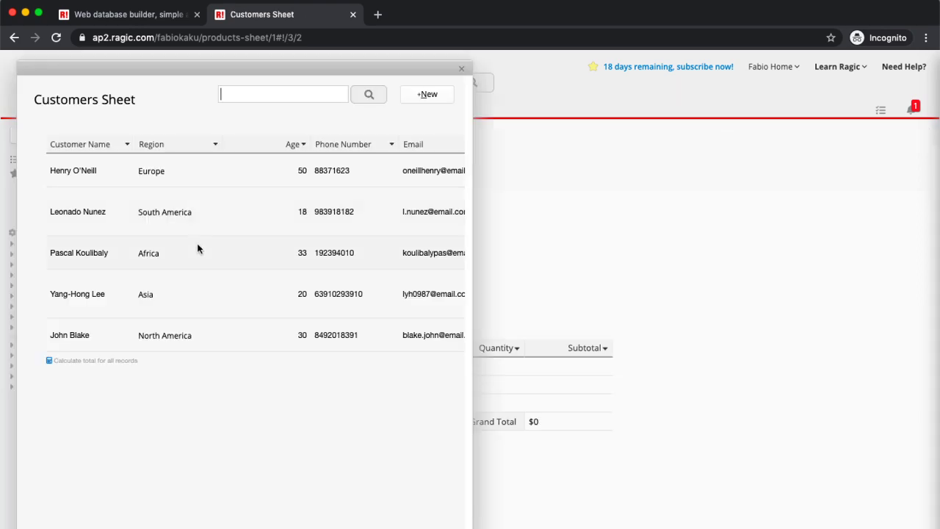
{"action": "left_click", "coordinate": [229, 206]}
{"action": "left_click", "coordinate": [341, 309]}
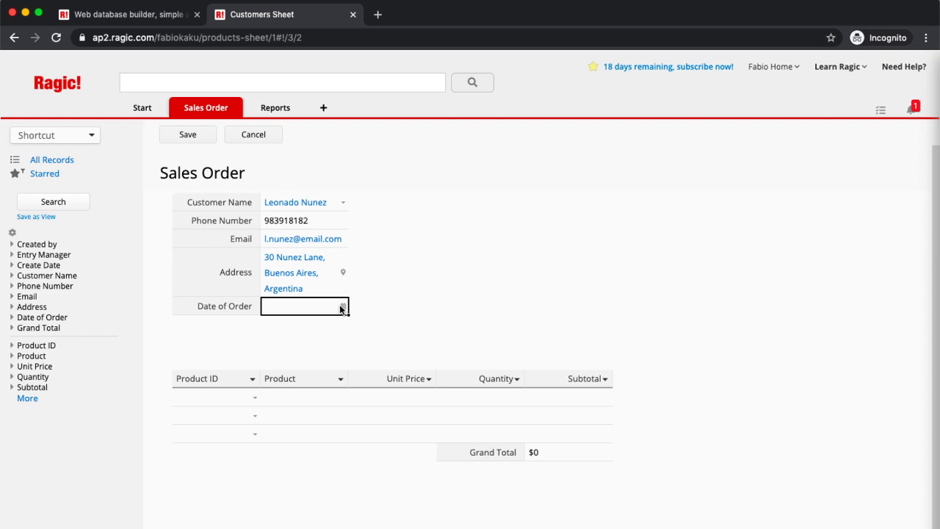
{"action": "left_click", "coordinate": [342, 308]}
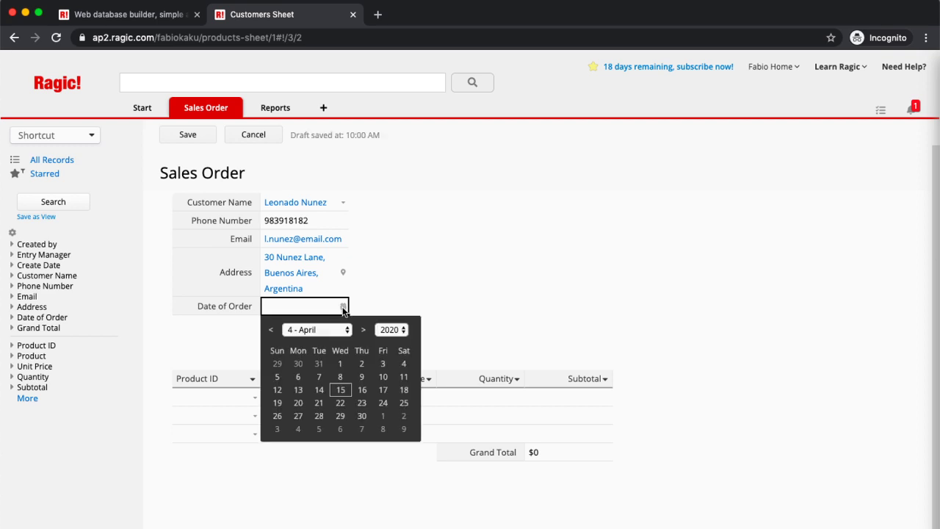
{"action": "left_click", "coordinate": [383, 389]}
Step: Add Skates ×4 and Basketball ×2 as the first two order lines
{"action": "left_click", "coordinate": [255, 398]}
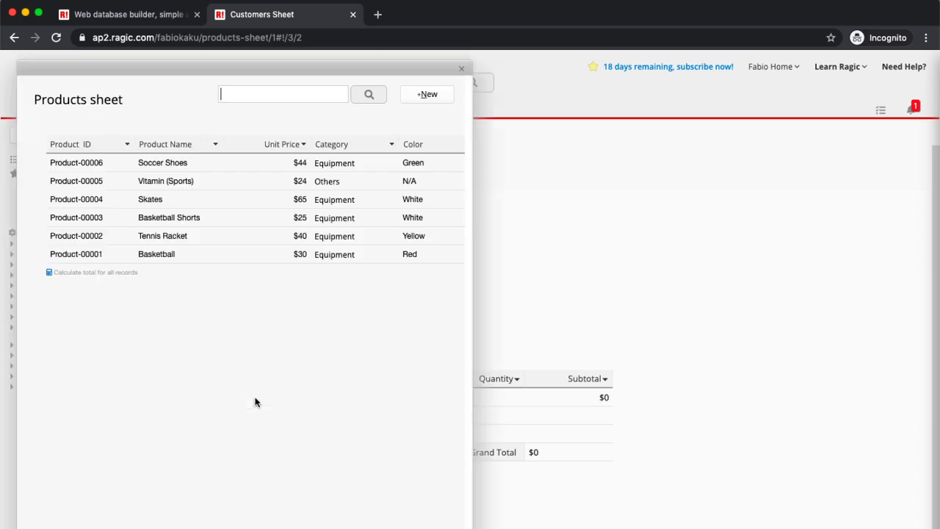
{"action": "left_click", "coordinate": [215, 198]}
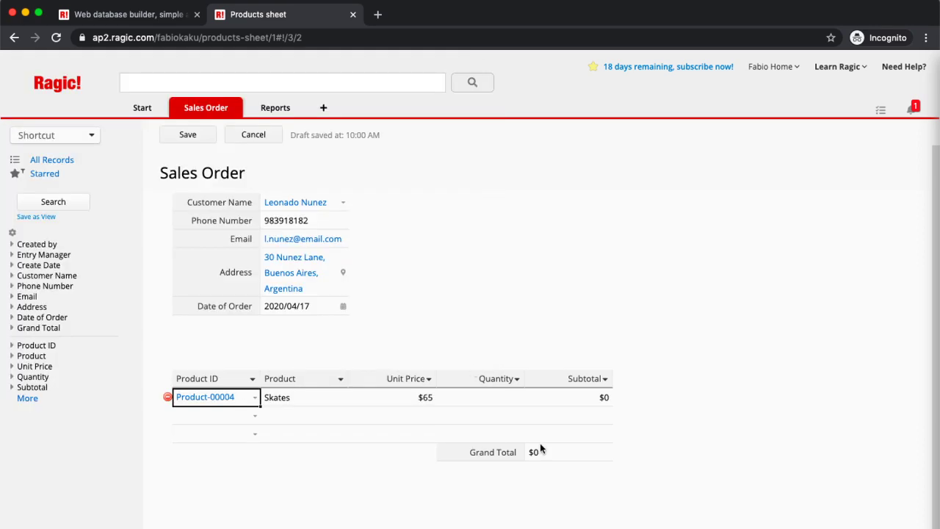
{"action": "left_click", "coordinate": [481, 396]}
{"action": "type", "text": "4"}
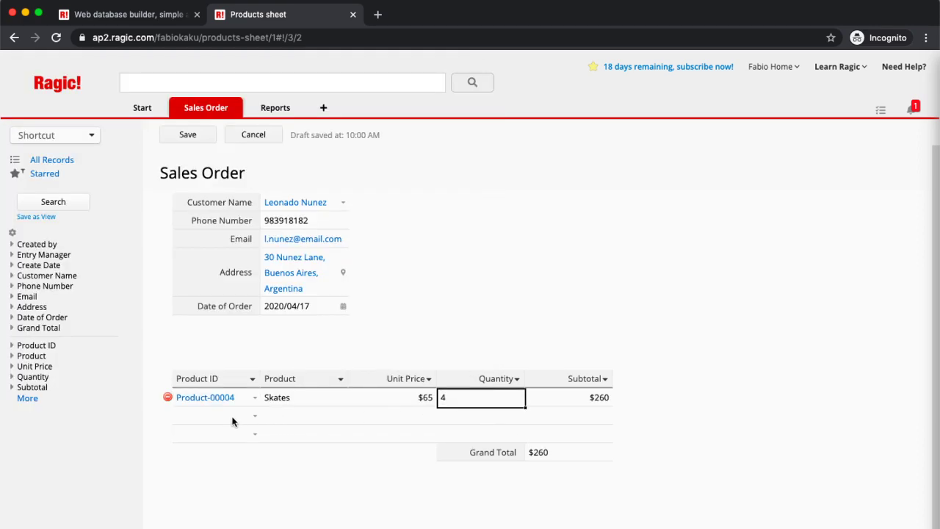
{"action": "left_click", "coordinate": [255, 416]}
{"action": "left_click", "coordinate": [217, 254]}
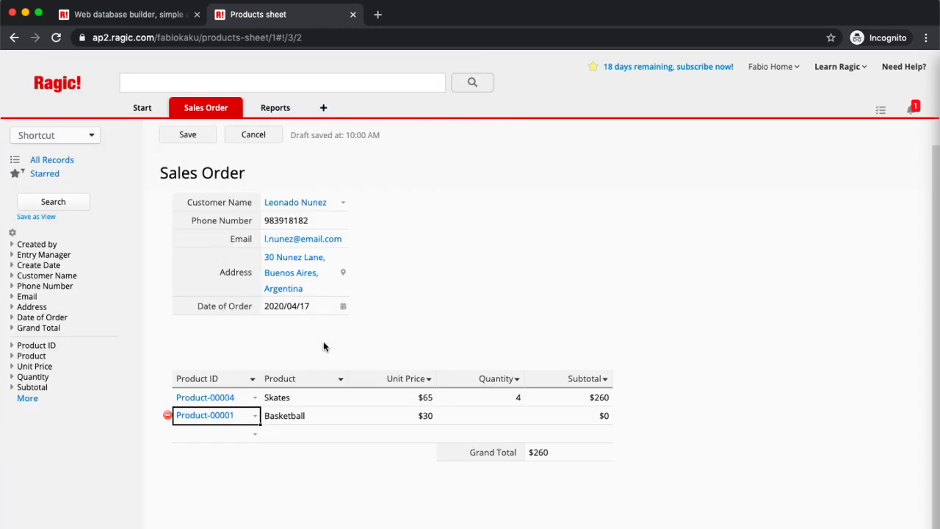
{"action": "left_click", "coordinate": [494, 412]}
{"action": "type", "text": "2"}
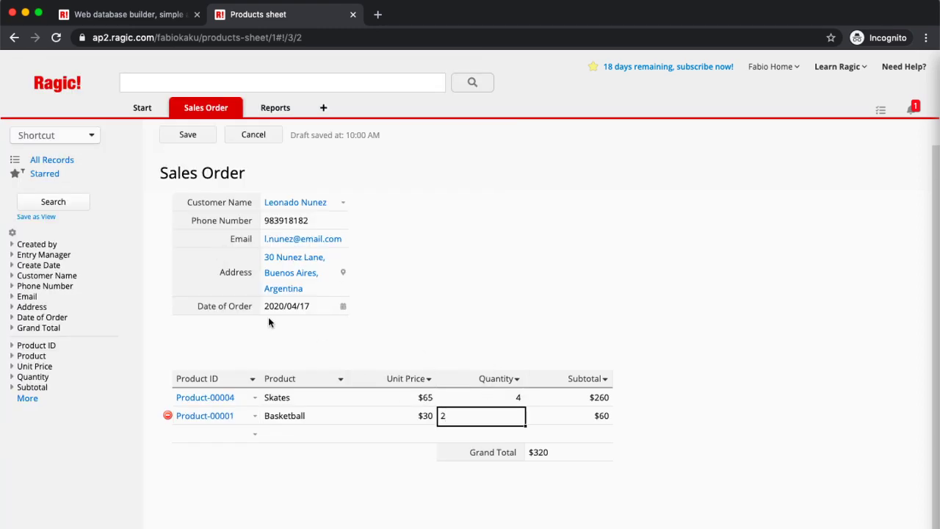
Step: Add Tennis Racket ×3 as a third line and save the $440 order
{"action": "left_click", "coordinate": [262, 434]}
{"action": "left_click", "coordinate": [255, 437]}
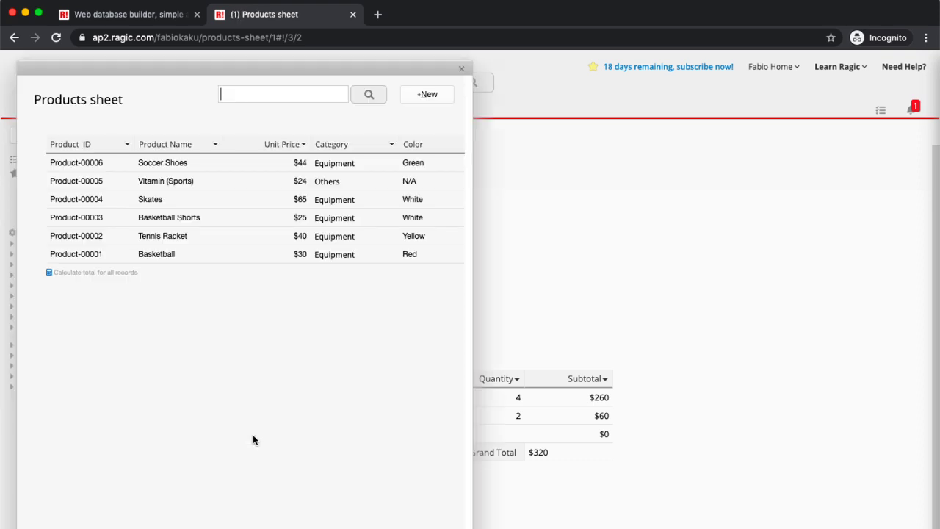
{"action": "left_click", "coordinate": [204, 243]}
{"action": "left_click", "coordinate": [490, 436]}
{"action": "type", "text": "3"}
{"action": "left_click", "coordinate": [191, 140]}
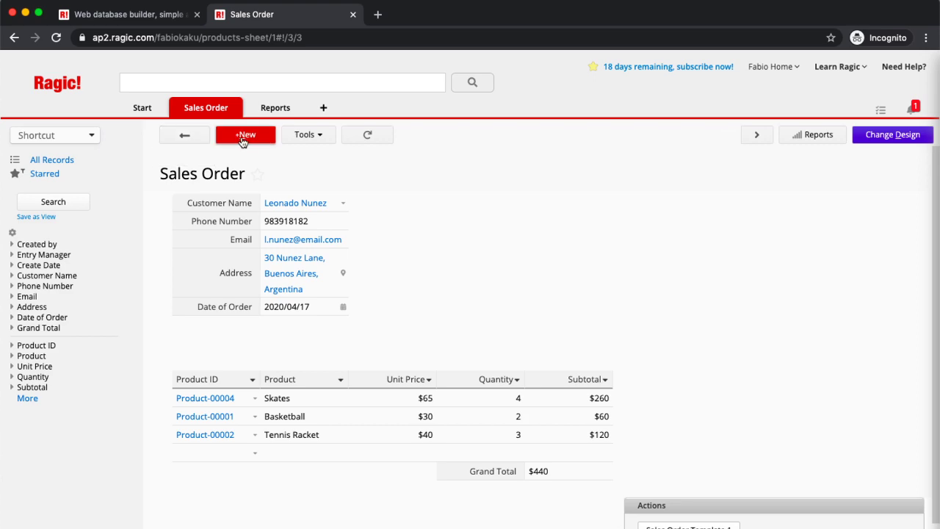
Step: Start a new sales order, choose its customer, and set the order date to 2020/04/05
{"action": "left_click", "coordinate": [242, 137]}
{"action": "left_click", "coordinate": [346, 205]}
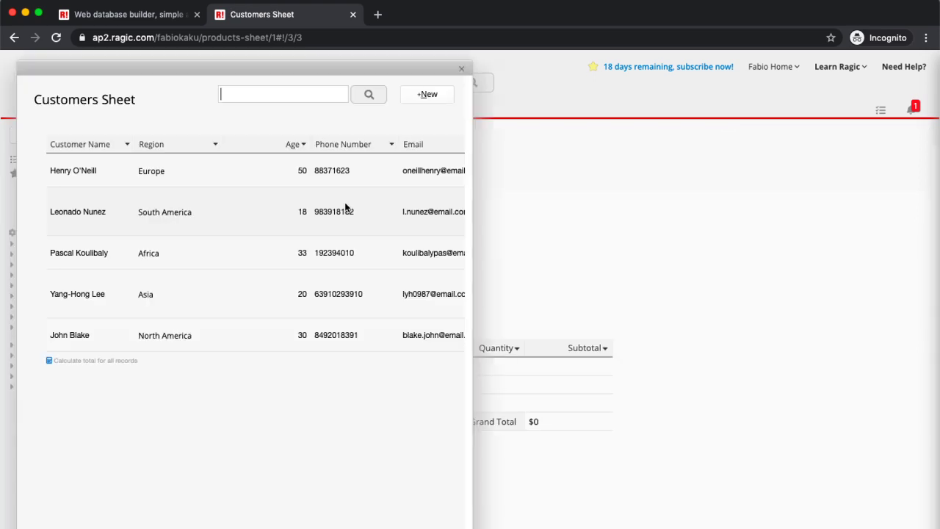
{"action": "left_click", "coordinate": [230, 335]}
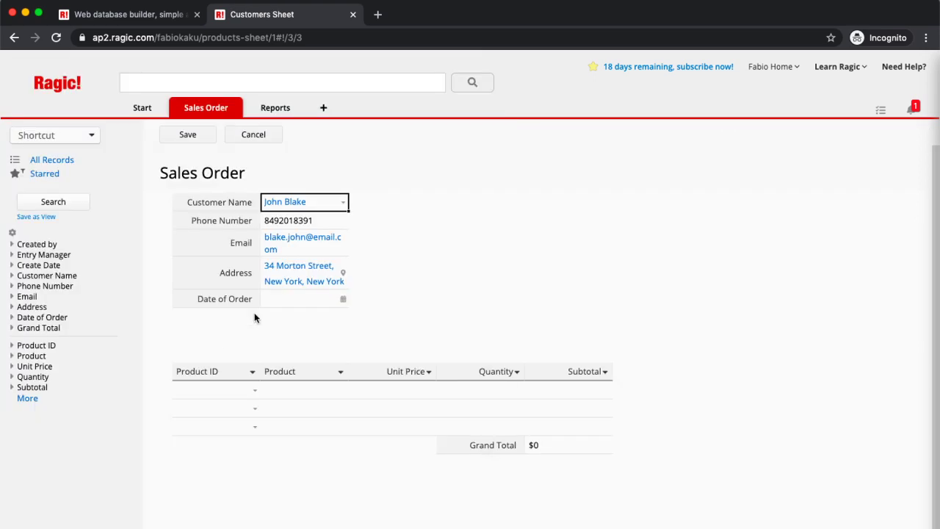
{"action": "left_click", "coordinate": [336, 299]}
{"action": "left_click", "coordinate": [342, 299]}
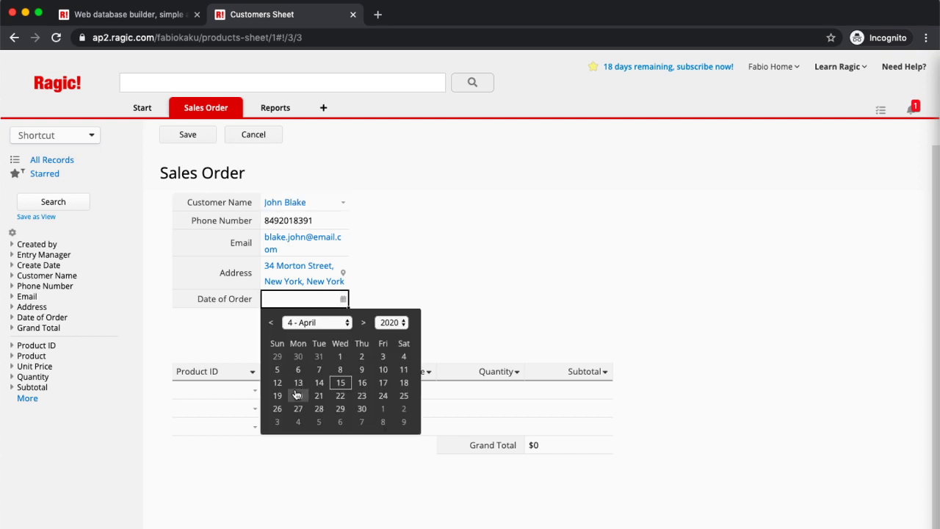
{"action": "left_click", "coordinate": [276, 371]}
Step: Add Vitamin (Sports) ×6, Basketball ×2 and Skates ×7, then save the $659 order
{"action": "left_click", "coordinate": [252, 389]}
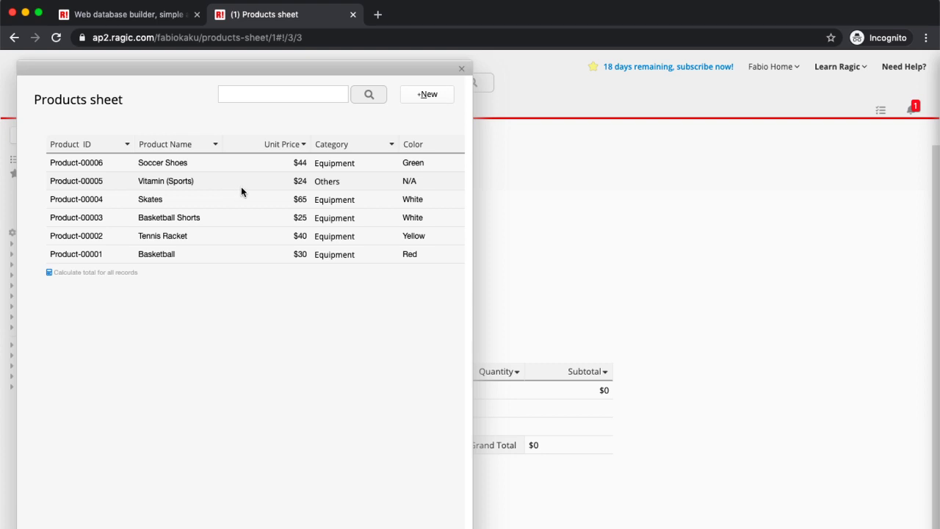
{"action": "left_click", "coordinate": [241, 187]}
{"action": "left_click", "coordinate": [492, 389]}
{"action": "type", "text": "6"}
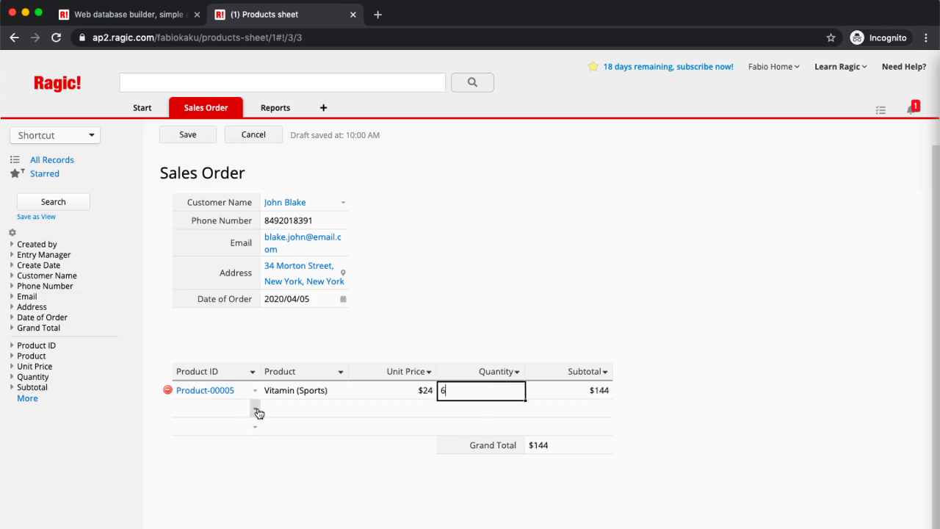
{"action": "left_click", "coordinate": [256, 409]}
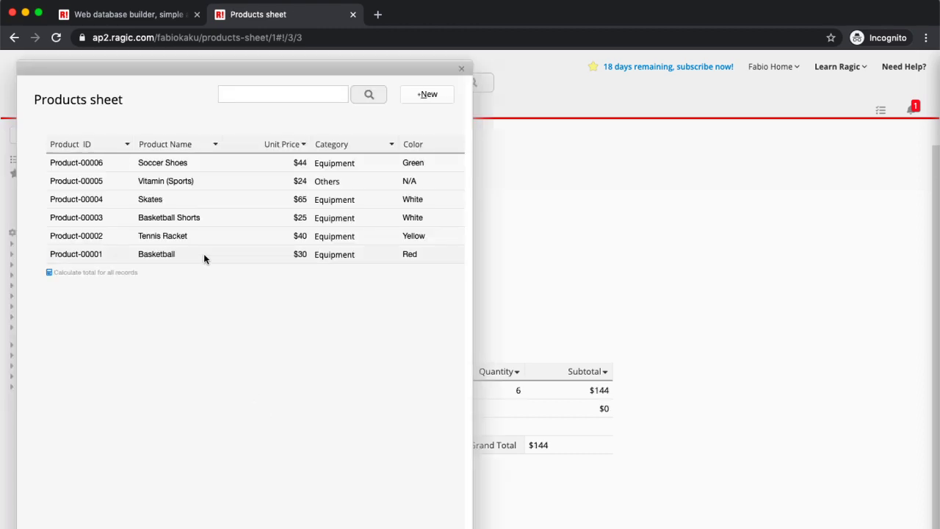
{"action": "left_click", "coordinate": [204, 254]}
{"action": "left_click", "coordinate": [507, 409]}
{"action": "type", "text": "2"}
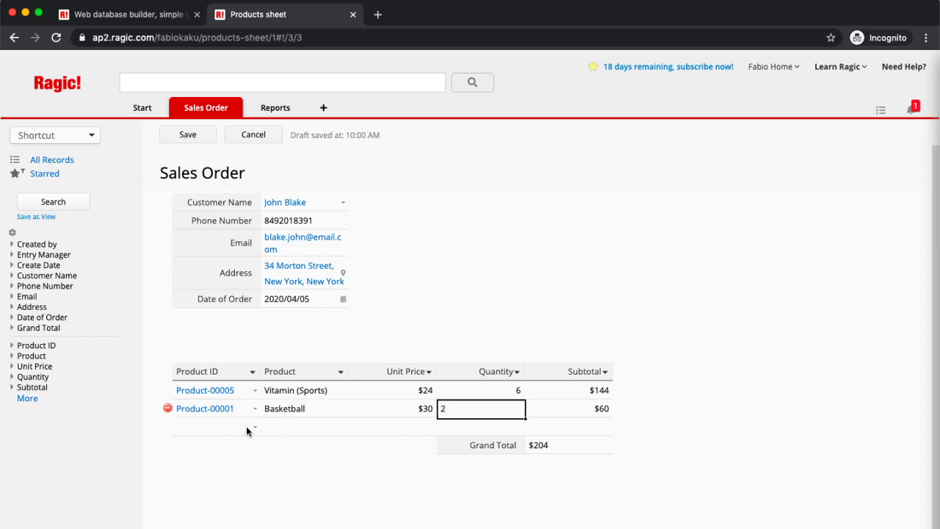
{"action": "left_click", "coordinate": [251, 430]}
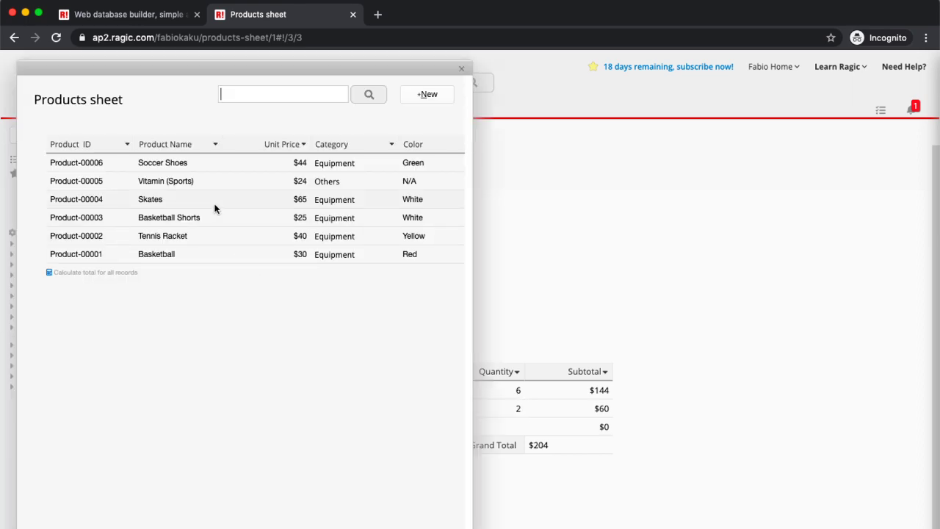
{"action": "left_click", "coordinate": [214, 206]}
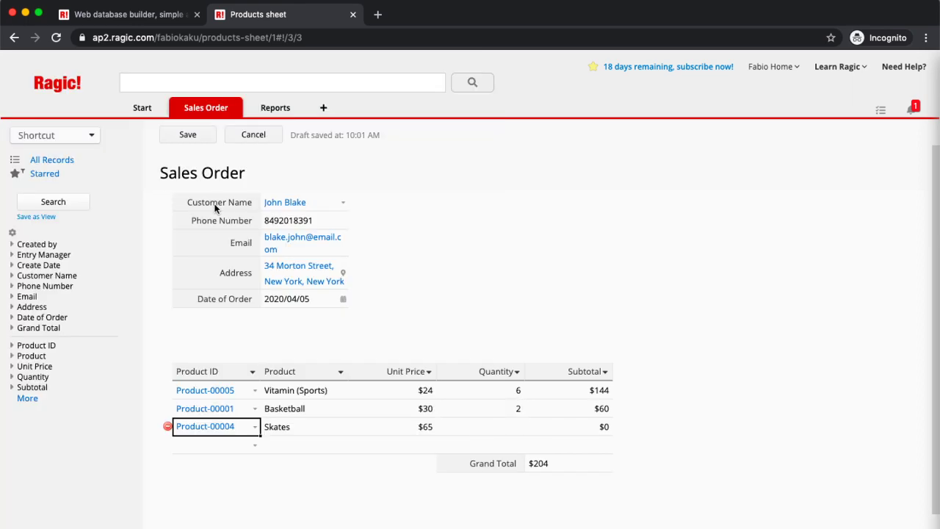
{"action": "left_click", "coordinate": [492, 433]}
{"action": "type", "text": "7"}
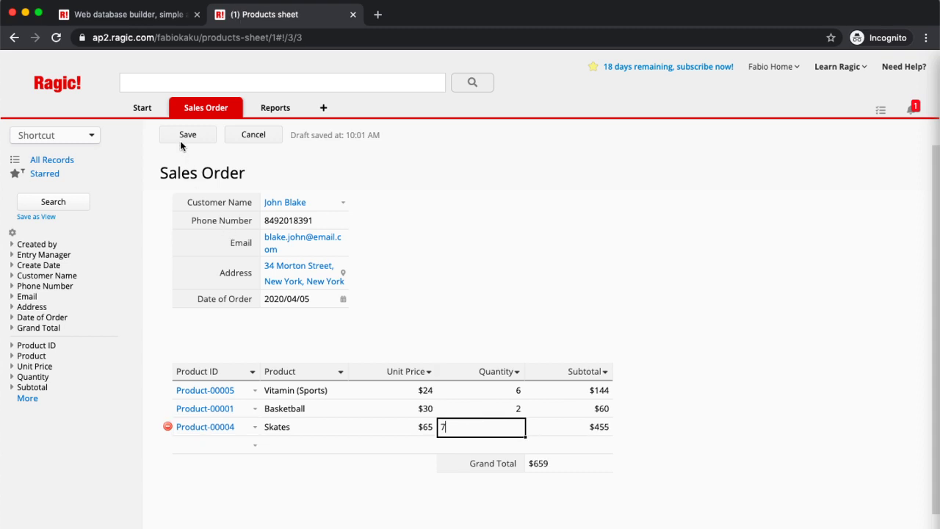
{"action": "left_click", "coordinate": [187, 136]}
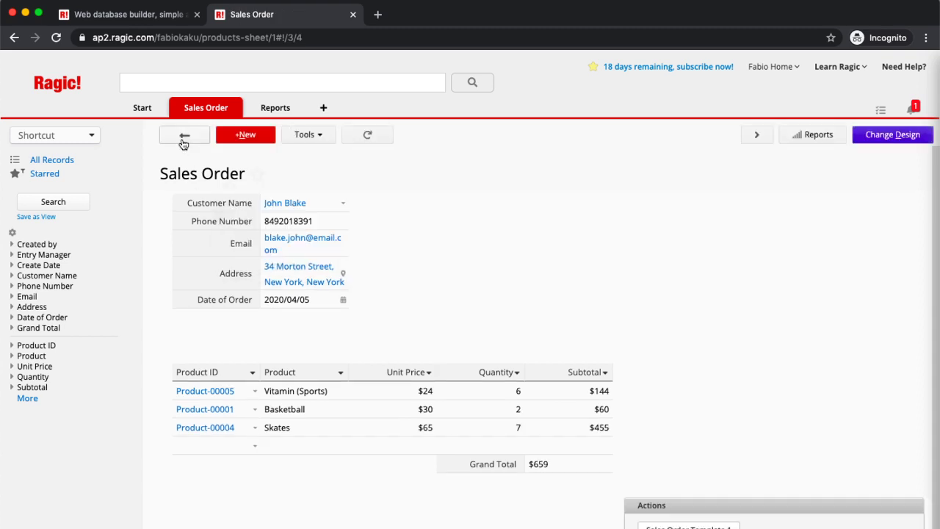
Step: Choose the South America customer and set the order date to 2020/03/02
{"action": "left_click", "coordinate": [339, 202]}
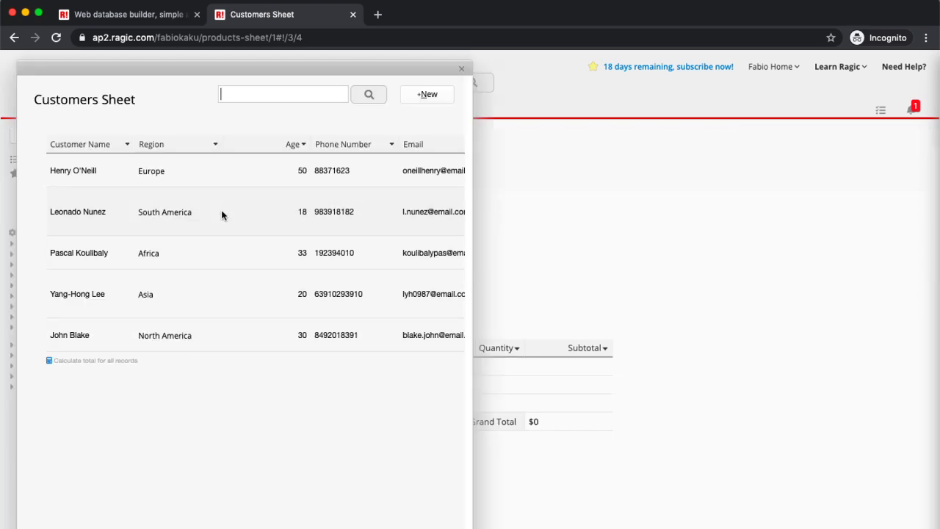
{"action": "left_click", "coordinate": [220, 213]}
{"action": "left_click", "coordinate": [342, 308]}
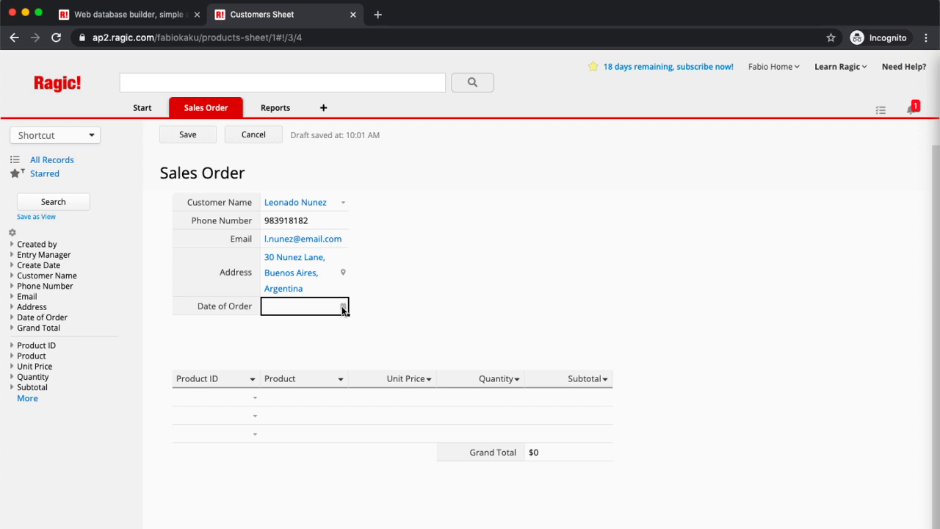
{"action": "left_click", "coordinate": [342, 307]}
{"action": "left_click", "coordinate": [272, 330]}
{"action": "left_click", "coordinate": [296, 365]}
Step: Add Basketball ×2, Vitamin (Sports) ×4 and Tennis Racket ×6, save the $396 order, and return to the list
{"action": "left_click", "coordinate": [255, 398]}
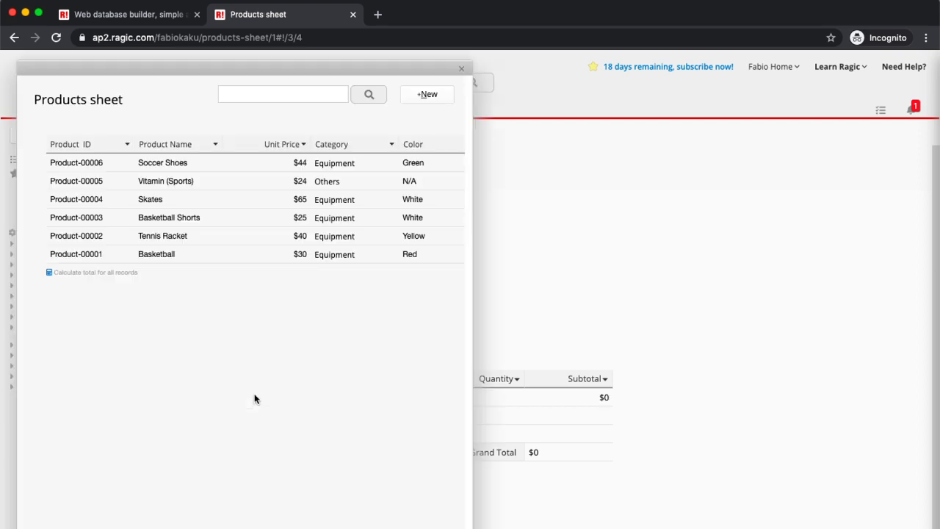
{"action": "left_click", "coordinate": [187, 256]}
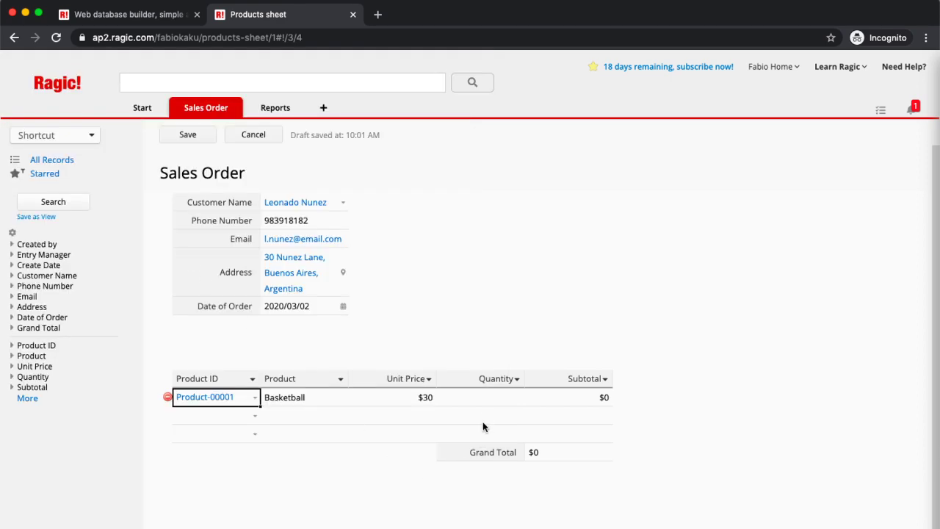
{"action": "left_click", "coordinate": [478, 396]}
{"action": "type", "text": "2"}
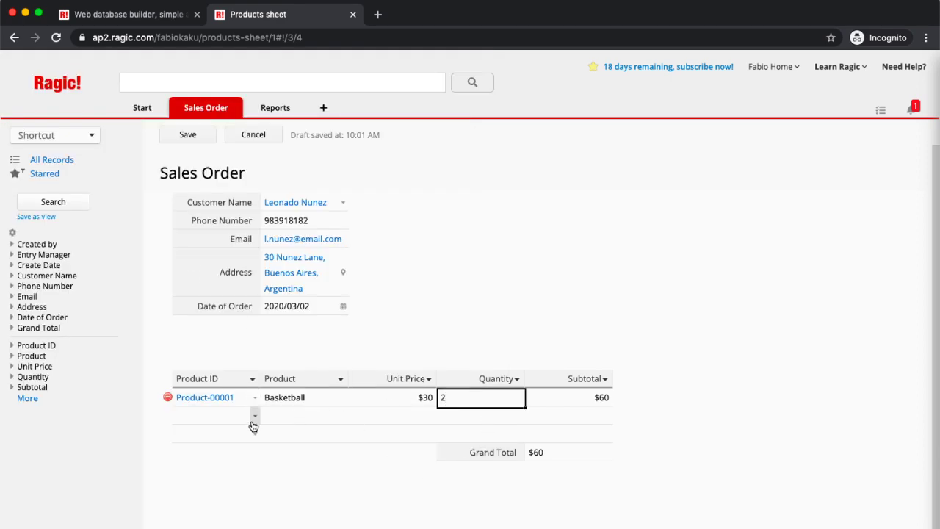
{"action": "left_click", "coordinate": [255, 416]}
{"action": "left_click", "coordinate": [212, 182]}
{"action": "left_click", "coordinate": [490, 415]}
{"action": "type", "text": "4"}
{"action": "left_click", "coordinate": [255, 434]}
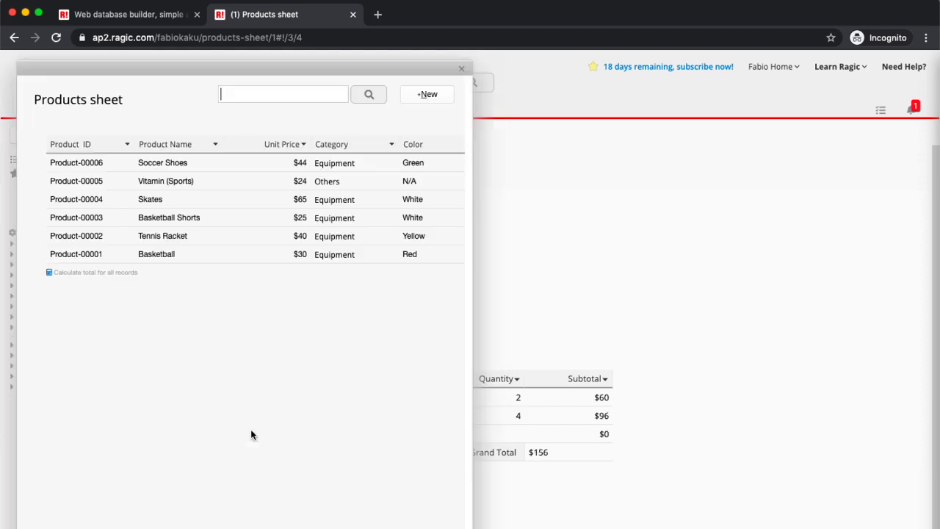
{"action": "left_click", "coordinate": [200, 236]}
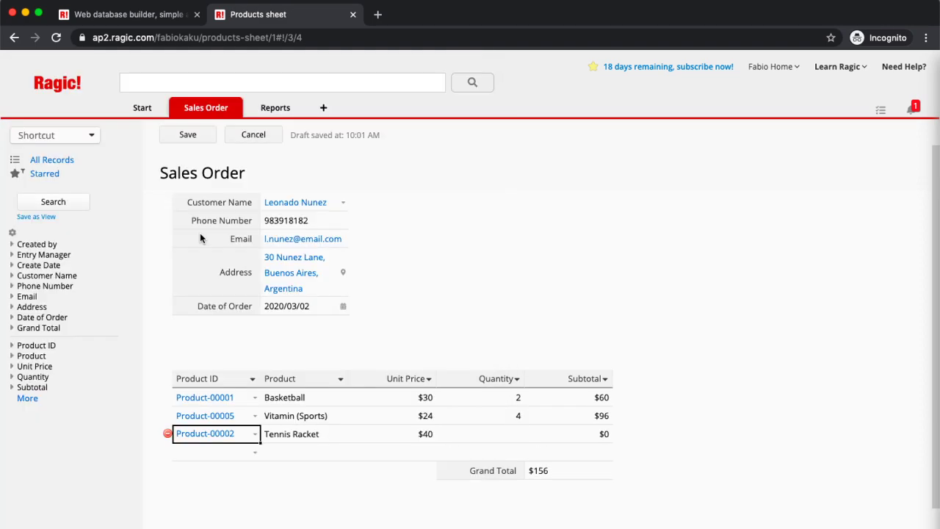
{"action": "left_click", "coordinate": [492, 434]}
{"action": "type", "text": "6"}
{"action": "left_click", "coordinate": [198, 135]}
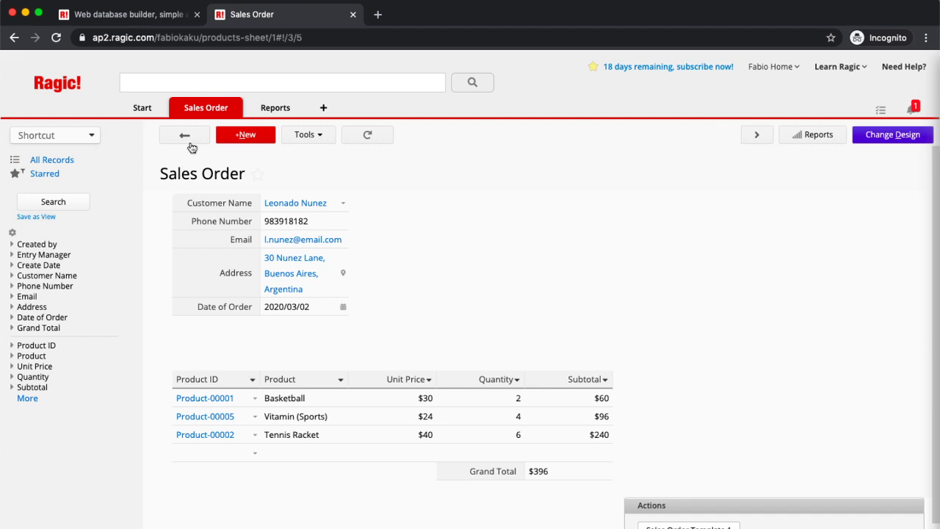
{"action": "left_click", "coordinate": [184, 138]}
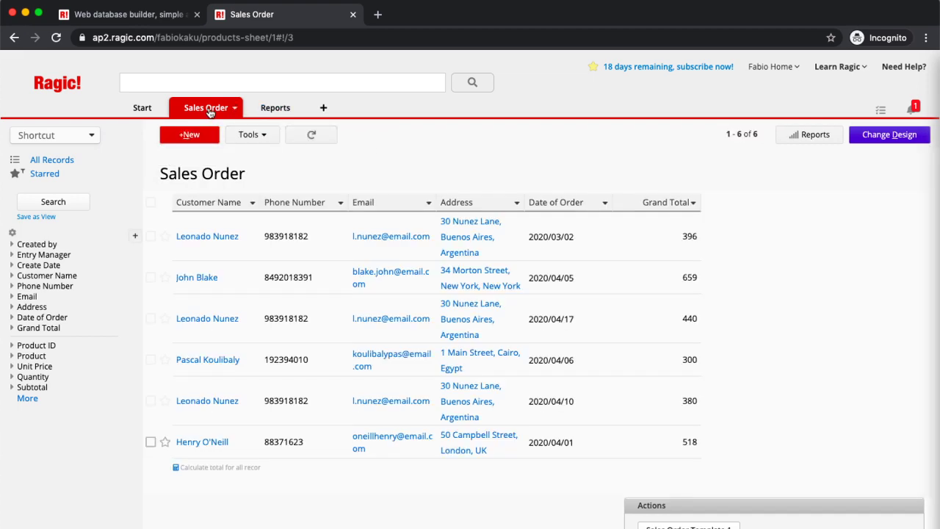
Step: Switch to the Customers Sheet and put its form into design mode
{"action": "mouse_move", "coordinate": [210, 112]}
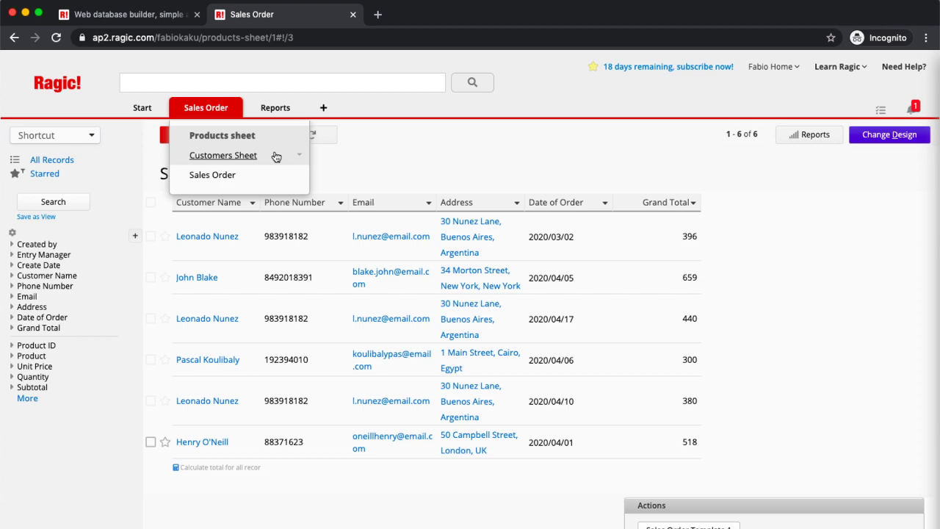
{"action": "left_click", "coordinate": [276, 157]}
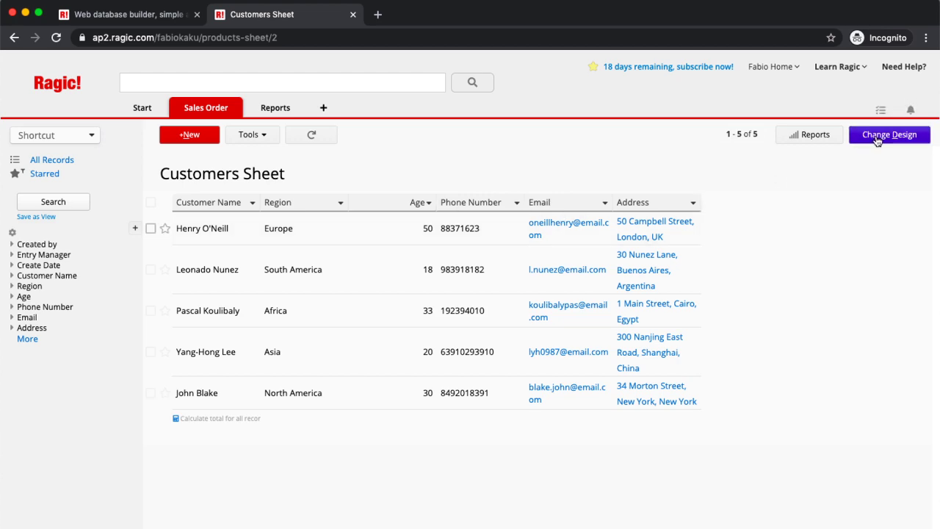
{"action": "left_click", "coordinate": [876, 137]}
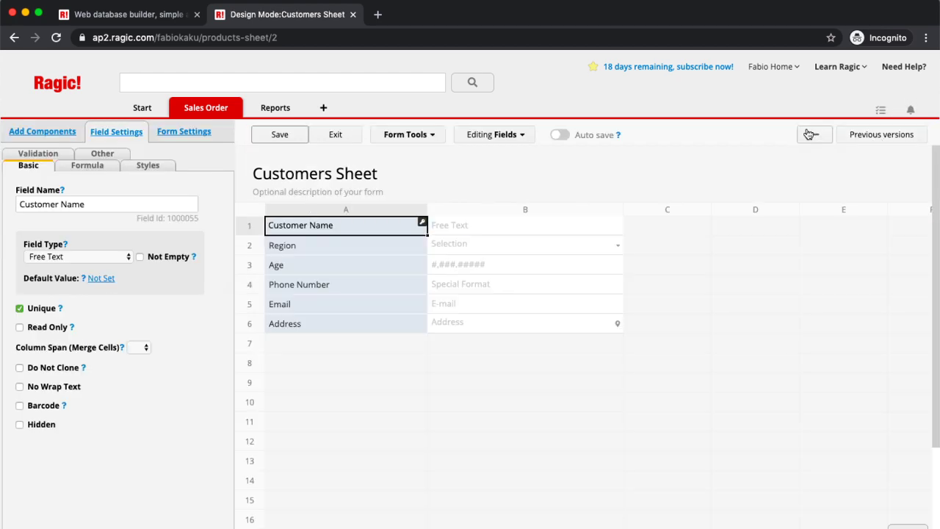
Step: Link the Sales Order sheet through Form Tools and insert its subtable below the customer fields
{"action": "left_click", "coordinate": [408, 138]}
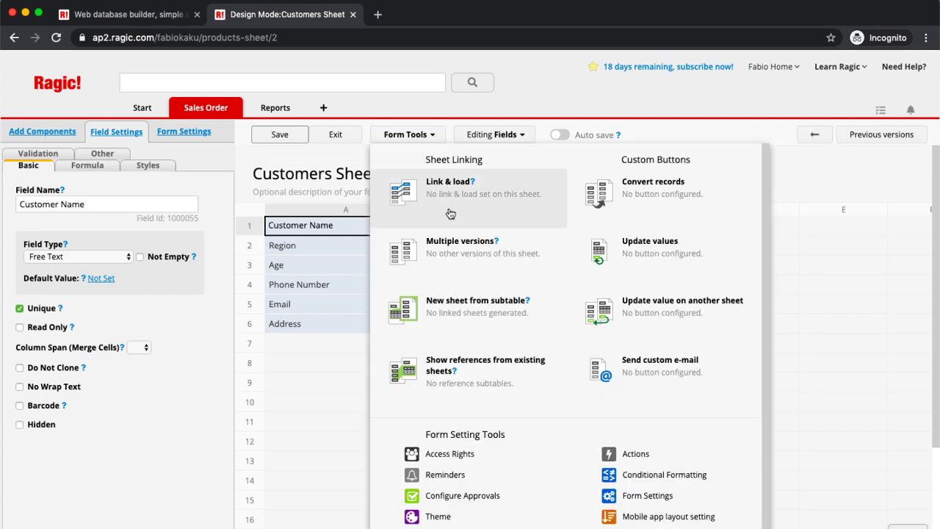
{"action": "left_click", "coordinate": [441, 363]}
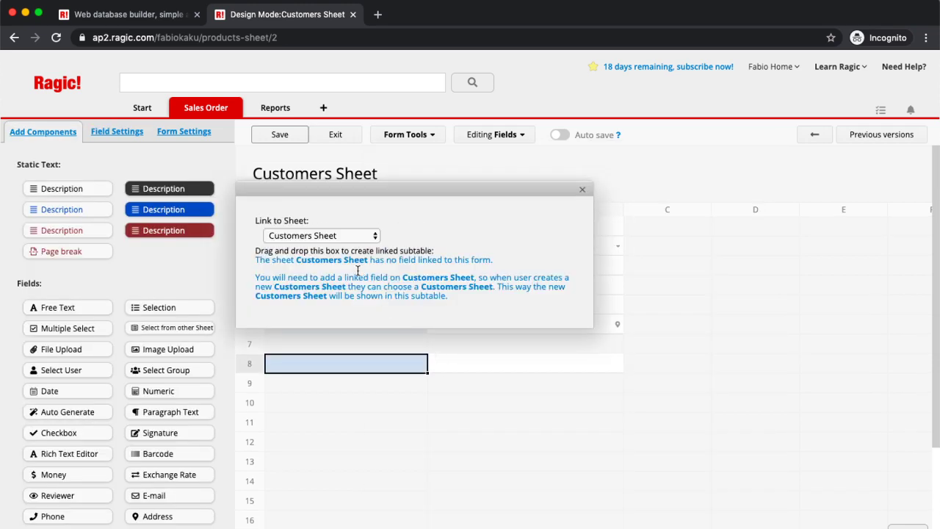
{"action": "left_click", "coordinate": [332, 241]}
{"action": "left_click", "coordinate": [326, 247]}
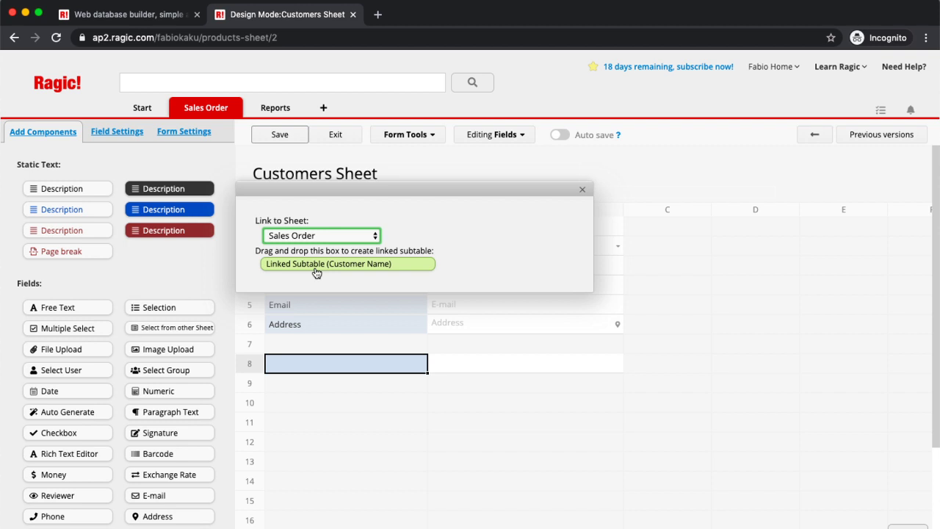
{"action": "left_click_drag", "start_coordinate": [316, 273], "coordinate": [334, 402]}
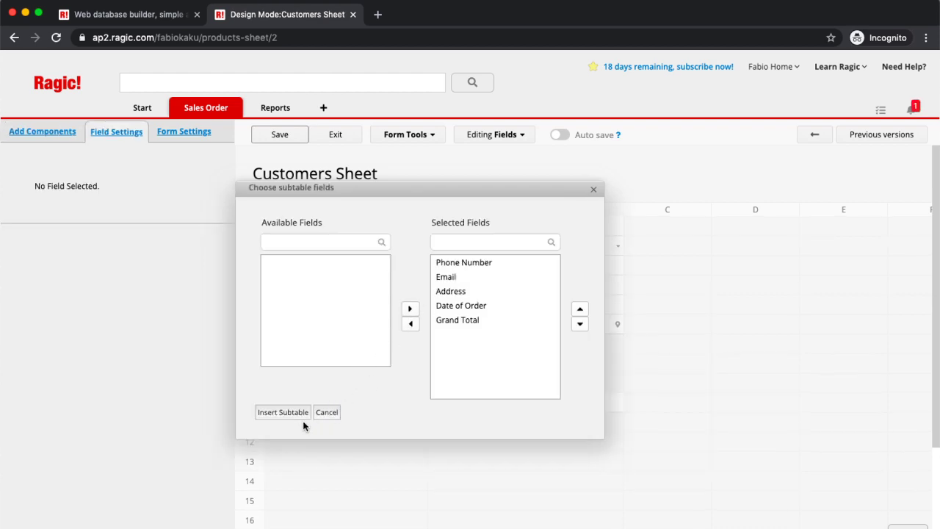
{"action": "left_click", "coordinate": [278, 412]}
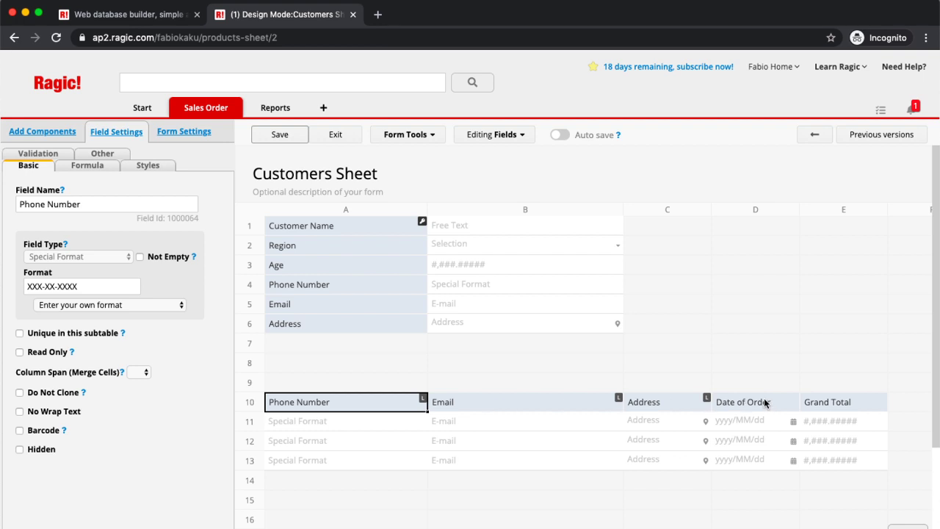
Step: Move Date of Order to the first subtable column and delete the Phone Number, Email and Address columns
{"action": "left_click_drag", "start_coordinate": [763, 403], "coordinate": [267, 409]}
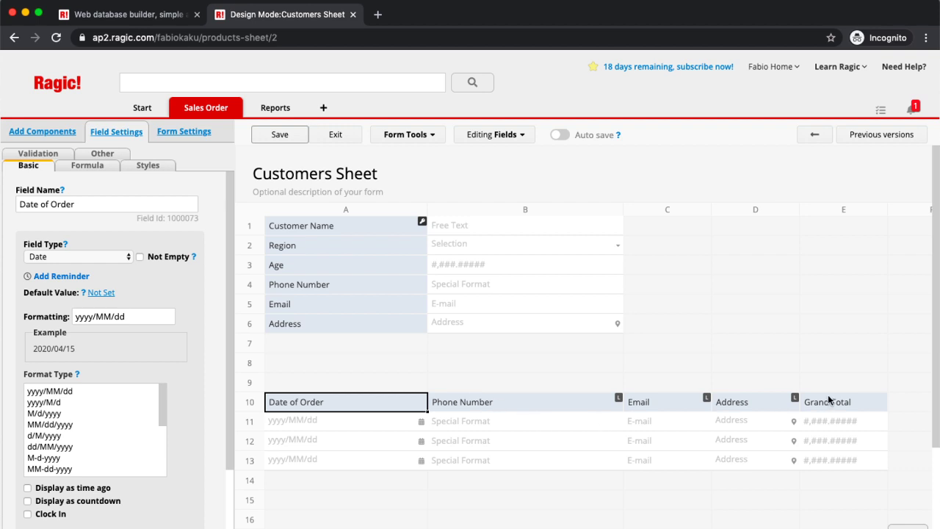
{"action": "left_click", "coordinate": [502, 400]}
{"action": "key", "text": "BackSpace"}
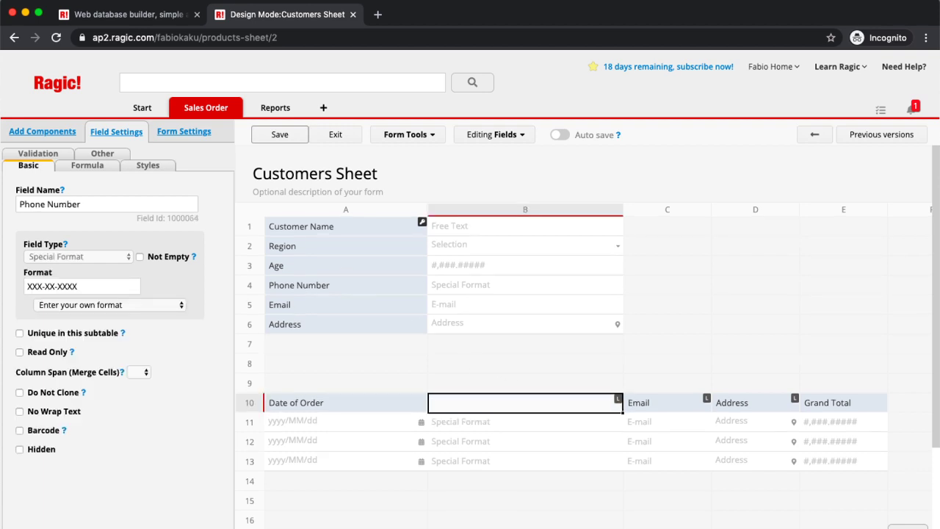
{"action": "key", "text": "Return"}
{"action": "key", "text": "Left"}
{"action": "key", "text": "BackSpace"}
{"action": "key", "text": "Return"}
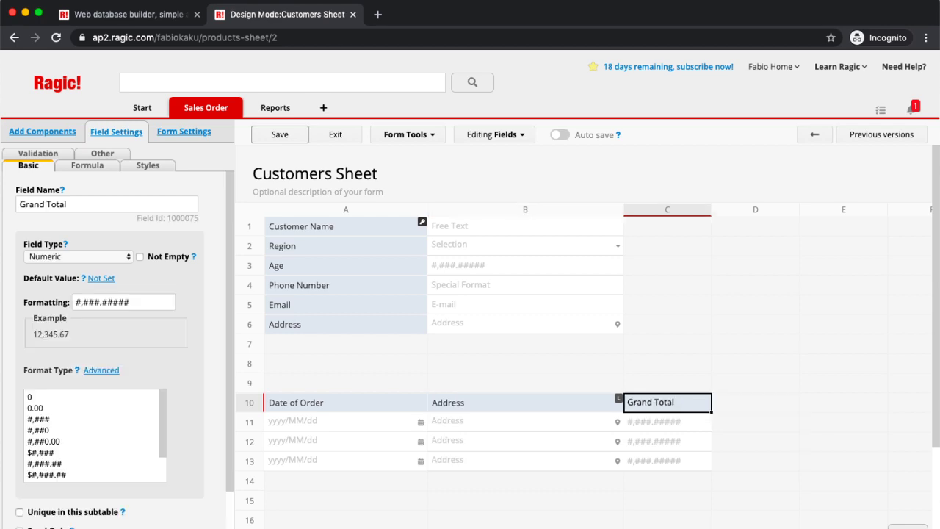
{"action": "key", "text": "Left"}
{"action": "key", "text": "BackSpace"}
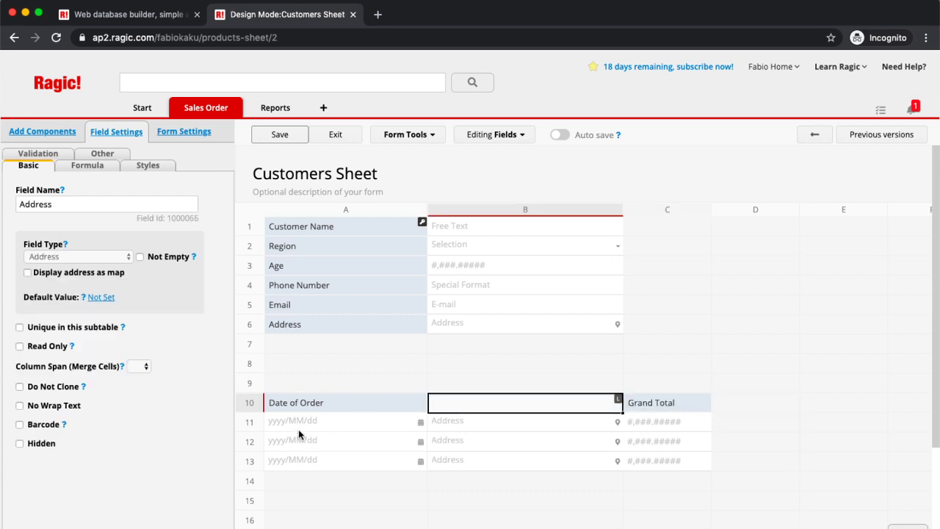
{"action": "key", "text": "Return"}
{"action": "key", "text": "Left"}
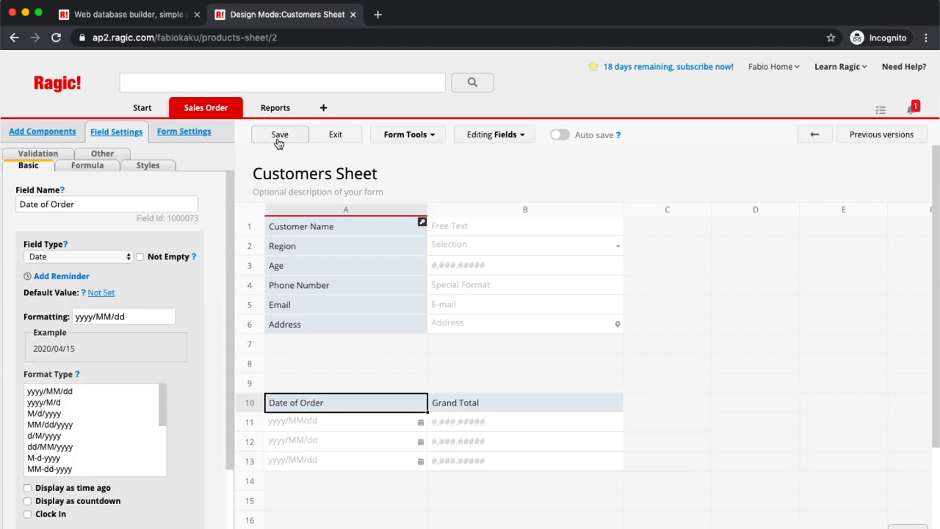
Step: Save the Customers Sheet design, exit design mode, and glance at a linked order's details
{"action": "left_click", "coordinate": [278, 142]}
{"action": "left_click", "coordinate": [336, 135]}
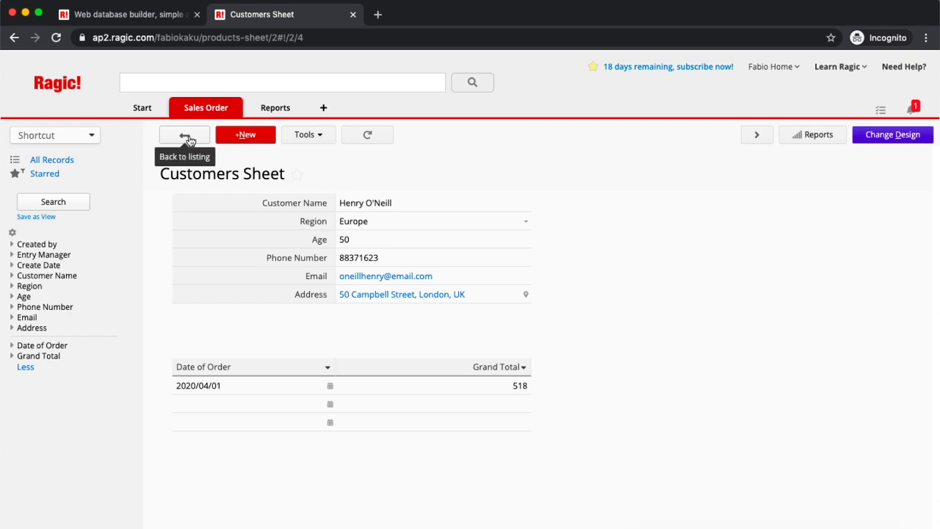
{"action": "left_click", "coordinate": [286, 393]}
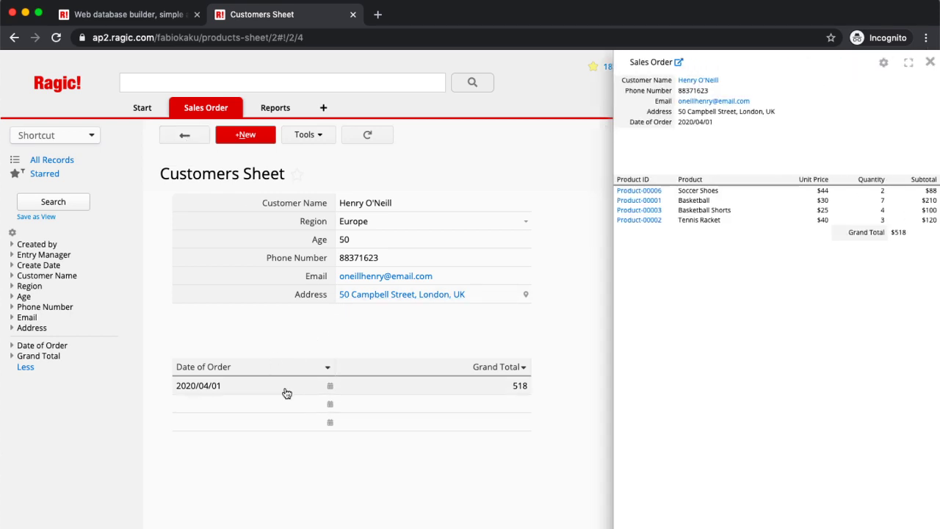
{"action": "left_click", "coordinate": [928, 64]}
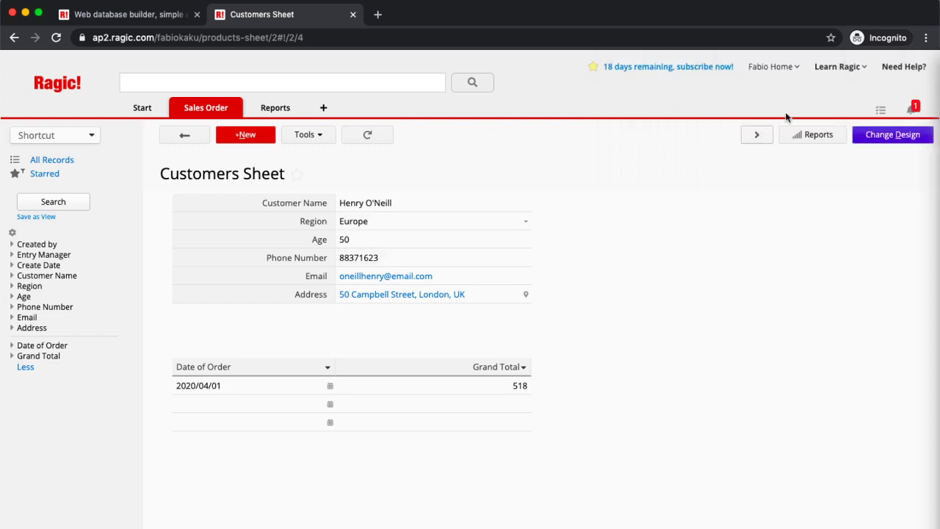
Step: Open the South America customer's record and switch the sheet into design mode
{"action": "left_click", "coordinate": [179, 139]}
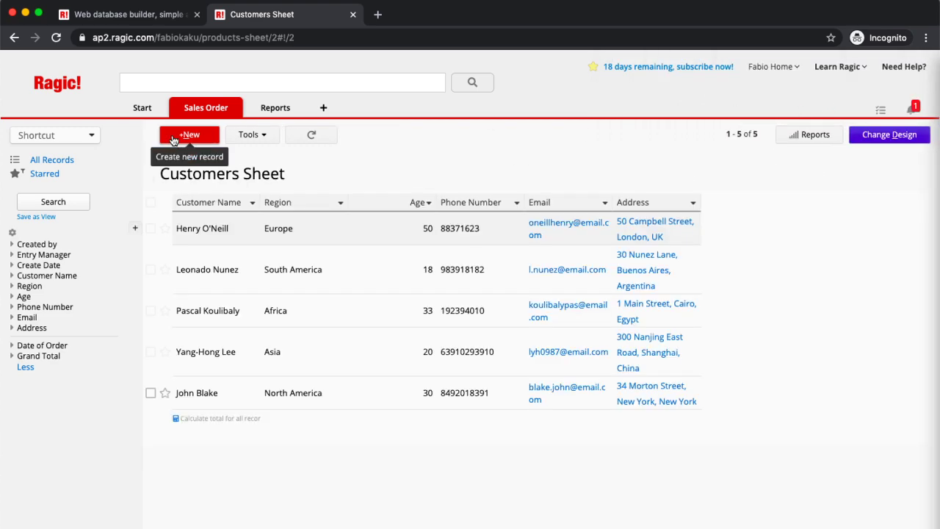
{"action": "left_click", "coordinate": [357, 273]}
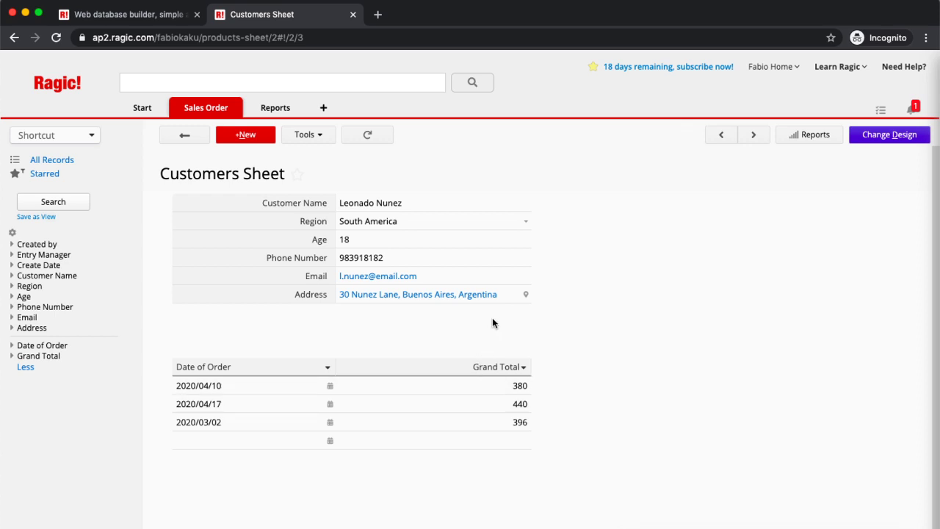
{"action": "left_click", "coordinate": [874, 140]}
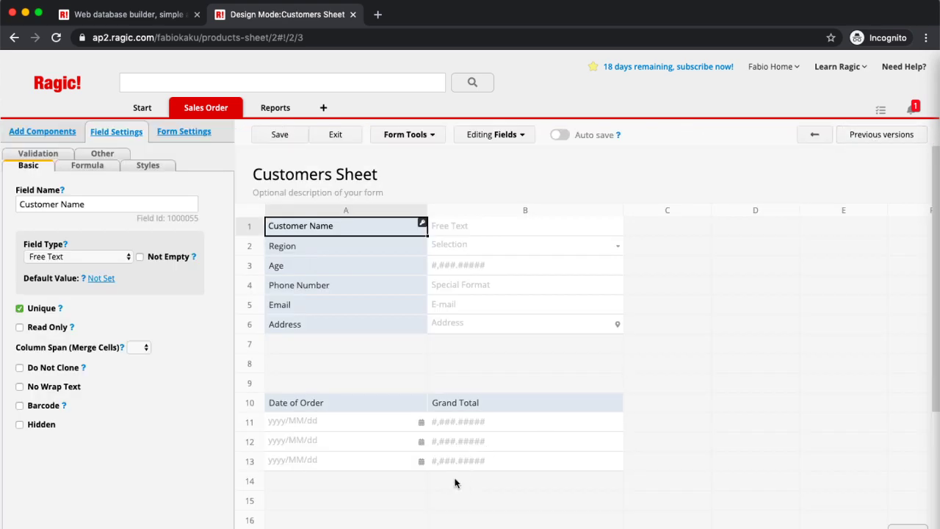
Step: Add a Money field named 'Total of All Order' in cell A14
{"action": "left_click", "coordinate": [402, 483]}
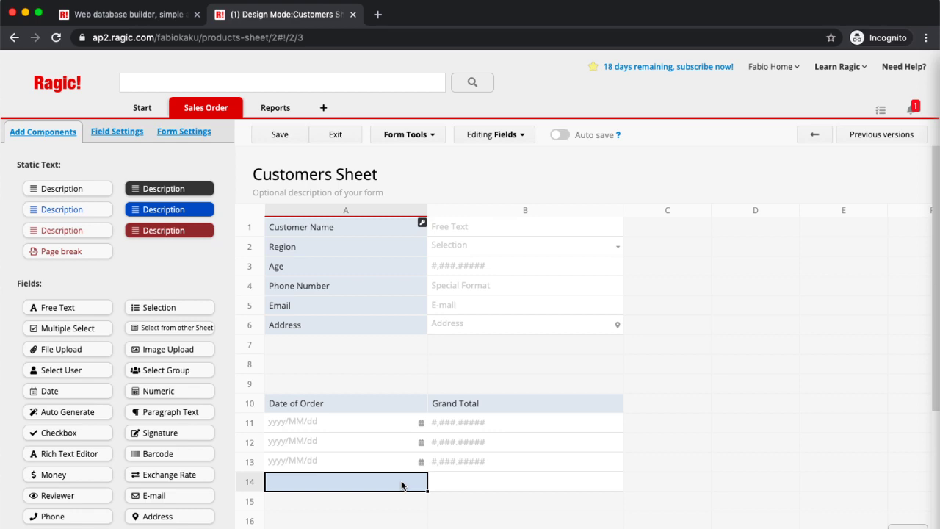
{"action": "type", "text": "To"}
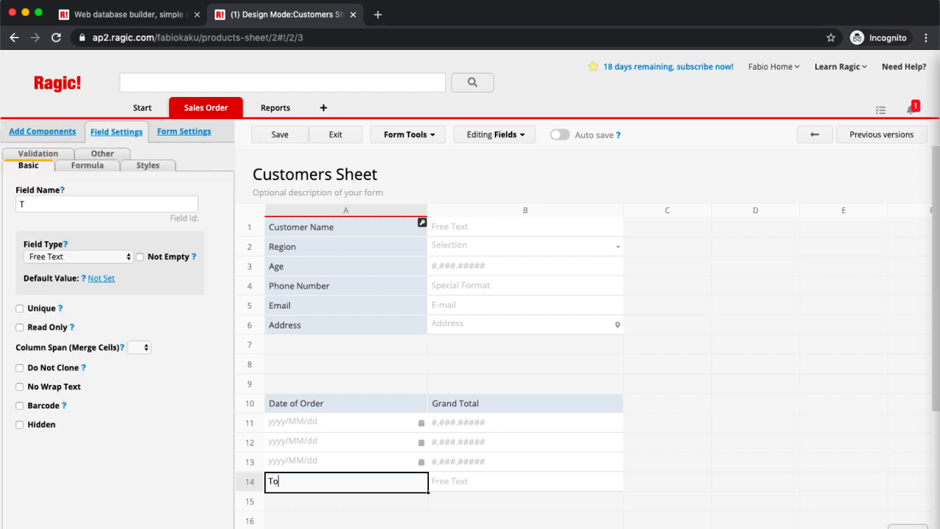
{"action": "type", "text": "tal of A"}
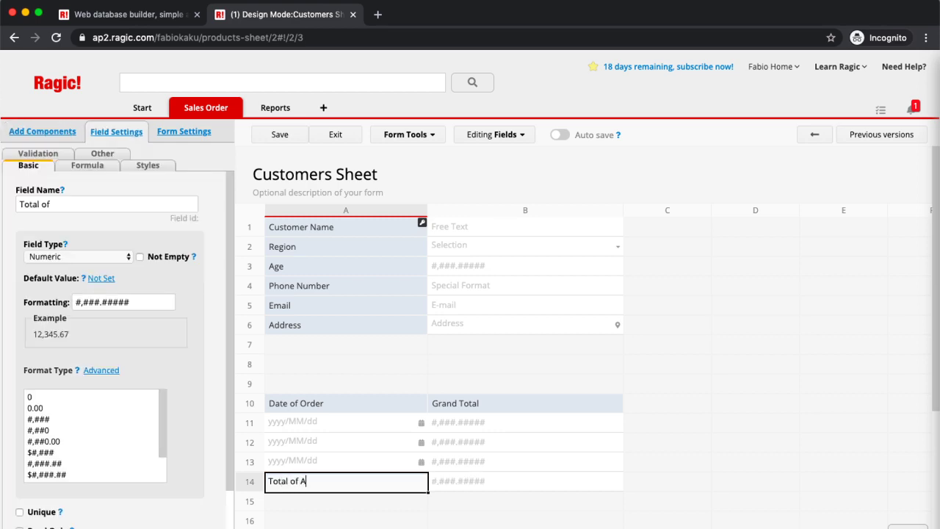
{"action": "type", "text": "ll Order"}
{"action": "left_click", "coordinate": [76, 256]}
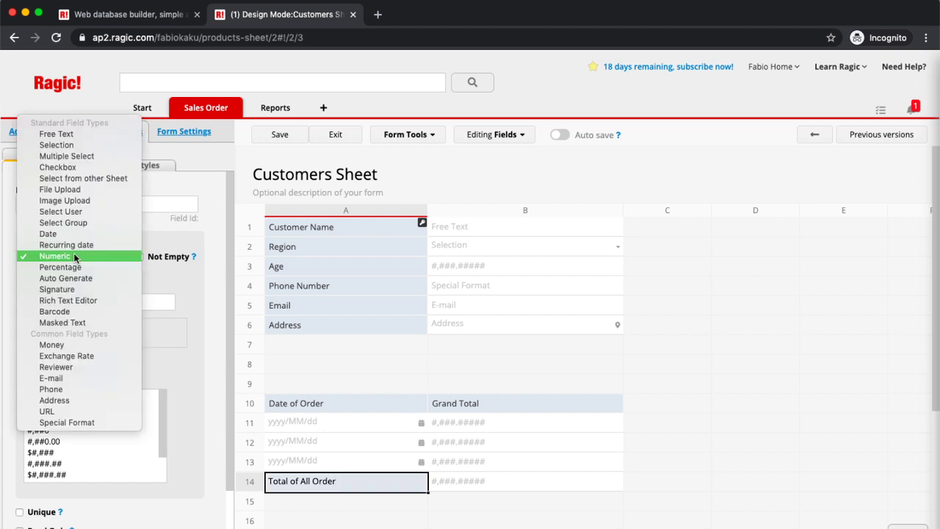
{"action": "left_click", "coordinate": [52, 344]}
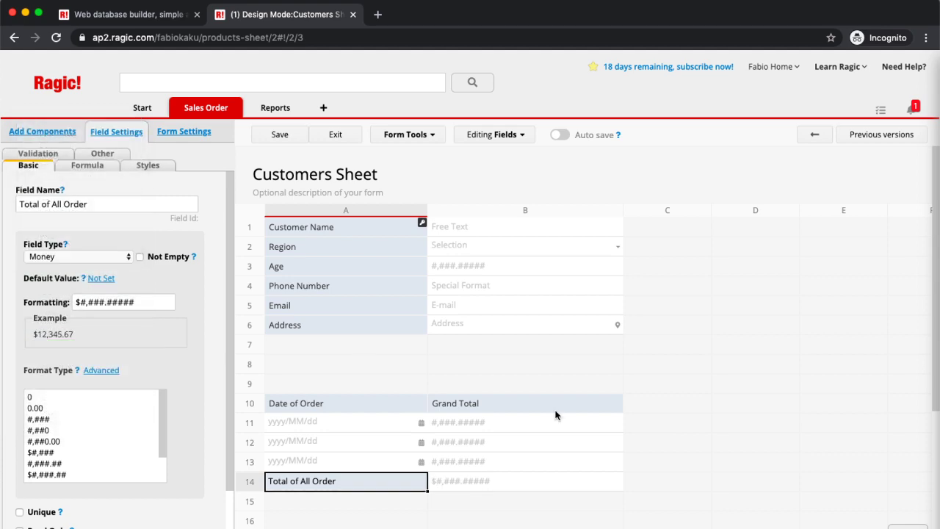
Step: Change the Grand Total field's type to Money
{"action": "left_click", "coordinate": [539, 397]}
{"action": "left_click", "coordinate": [56, 256]}
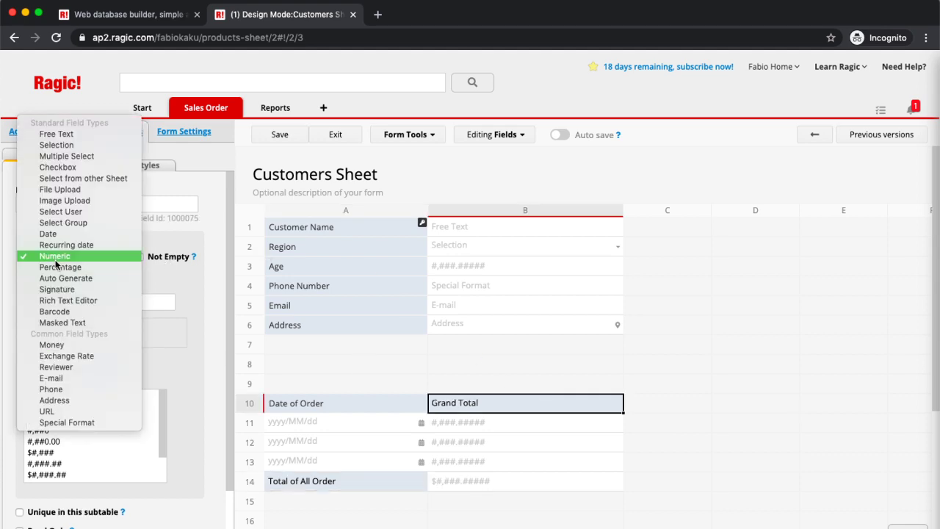
{"action": "left_click", "coordinate": [51, 257]}
{"action": "left_click", "coordinate": [55, 259]}
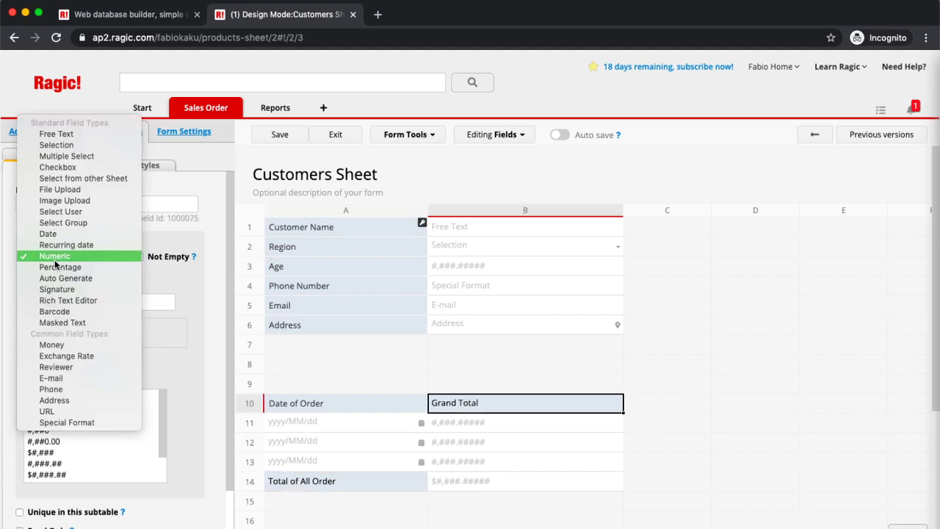
{"action": "left_click", "coordinate": [53, 342]}
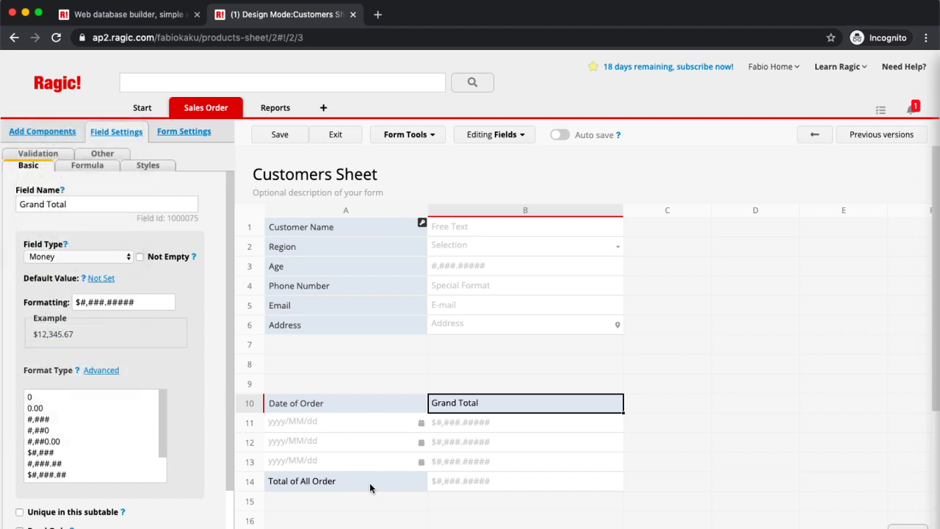
Step: Open the formula settings for the Total of All Order field
{"action": "left_click", "coordinate": [369, 482]}
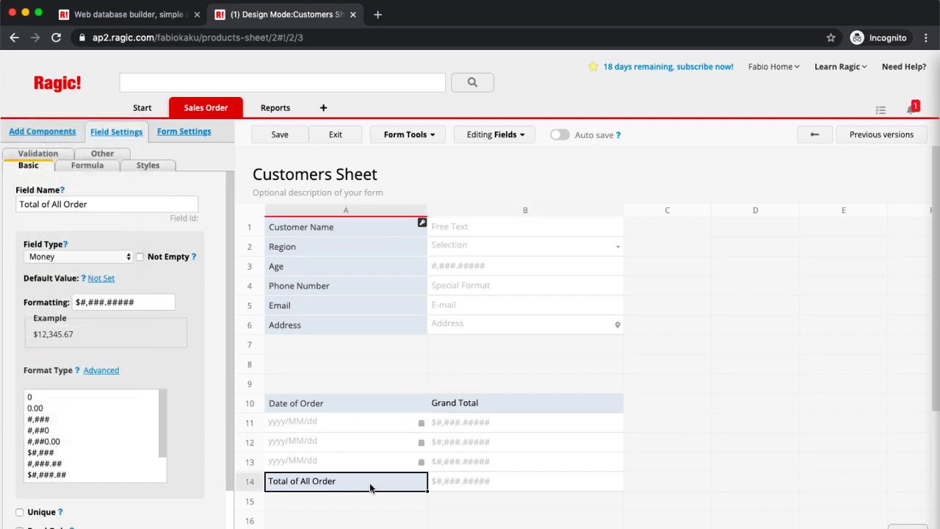
{"action": "left_click", "coordinate": [77, 168]}
{"action": "left_click", "coordinate": [67, 200]}
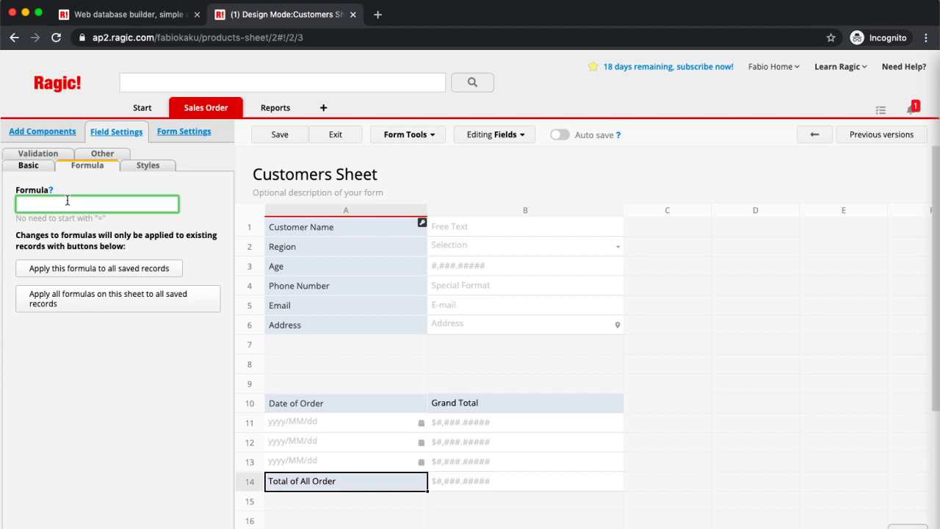
Step: Set Total of All Order's formula to B10, save, apply it to all saved records, and exit
{"action": "type", "text": "B10"}
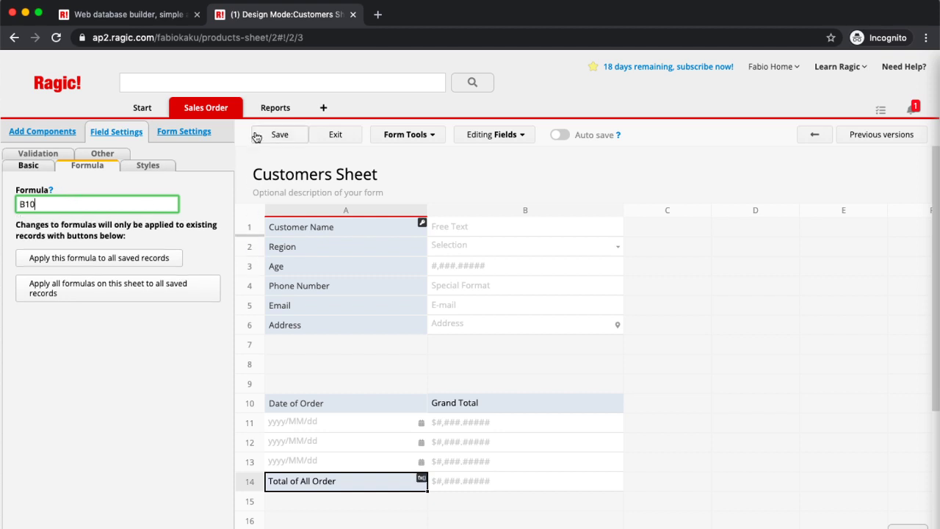
{"action": "left_click", "coordinate": [280, 135]}
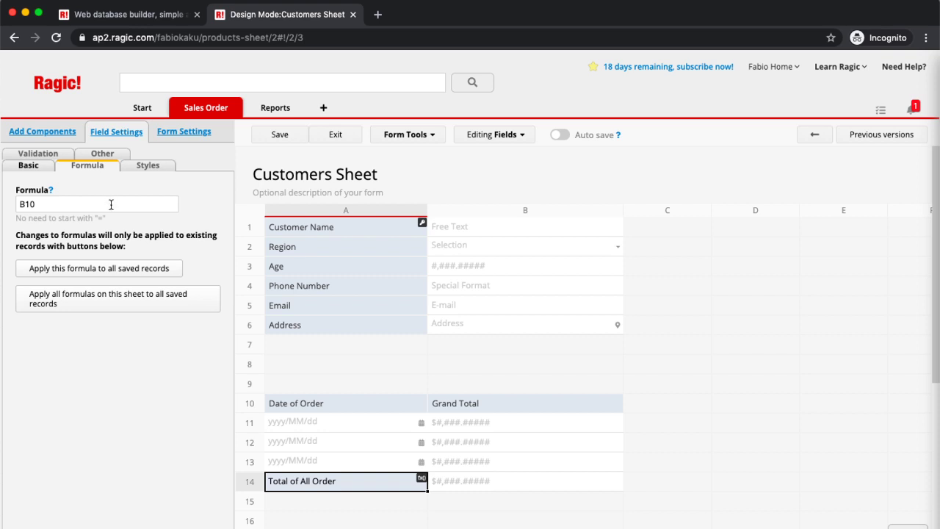
{"action": "left_click", "coordinate": [108, 304]}
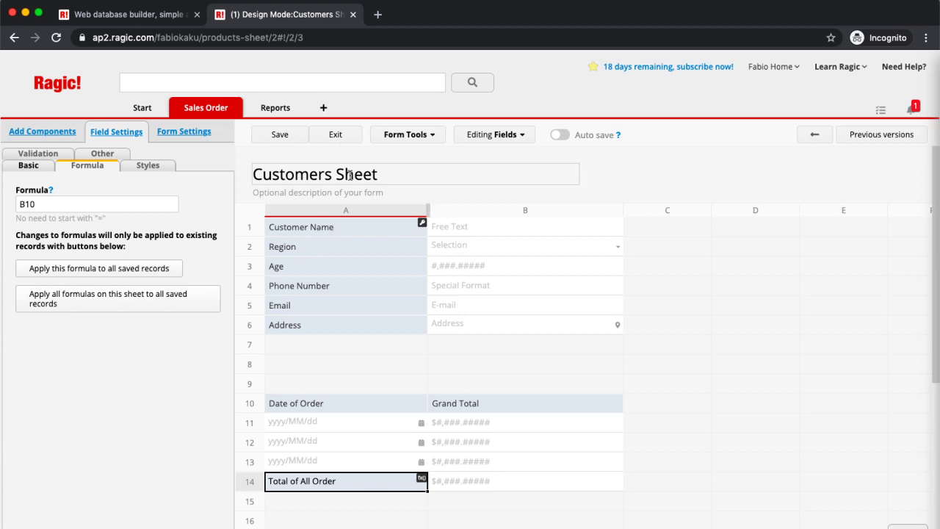
{"action": "left_click", "coordinate": [335, 135]}
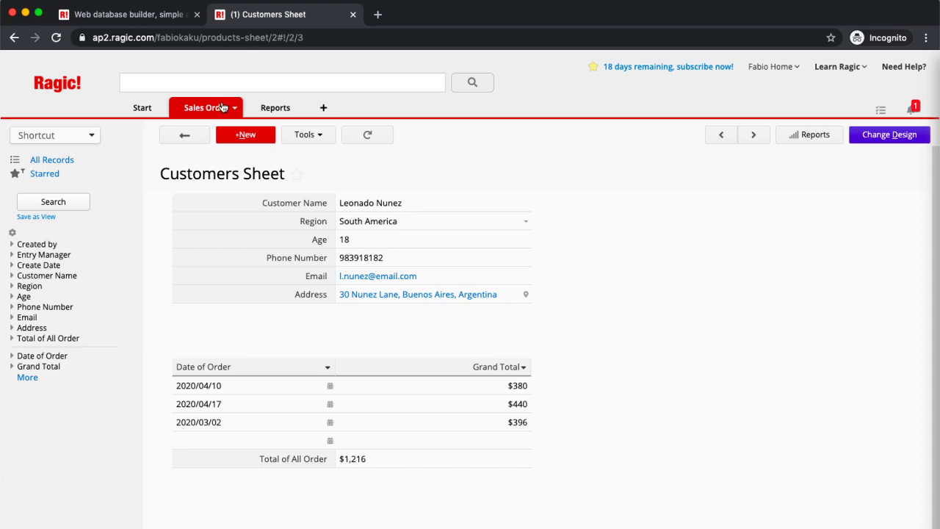
Step: Open the first Sales Order record and switch the sheet into design mode
{"action": "mouse_move", "coordinate": [224, 109]}
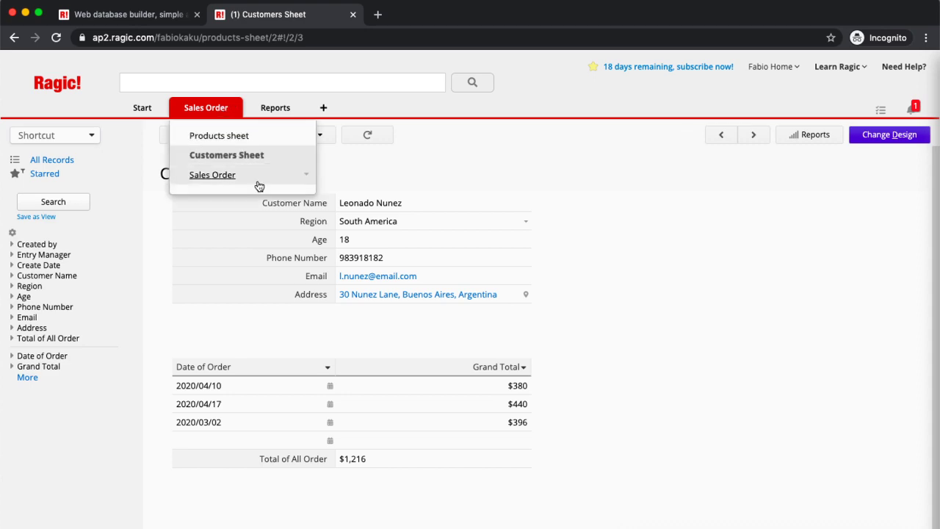
{"action": "left_click", "coordinate": [259, 186]}
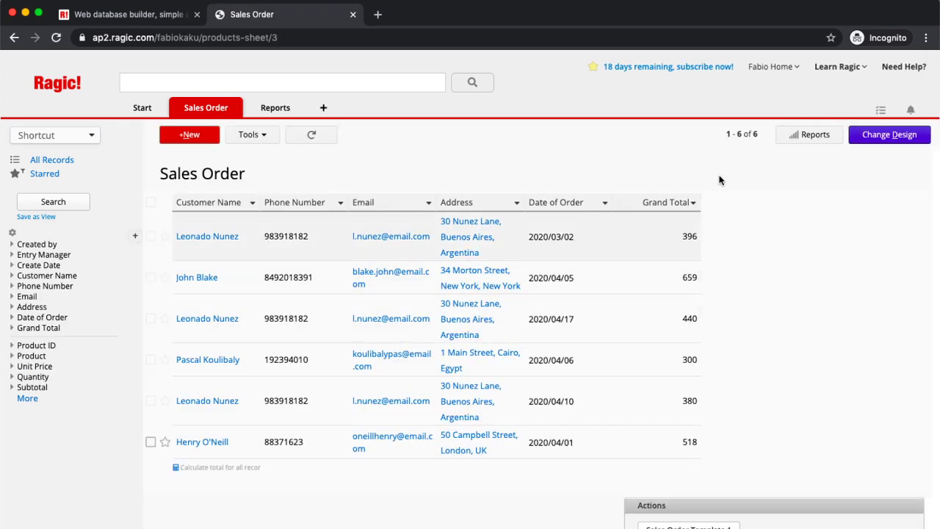
{"action": "left_click", "coordinate": [618, 236]}
{"action": "left_click", "coordinate": [916, 134]}
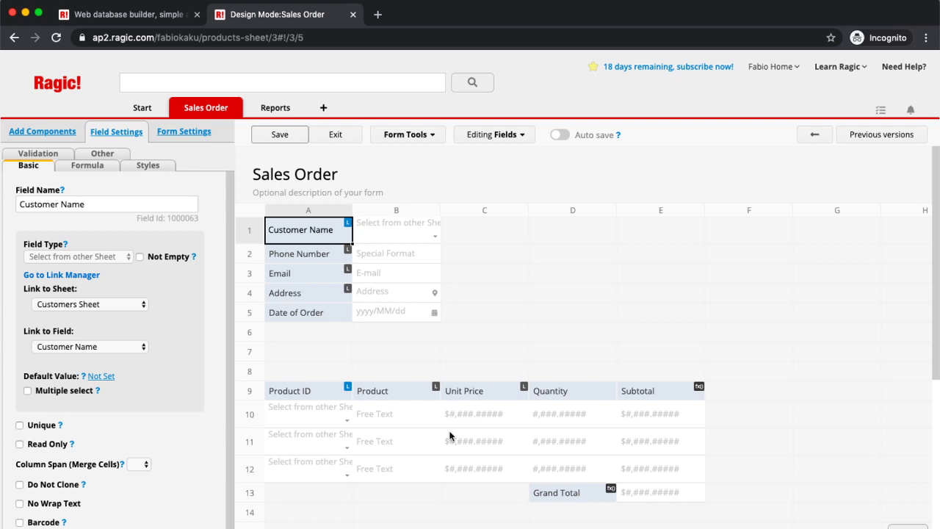
Step: Begin creating a new sheet from the product subtable, keeping Phone Number as the link, then cancel
{"action": "left_click", "coordinate": [300, 393]}
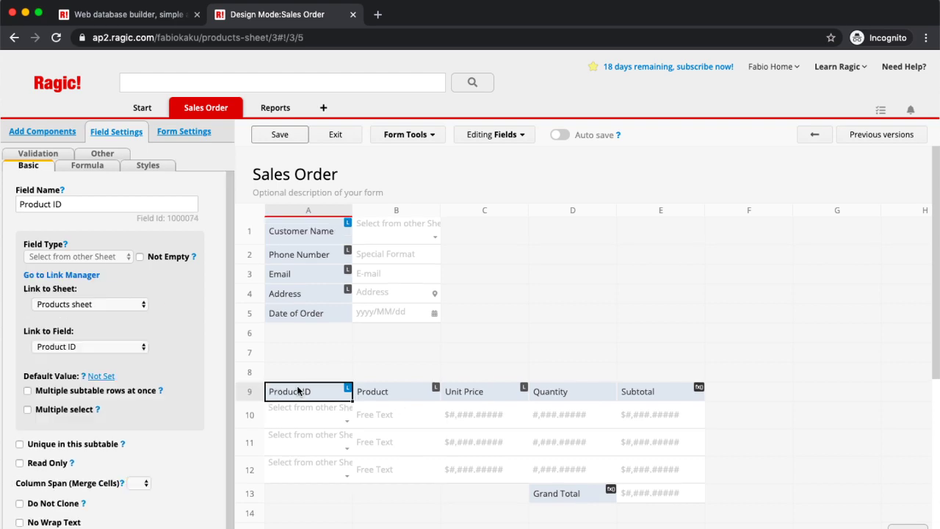
{"action": "left_click", "coordinate": [406, 134]}
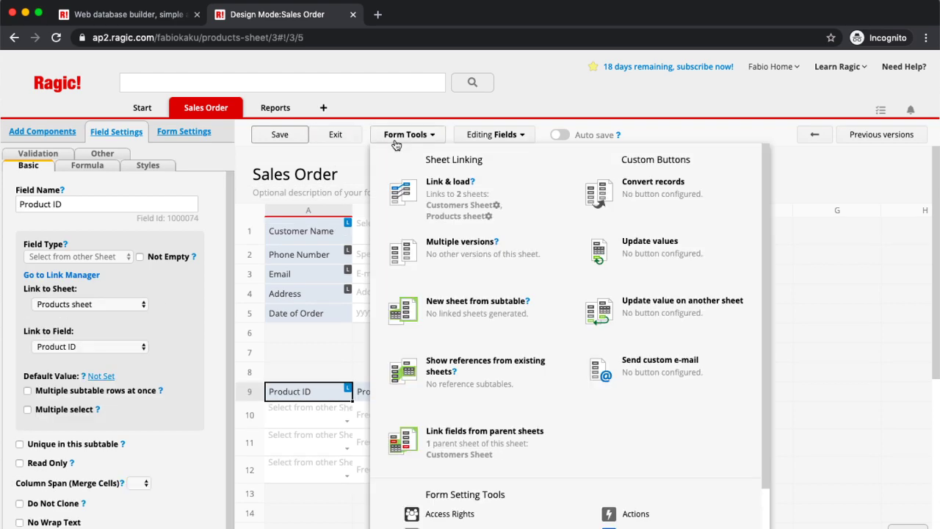
{"action": "left_click", "coordinate": [493, 323]}
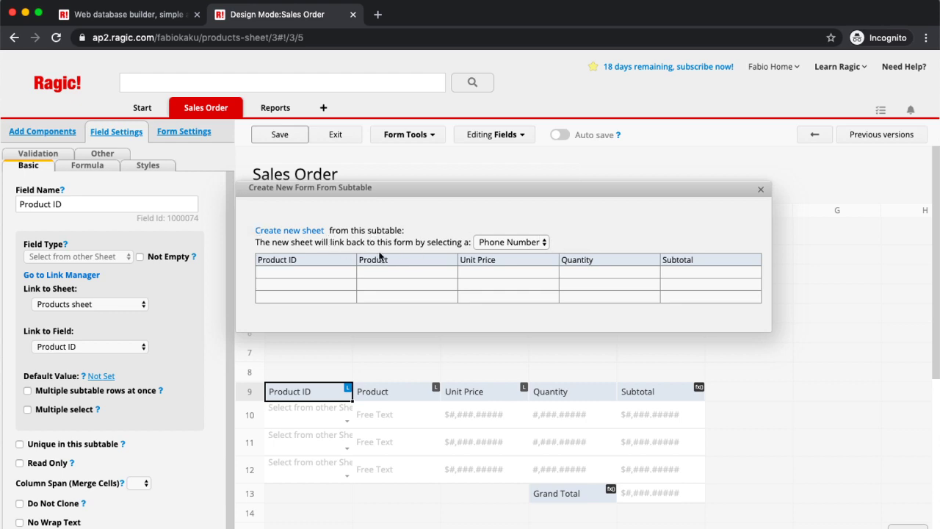
{"action": "left_click", "coordinate": [495, 245]}
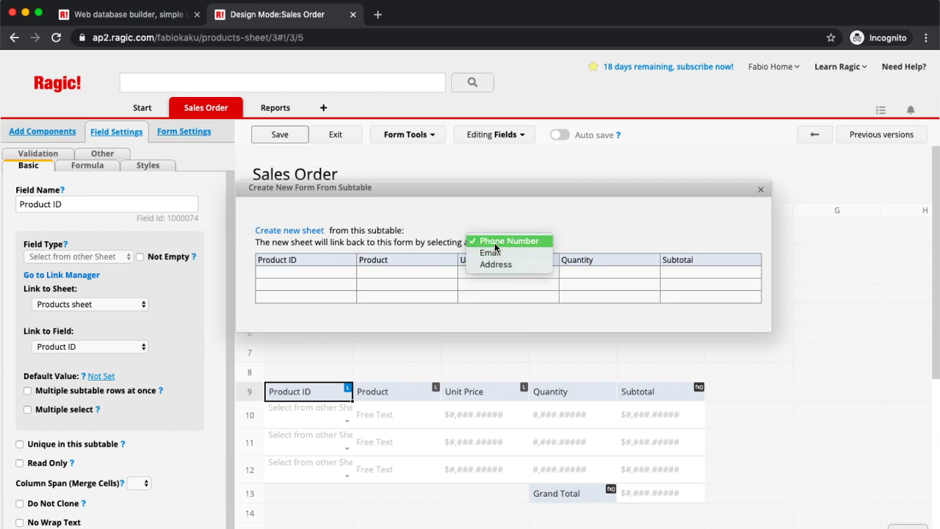
{"action": "left_click", "coordinate": [630, 232]}
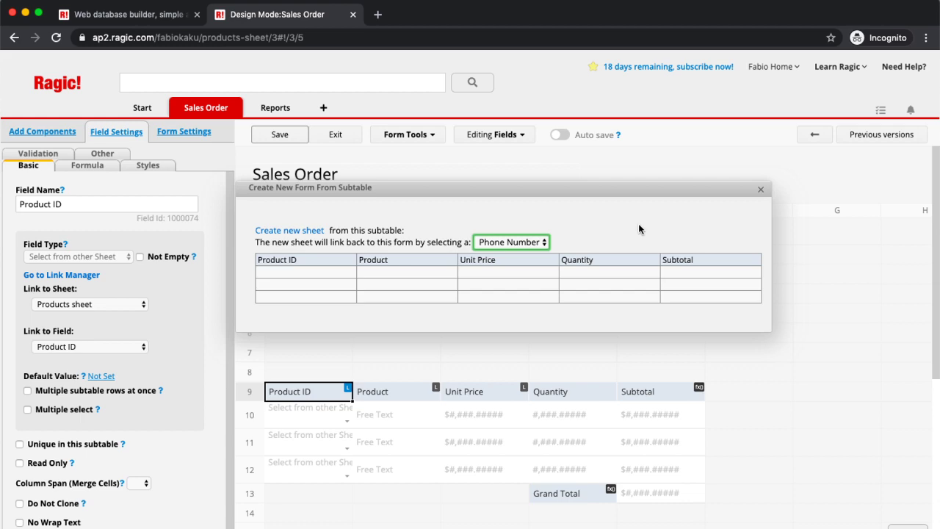
{"action": "left_click", "coordinate": [762, 190]}
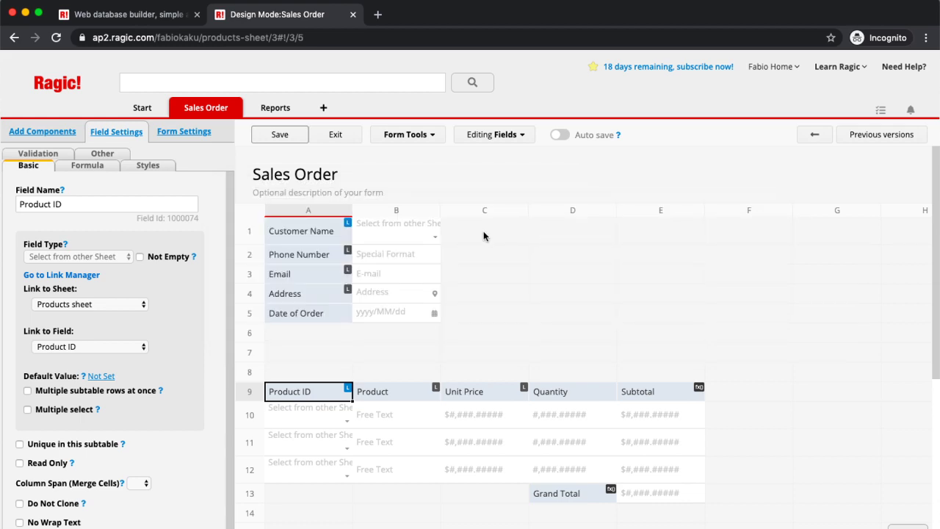
Step: Add an Auto Generate 'Sales order number' field in C1 with 'SO-' format prefix, and save
{"action": "left_click", "coordinate": [483, 236]}
{"action": "type", "text": "Sales Roder"}
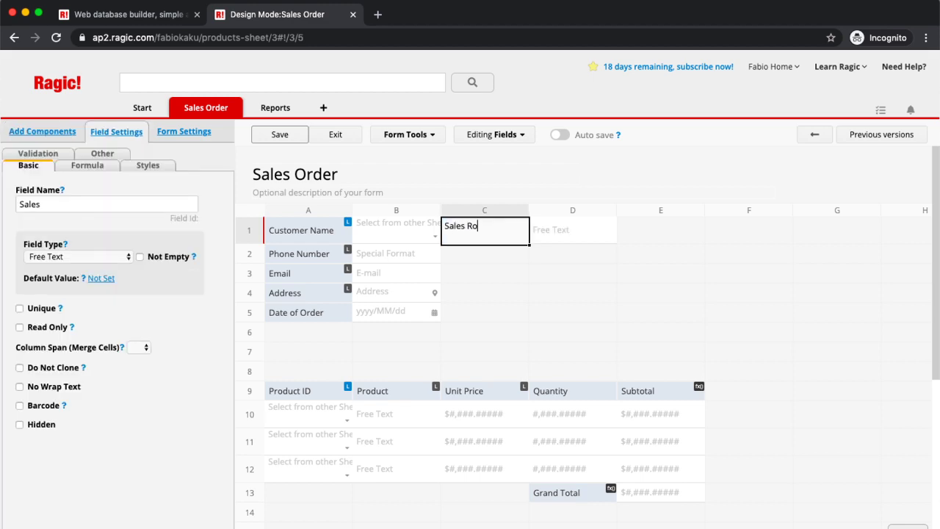
{"action": "key", "text": "BackSpace"}
{"action": "key", "text": "BackSpace"}
{"action": "key", "text": "BackSpace"}
{"action": "key", "text": "BackSpace"}
{"action": "key", "text": "BackSpace"}
{"action": "type", "text": "order number"}
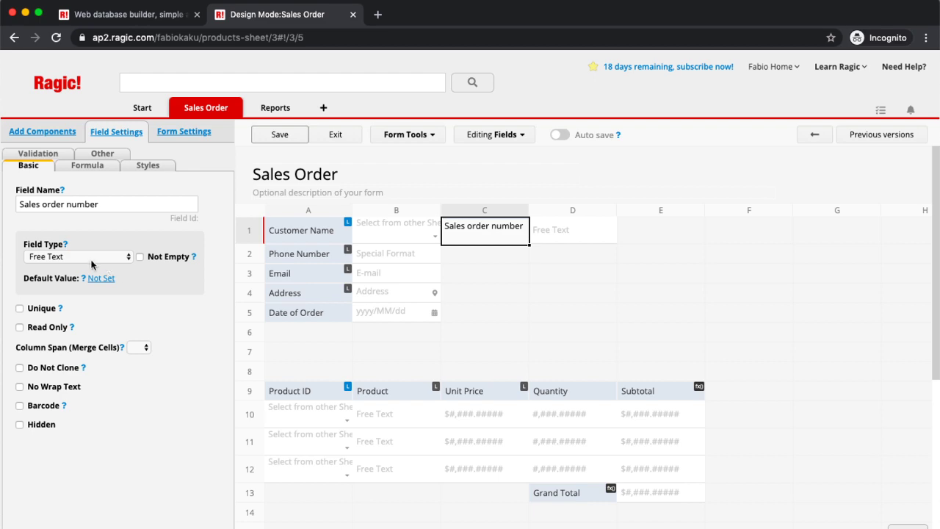
{"action": "left_click", "coordinate": [88, 258]}
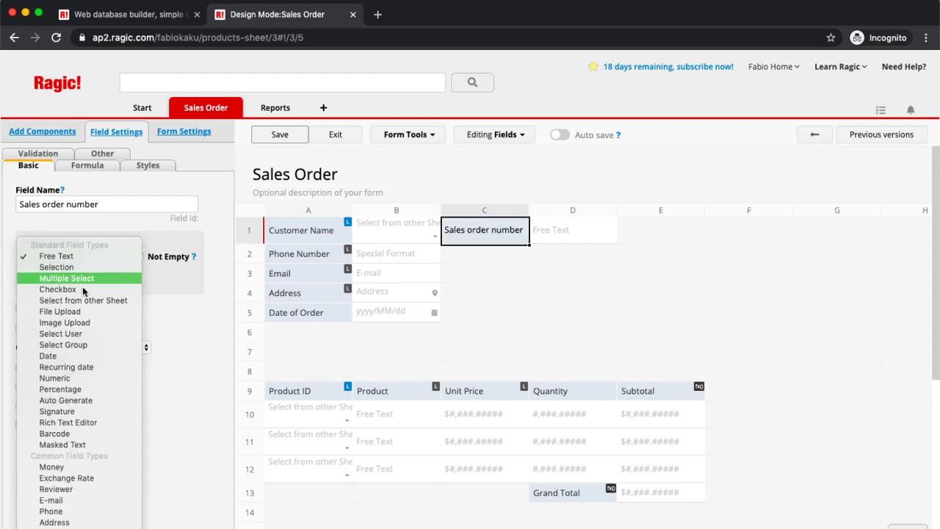
{"action": "key", "text": "Escape"}
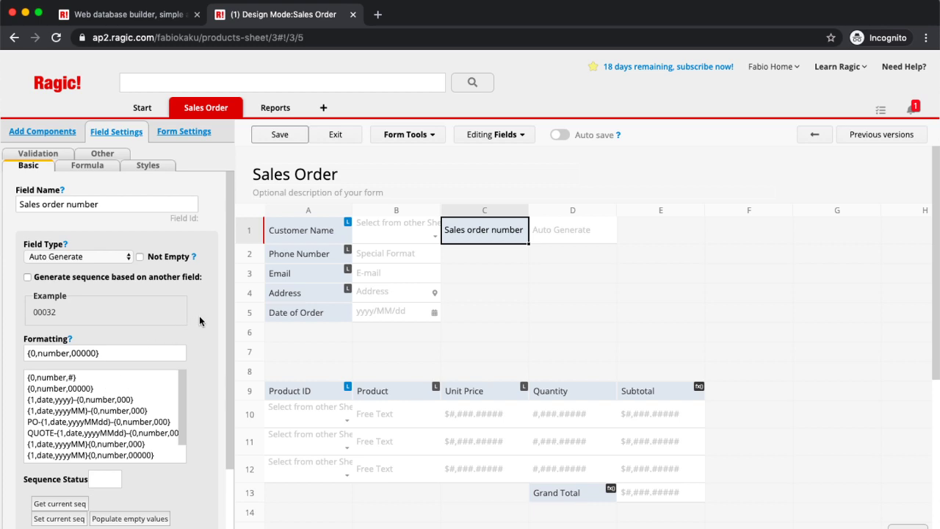
{"action": "scroll", "coordinate": [199, 322], "scroll_direction": "down", "scroll_amount": 1}
{"action": "left_click", "coordinate": [34, 340]}
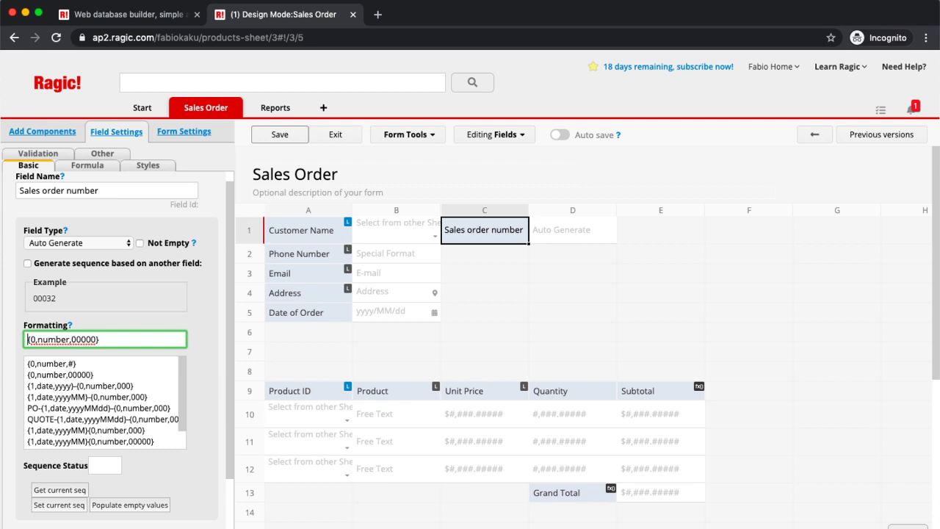
{"action": "type", "text": "SO-"}
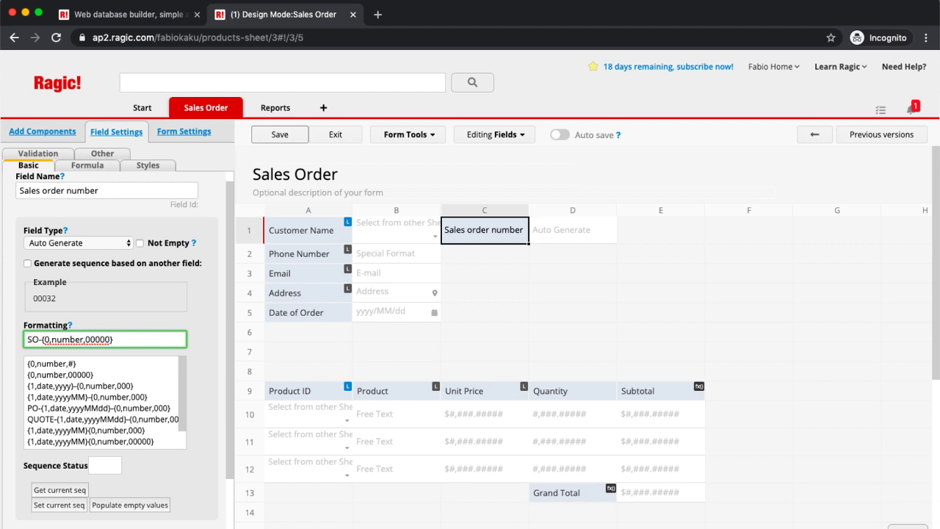
{"action": "left_click", "coordinate": [276, 135]}
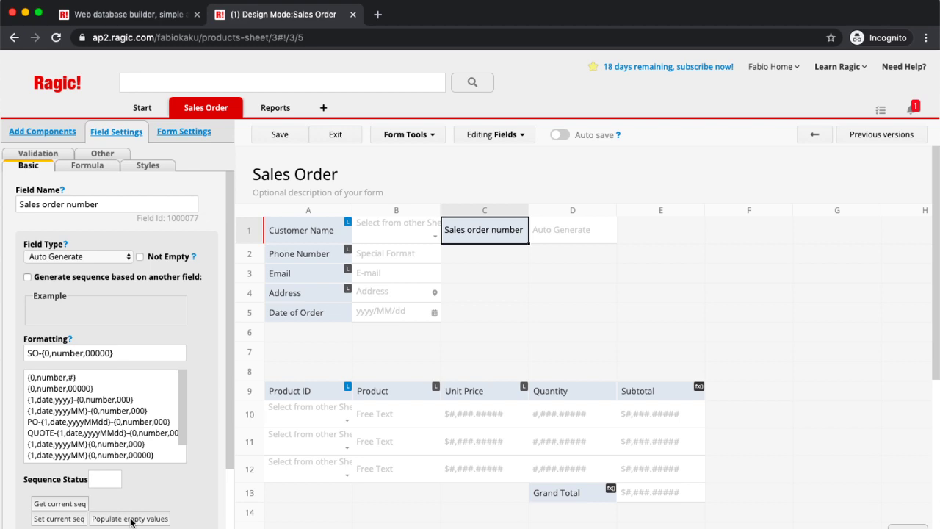
Step: Create a new Product ID sheet from the Sales Order subtable, linked by Sales order number
{"action": "left_click", "coordinate": [420, 134]}
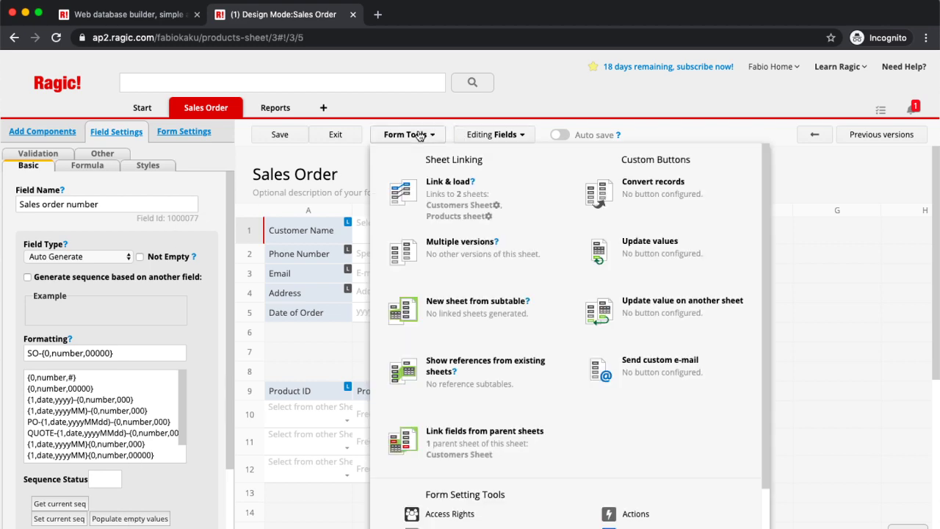
{"action": "left_click", "coordinate": [467, 311]}
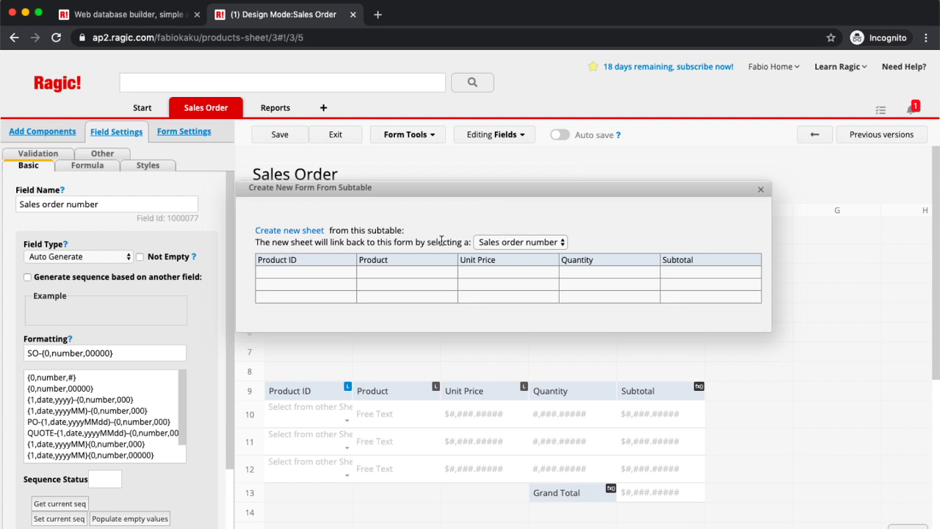
{"action": "left_click", "coordinate": [297, 233]}
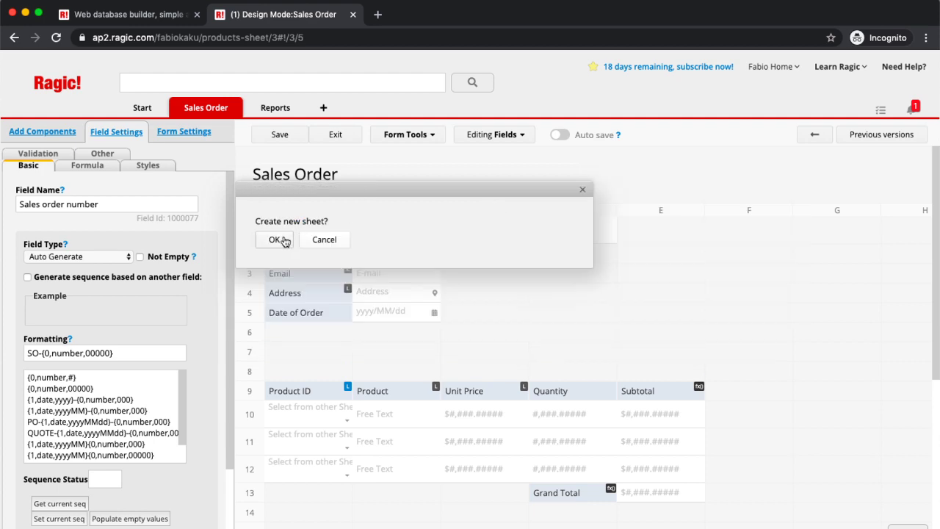
{"action": "left_click", "coordinate": [274, 239]}
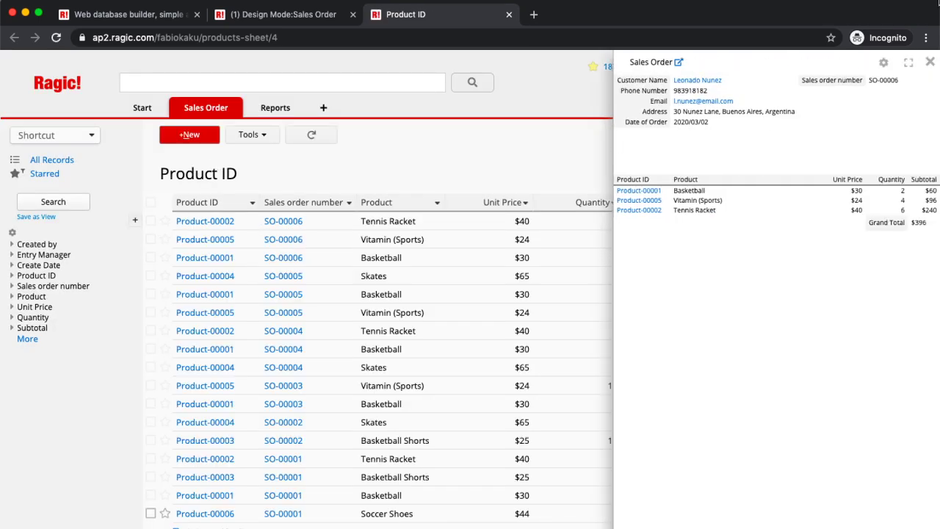
Step: Open the Product-00002 record and switch the Product ID sheet into design mode
{"action": "left_click", "coordinate": [929, 67]}
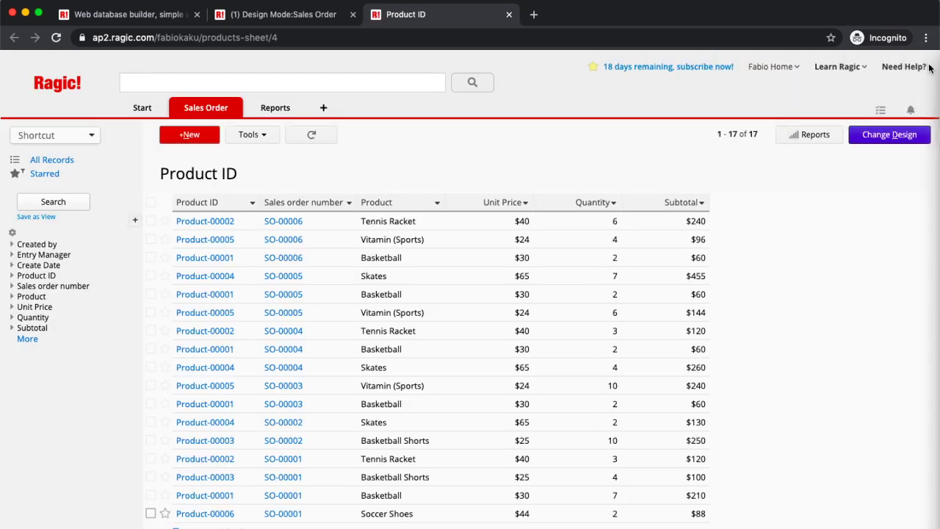
{"action": "left_click", "coordinate": [440, 220]}
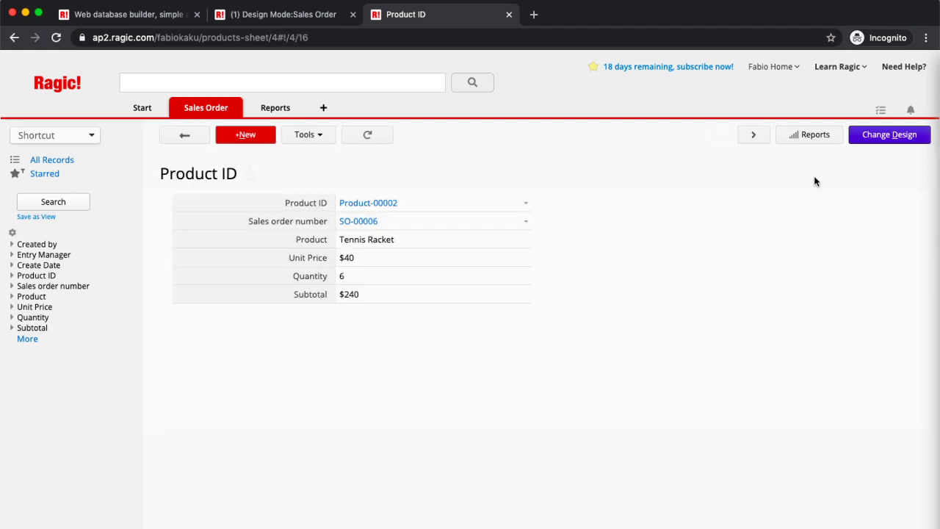
{"action": "left_click", "coordinate": [897, 134]}
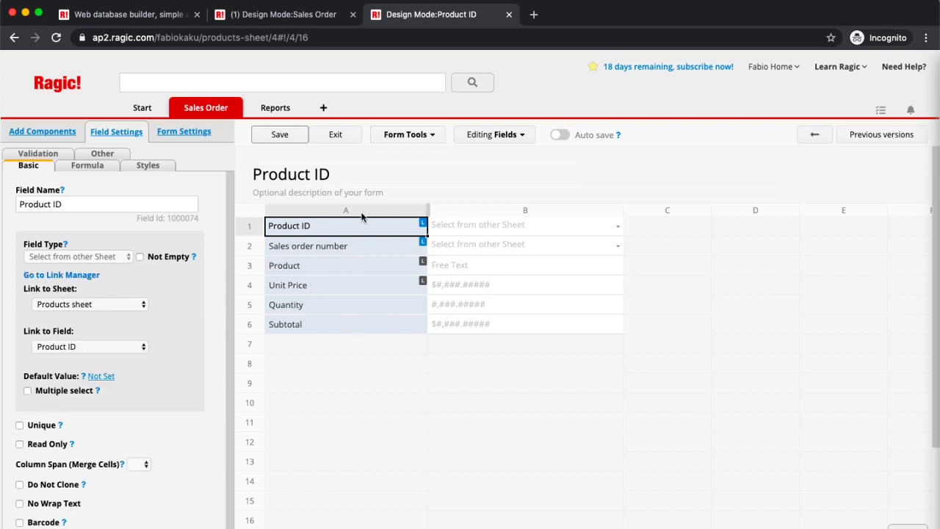
{"action": "left_click", "coordinate": [424, 135]}
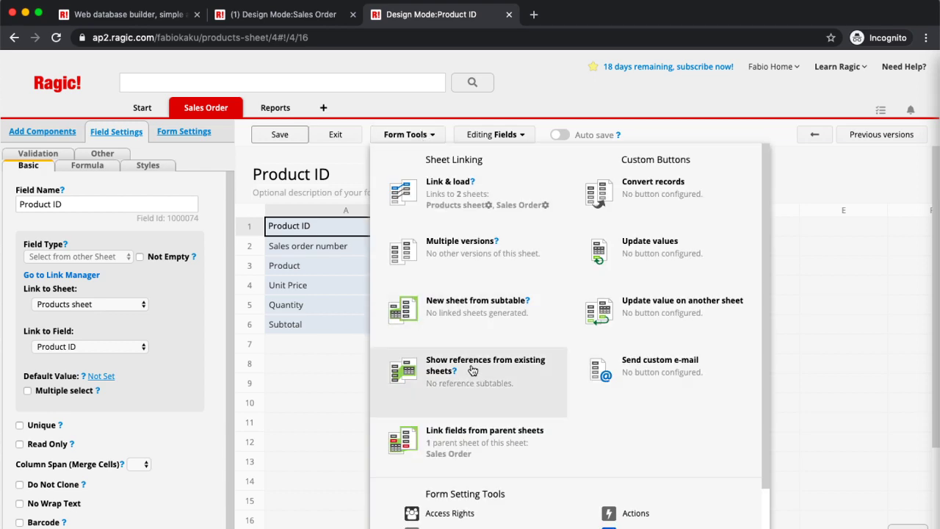
Step: Link parent fields Customer Name into row 7 and Grand Total into row 8, save, and exit
{"action": "left_click", "coordinate": [472, 431]}
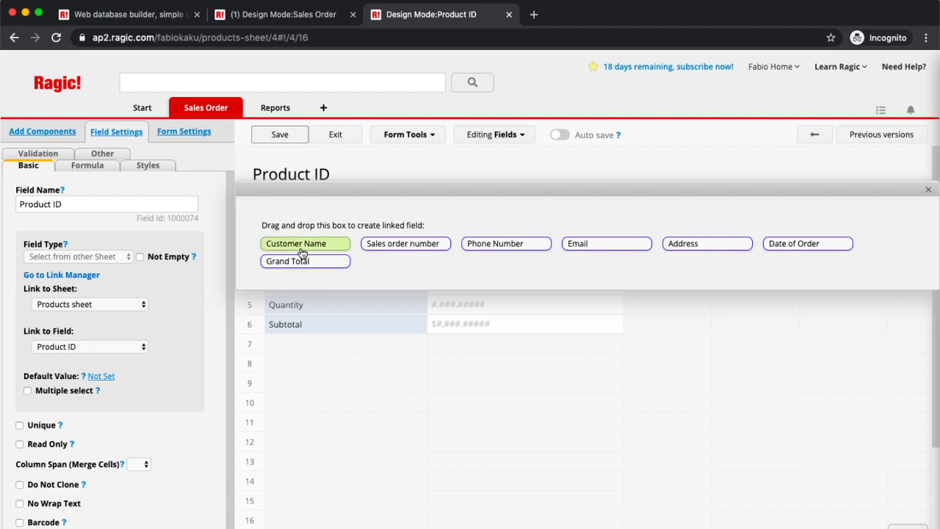
{"action": "left_click_drag", "start_coordinate": [303, 253], "coordinate": [317, 359]}
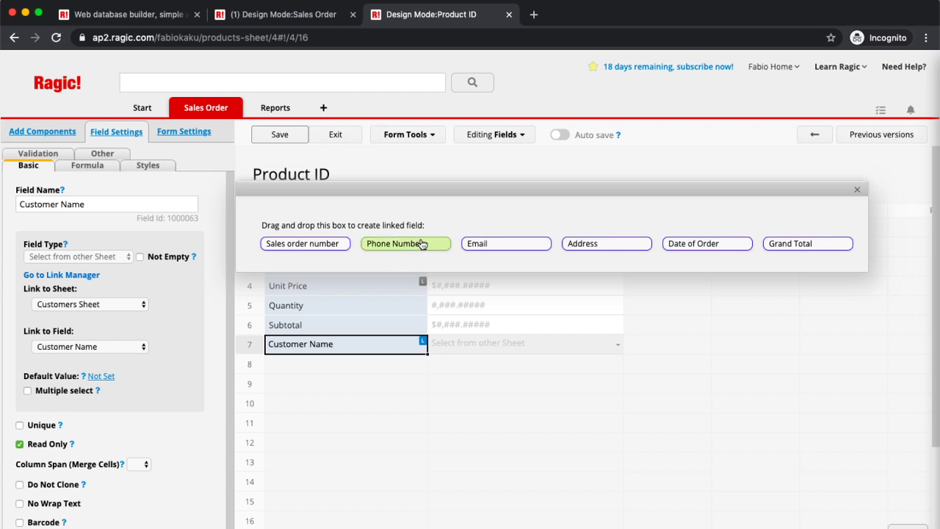
{"action": "left_click_drag", "start_coordinate": [782, 250], "coordinate": [301, 369]}
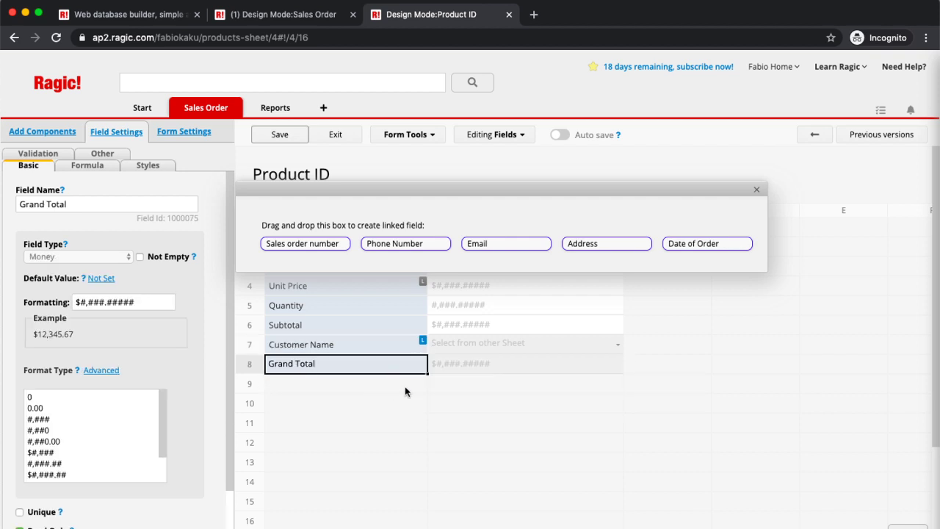
{"action": "left_click", "coordinate": [288, 143]}
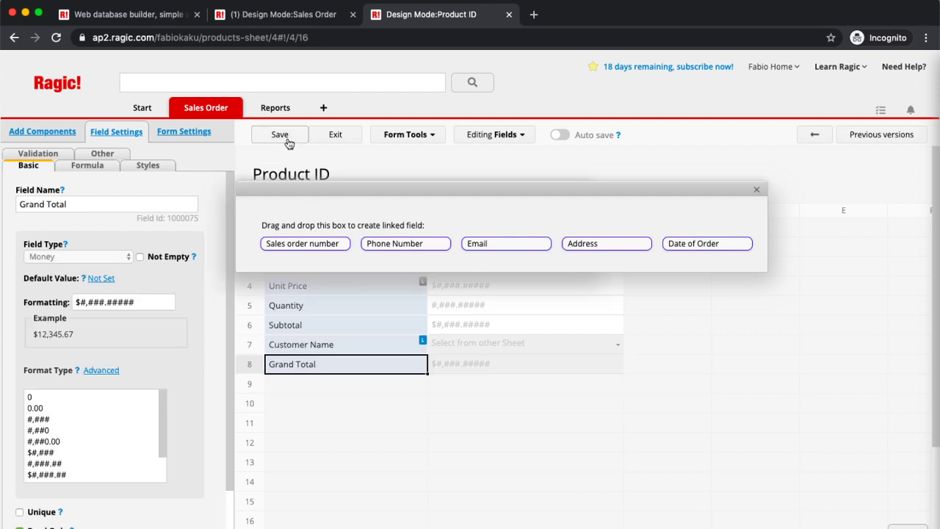
{"action": "left_click", "coordinate": [756, 189]}
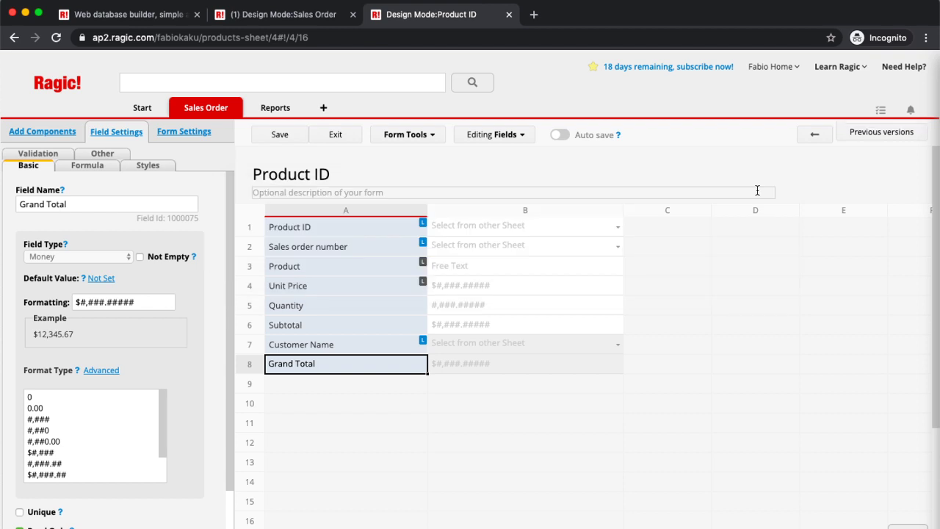
{"action": "left_click", "coordinate": [283, 139]}
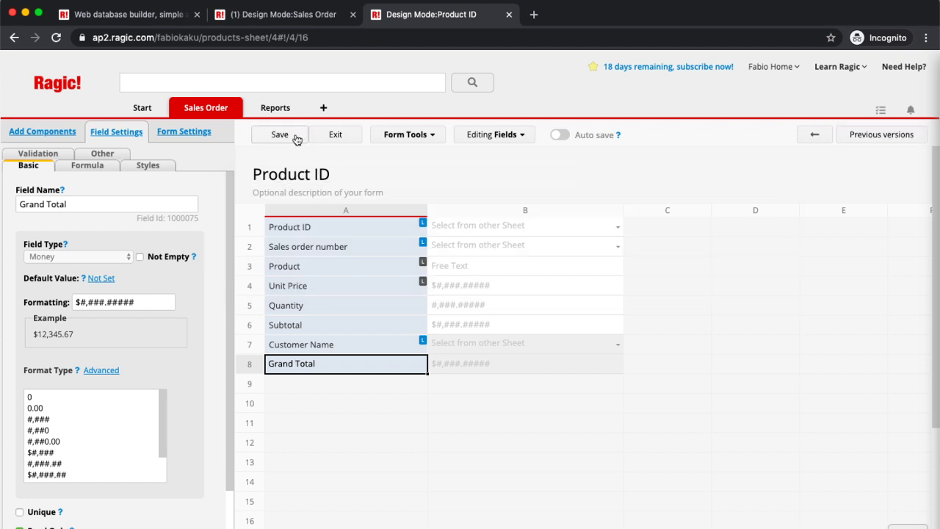
{"action": "left_click", "coordinate": [336, 135]}
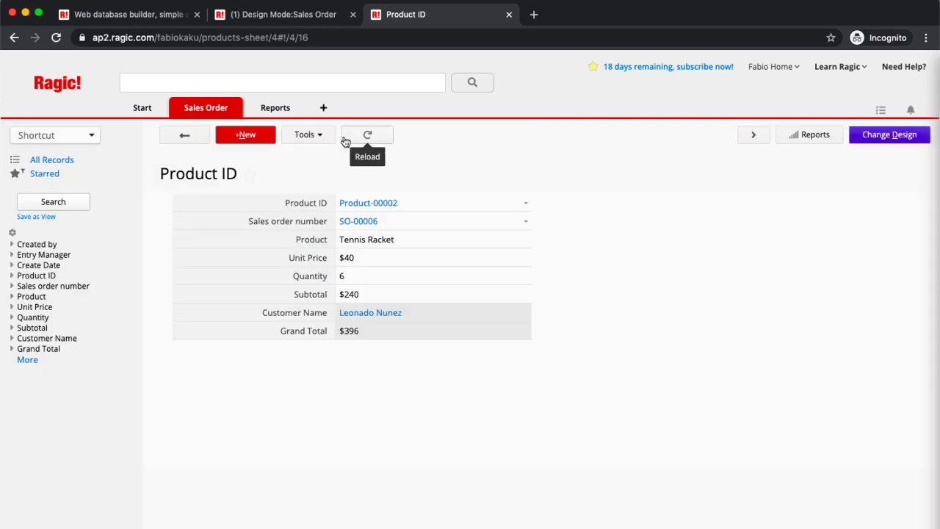
Step: Review the Product ID listing's new Customer Name and Grand Total columns, then open Customers Sheet
{"action": "left_click", "coordinate": [185, 138]}
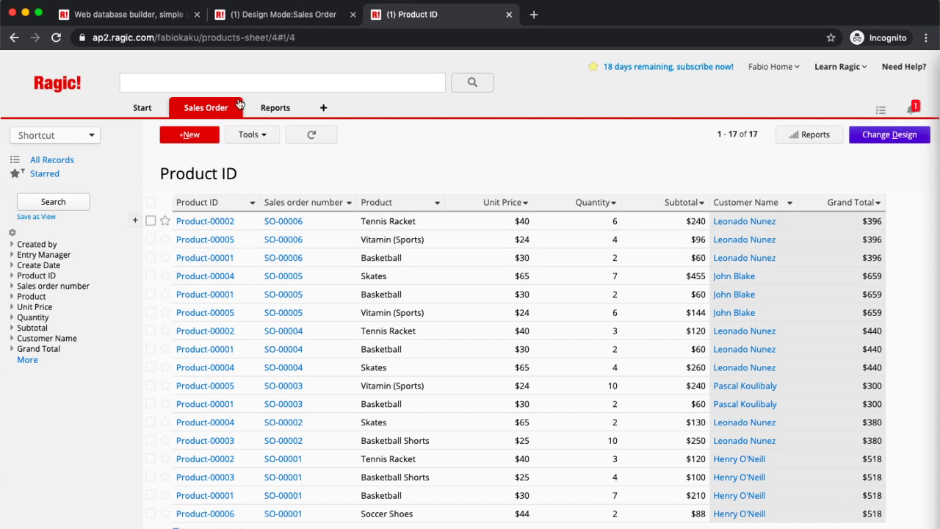
{"action": "mouse_move", "coordinate": [199, 112]}
{"action": "left_click", "coordinate": [275, 155]}
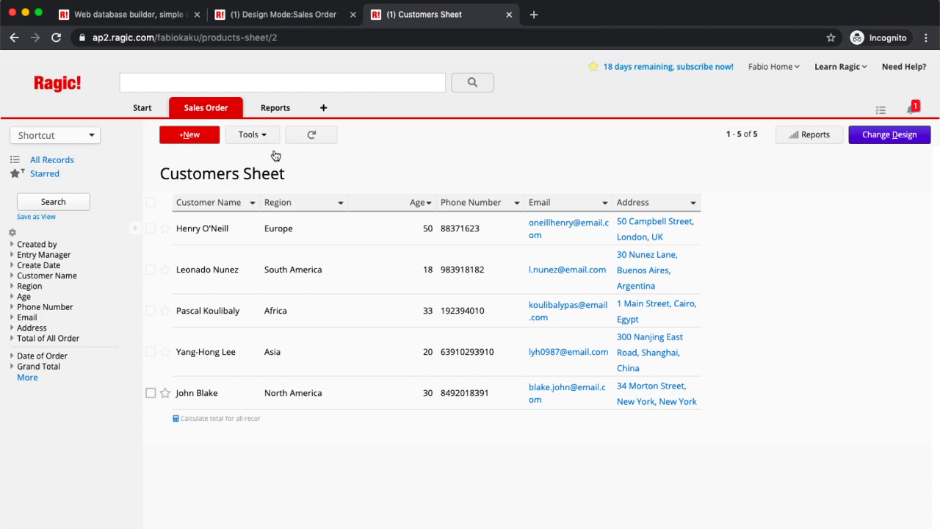
Step: Put the Customers Sheet form page in design mode and select empty cell A16
{"action": "left_click", "coordinate": [890, 134]}
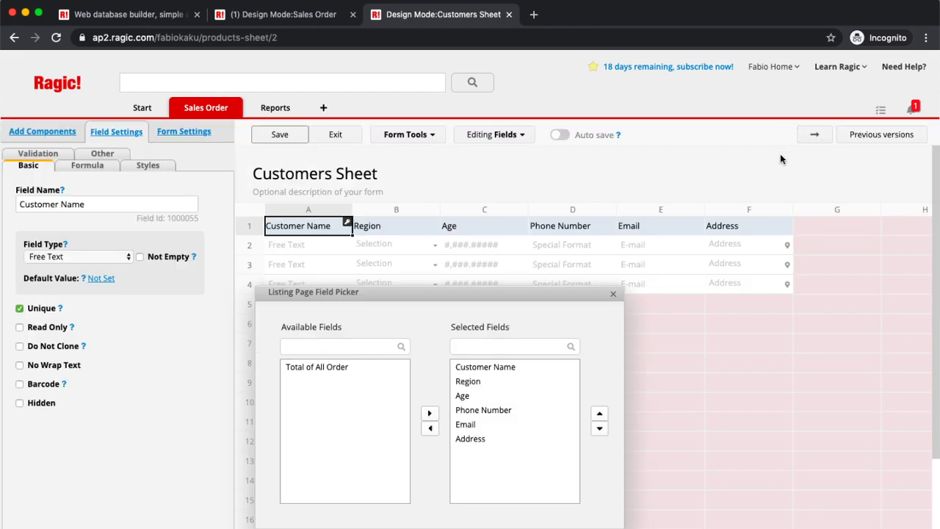
{"action": "left_click", "coordinate": [825, 141]}
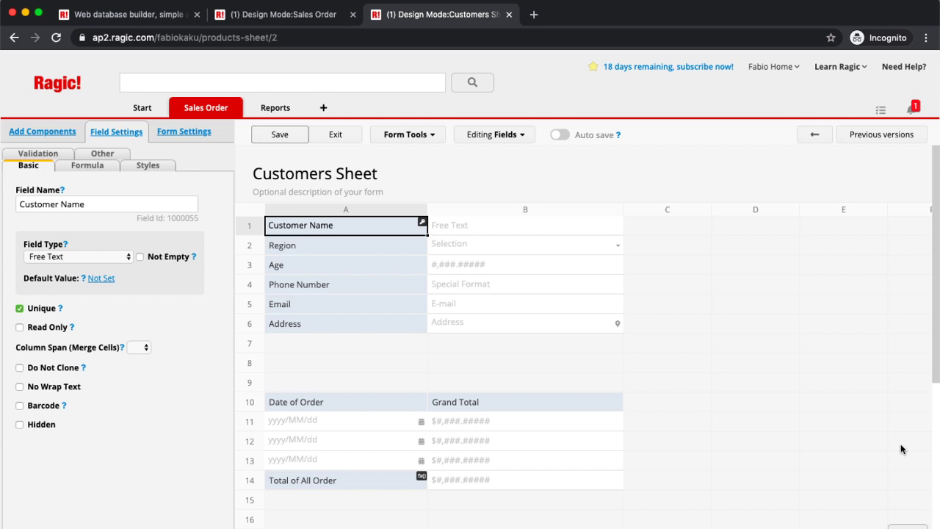
{"action": "left_click", "coordinate": [530, 405]}
{"action": "left_click", "coordinate": [386, 523]}
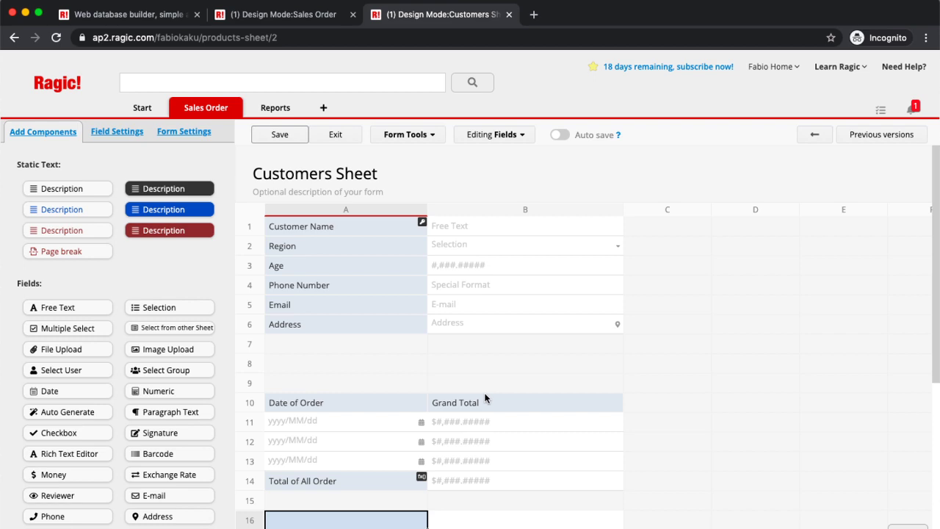
Step: Name cell A16 'Purchases Made', make it Numeric, and give it the formula COUNT(A10)
{"action": "type", "text": "Purcha"}
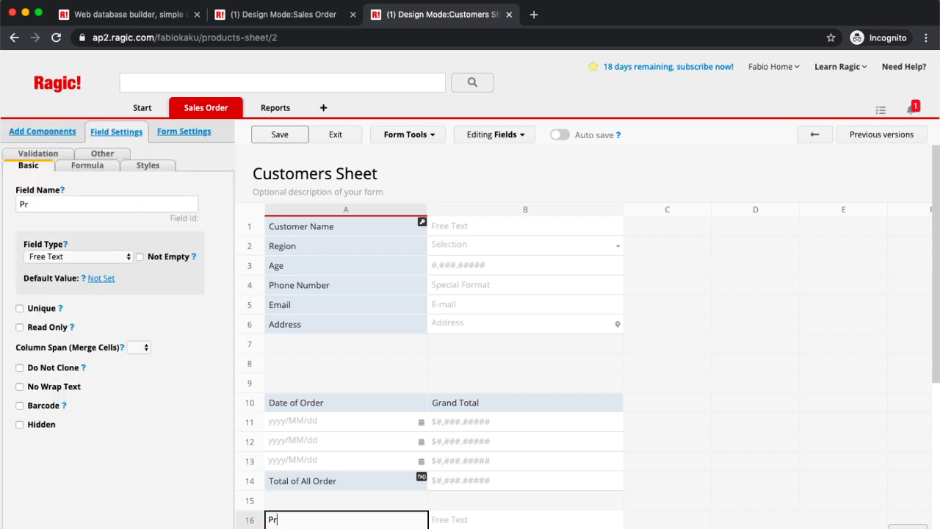
{"action": "type", "text": "ses Made"}
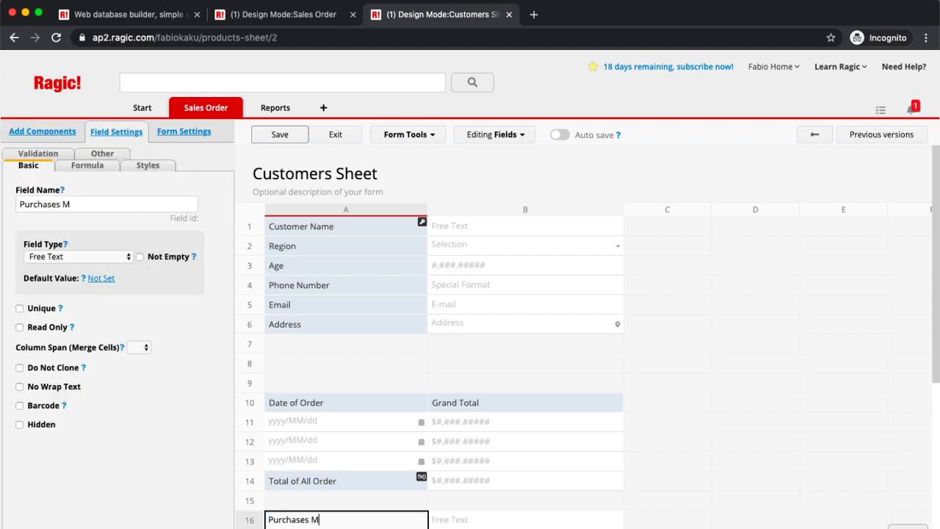
{"action": "left_click", "coordinate": [109, 257]}
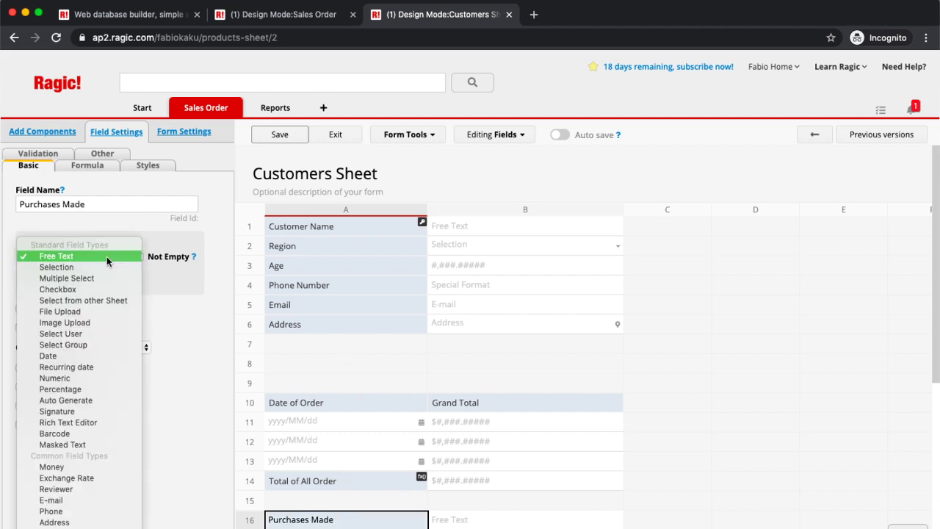
{"action": "left_click", "coordinate": [87, 377]}
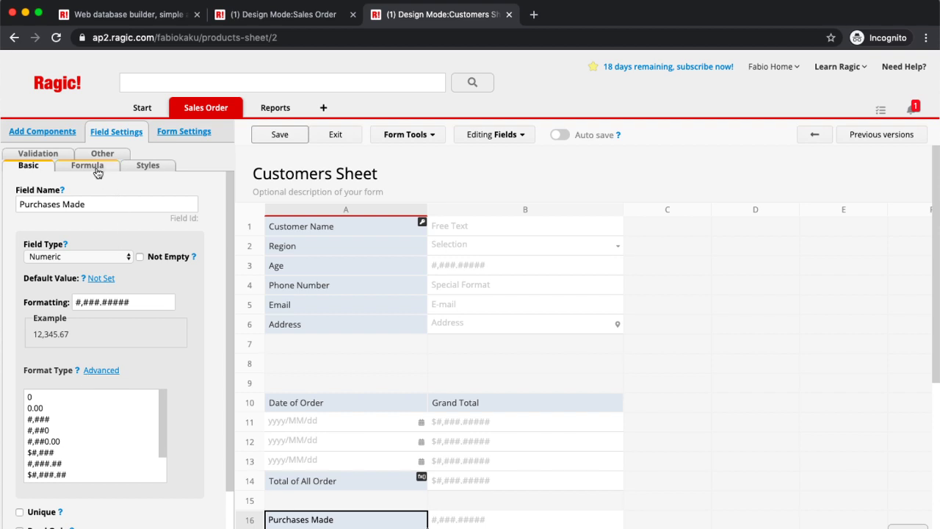
{"action": "left_click", "coordinate": [96, 168]}
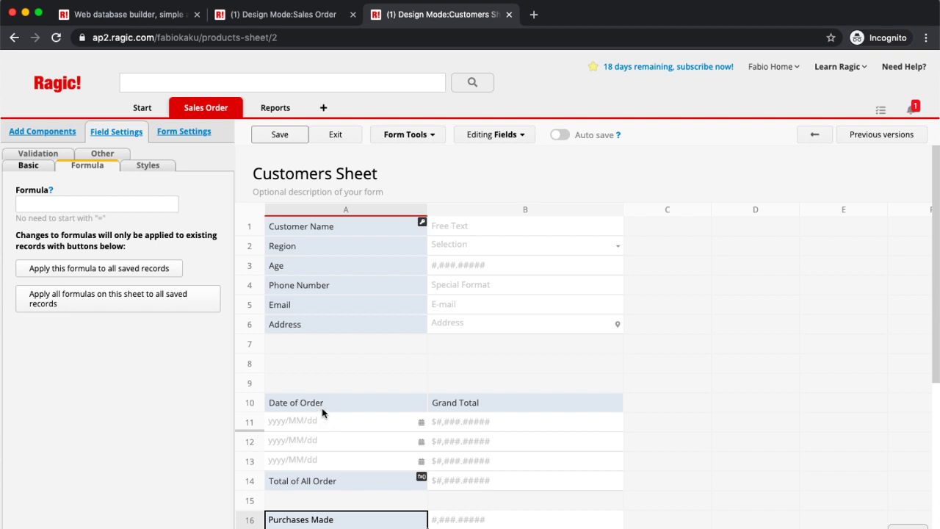
{"action": "left_click", "coordinate": [103, 202]}
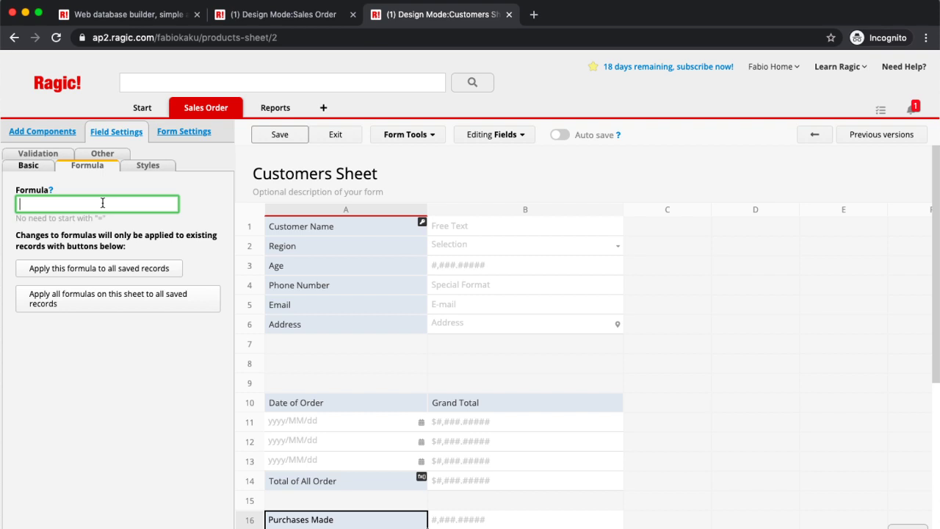
{"action": "type", "text": "COUNT"}
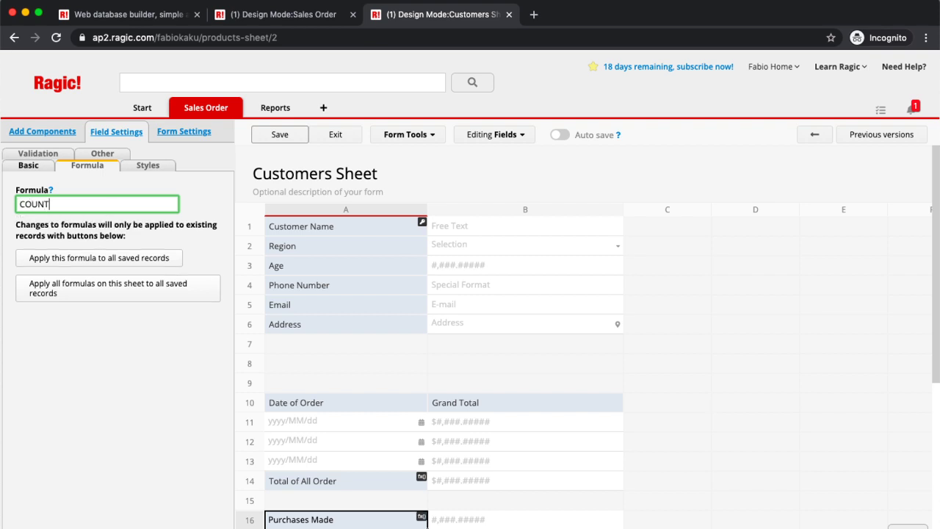
{"action": "type", "text": "A"}
{"action": "key", "text": "BackSpace"}
{"action": "type", "text": "(1A10)"}
Step: Apply the formulas to all saved records and save the sheet design
{"action": "left_click", "coordinate": [98, 258]}
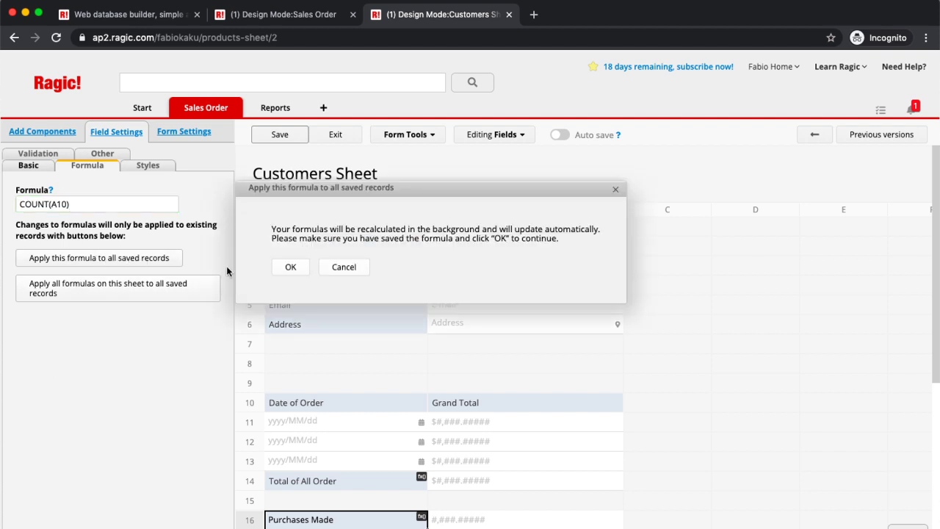
{"action": "left_click", "coordinate": [281, 267]}
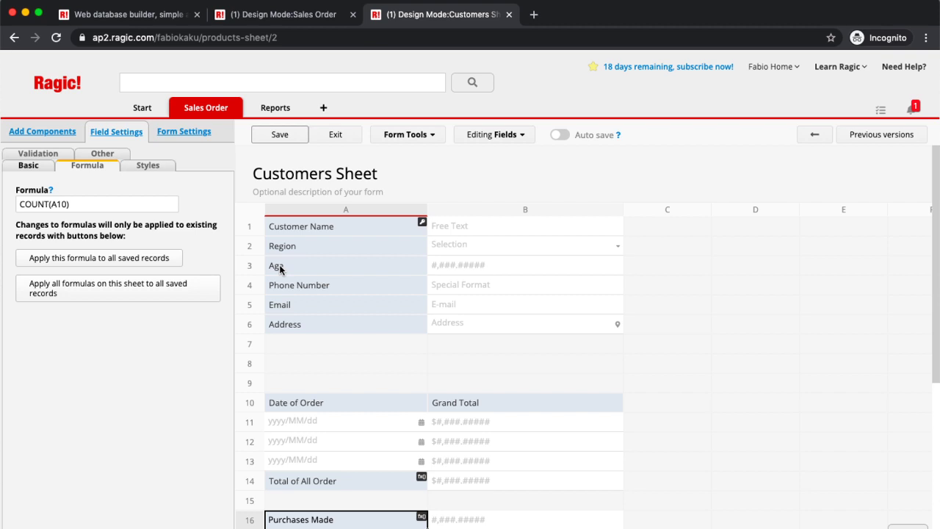
{"action": "left_click", "coordinate": [282, 132]}
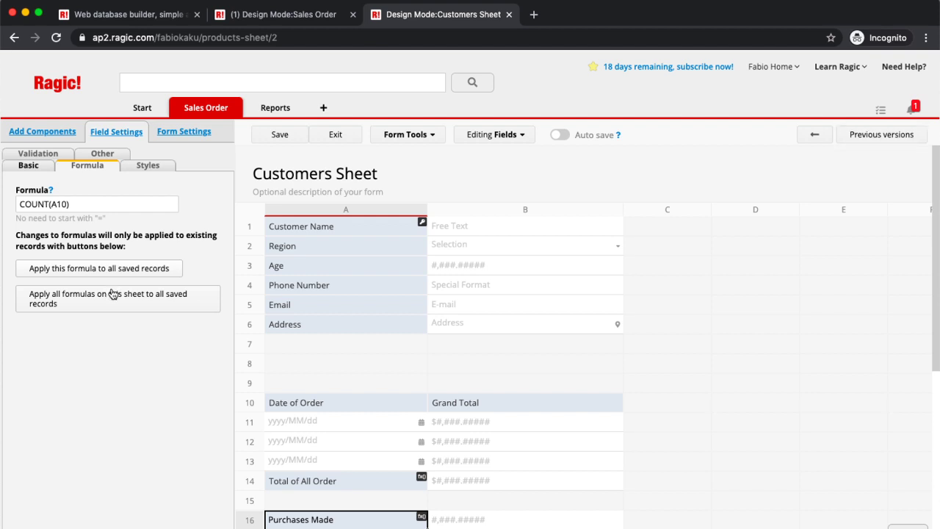
{"action": "left_click", "coordinate": [112, 294]}
{"action": "left_click", "coordinate": [301, 266]}
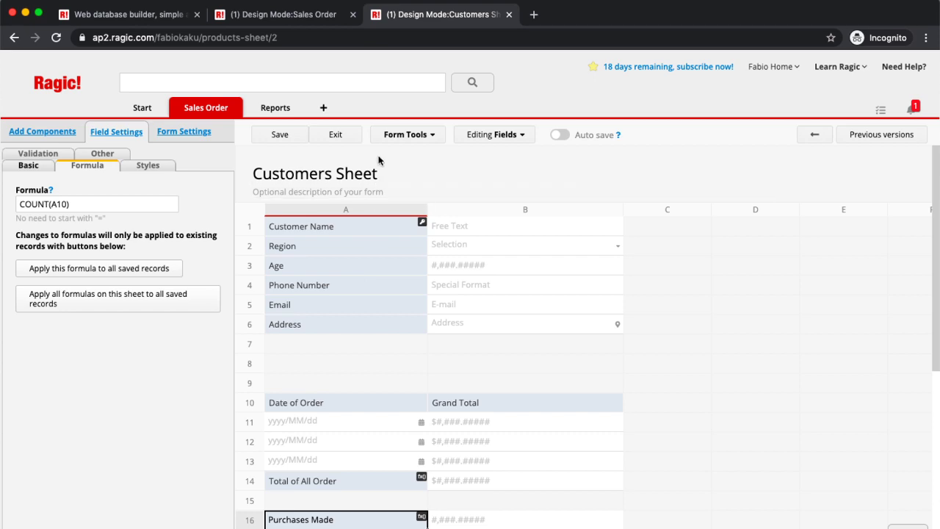
Step: Add Purchases Made to the Customers Sheet listing page's selected fields
{"action": "left_click", "coordinate": [413, 135]}
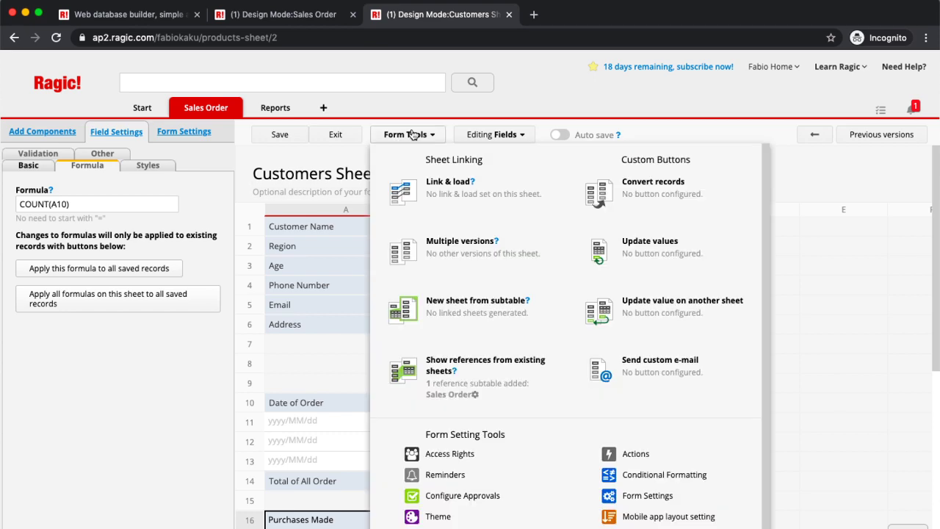
{"action": "left_click", "coordinate": [815, 135]}
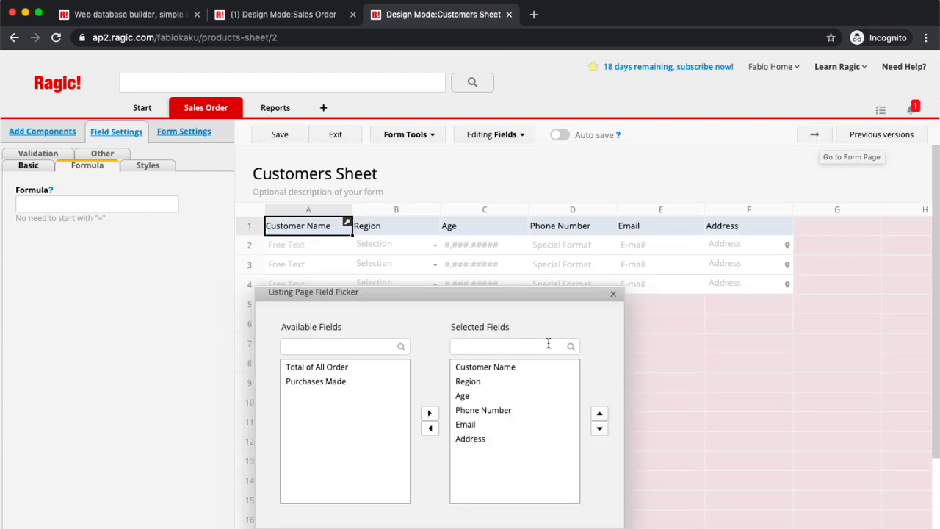
{"action": "left_click", "coordinate": [341, 383]}
{"action": "left_click", "coordinate": [430, 413]}
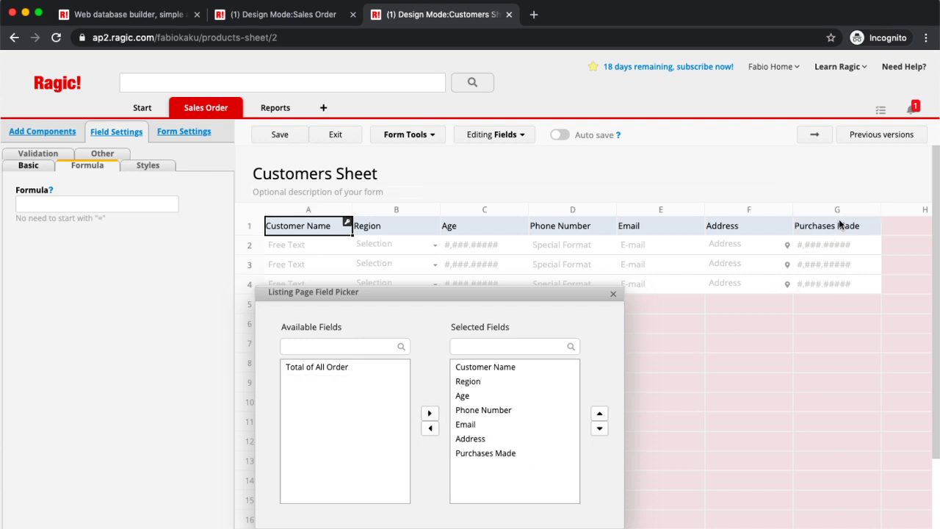
{"action": "left_click", "coordinate": [406, 138]}
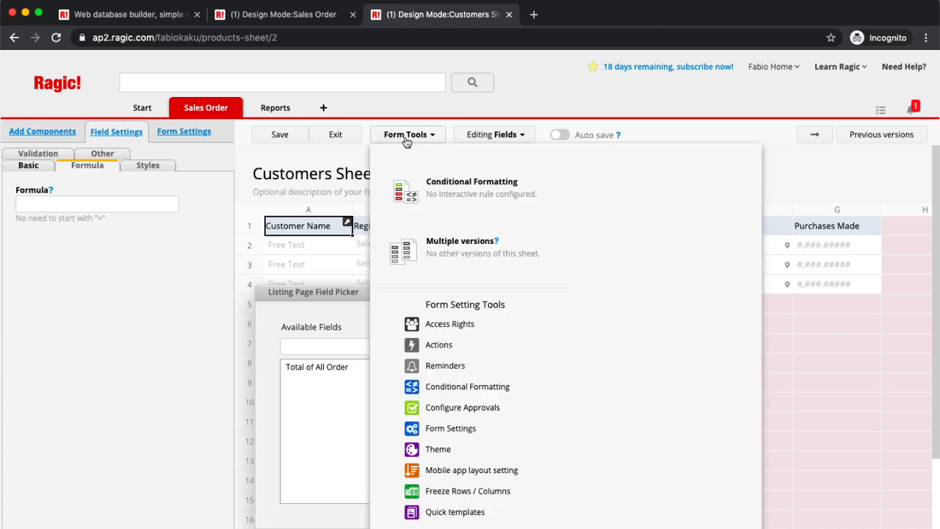
Step: Start a conditional formatting rule for Purchases Made equal to 0
{"action": "left_click", "coordinate": [477, 188]}
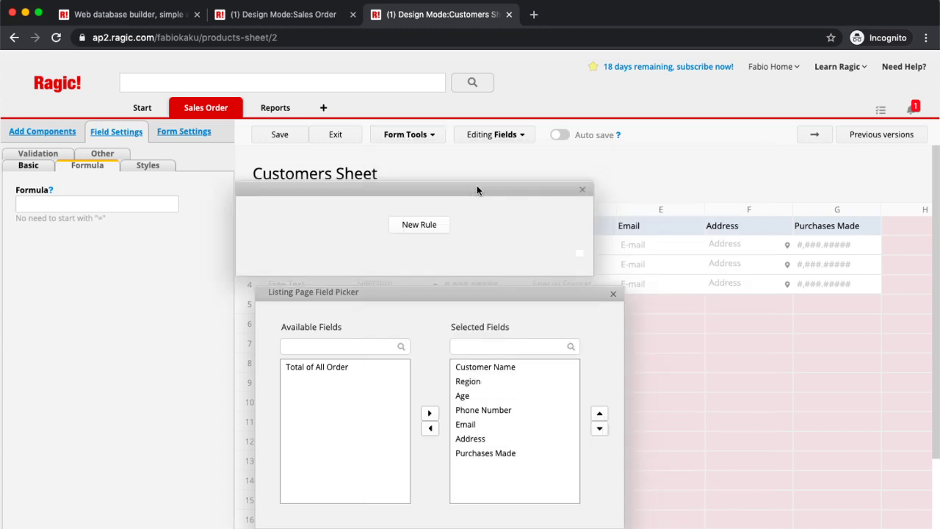
{"action": "left_click", "coordinate": [428, 224]}
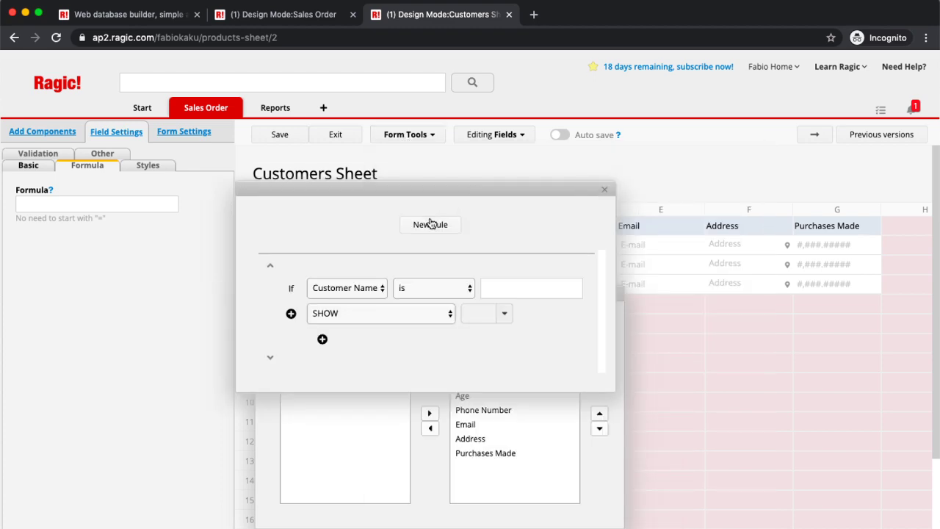
{"action": "left_click", "coordinate": [351, 291]}
{"action": "left_click", "coordinate": [341, 357]}
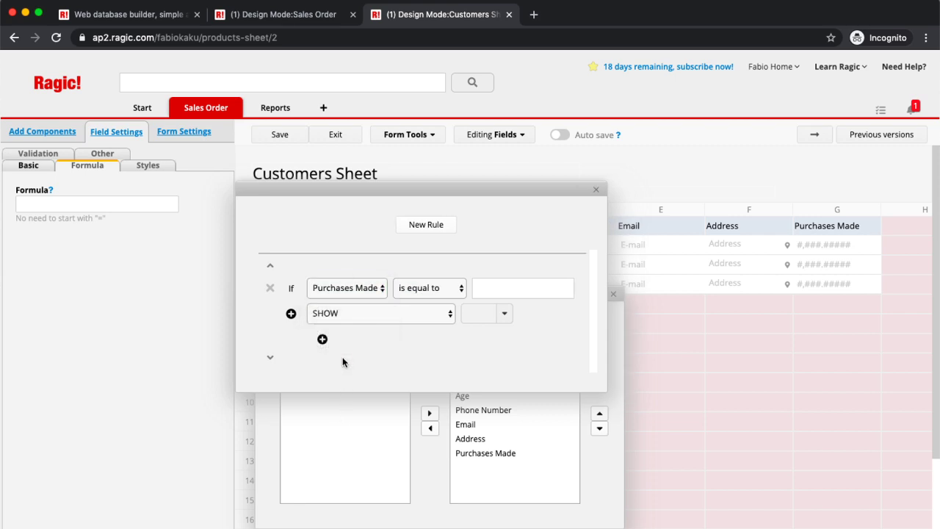
{"action": "left_click", "coordinate": [497, 287]}
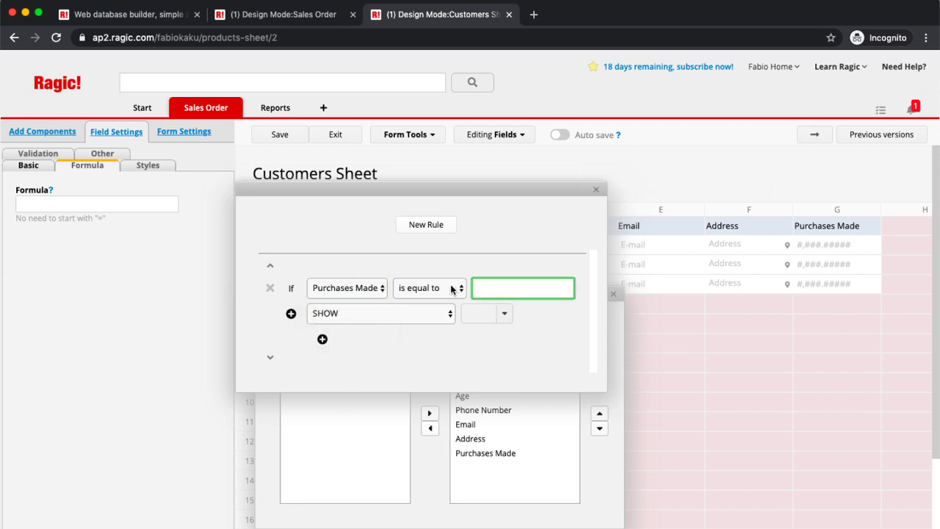
{"action": "left_click", "coordinate": [451, 289]}
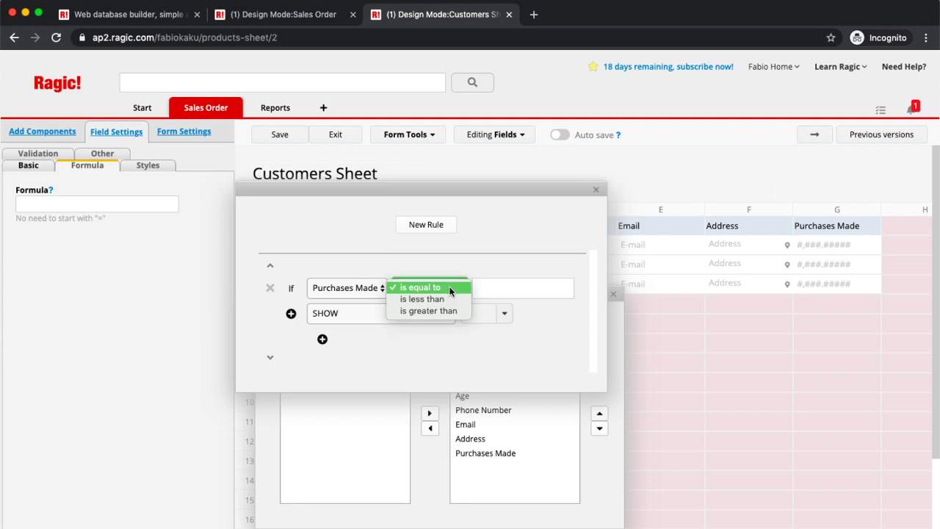
{"action": "left_click", "coordinate": [541, 287]}
{"action": "left_click", "coordinate": [538, 287]}
{"action": "type", "text": "0"}
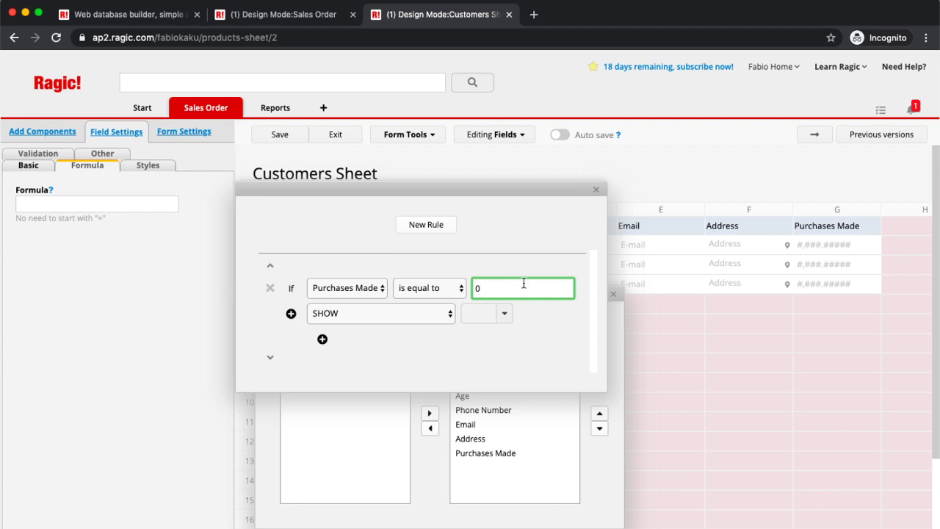
Step: Add a 'No purchases made' message action, then delete the unfinished rule
{"action": "left_click", "coordinate": [366, 312]}
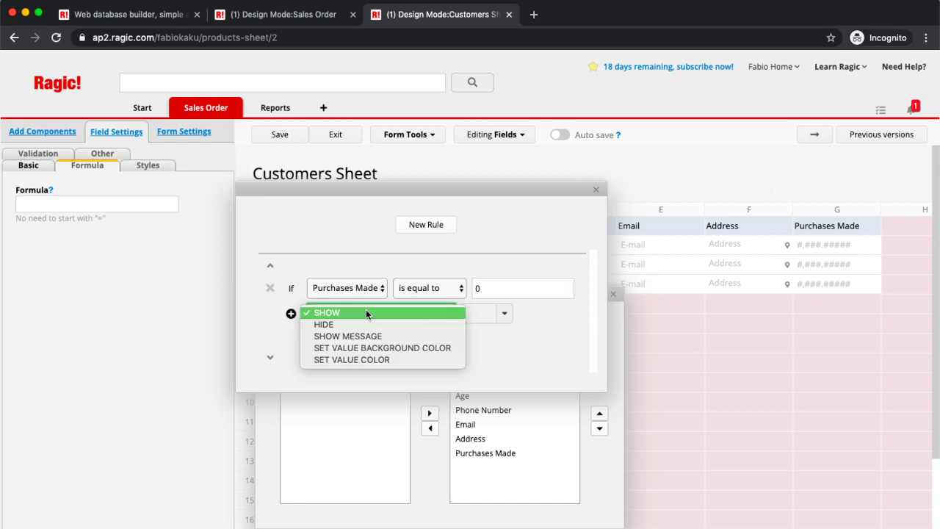
{"action": "left_click", "coordinate": [358, 334]}
{"action": "left_click", "coordinate": [499, 312]}
{"action": "type", "text": "No pur"}
{"action": "type", "text": "chases "}
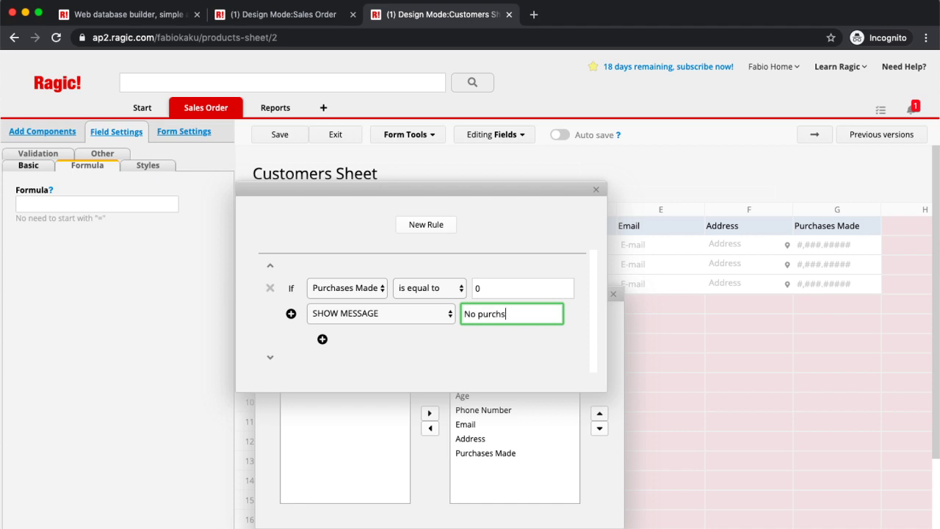
{"action": "type", "text": "made"}
{"action": "left_click", "coordinate": [290, 314]}
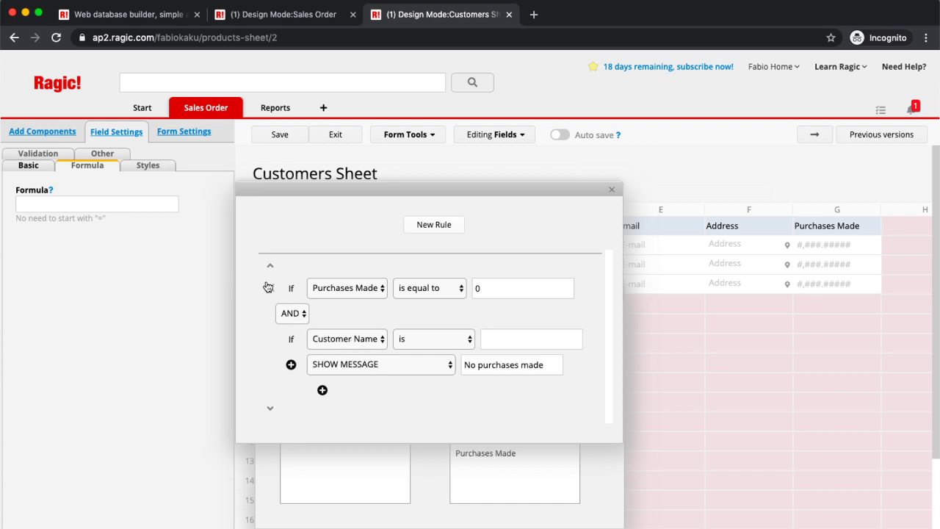
{"action": "left_click", "coordinate": [269, 286]}
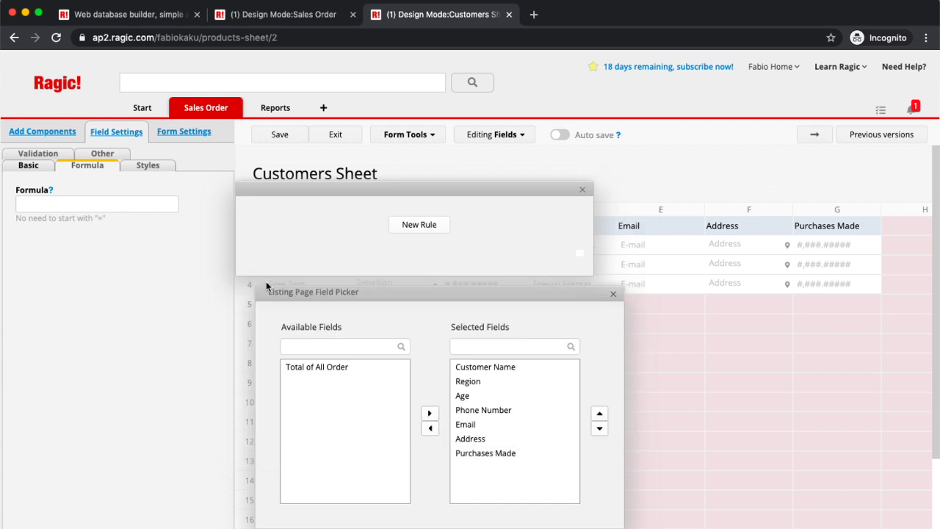
{"action": "left_click", "coordinate": [611, 294]}
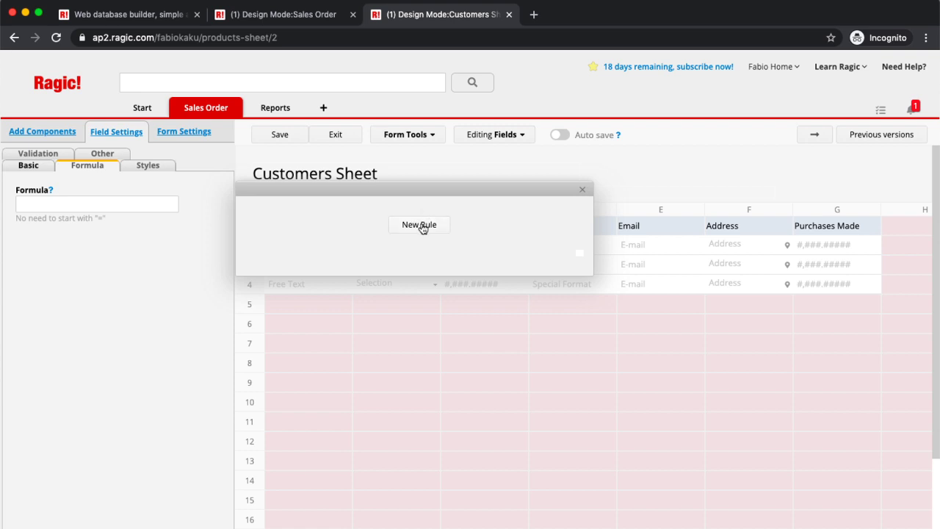
Step: Recreate the rule: when Purchases Made equals 0, show the message 'No Purchases Made'
{"action": "left_click", "coordinate": [422, 228]}
{"action": "left_click", "coordinate": [373, 289]}
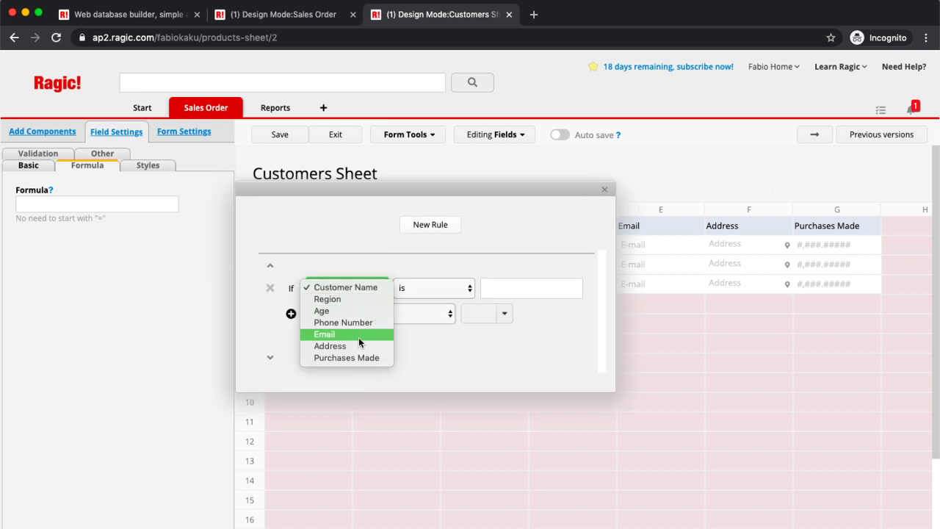
{"action": "left_click", "coordinate": [359, 357]}
{"action": "left_click", "coordinate": [486, 287]}
{"action": "type", "text": "0"}
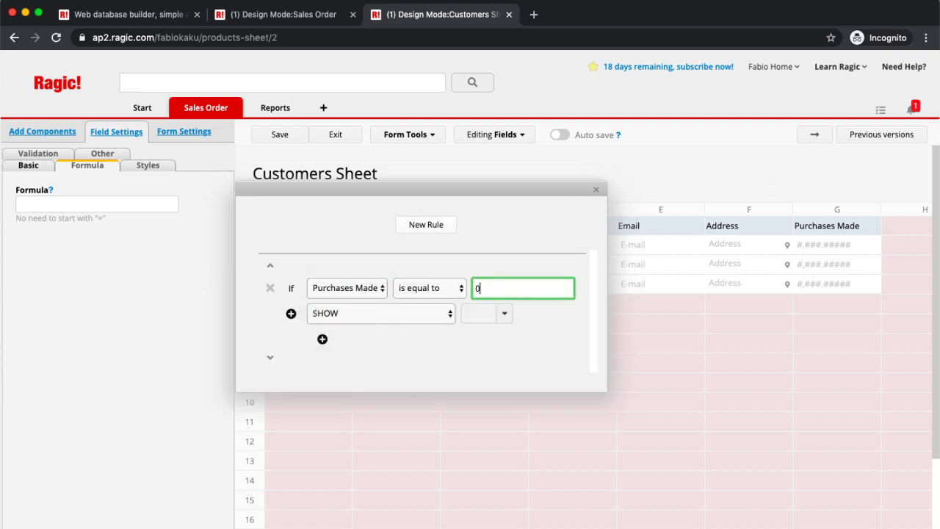
{"action": "left_click", "coordinate": [406, 313]}
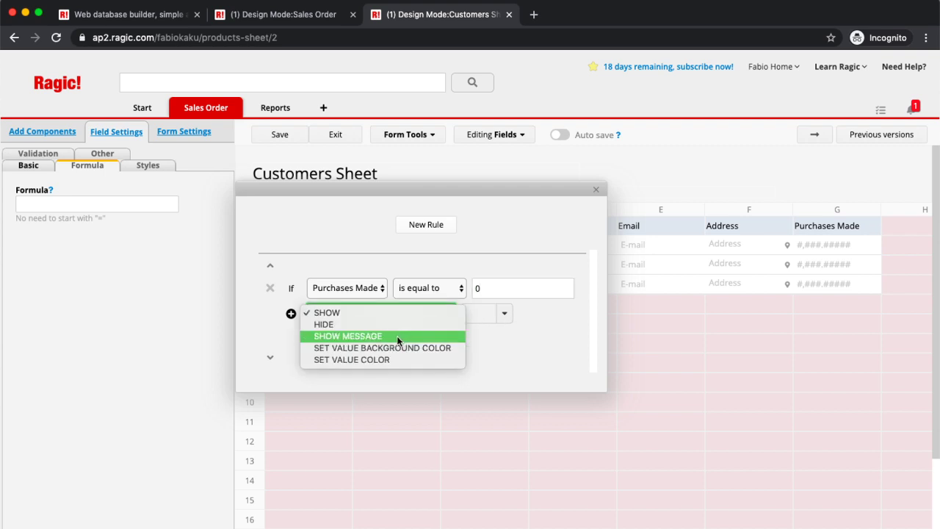
{"action": "left_click", "coordinate": [397, 336]}
{"action": "left_click", "coordinate": [522, 314]}
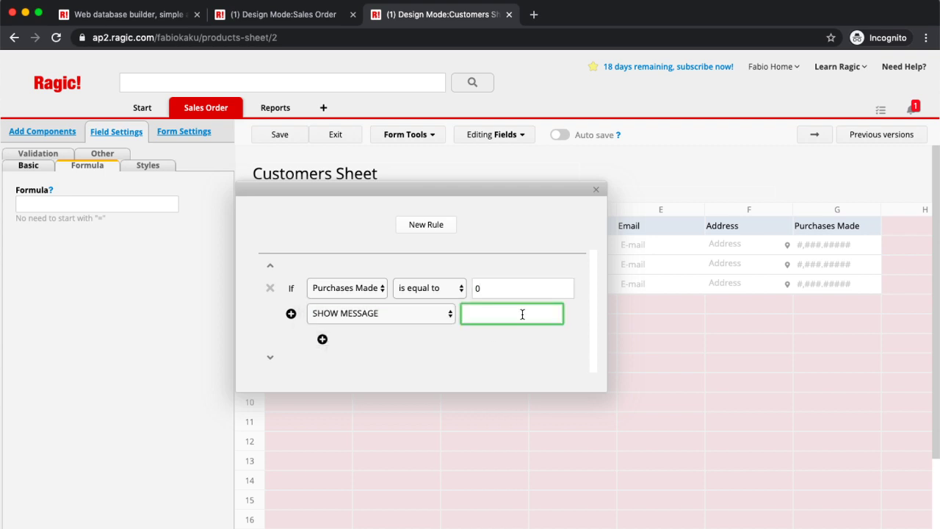
{"action": "type", "text": "No Purchases Made"}
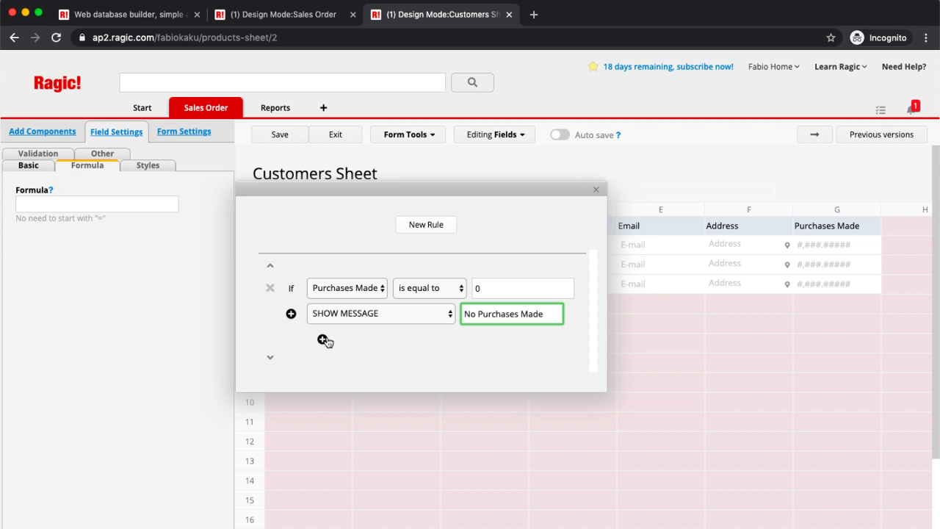
Step: Add a set-colour action tinting the Whole Row #FFCCCC, then save the design
{"action": "left_click", "coordinate": [324, 339]}
{"action": "left_click", "coordinate": [393, 337]}
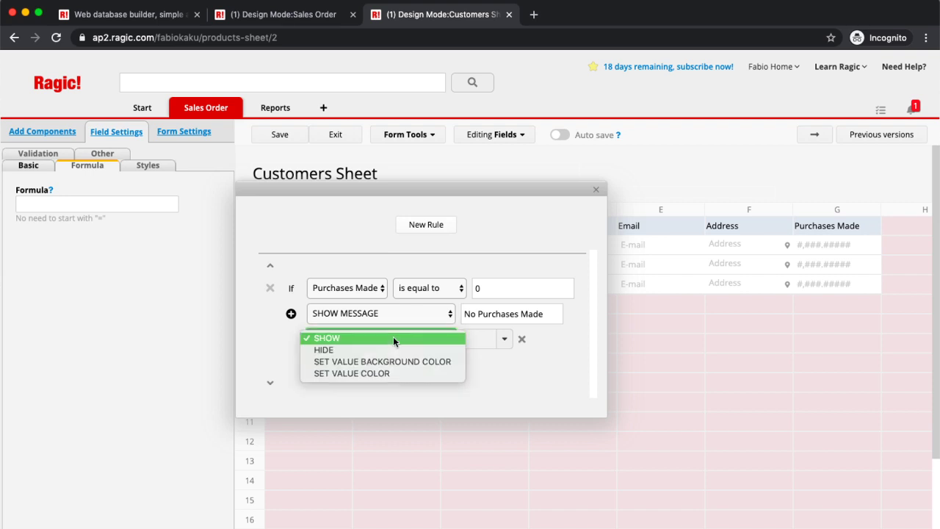
{"action": "left_click", "coordinate": [391, 373]}
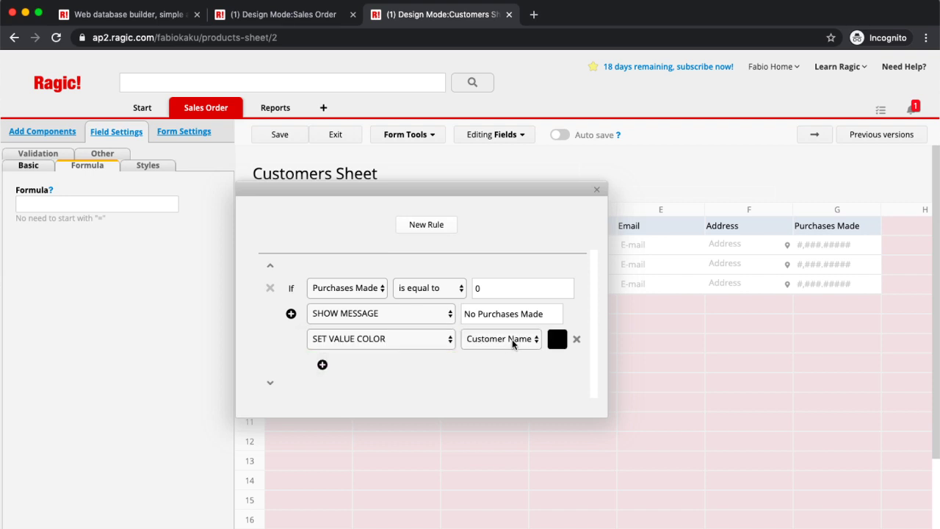
{"action": "left_click", "coordinate": [512, 339]}
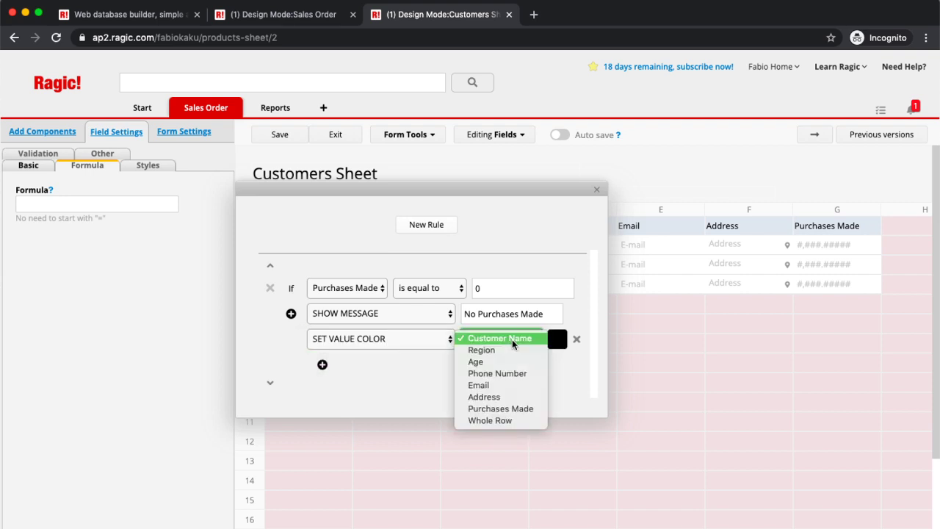
{"action": "left_click", "coordinate": [510, 419]}
{"action": "left_click", "coordinate": [556, 339]}
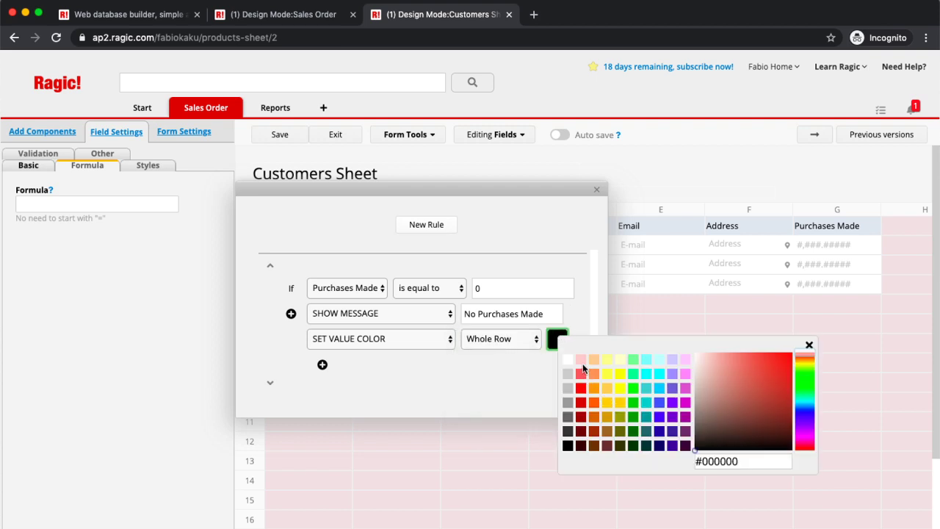
{"action": "left_click", "coordinate": [582, 359]}
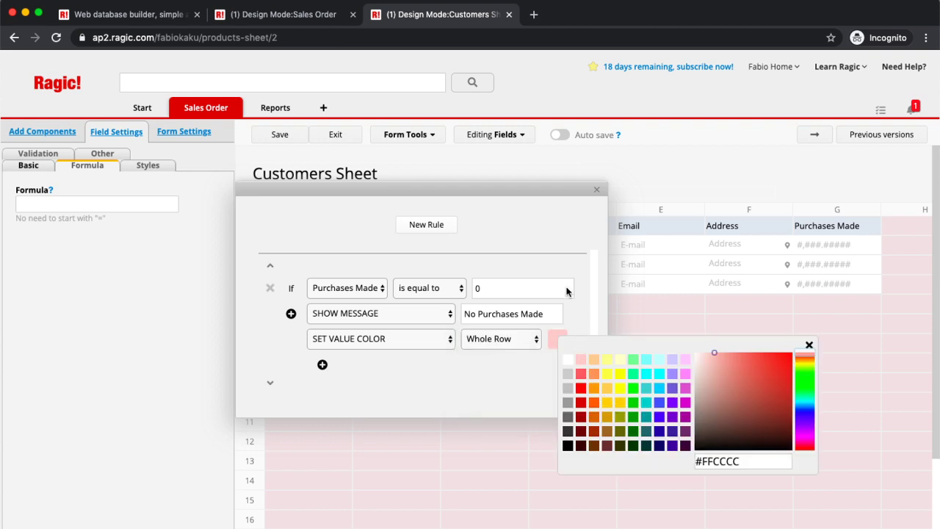
{"action": "left_click", "coordinate": [490, 217]}
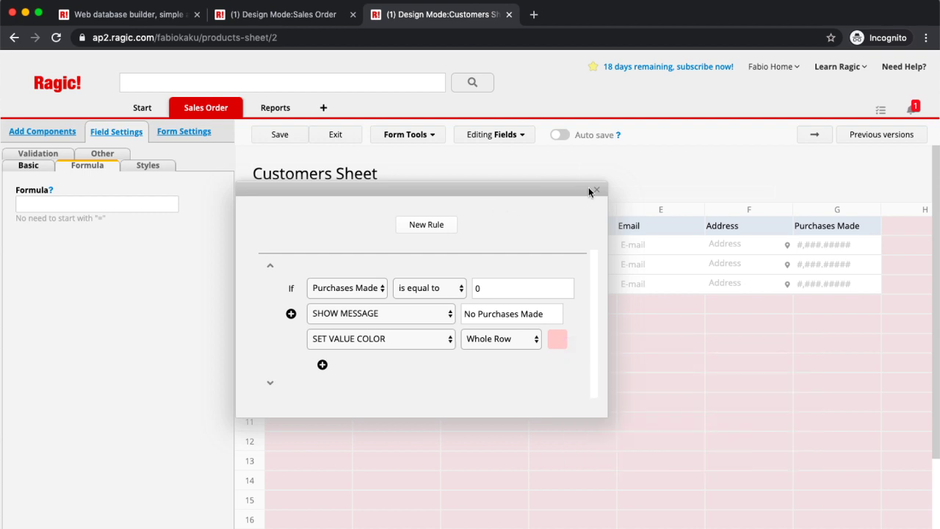
{"action": "left_click", "coordinate": [596, 190]}
{"action": "left_click", "coordinate": [285, 141]}
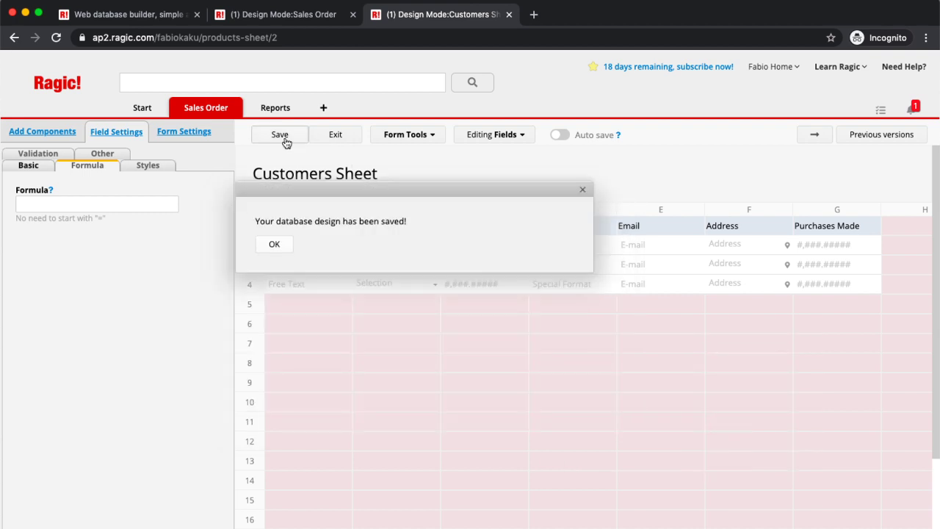
Step: Exit design mode, view the pink zero-purchase customer's record, and return to the listing
{"action": "left_click", "coordinate": [323, 140]}
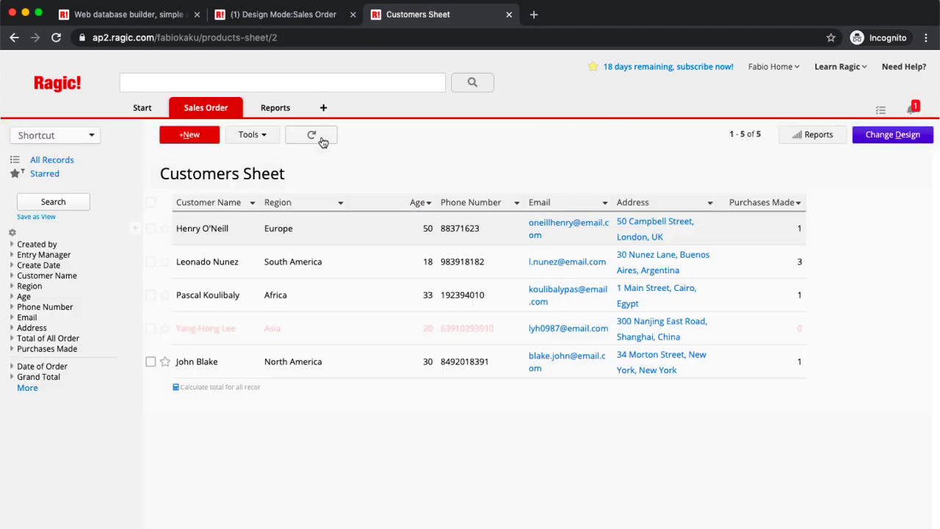
{"action": "left_click", "coordinate": [328, 333]}
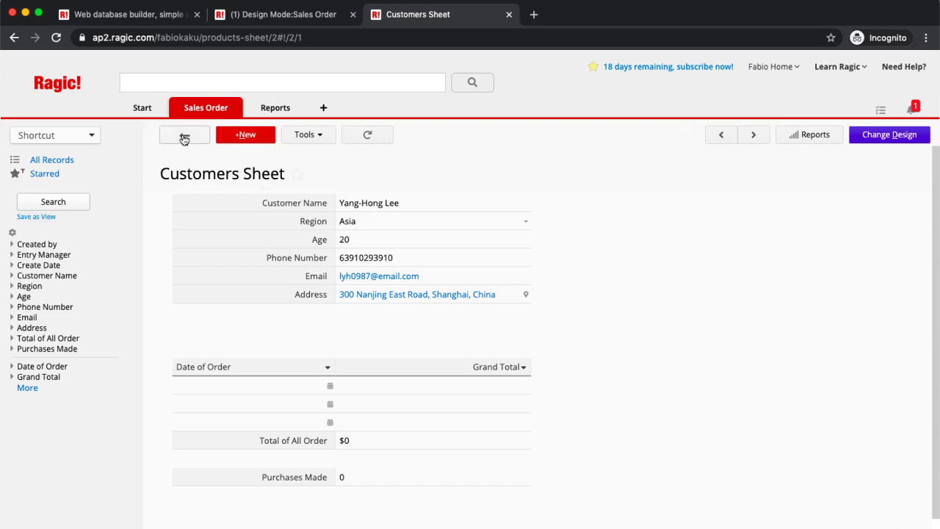
{"action": "left_click", "coordinate": [184, 135]}
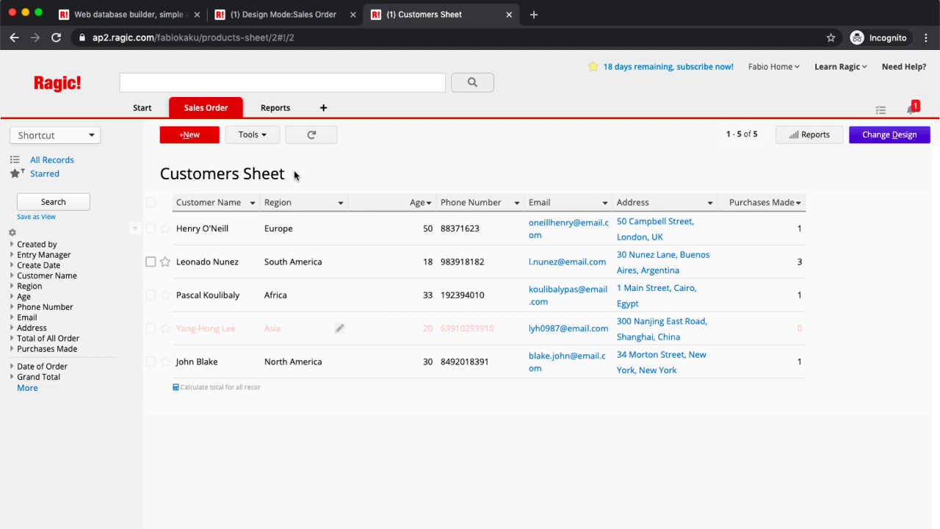
{"action": "mouse_move", "coordinate": [188, 112]}
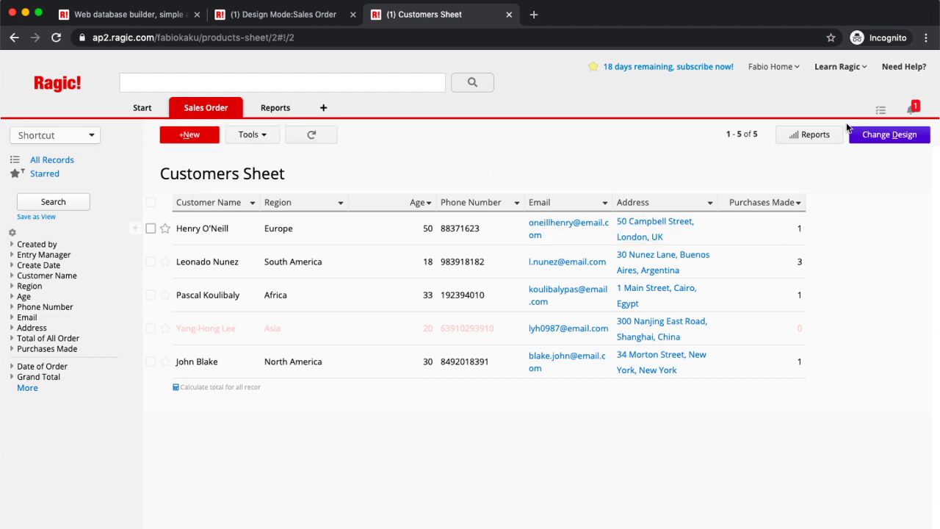
Step: Duplicate the Customers Sheet with the same data as 'Customers Sheet copy 1'
{"action": "left_click", "coordinate": [887, 136]}
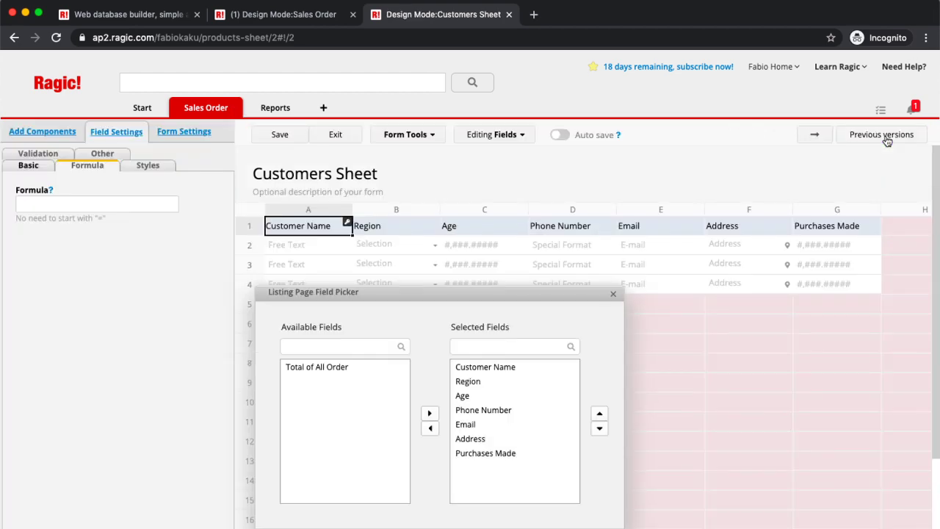
{"action": "left_click", "coordinate": [810, 138]}
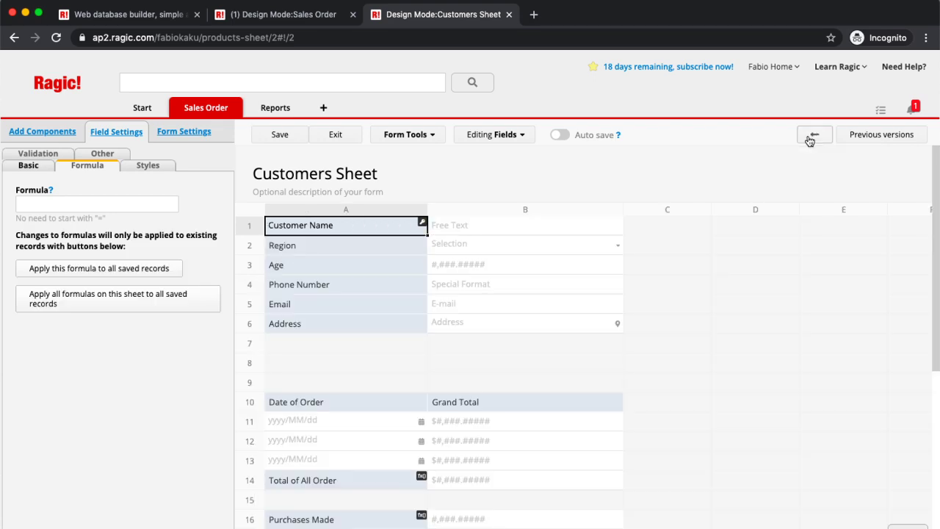
{"action": "left_click", "coordinate": [399, 139]}
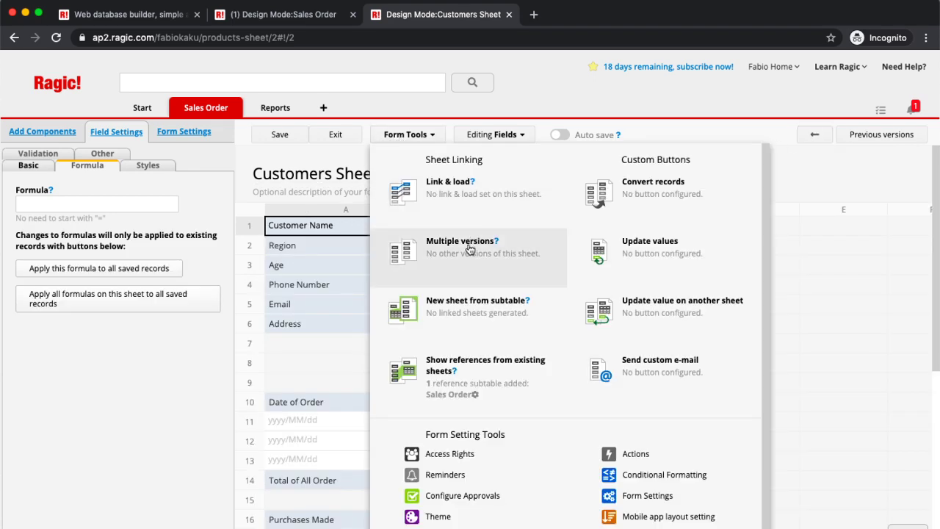
{"action": "left_click", "coordinate": [470, 249]}
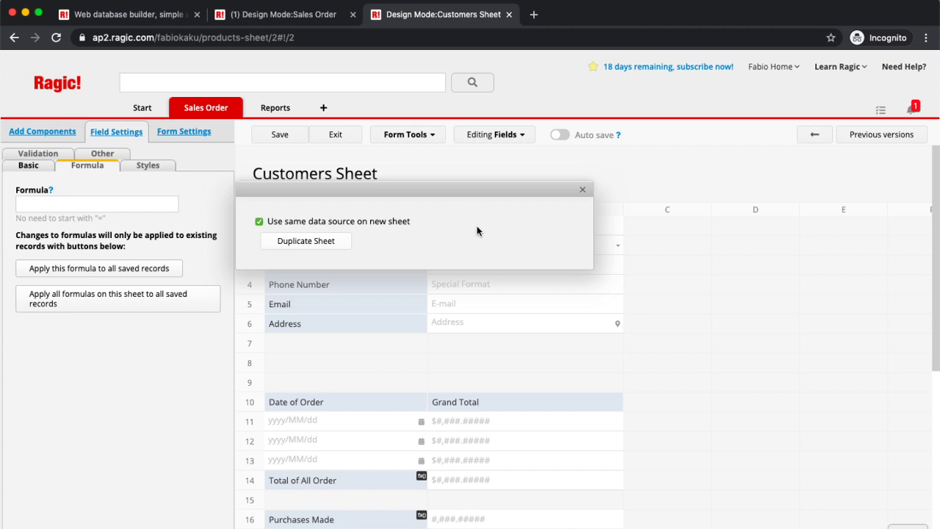
{"action": "left_click", "coordinate": [301, 249]}
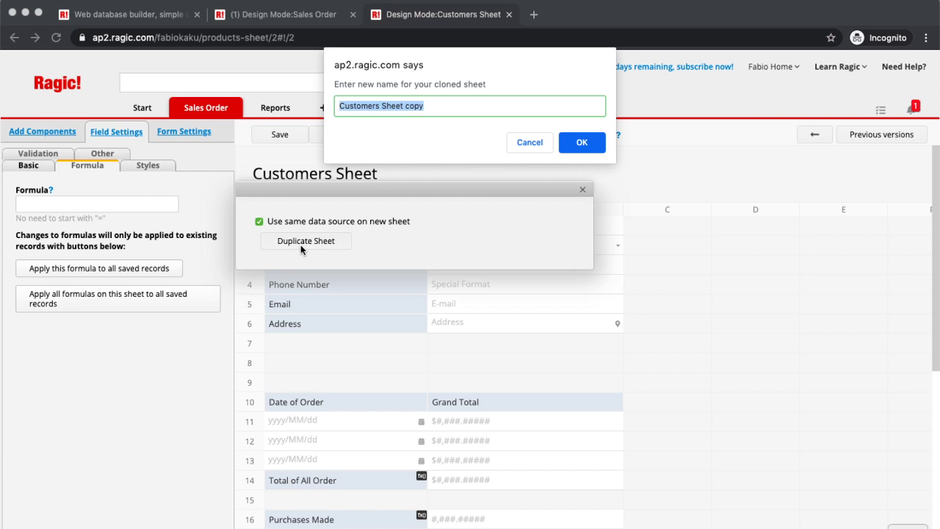
{"action": "key", "text": "Right"}
{"action": "type", "text": "1"}
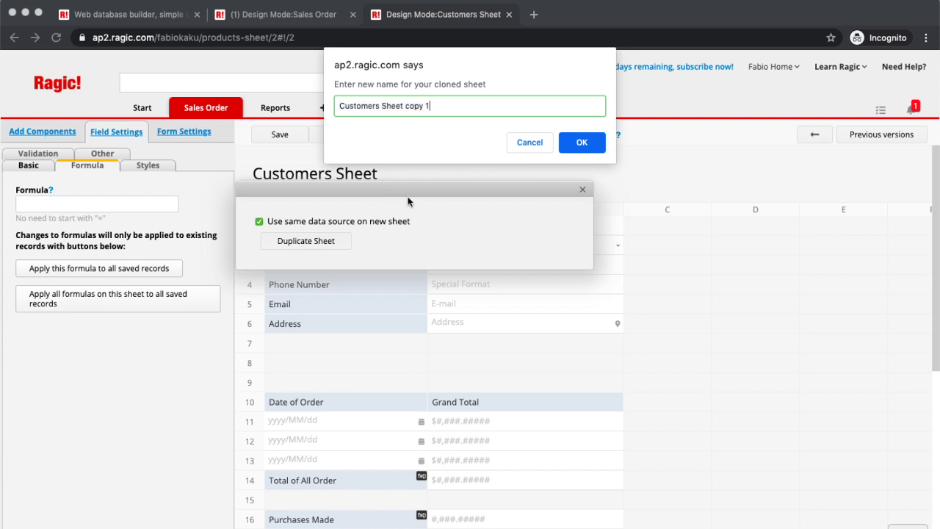
{"action": "left_click", "coordinate": [594, 139]}
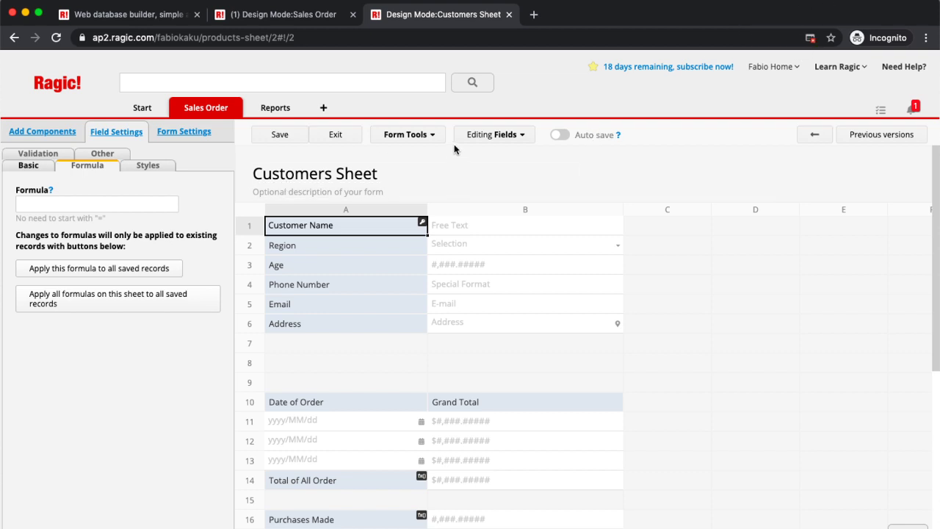
Step: Always allow pop-ups from the site, then check the sheet's Link & load options
{"action": "left_click", "coordinate": [810, 38]}
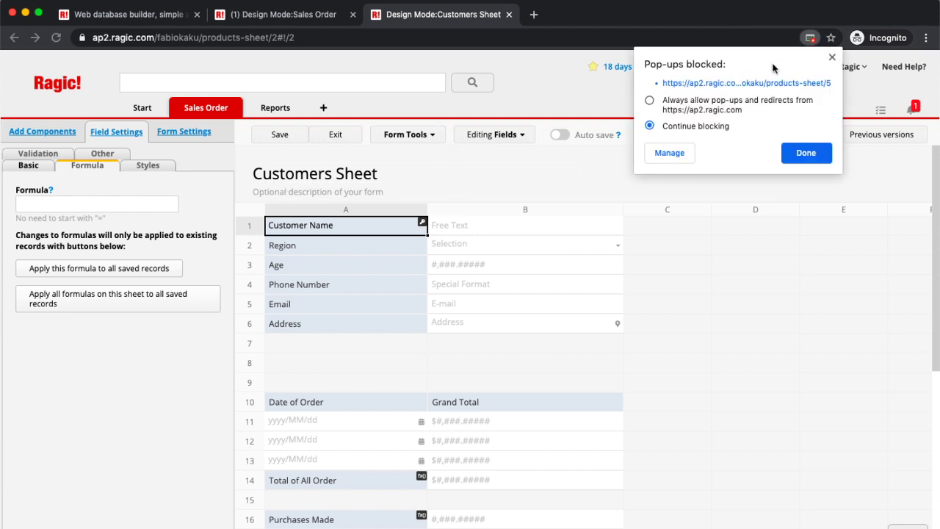
{"action": "left_click", "coordinate": [650, 100]}
{"action": "left_click", "coordinate": [822, 157]}
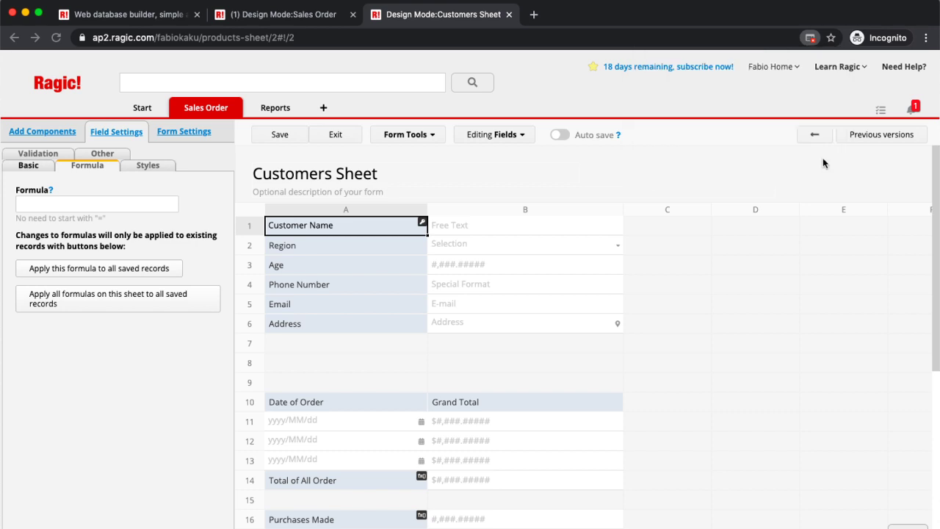
{"action": "left_click", "coordinate": [810, 37]}
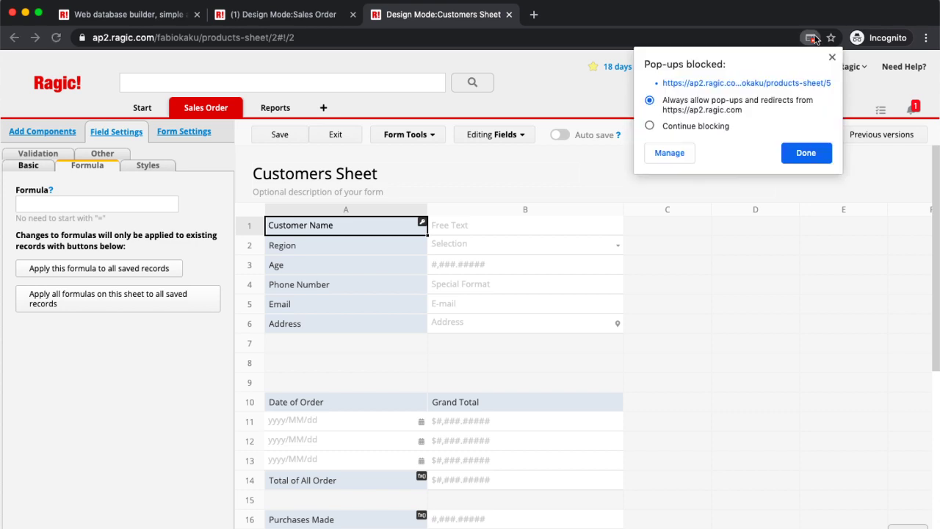
{"action": "left_click", "coordinate": [802, 159]}
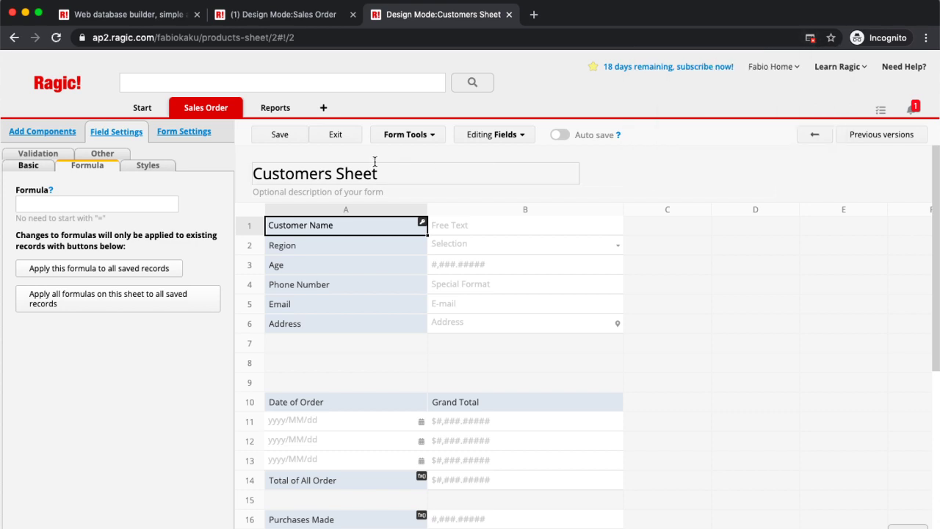
{"action": "left_click", "coordinate": [406, 135]}
{"action": "left_click", "coordinate": [416, 224]}
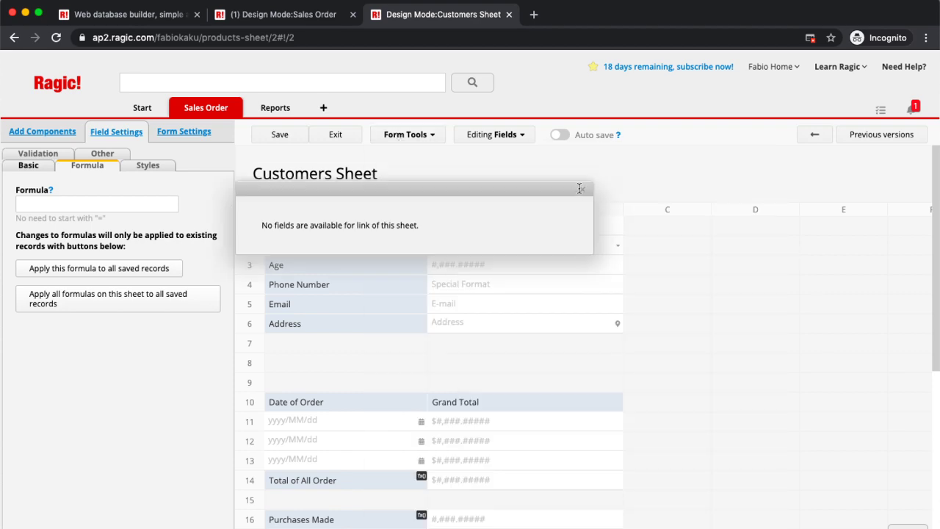
Step: Reload the page, open Customers Sheet copy 1, and switch it into design mode
{"action": "left_click", "coordinate": [583, 189]}
{"action": "left_click", "coordinate": [187, 108]}
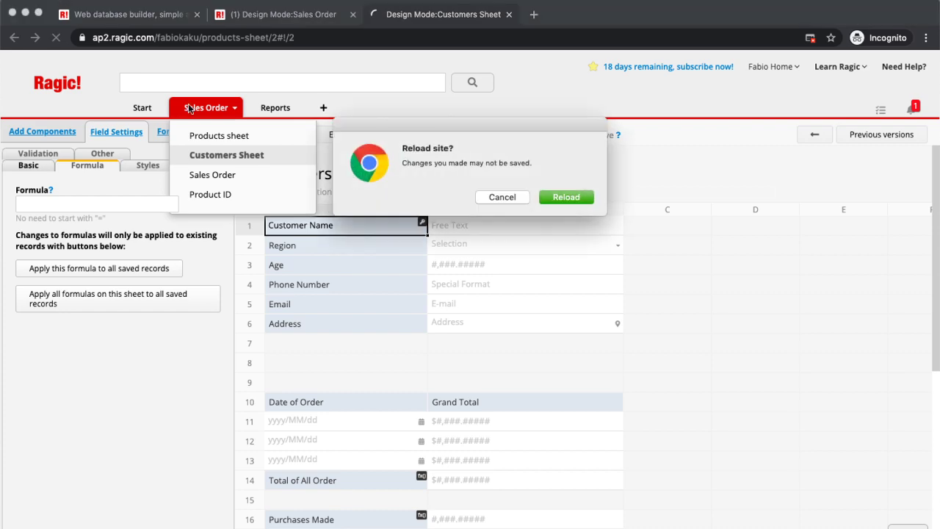
{"action": "left_click", "coordinate": [565, 197]}
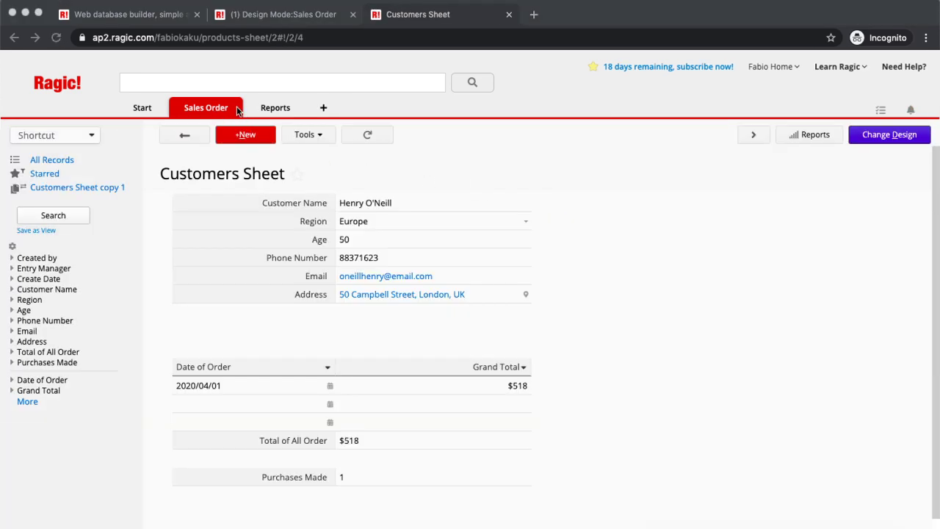
{"action": "mouse_move", "coordinate": [229, 114]}
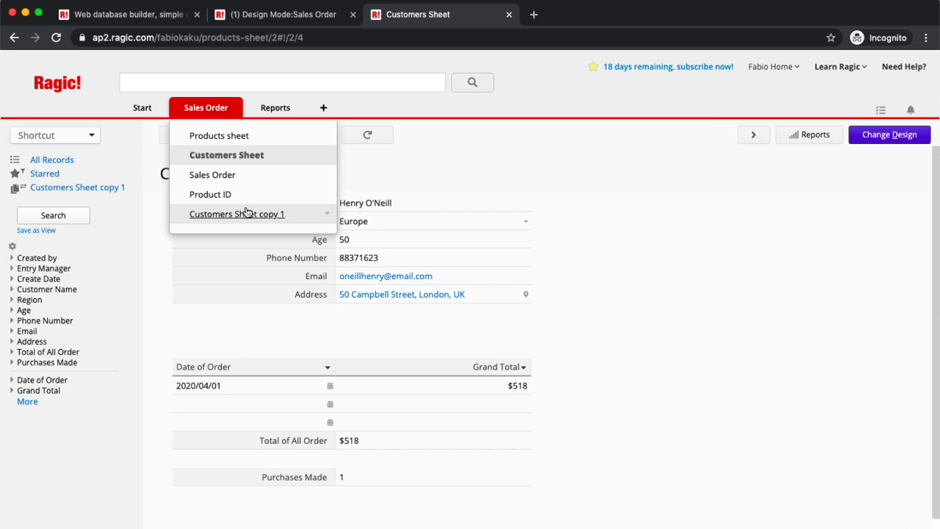
{"action": "left_click", "coordinate": [247, 213]}
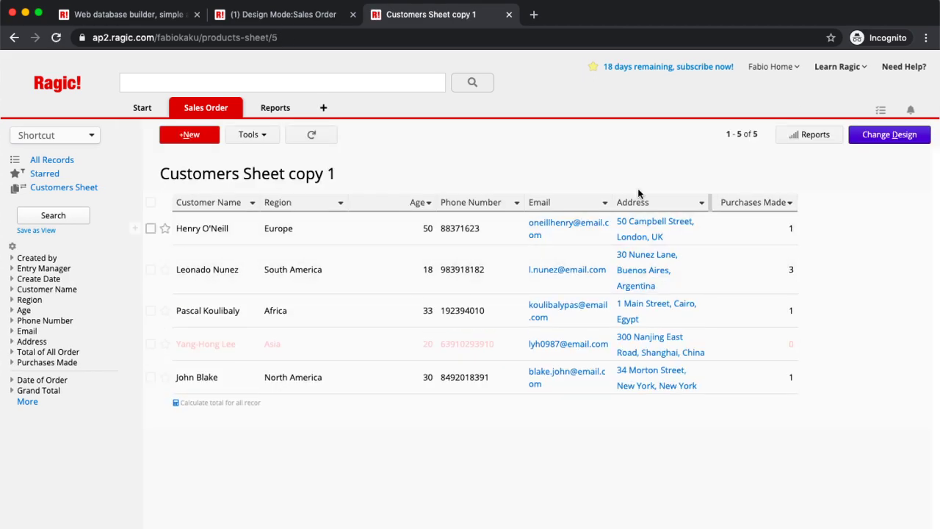
{"action": "left_click", "coordinate": [909, 138]}
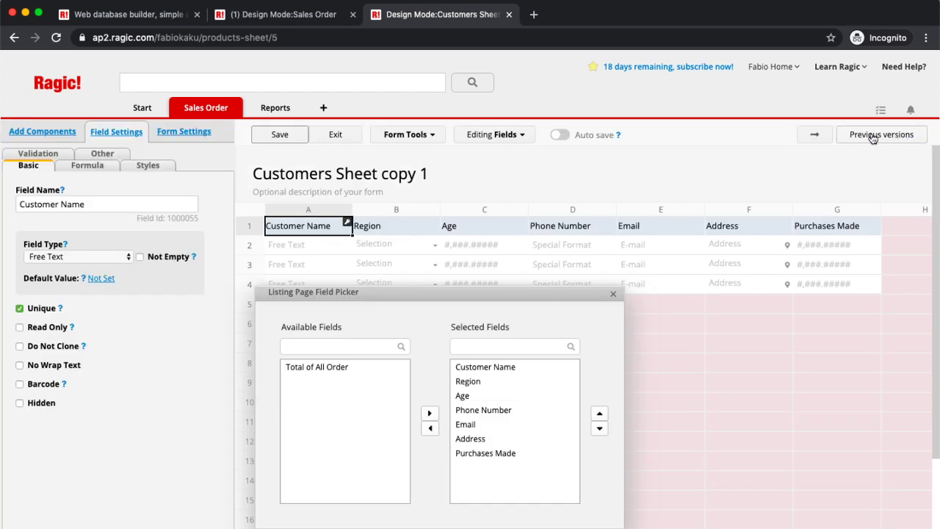
Step: In the form layout, hide the Phone Number, Email, Address, Date of Order and Grand Total fields
{"action": "left_click", "coordinate": [815, 136]}
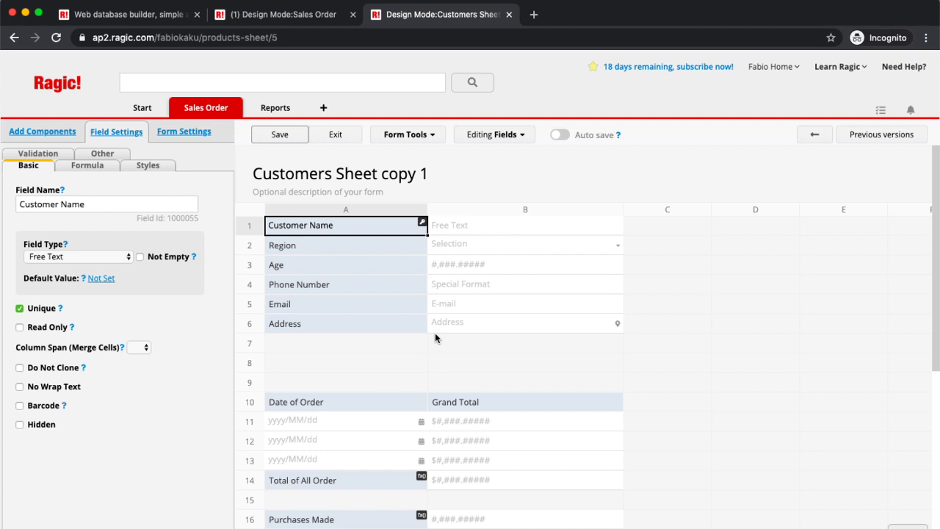
{"action": "left_click", "coordinate": [365, 283]}
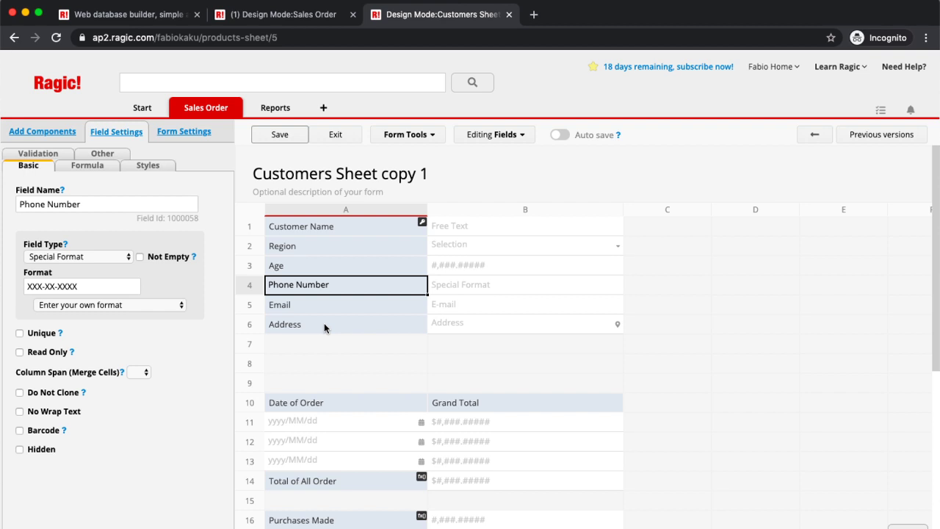
{"action": "left_click", "coordinate": [20, 449]}
{"action": "left_click", "coordinate": [362, 310]}
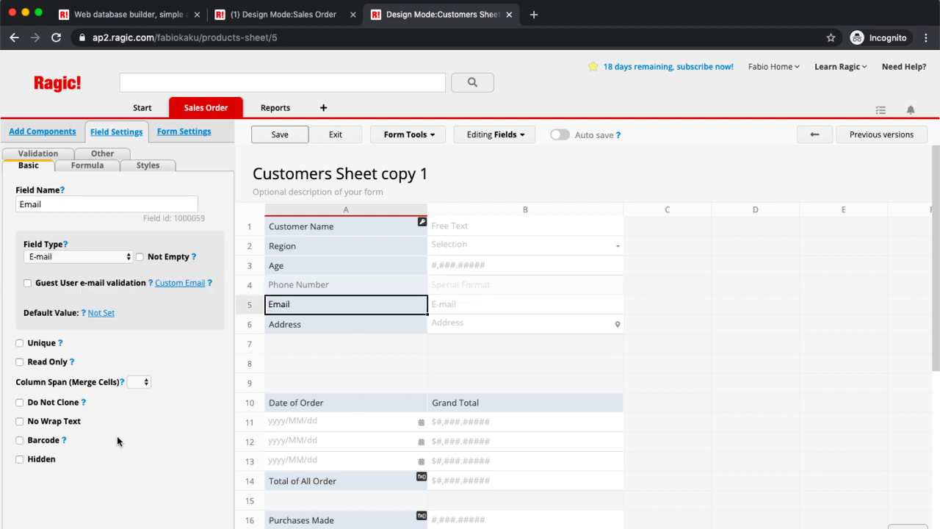
{"action": "left_click", "coordinate": [20, 459]}
{"action": "left_click", "coordinate": [321, 328]}
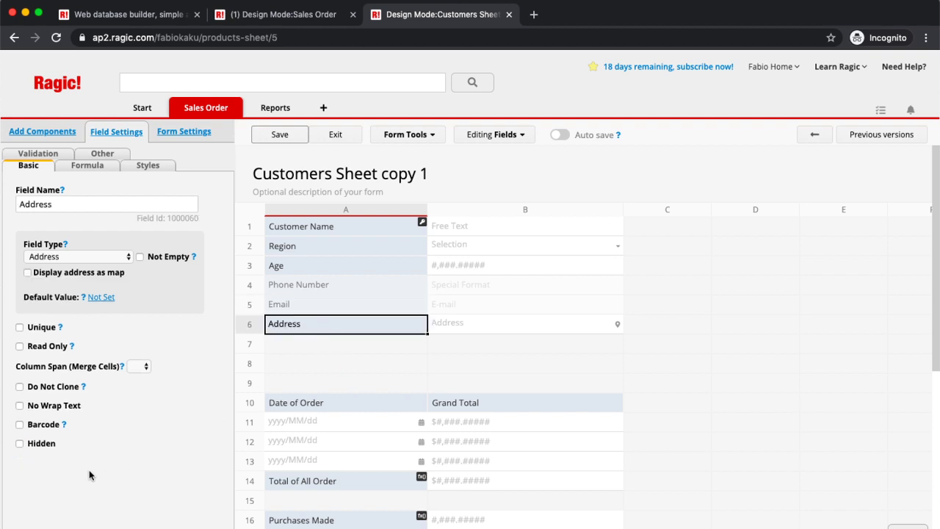
{"action": "left_click", "coordinate": [19, 443]}
{"action": "left_click", "coordinate": [314, 406]}
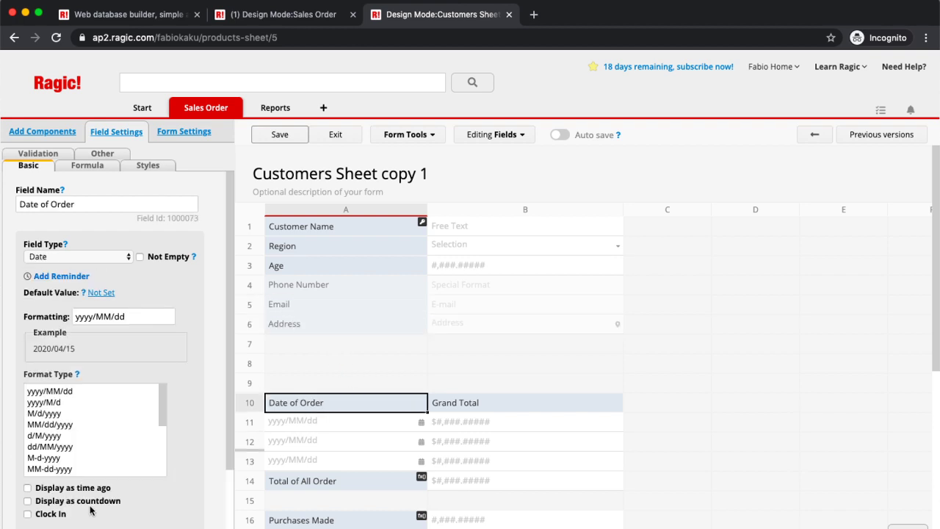
{"action": "scroll", "coordinate": [121, 365], "scroll_direction": "down", "scroll_amount": 1}
{"action": "scroll", "coordinate": [121, 365], "scroll_direction": "down", "scroll_amount": 3}
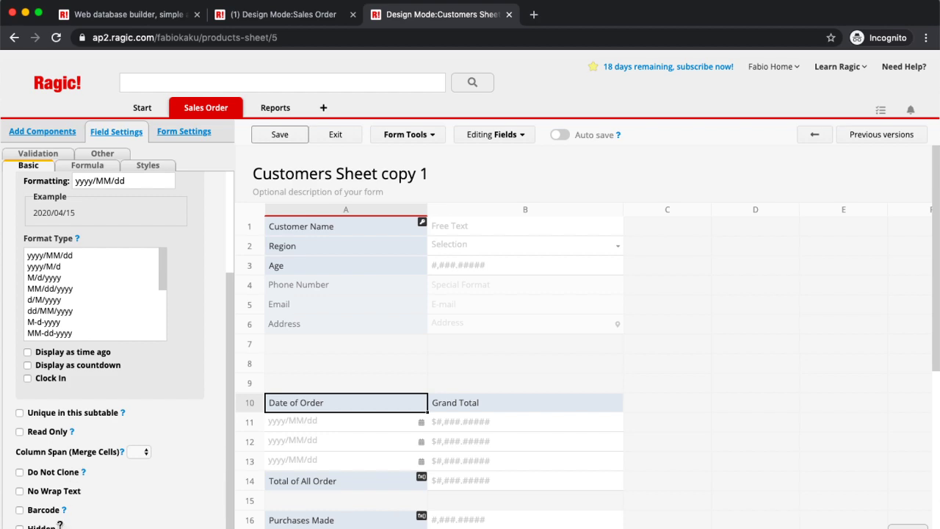
{"action": "left_click", "coordinate": [20, 526]}
{"action": "left_click", "coordinate": [537, 401]}
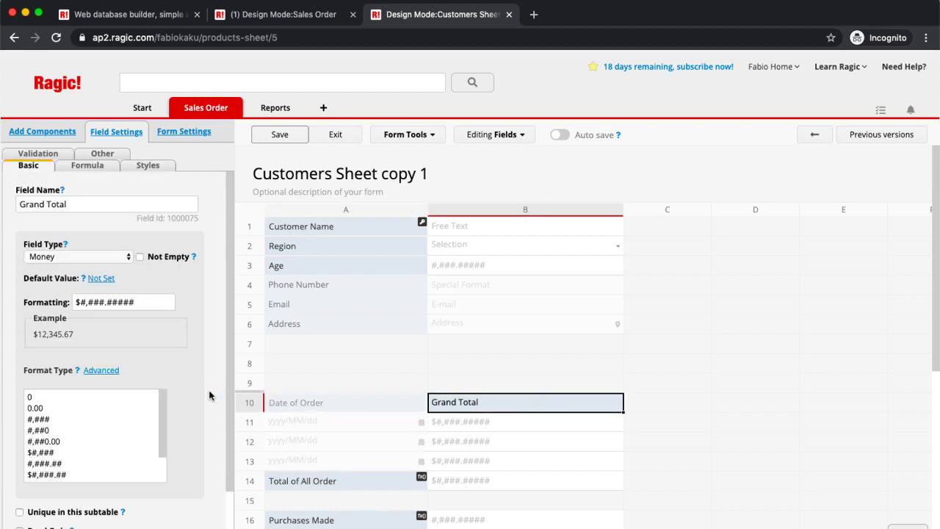
{"action": "scroll", "coordinate": [178, 394], "scroll_direction": "down", "scroll_amount": 3}
{"action": "left_click", "coordinate": [20, 526]}
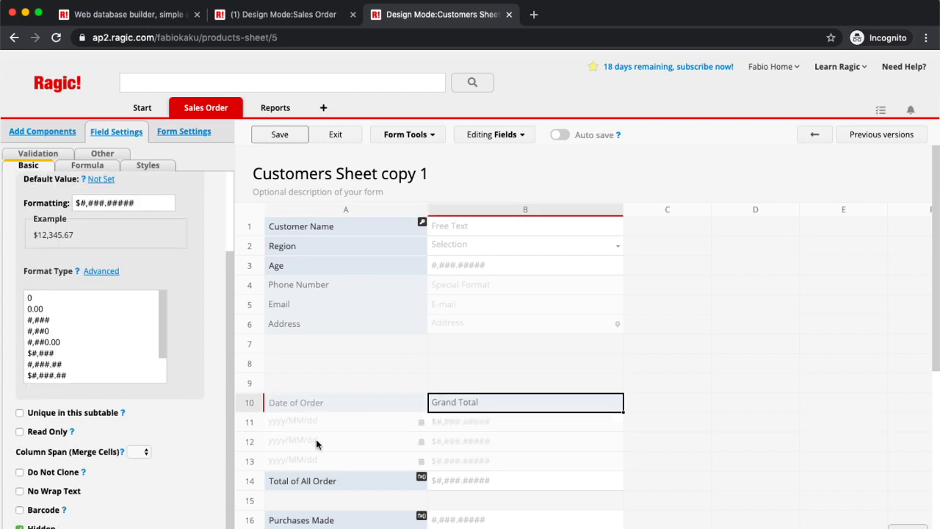
Step: Make Customer Name, Region, Age, Total of All Order and Purchases Made read-only, save, and view access rights
{"action": "left_click", "coordinate": [359, 231]}
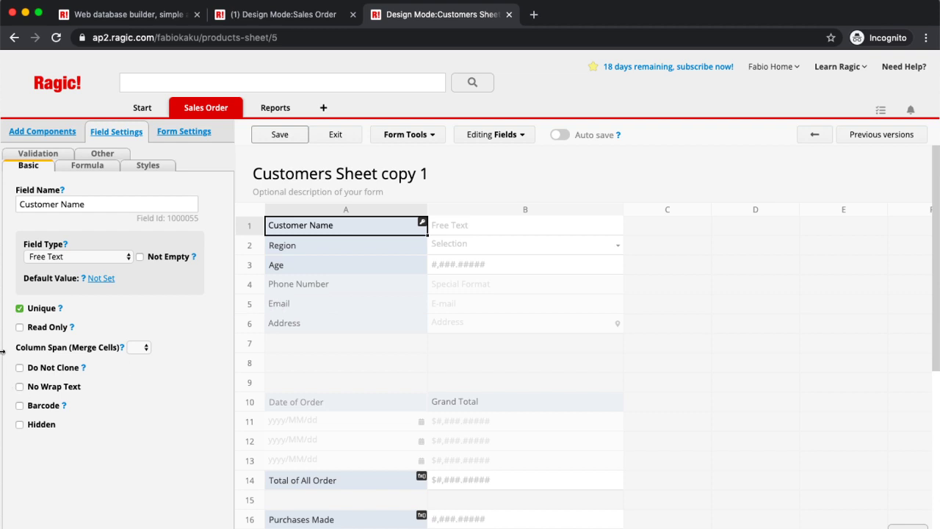
{"action": "left_click", "coordinate": [20, 327]}
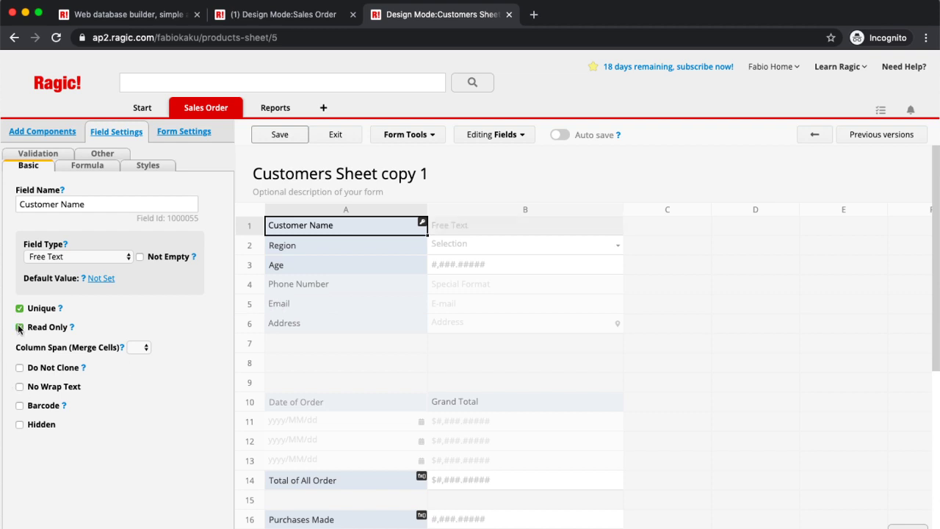
{"action": "left_click", "coordinate": [363, 242]}
{"action": "scroll", "coordinate": [157, 435], "scroll_direction": "down", "scroll_amount": 2}
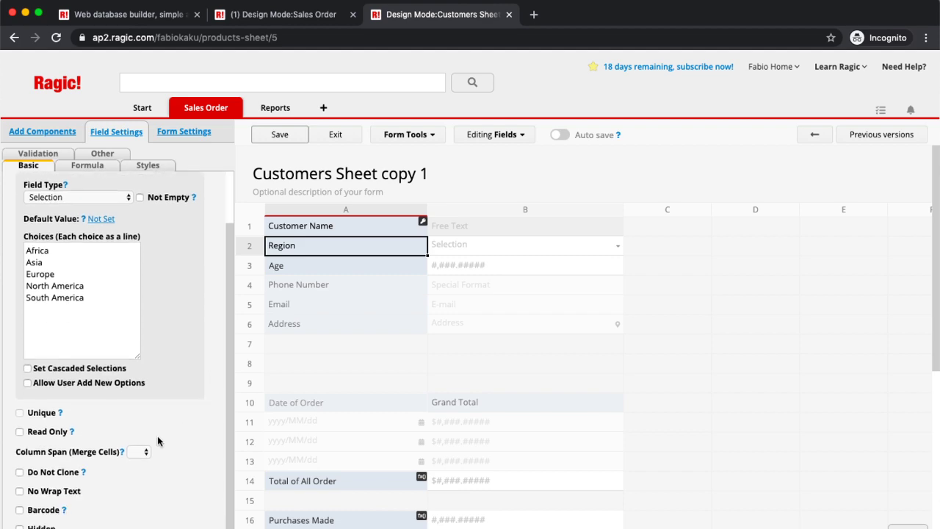
{"action": "left_click", "coordinate": [19, 431]}
{"action": "left_click", "coordinate": [394, 263]}
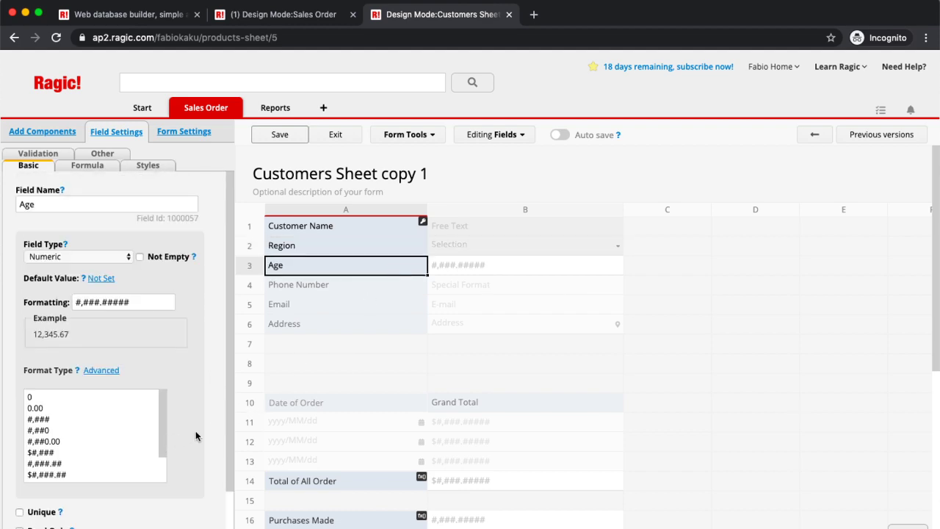
{"action": "scroll", "coordinate": [195, 433], "scroll_direction": "down", "scroll_amount": 2}
{"action": "left_click", "coordinate": [19, 432]}
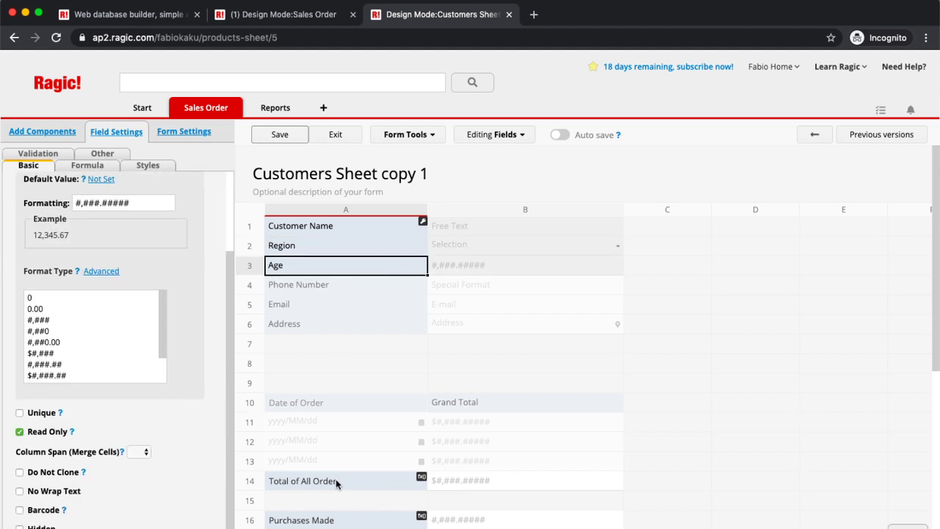
{"action": "left_click", "coordinate": [338, 481]}
{"action": "scroll", "coordinate": [180, 436], "scroll_direction": "down", "scroll_amount": 2}
{"action": "left_click", "coordinate": [19, 432]}
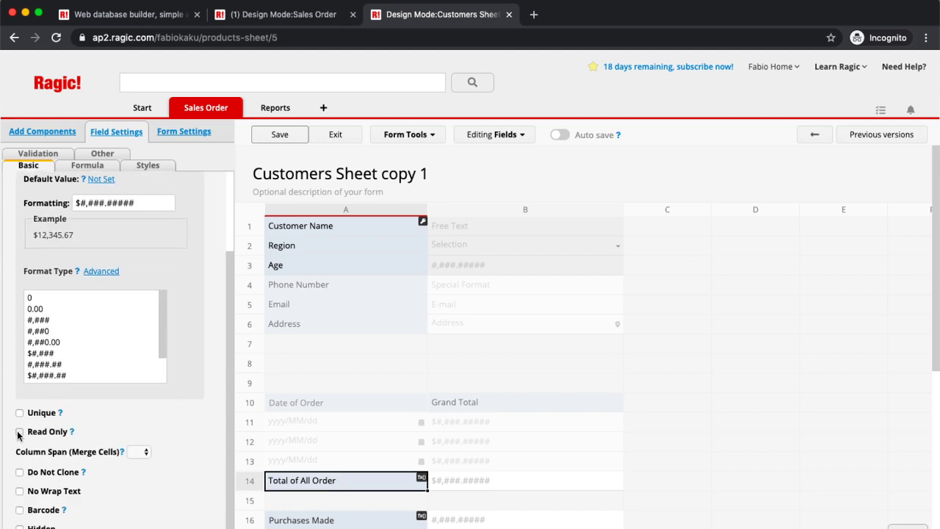
{"action": "left_click", "coordinate": [350, 522]}
{"action": "scroll", "coordinate": [178, 438], "scroll_direction": "down", "scroll_amount": 3}
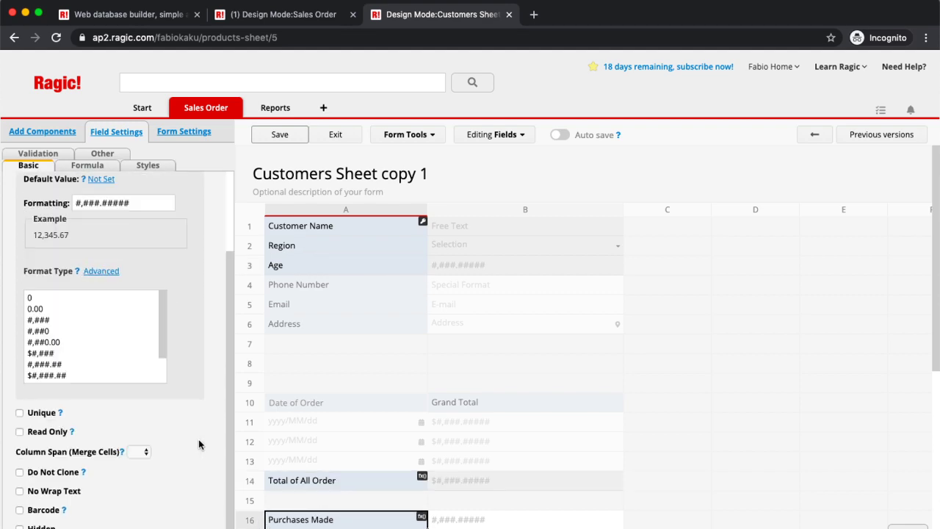
{"action": "left_click", "coordinate": [20, 432]}
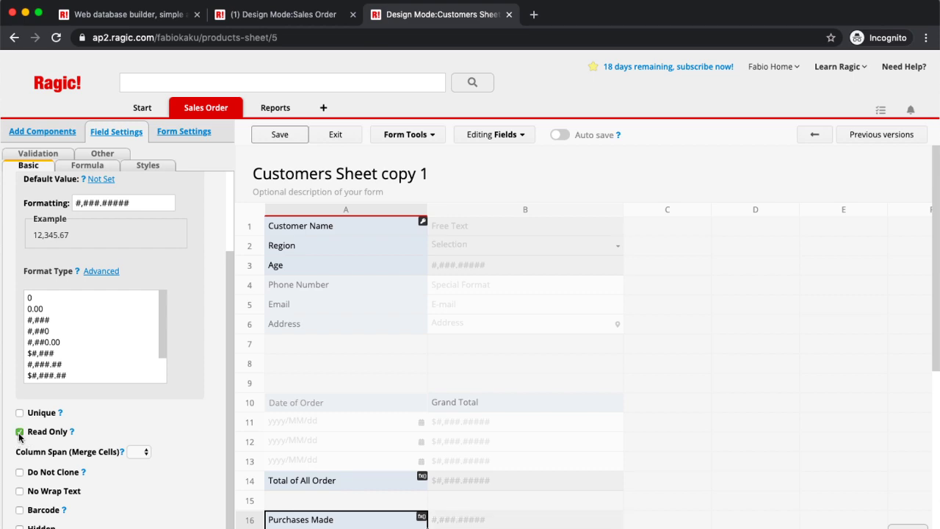
{"action": "left_click", "coordinate": [295, 141]}
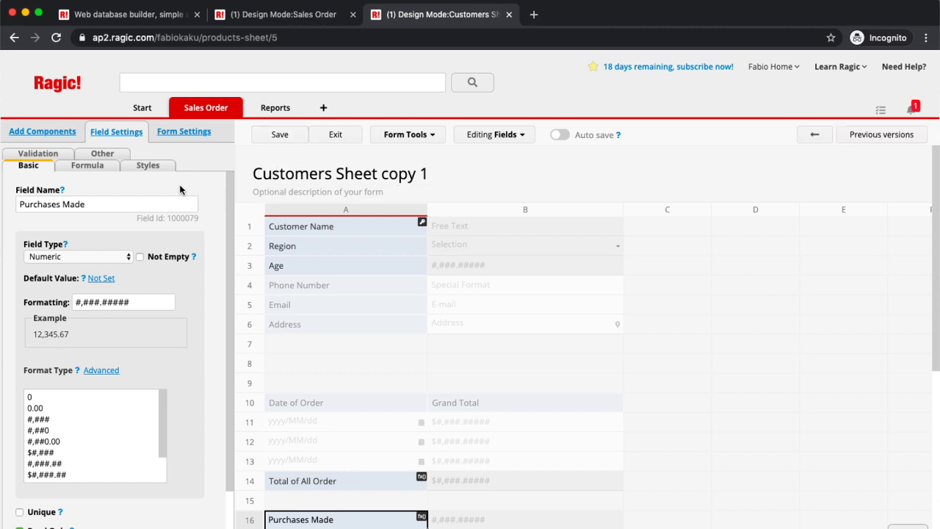
{"action": "left_click", "coordinate": [184, 133]}
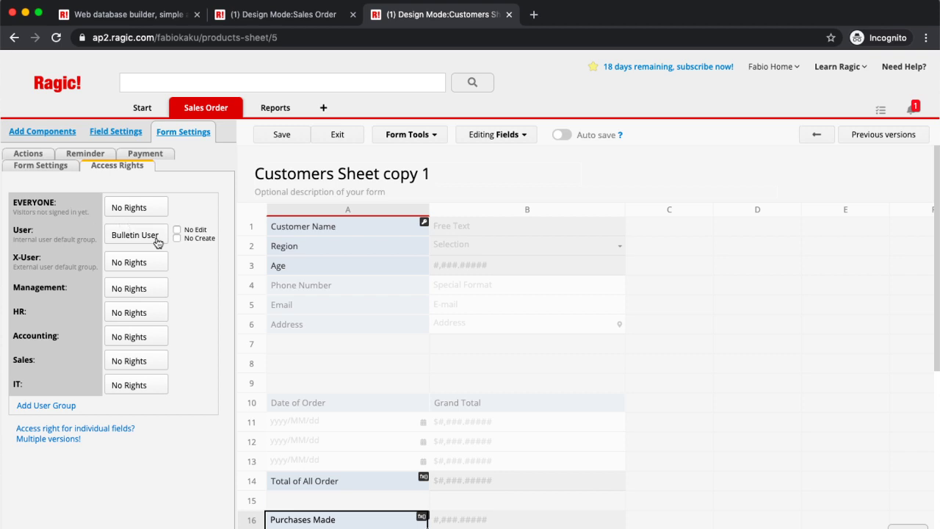
Step: Review the User group's rights without changing them, then save the design and exit design mode
{"action": "left_click", "coordinate": [156, 243]}
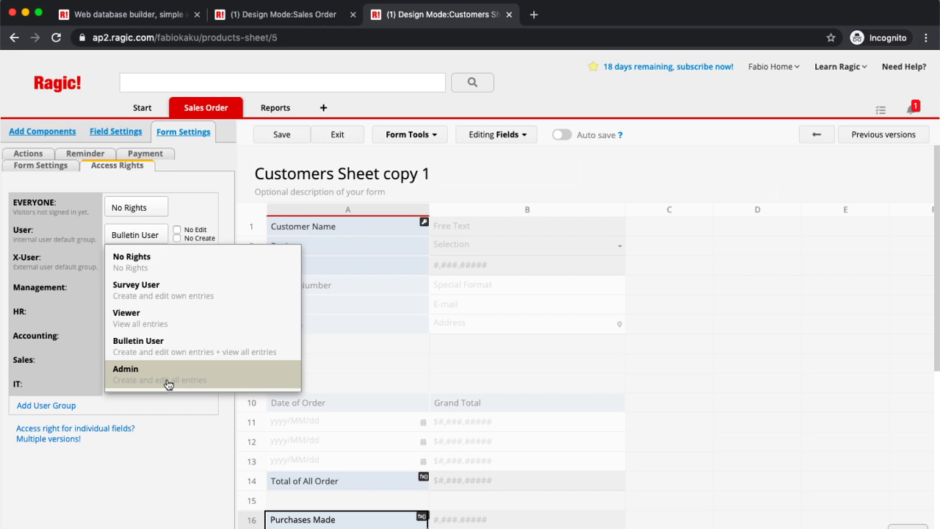
{"action": "left_click", "coordinate": [173, 427]}
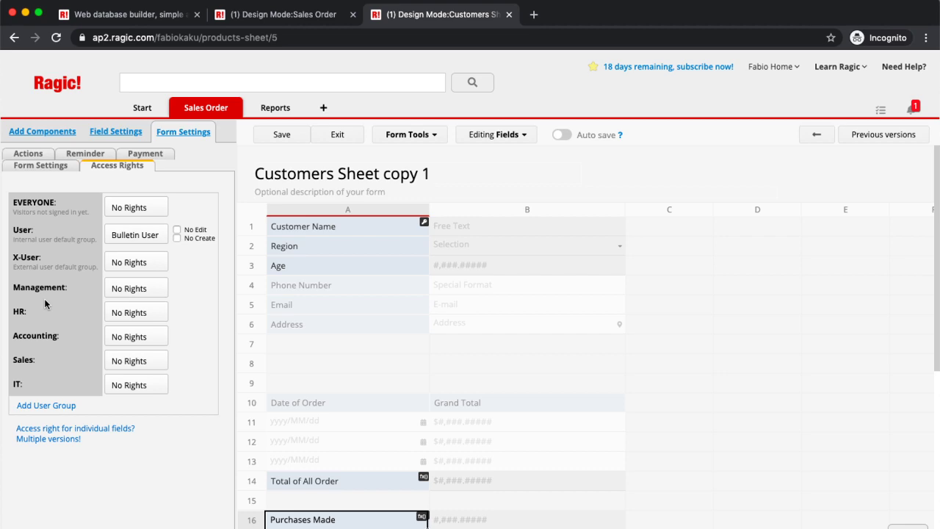
{"action": "left_click", "coordinate": [288, 142]}
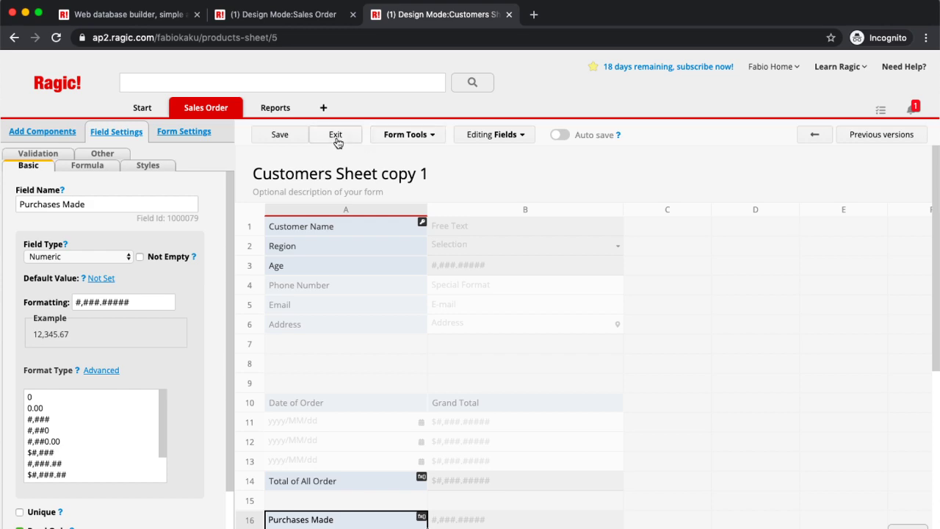
{"action": "left_click", "coordinate": [336, 134]}
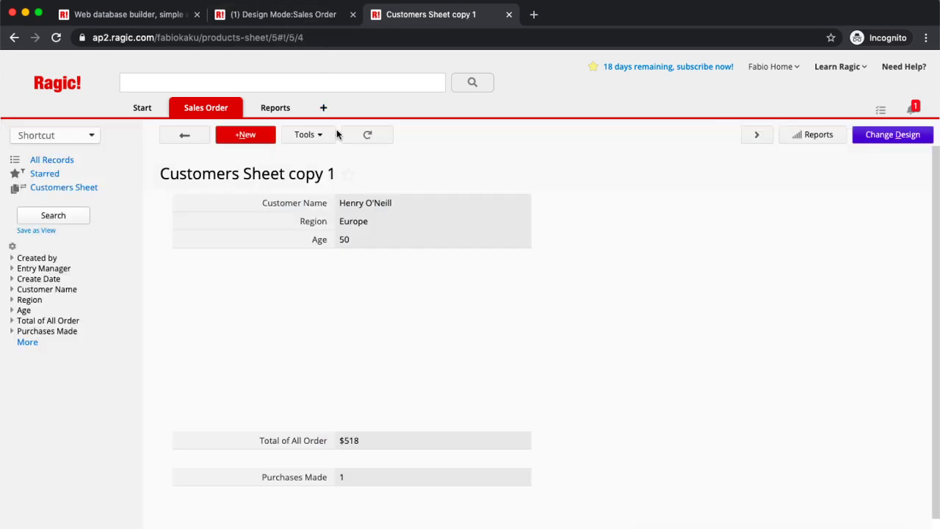
Step: In the original Customers Sheet, set Region to North America and Age to 25, and save
{"action": "left_click", "coordinate": [186, 110]}
{"action": "mouse_move", "coordinate": [218, 107]}
{"action": "left_click", "coordinate": [289, 154]}
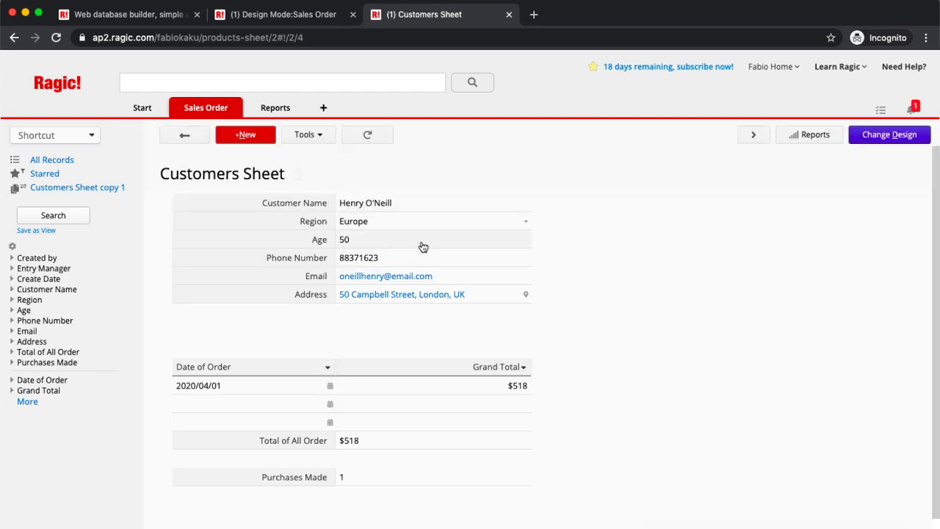
{"action": "left_click", "coordinate": [527, 221]}
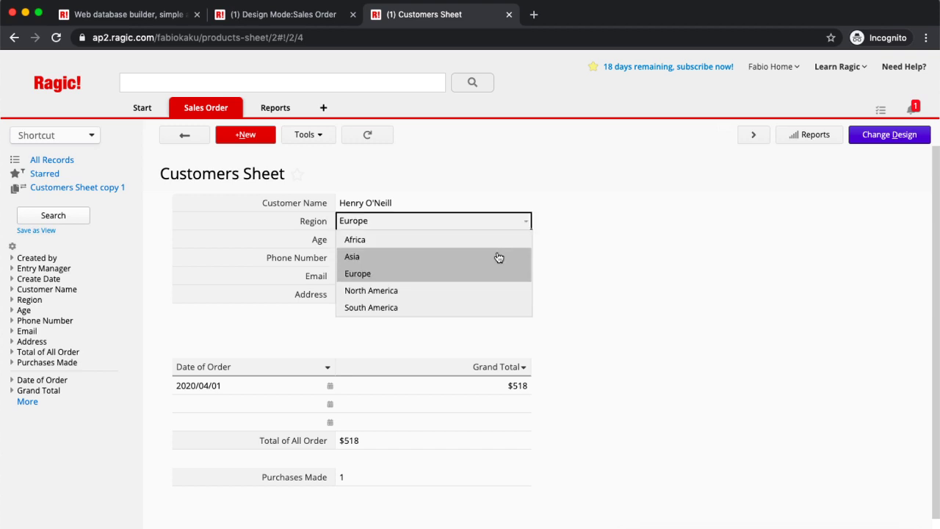
{"action": "left_click", "coordinate": [488, 289]}
{"action": "left_click", "coordinate": [460, 240]}
{"action": "key", "text": "BackSpace"}
{"action": "key", "text": "BackSpace"}
{"action": "type", "text": "25"}
{"action": "left_click", "coordinate": [187, 135]}
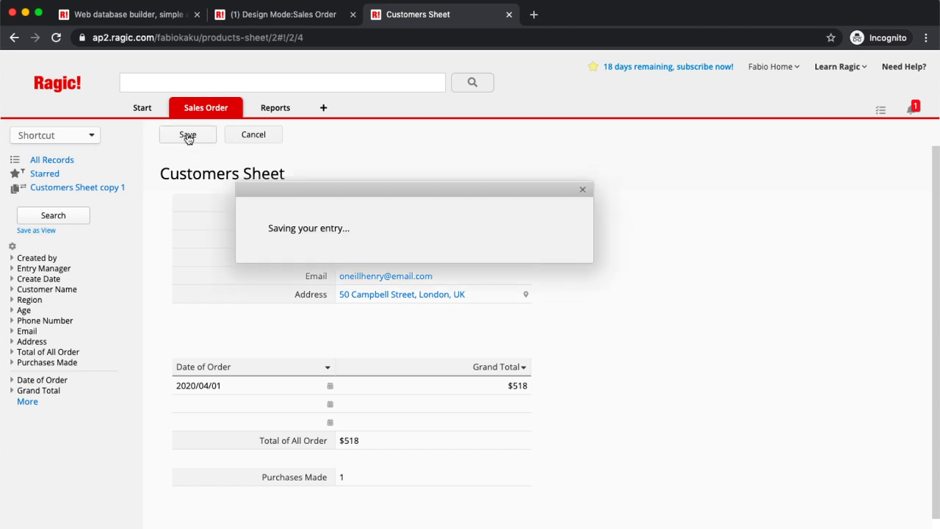
Step: Switch to Customers Sheet copy 1 to see the updated record
{"action": "mouse_move", "coordinate": [220, 106]}
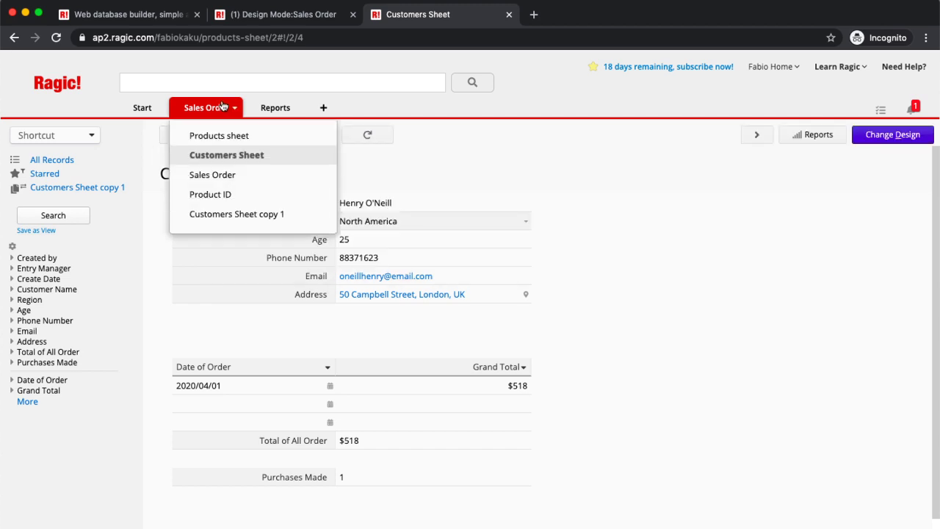
{"action": "left_click", "coordinate": [304, 213]}
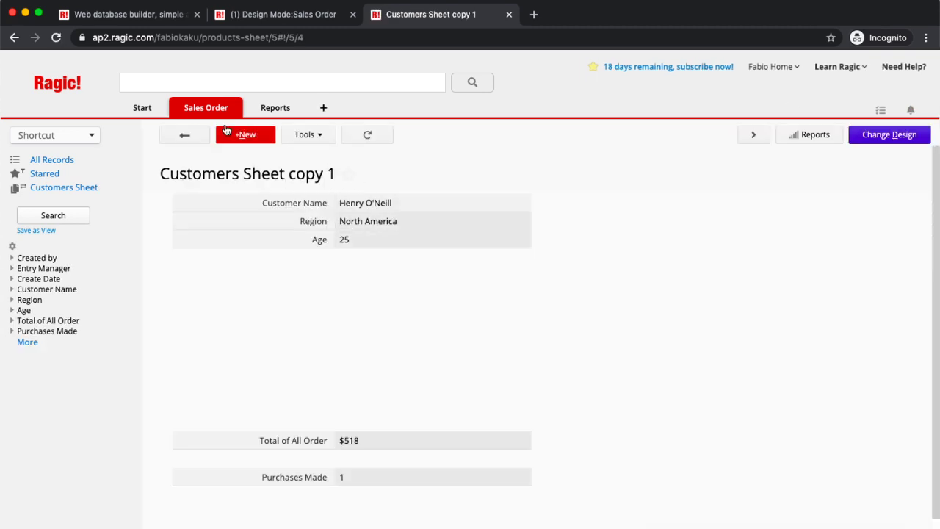
{"action": "mouse_move", "coordinate": [218, 115]}
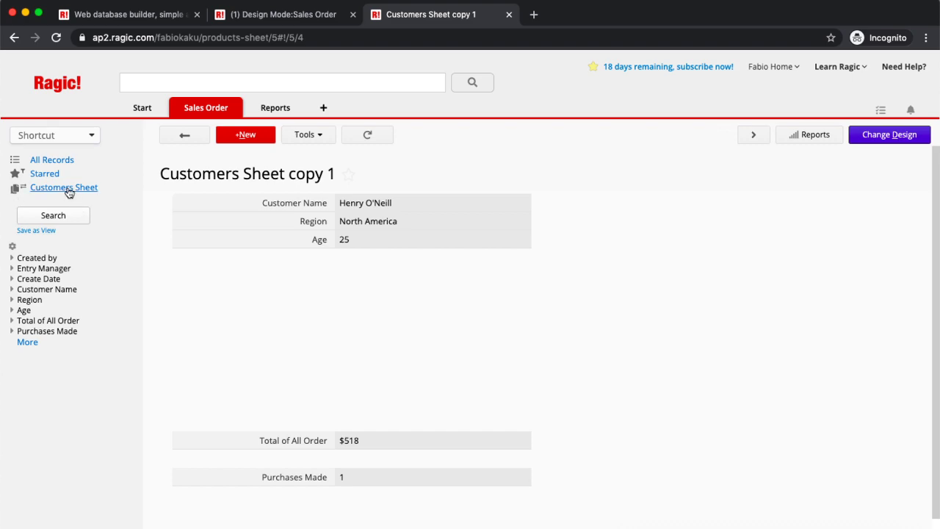
Step: Sort the original Customers Sheet listing by Age, largest to smallest (33, 30, 25, 20, 18)
{"action": "left_click", "coordinate": [68, 192]}
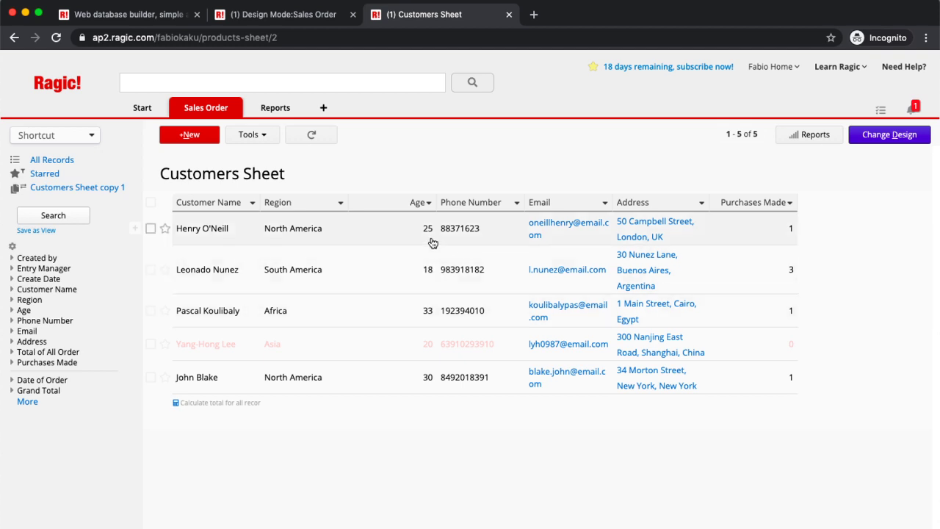
{"action": "left_click", "coordinate": [429, 205]}
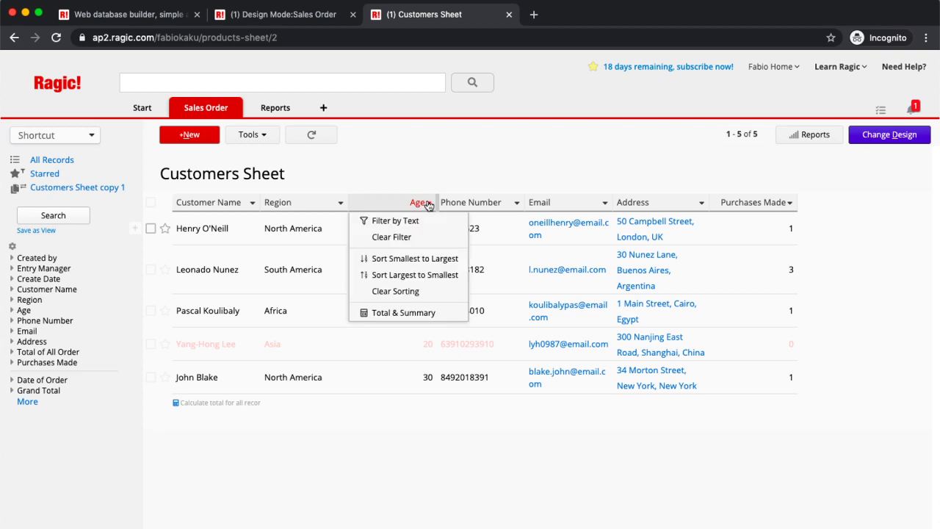
{"action": "left_click", "coordinate": [429, 274]}
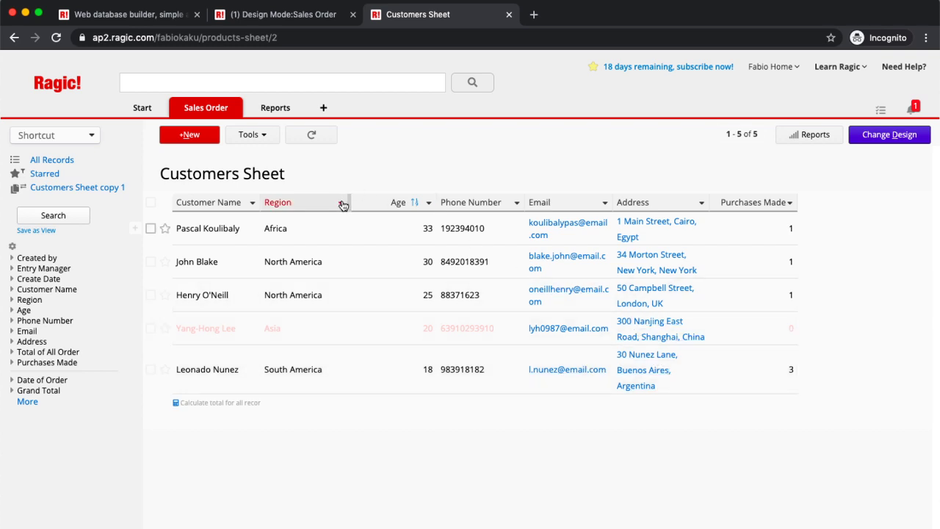
Step: Filter the Customer Name column by the text 'Henry'
{"action": "left_click", "coordinate": [252, 203]}
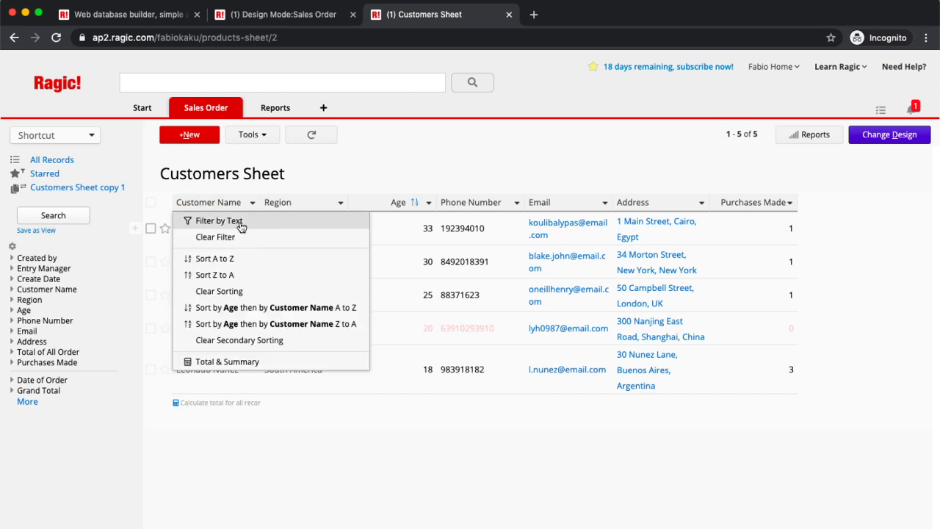
{"action": "left_click", "coordinate": [240, 222]}
{"action": "type", "text": "Henry"}
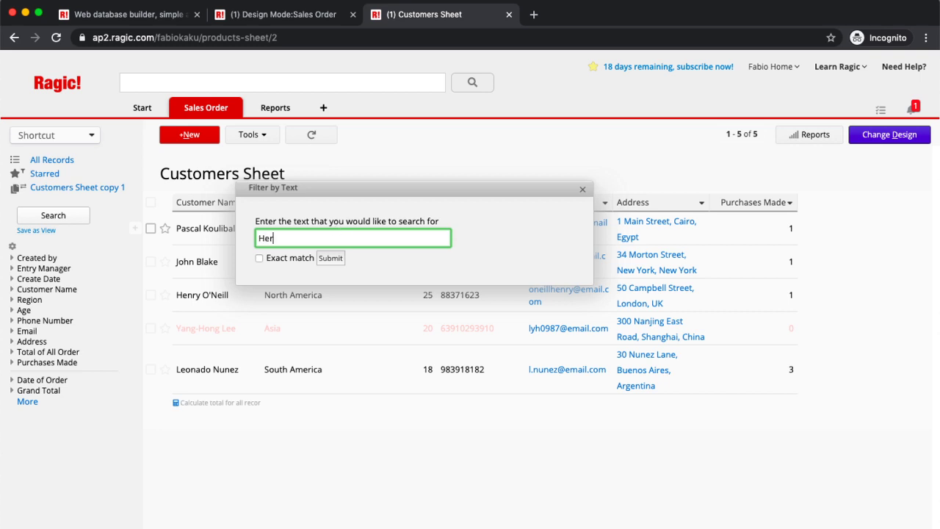
{"action": "left_click", "coordinate": [331, 259]}
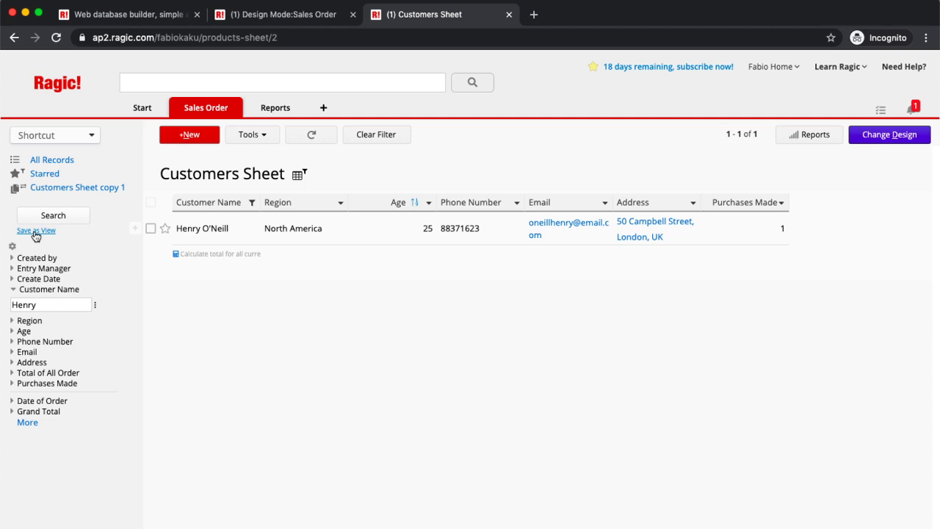
Step: Save the filter as a view named 'Henry View', clear the filter, then apply Henry View
{"action": "left_click", "coordinate": [35, 230]}
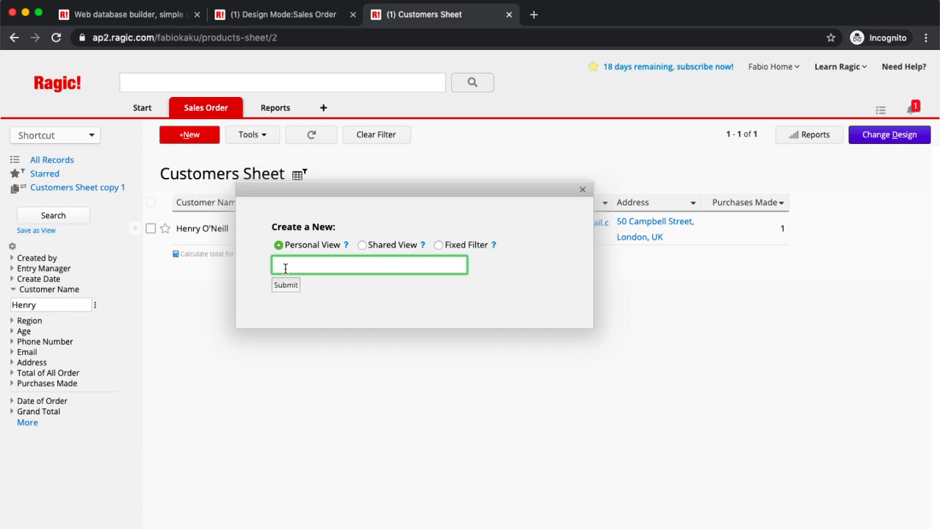
{"action": "type", "text": "Henry View"}
{"action": "left_click", "coordinate": [287, 285]}
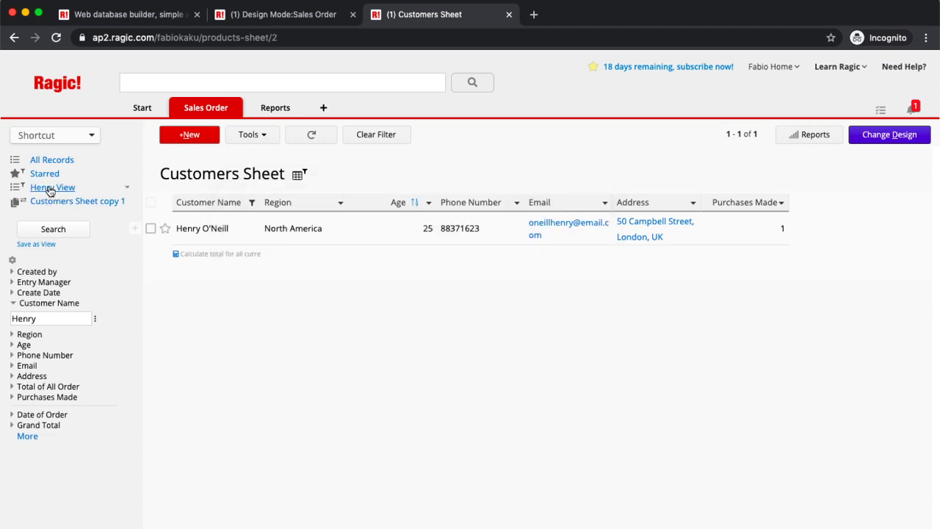
{"action": "left_click", "coordinate": [390, 139]}
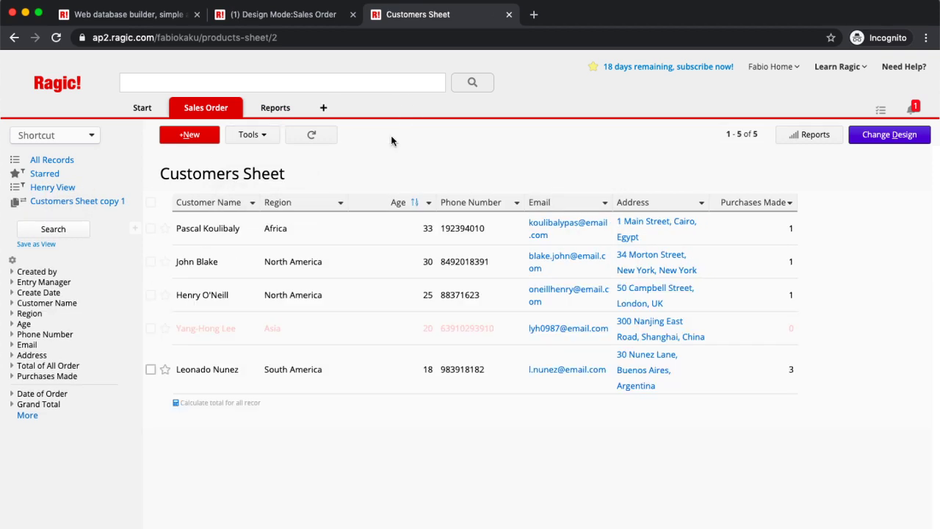
{"action": "left_click", "coordinate": [71, 189]}
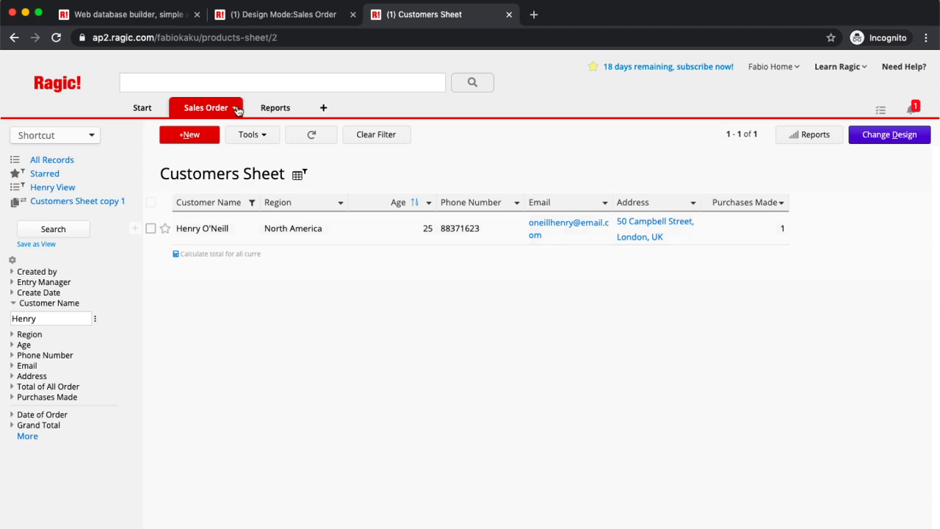
Step: Go to Account Setup, browse the user groups and IT group, then open the Access Rights page
{"action": "left_click", "coordinate": [163, 108]}
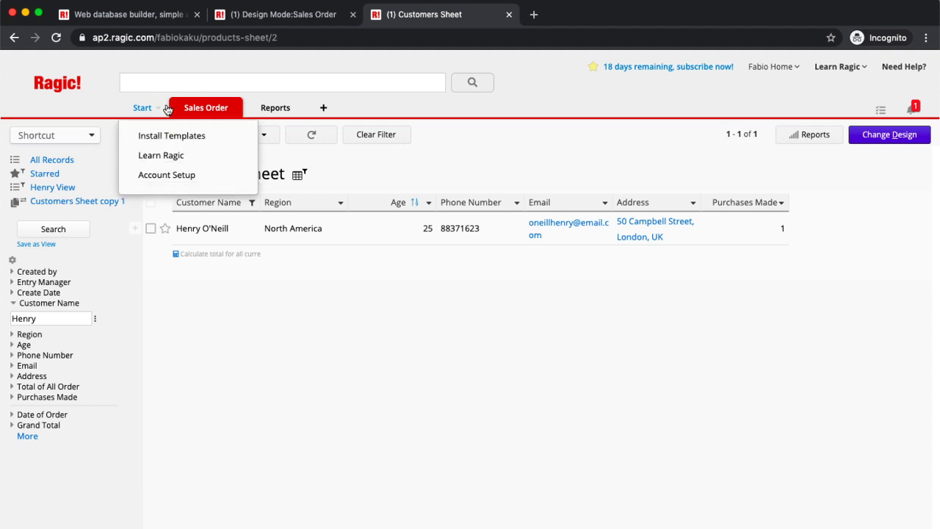
{"action": "left_click", "coordinate": [165, 108]}
{"action": "left_click", "coordinate": [164, 109]}
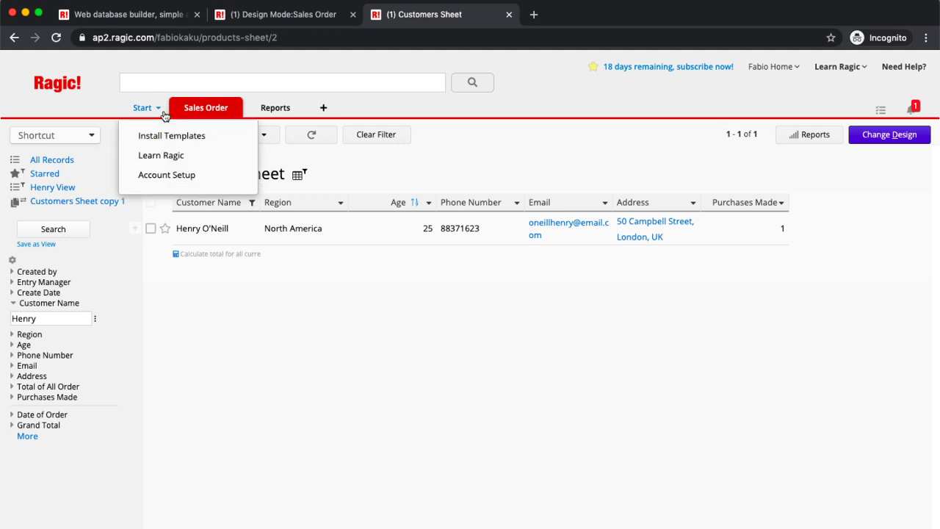
{"action": "left_click", "coordinate": [158, 174]}
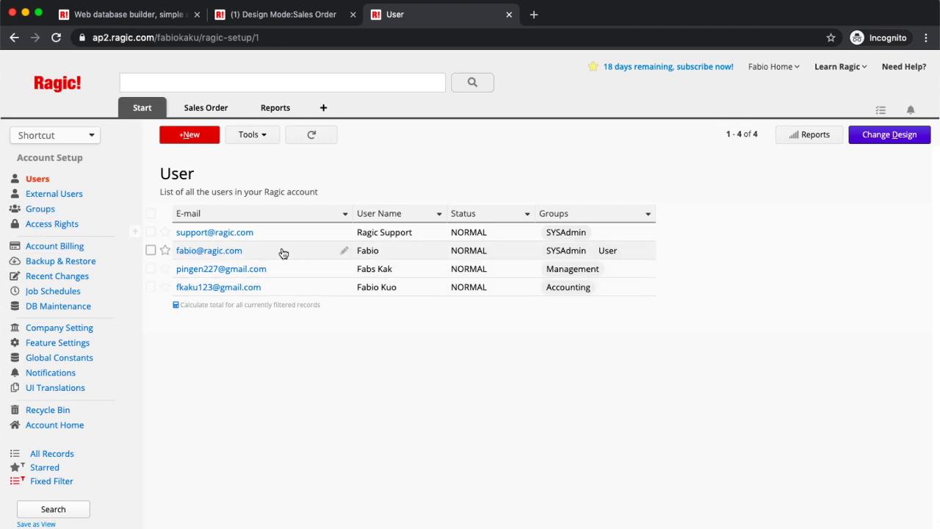
{"action": "left_click", "coordinate": [37, 211]}
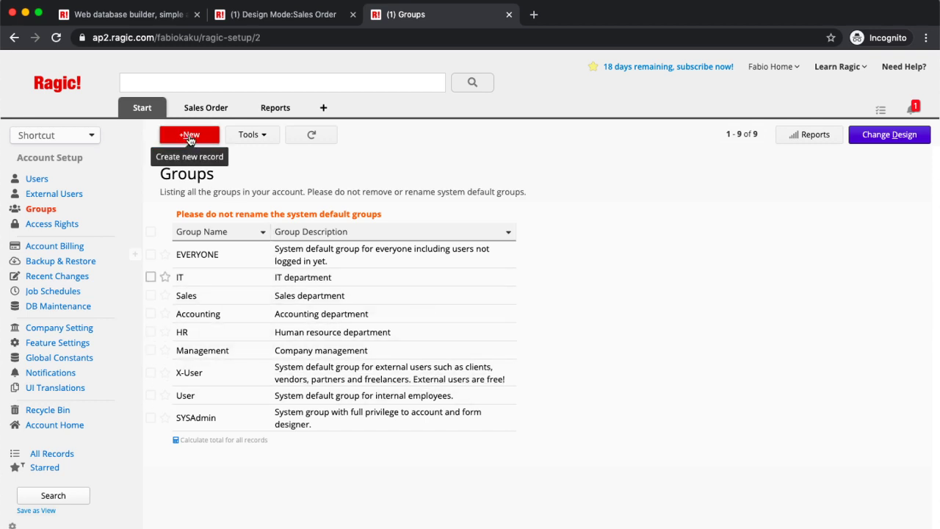
{"action": "left_click", "coordinate": [407, 285]}
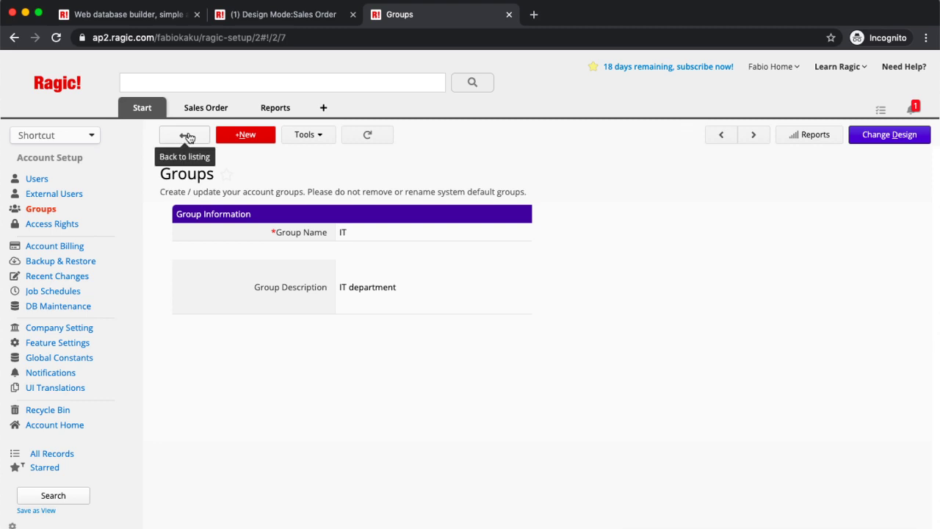
{"action": "left_click", "coordinate": [37, 180]}
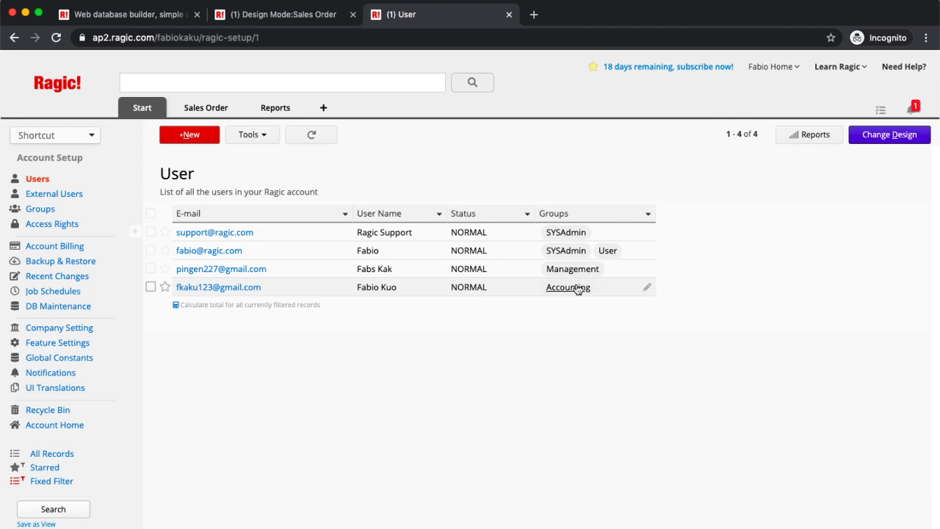
{"action": "left_click", "coordinate": [65, 224]}
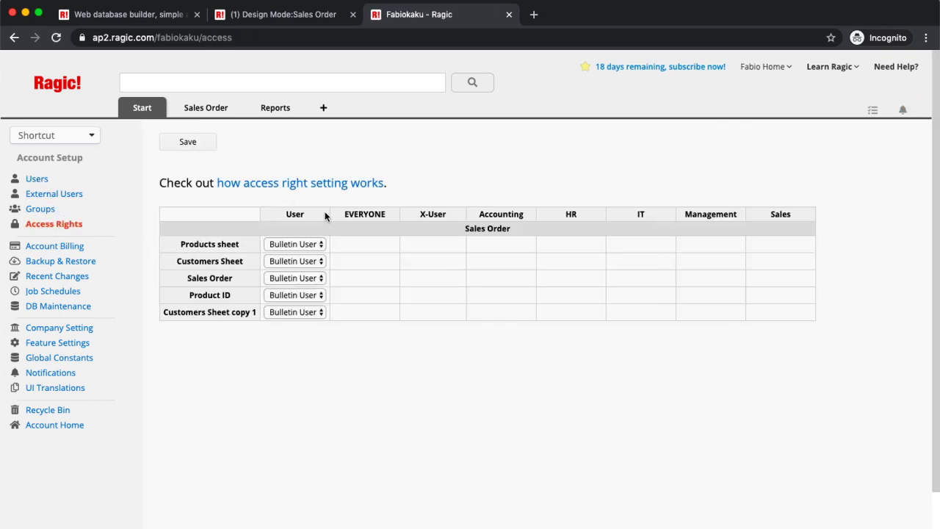
Step: Set the User group to No Rights on all five Sales Order sheets
{"action": "left_click", "coordinate": [298, 245]}
{"action": "left_click", "coordinate": [301, 210]}
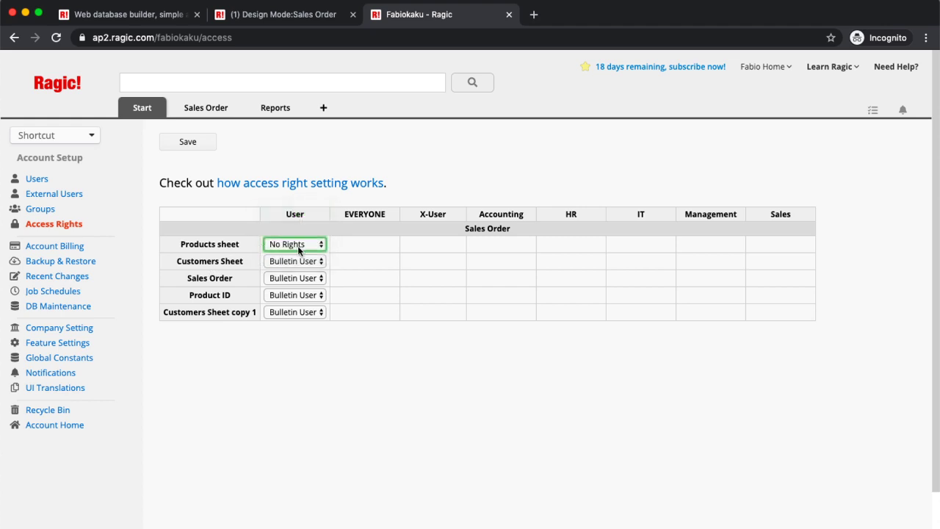
{"action": "left_click", "coordinate": [296, 262]}
{"action": "left_click", "coordinate": [290, 228]}
{"action": "left_click", "coordinate": [287, 285]}
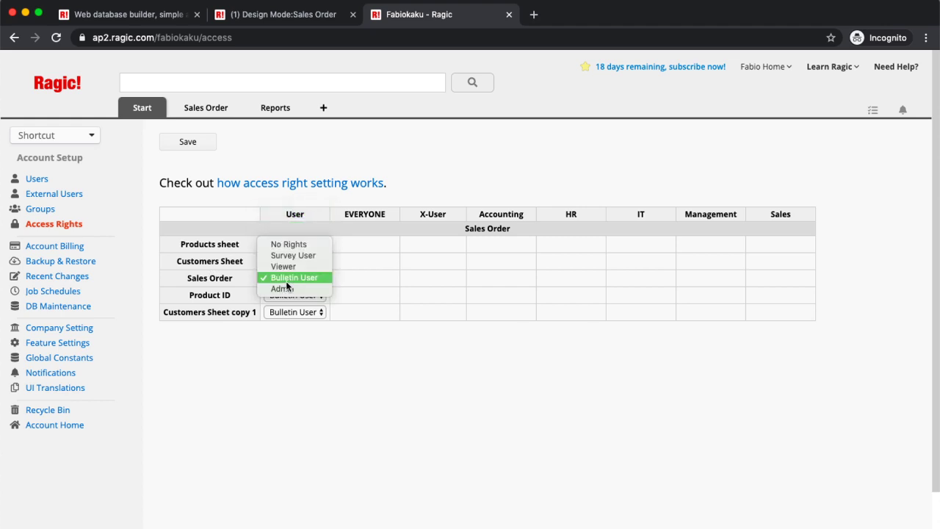
{"action": "left_click", "coordinate": [289, 245]}
{"action": "left_click", "coordinate": [276, 296]}
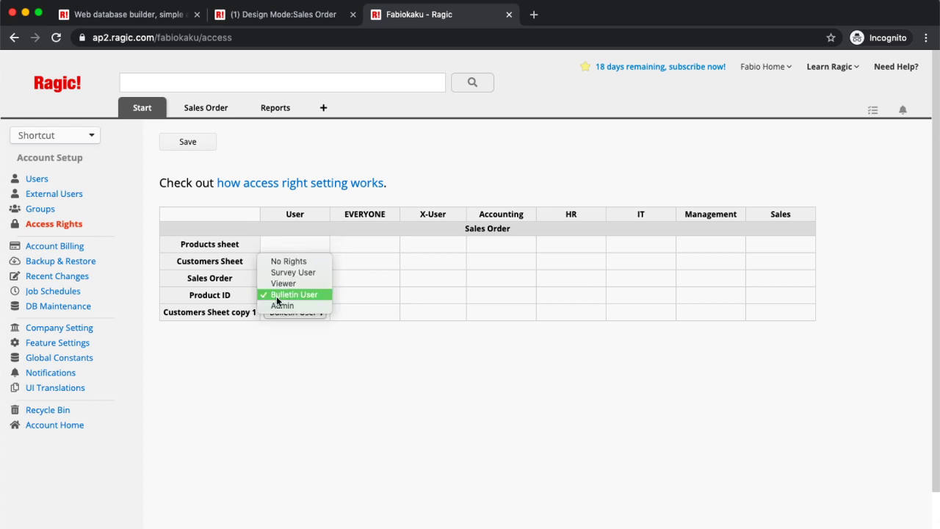
{"action": "left_click", "coordinate": [282, 263]}
{"action": "left_click", "coordinate": [283, 313]}
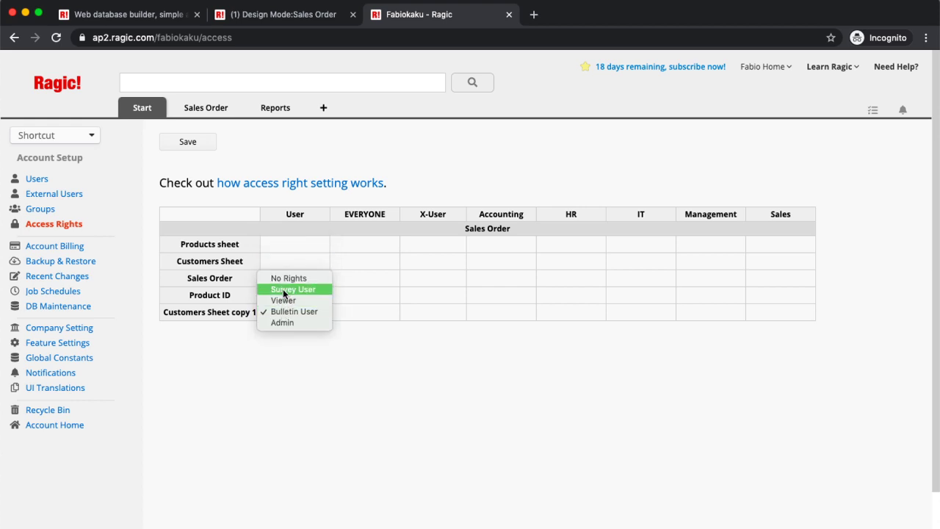
{"action": "left_click", "coordinate": [286, 281]}
Step: Give Accounting Survey User on Products sheet and Viewer on Customers Sheet, then save
{"action": "left_click", "coordinate": [514, 244]}
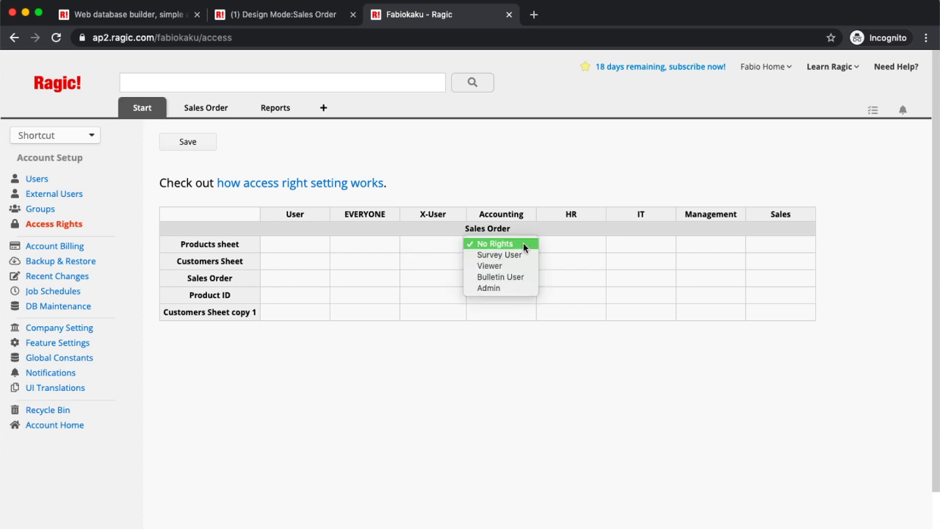
{"action": "left_click", "coordinate": [523, 255]}
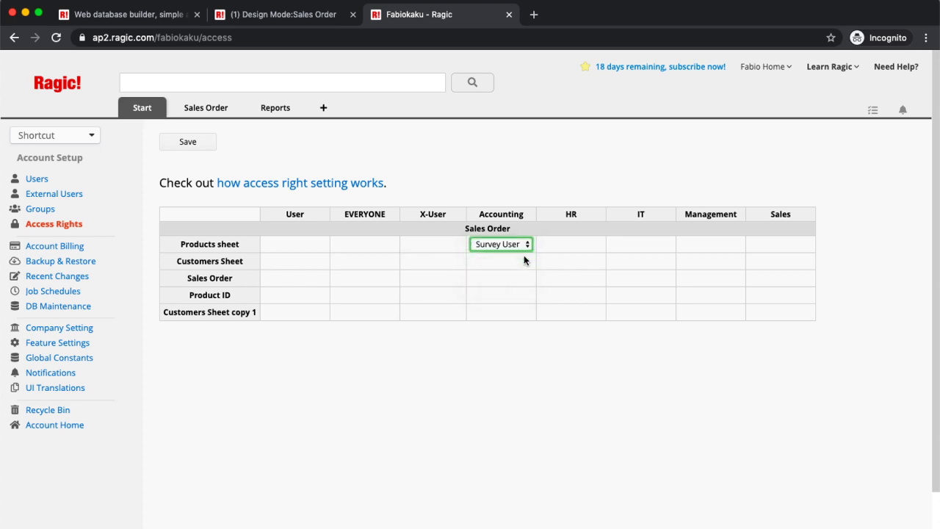
{"action": "left_click", "coordinate": [518, 264]}
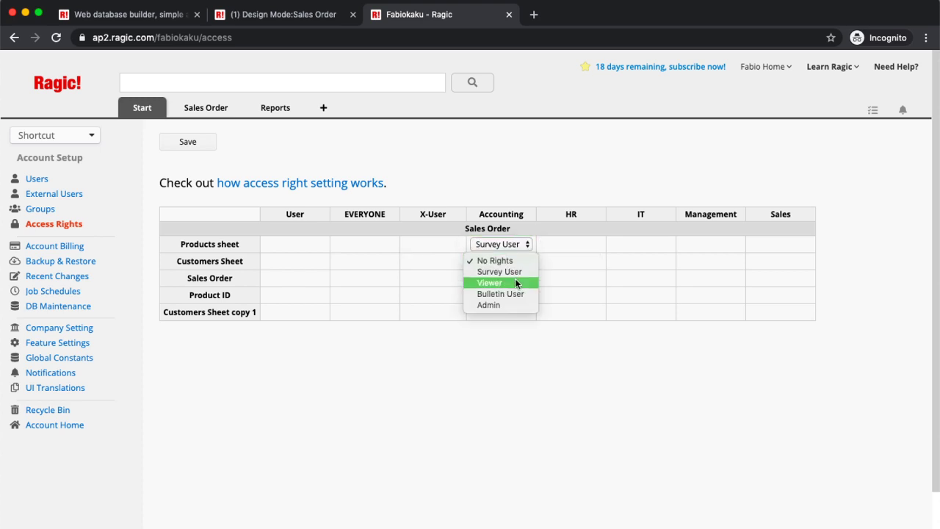
{"action": "left_click", "coordinate": [516, 282]}
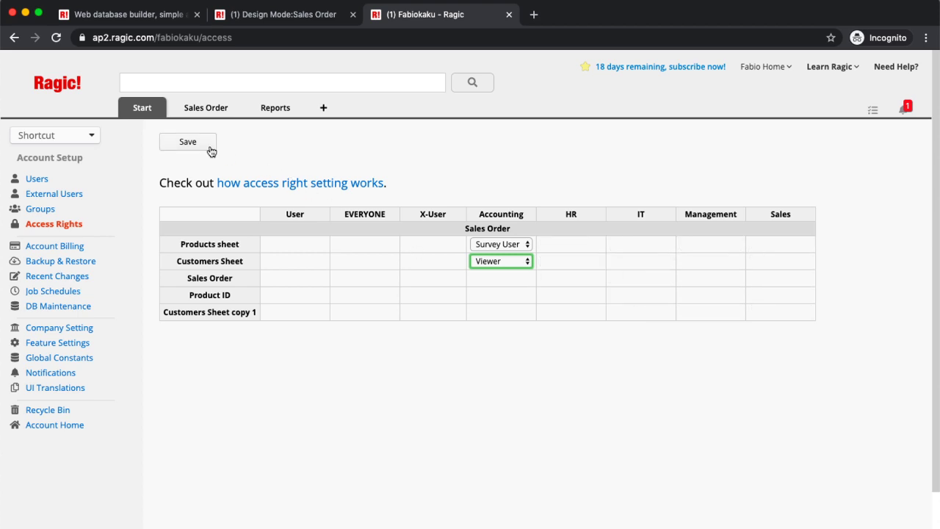
{"action": "left_click", "coordinate": [184, 141]}
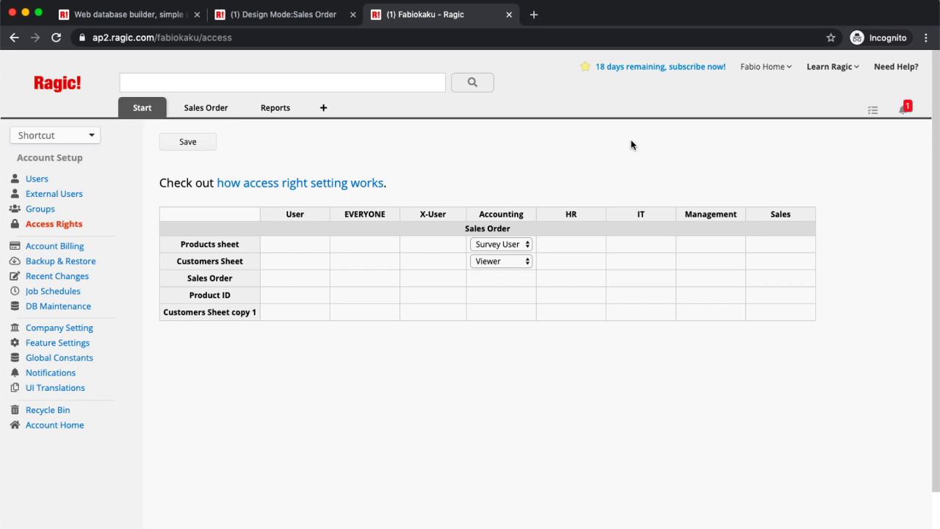
Step: Open the Add new sheet window, then close it without creating a sheet
{"action": "left_click", "coordinate": [322, 110]}
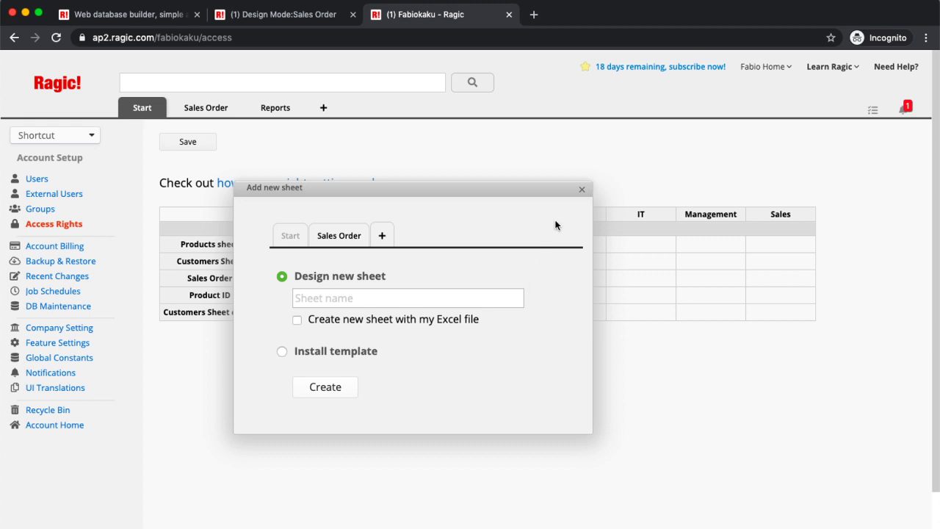
{"action": "left_click", "coordinate": [582, 190]}
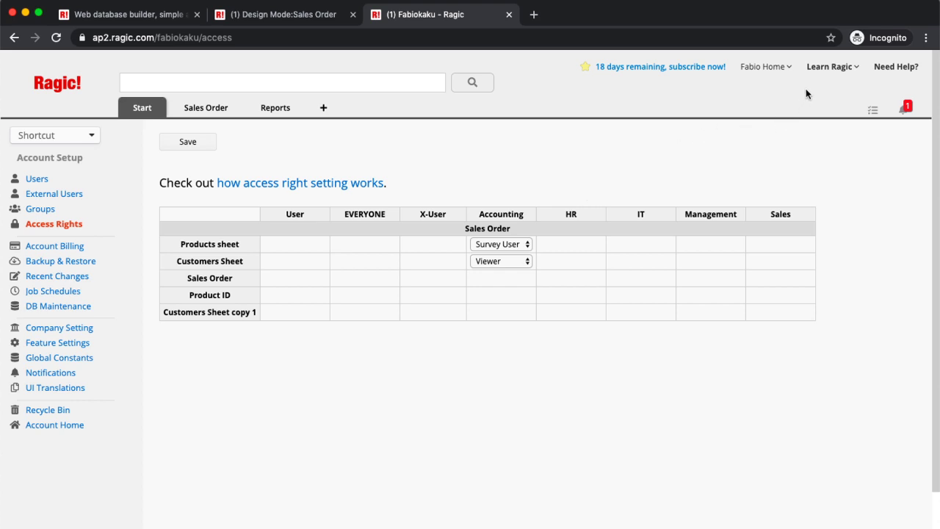
Step: Go to the Learn Ragic start page via the header's Learning & Resources menu
{"action": "left_click", "coordinate": [829, 68]}
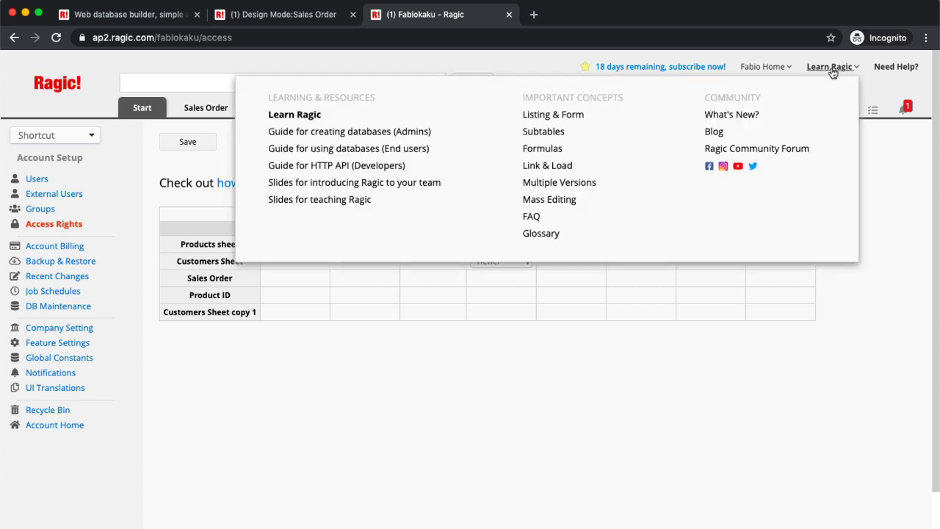
{"action": "left_click", "coordinate": [832, 70]}
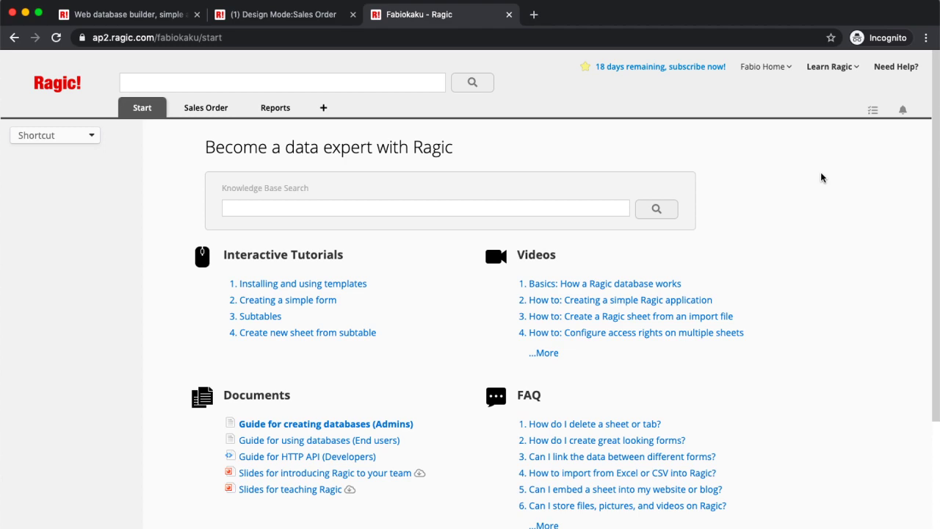
Step: Expand the Videos section with '...More' to list all 19 video lessons
{"action": "left_click", "coordinate": [543, 352]}
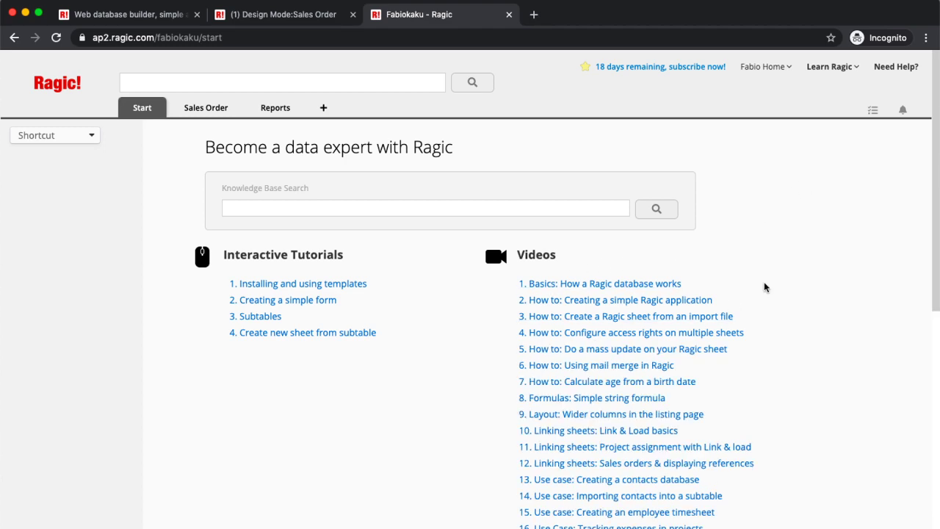
{"action": "scroll", "coordinate": [764, 287], "scroll_direction": "down", "scroll_amount": 3}
{"action": "scroll", "coordinate": [764, 287], "scroll_direction": "up", "scroll_amount": 2}
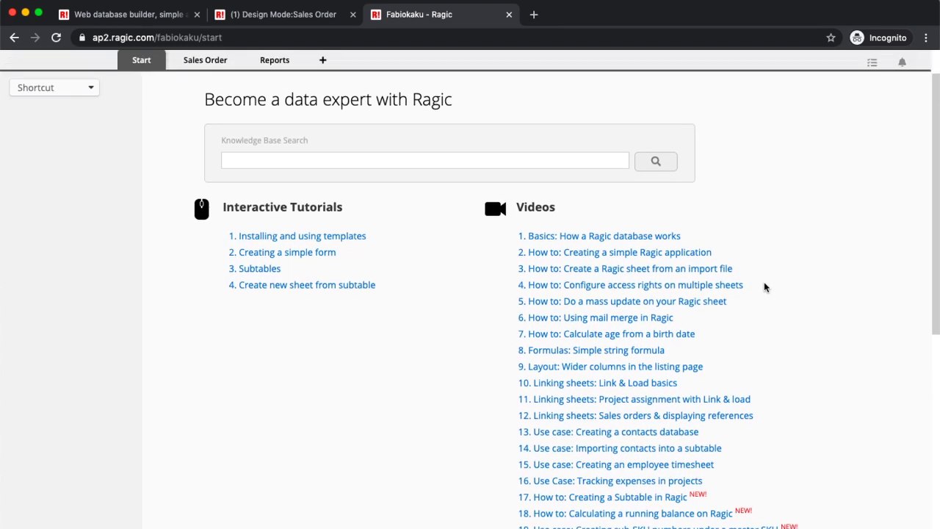
Step: Try the Installing and using templates tutorial, dismiss it, and scroll down to Documents
{"action": "left_click", "coordinate": [329, 236]}
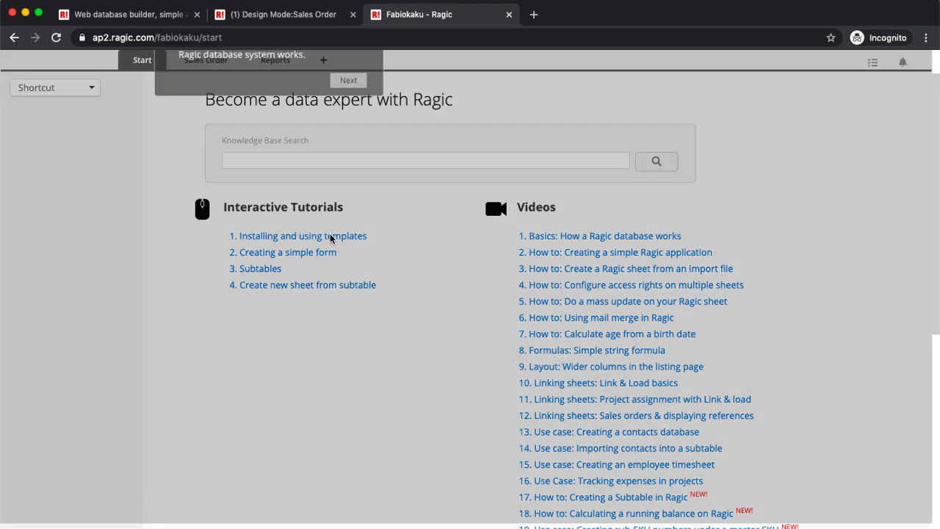
{"action": "left_click", "coordinate": [344, 145]}
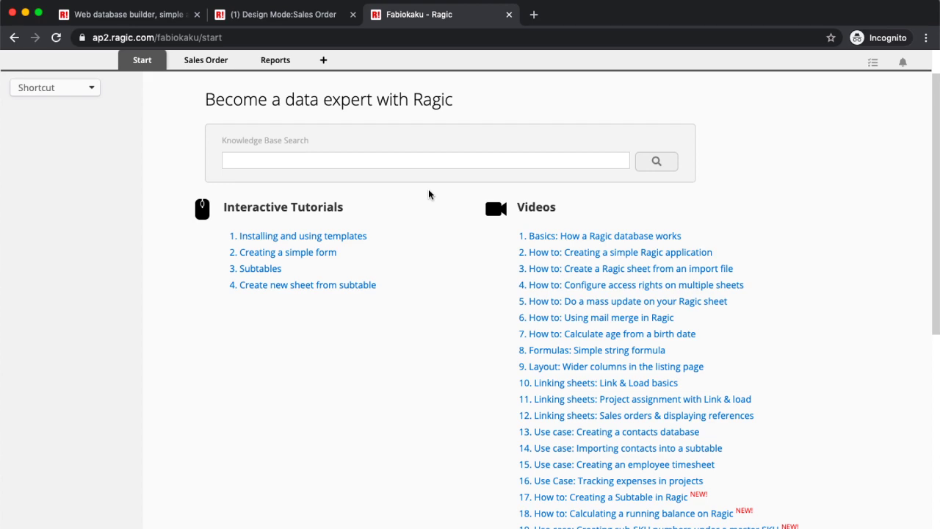
{"action": "scroll", "coordinate": [429, 194], "scroll_direction": "down", "scroll_amount": 1}
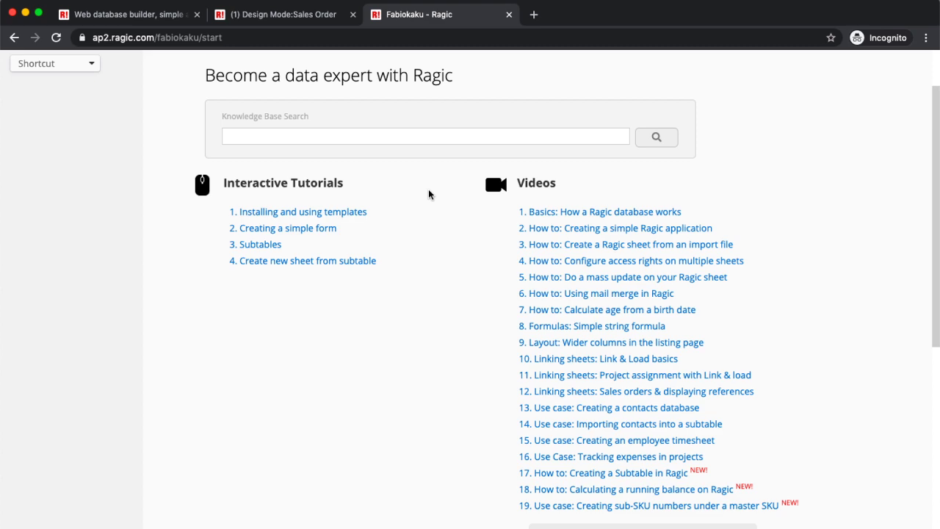
{"action": "scroll", "coordinate": [659, 296], "scroll_direction": "down", "scroll_amount": 5}
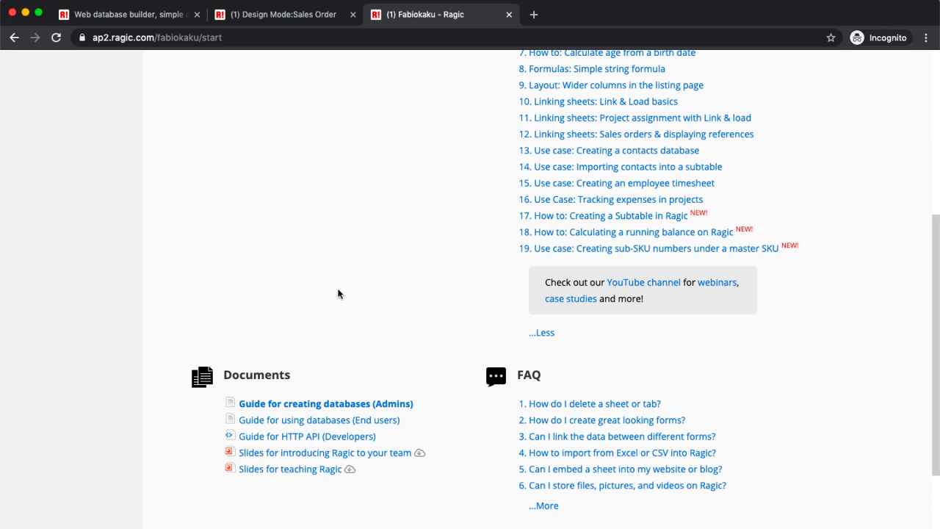
Step: Open the Admins and End users database guides in new tabs and view the design manual
{"action": "left_click", "coordinate": [286, 406], "text": "super"}
{"action": "left_click", "coordinate": [296, 420], "text": "super"}
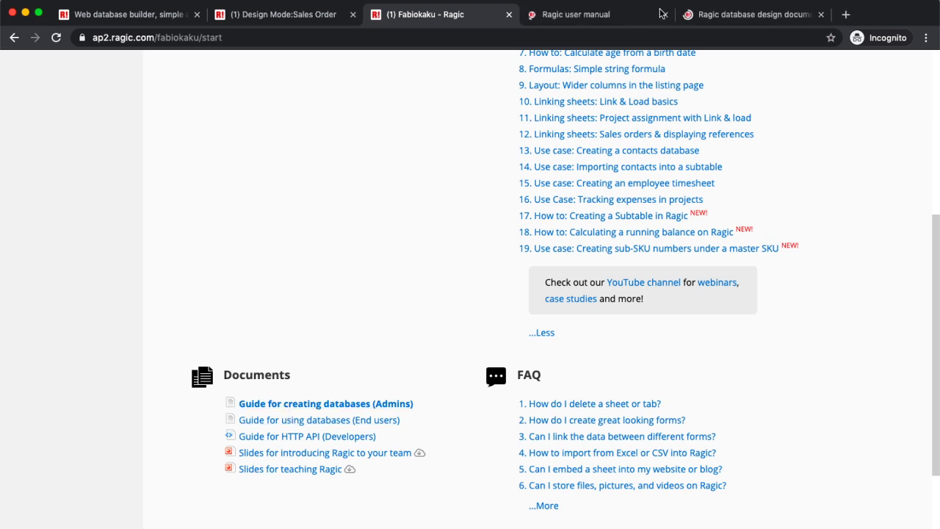
{"action": "left_click", "coordinate": [584, 17]}
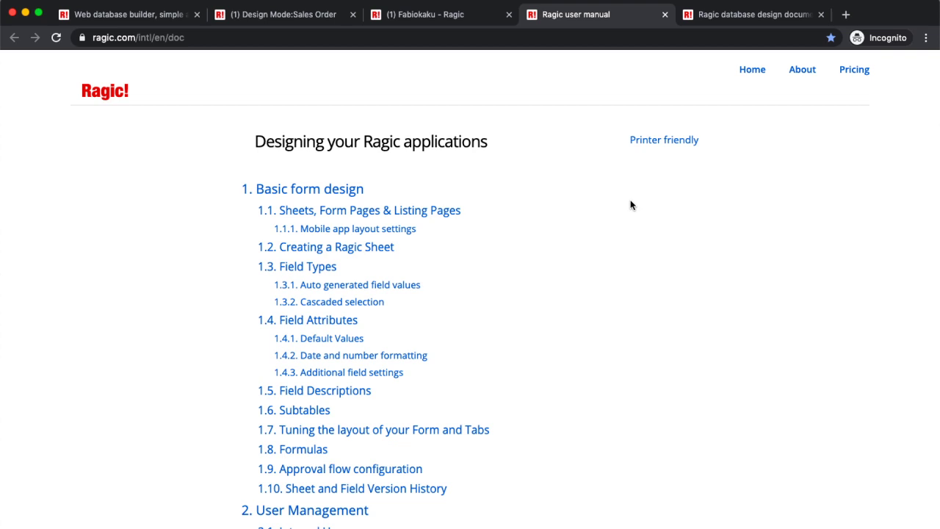
Step: Review the Using your Ragic applications guide, then close the Designing your Ragic applications manual
{"action": "left_click", "coordinate": [714, 25]}
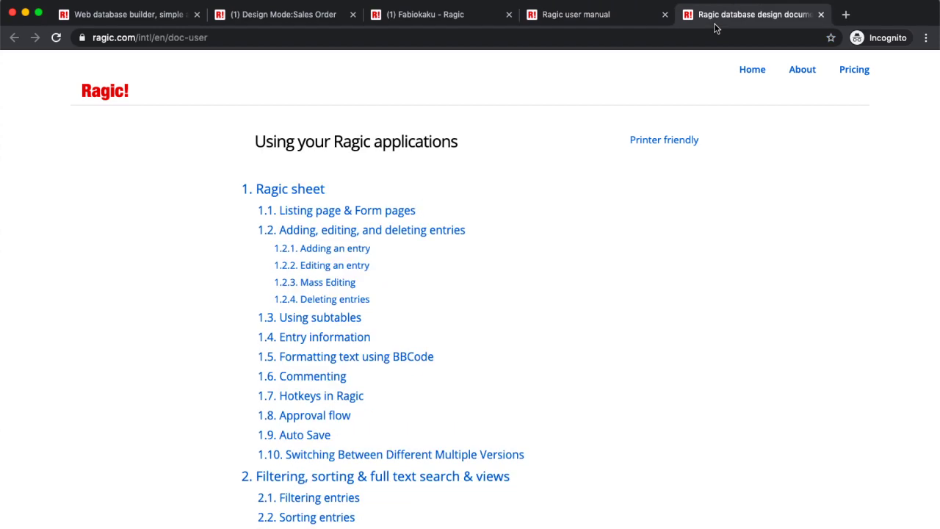
{"action": "left_click", "coordinate": [637, 17]}
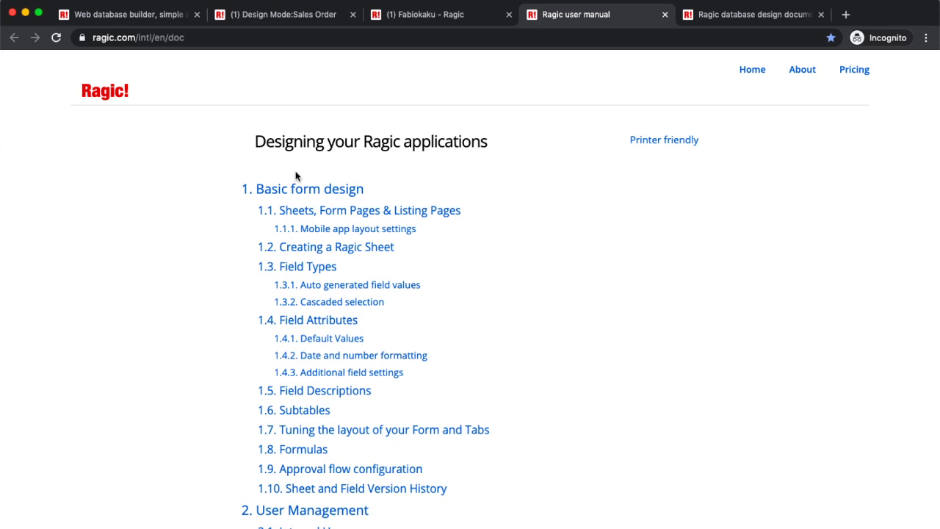
{"action": "left_click", "coordinate": [663, 14]}
Step: Close the Using your Ragic applications tab and scroll the start page back to the top
{"action": "left_click", "coordinate": [665, 15]}
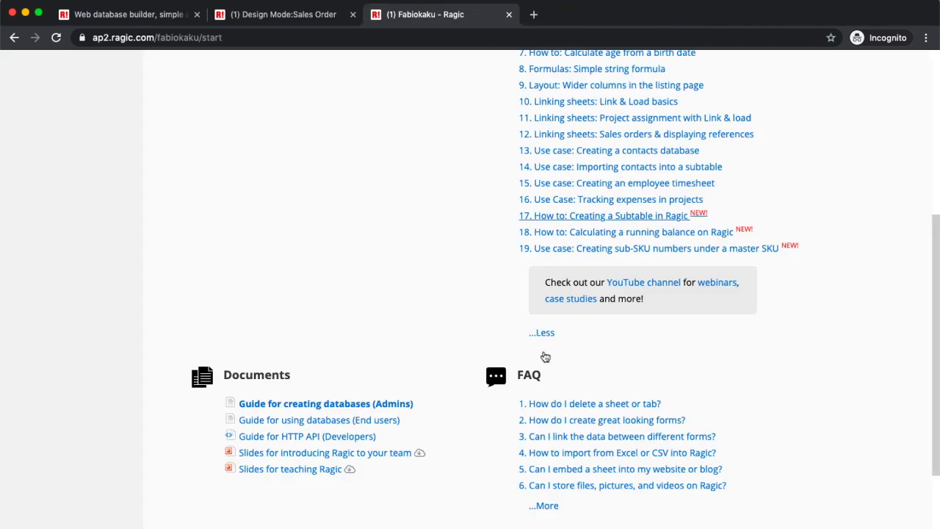
{"action": "scroll", "coordinate": [432, 307], "scroll_direction": "down", "scroll_amount": 3}
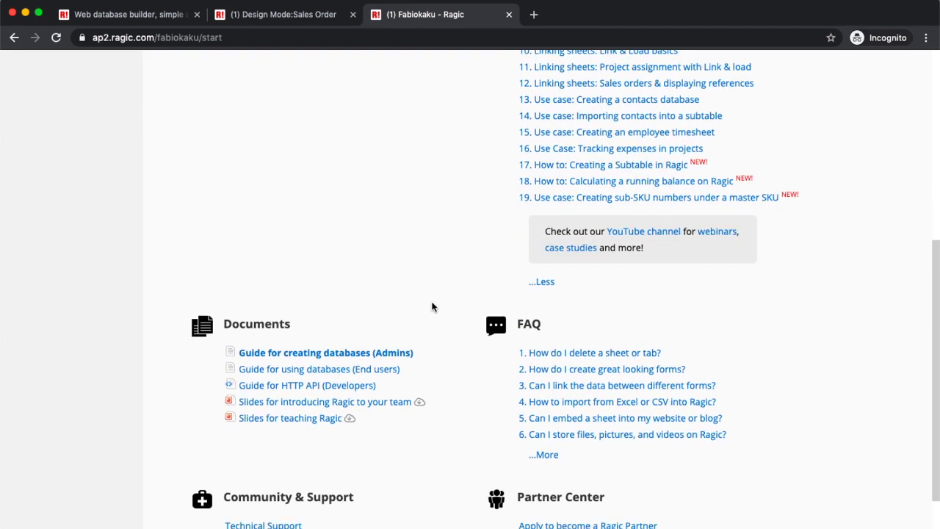
{"action": "scroll", "coordinate": [431, 307], "scroll_direction": "up", "scroll_amount": 1}
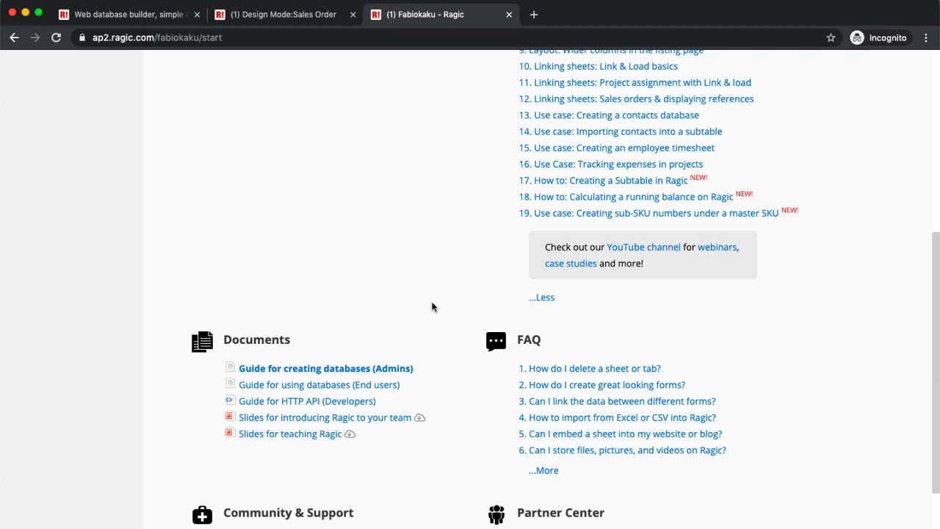
{"action": "scroll", "coordinate": [432, 307], "scroll_direction": "up", "scroll_amount": 10}
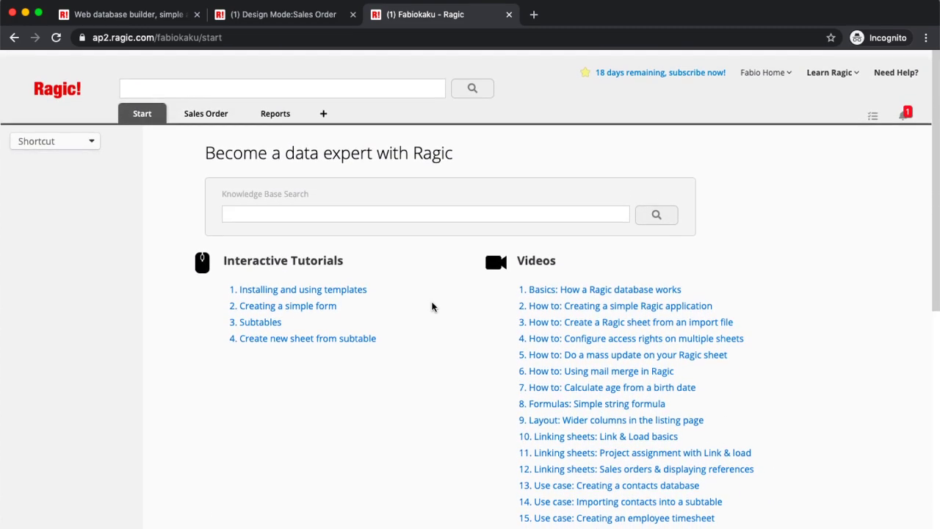